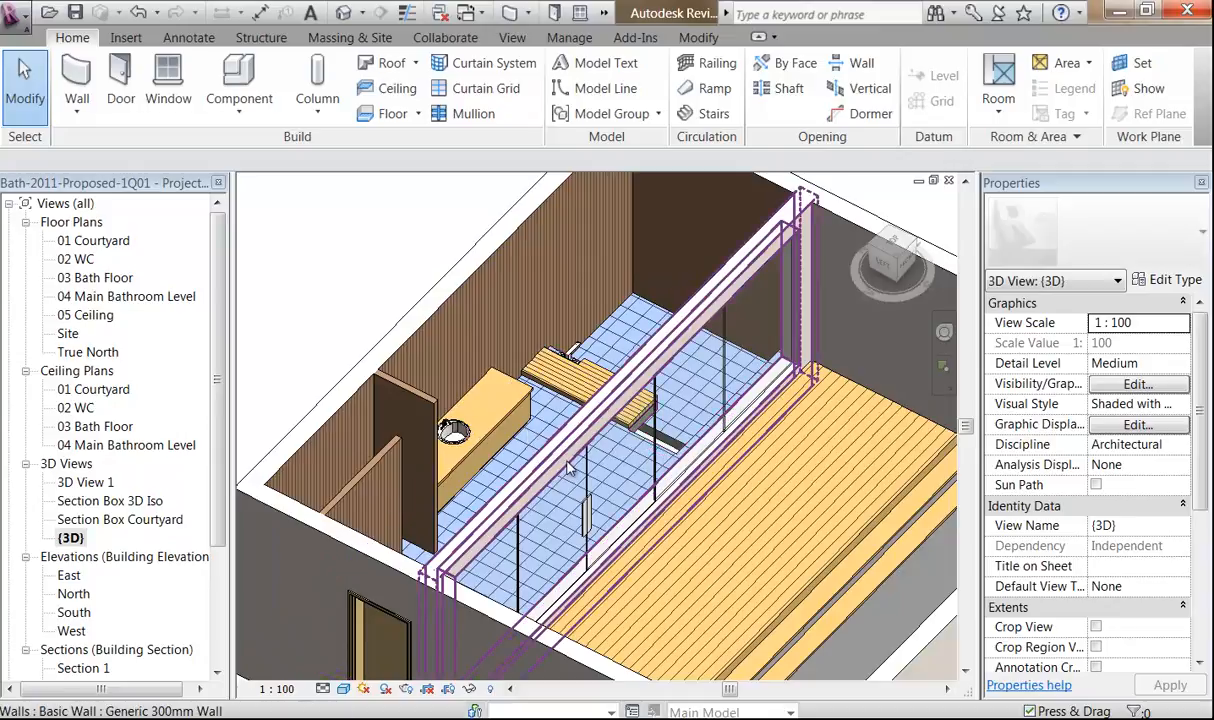
View the bathroom model in 3D, then open the 04 Main Bathroom Level floor plan.
shift+middle_drag(531, 440, 504, 353)
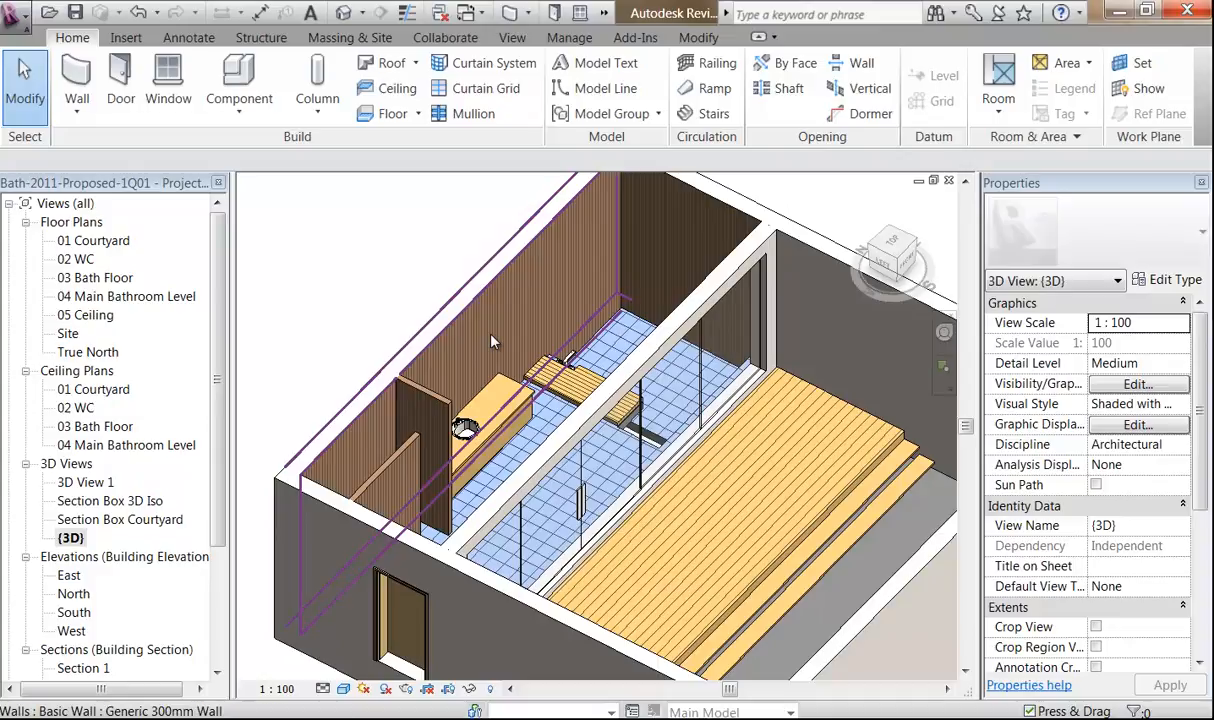
click(372, 298)
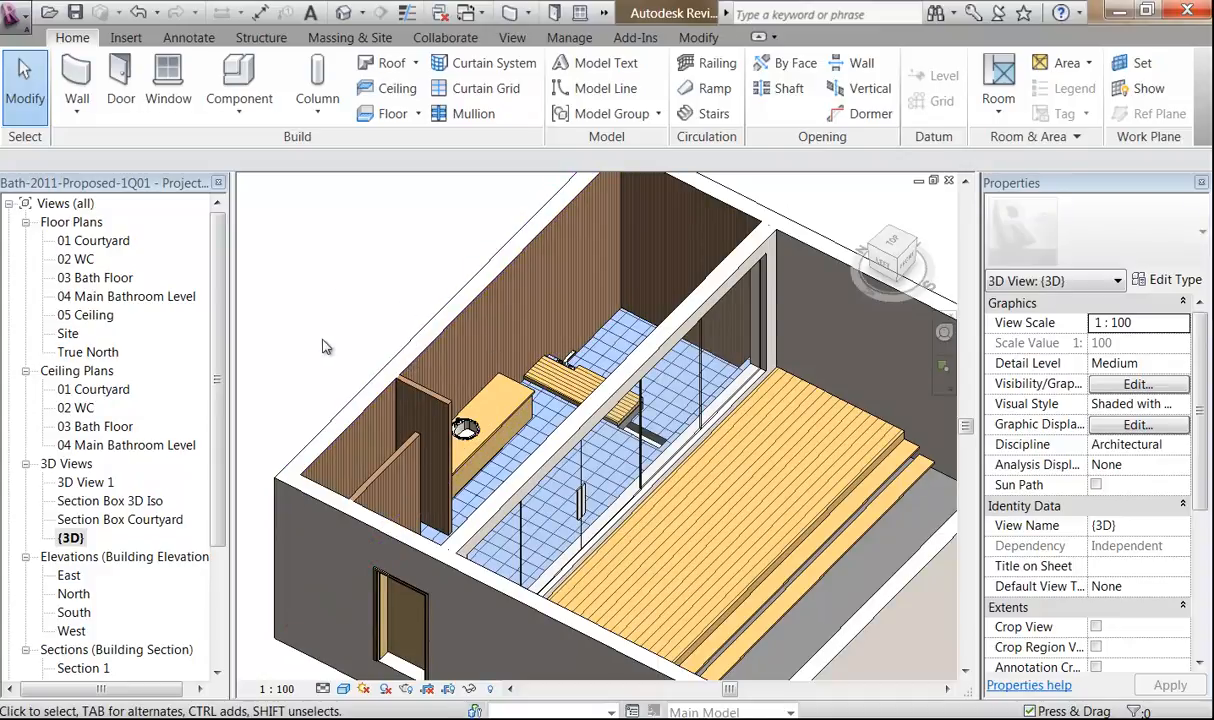
middle_drag(322, 347, 333, 374)
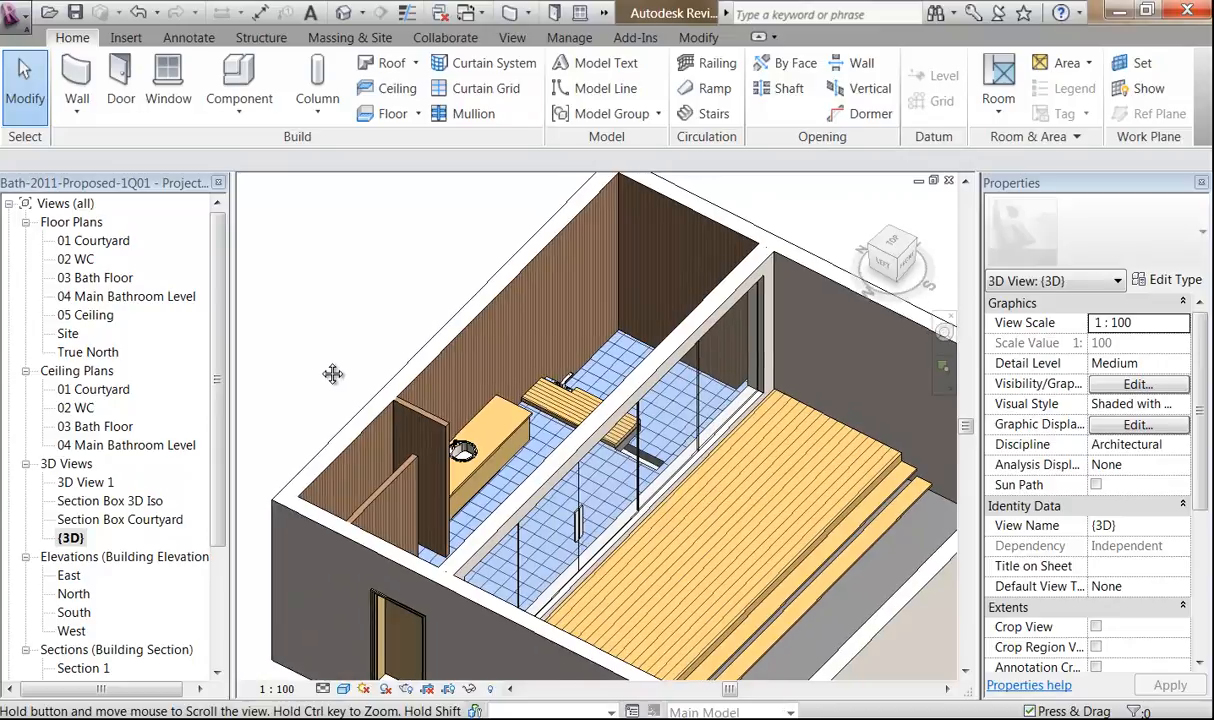
click(99, 449)
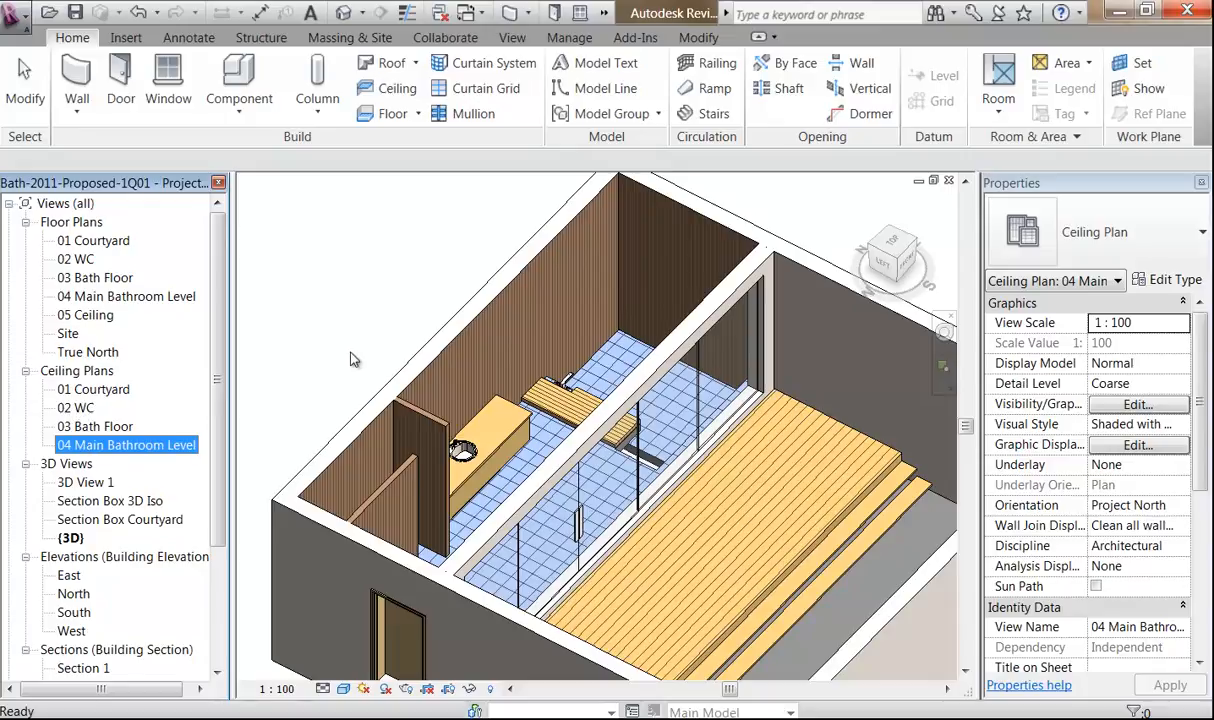
double_click(127, 298)
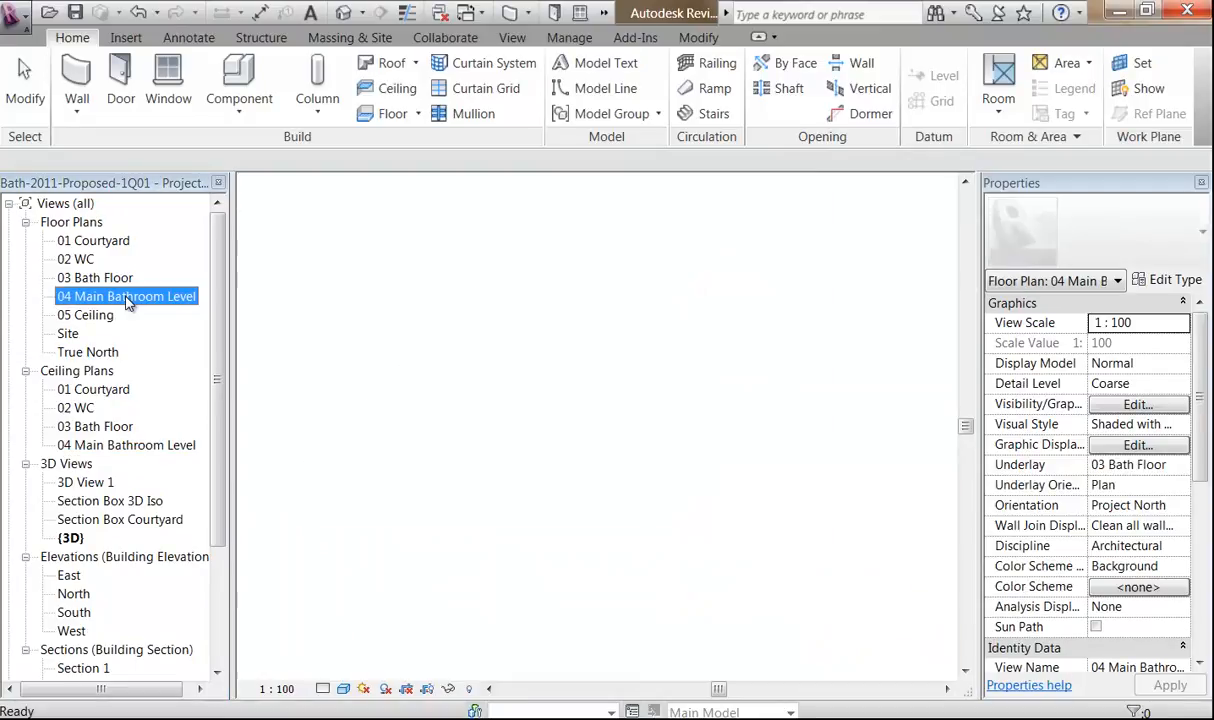
middle_drag(478, 335, 499, 470)
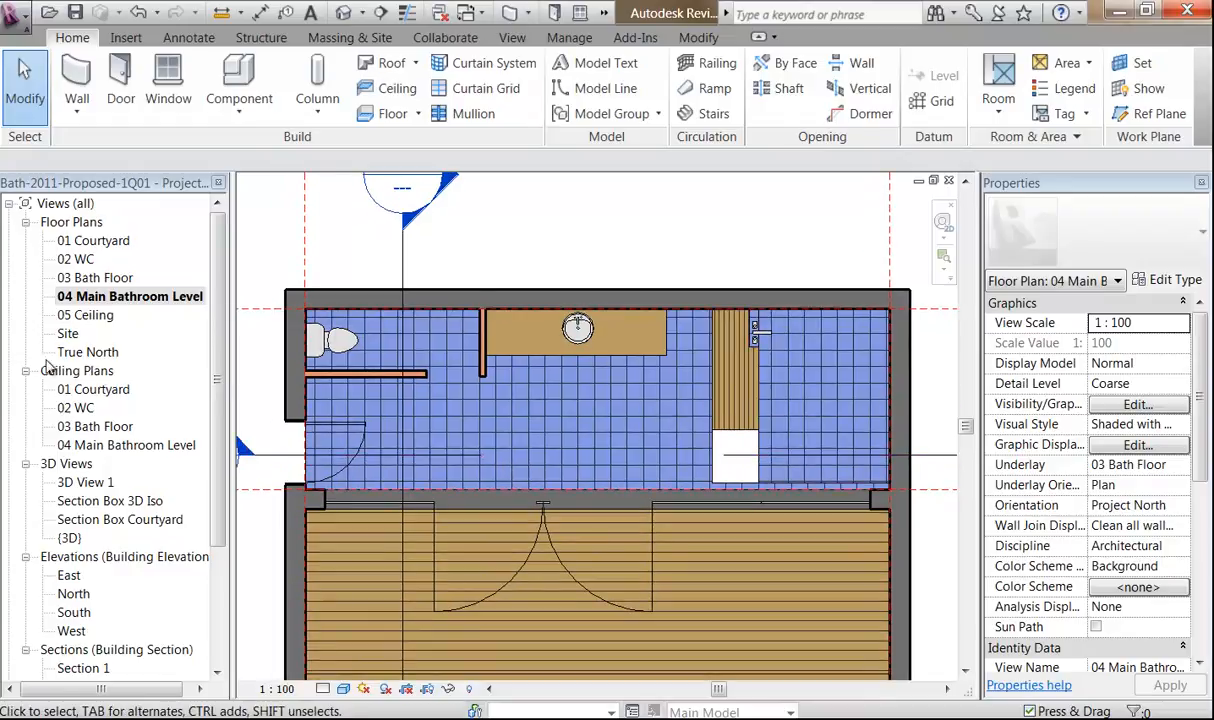
Create a reflected ceiling plan view for the 05 Ceiling level at a scale of 1:100.
click(68, 223)
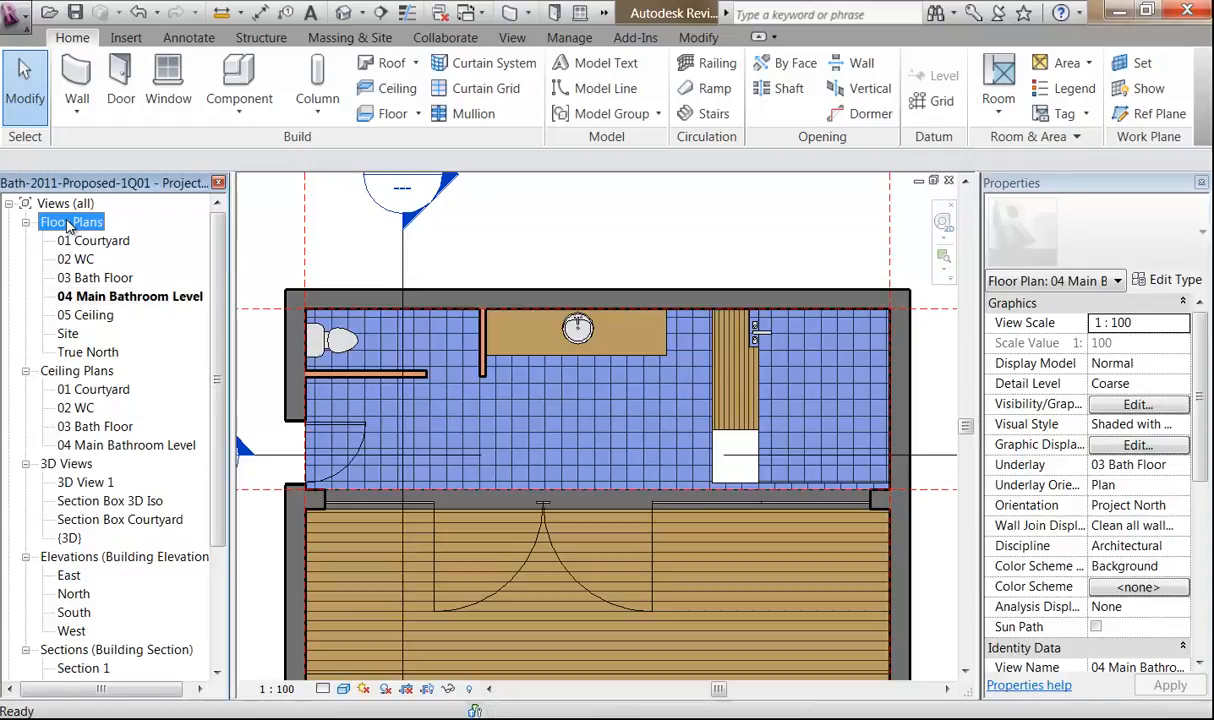
click(78, 372)
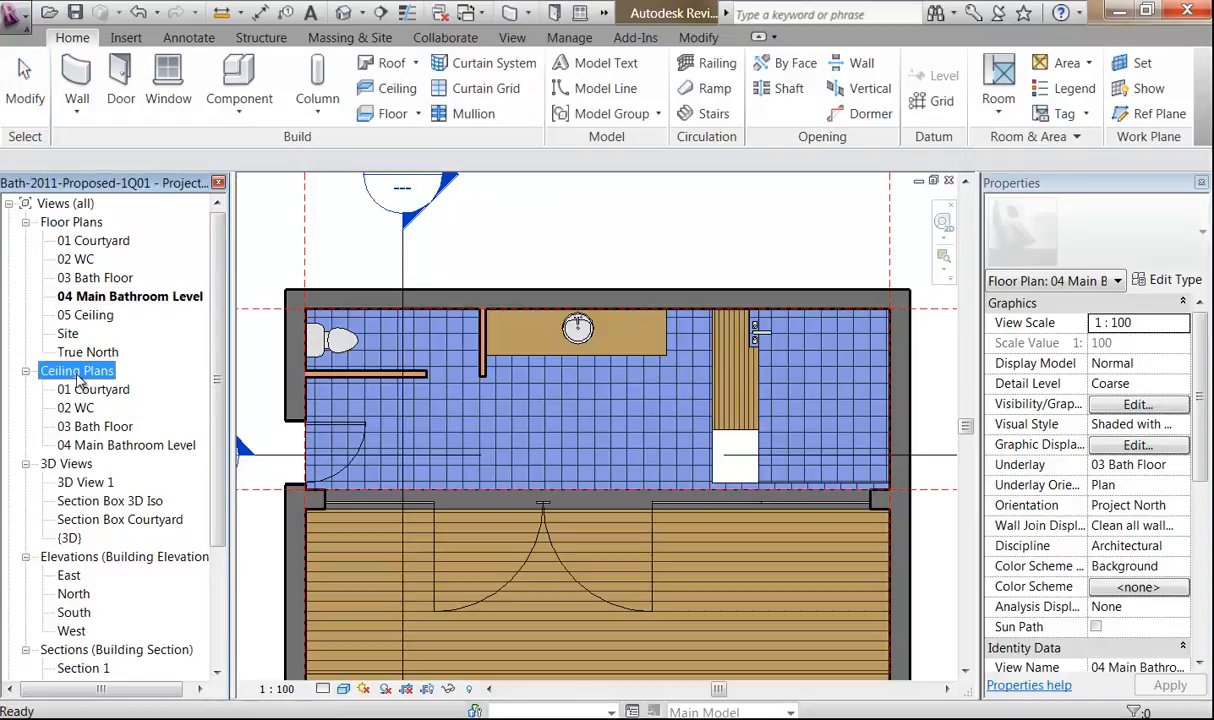
click(86, 389)
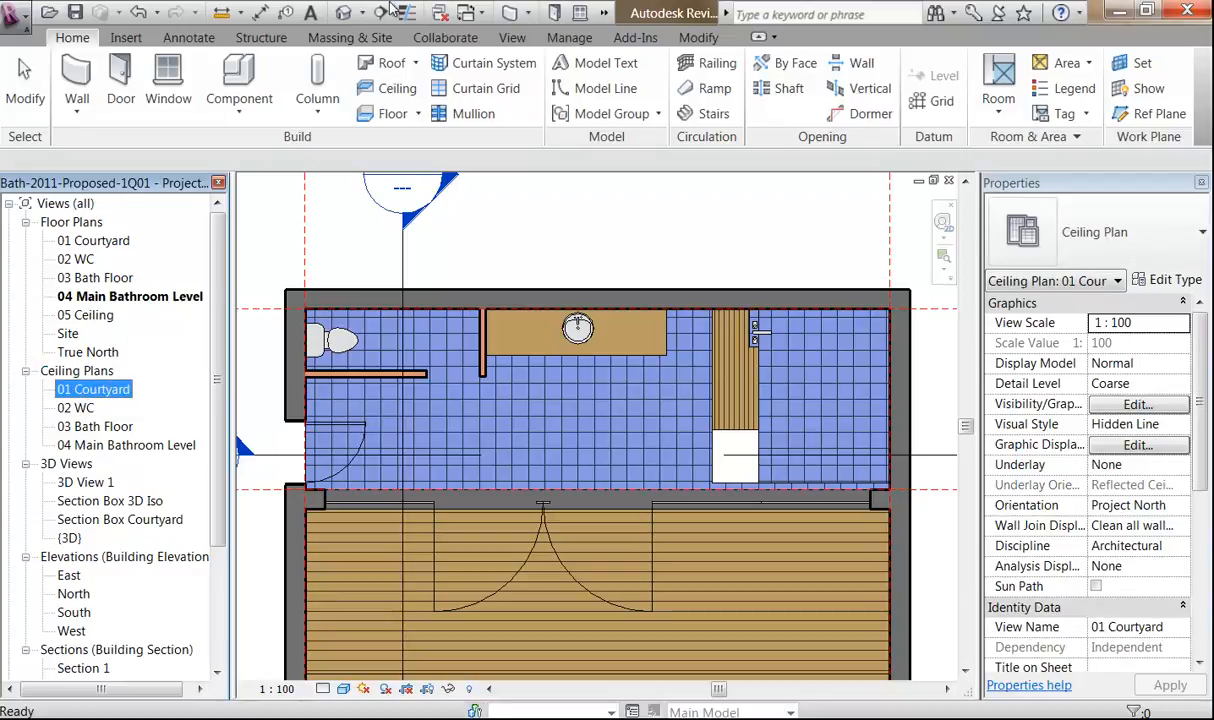
click(515, 37)
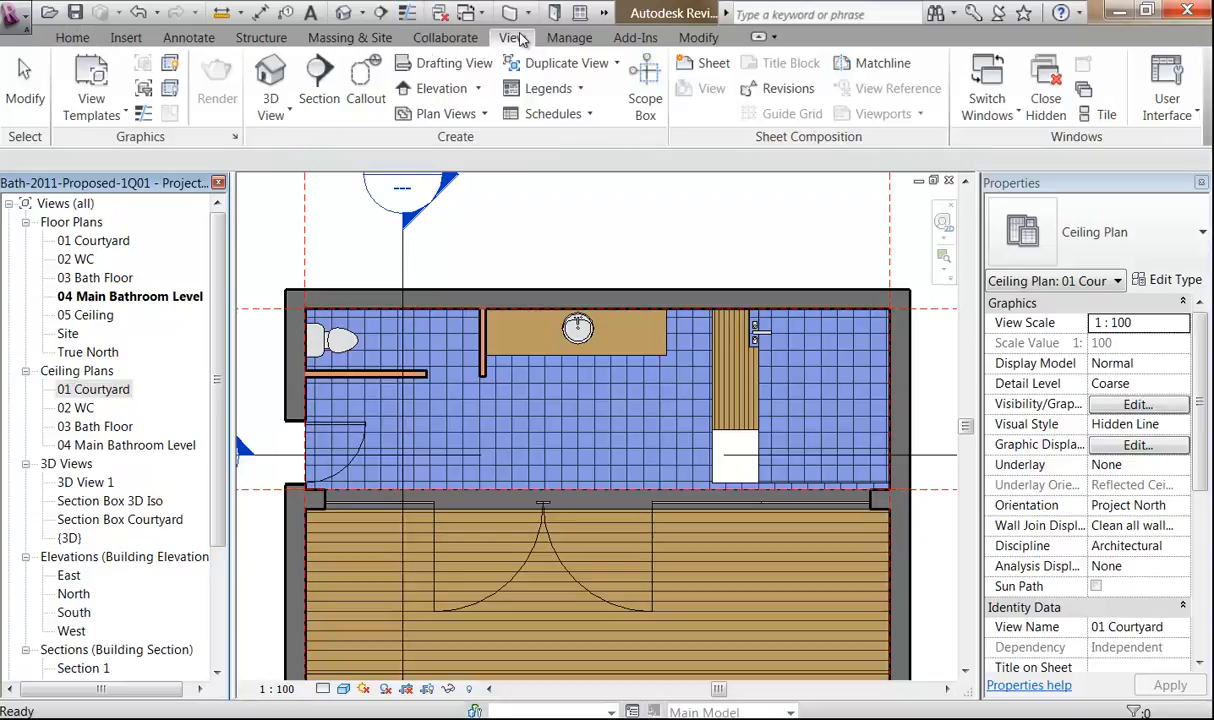
click(437, 115)
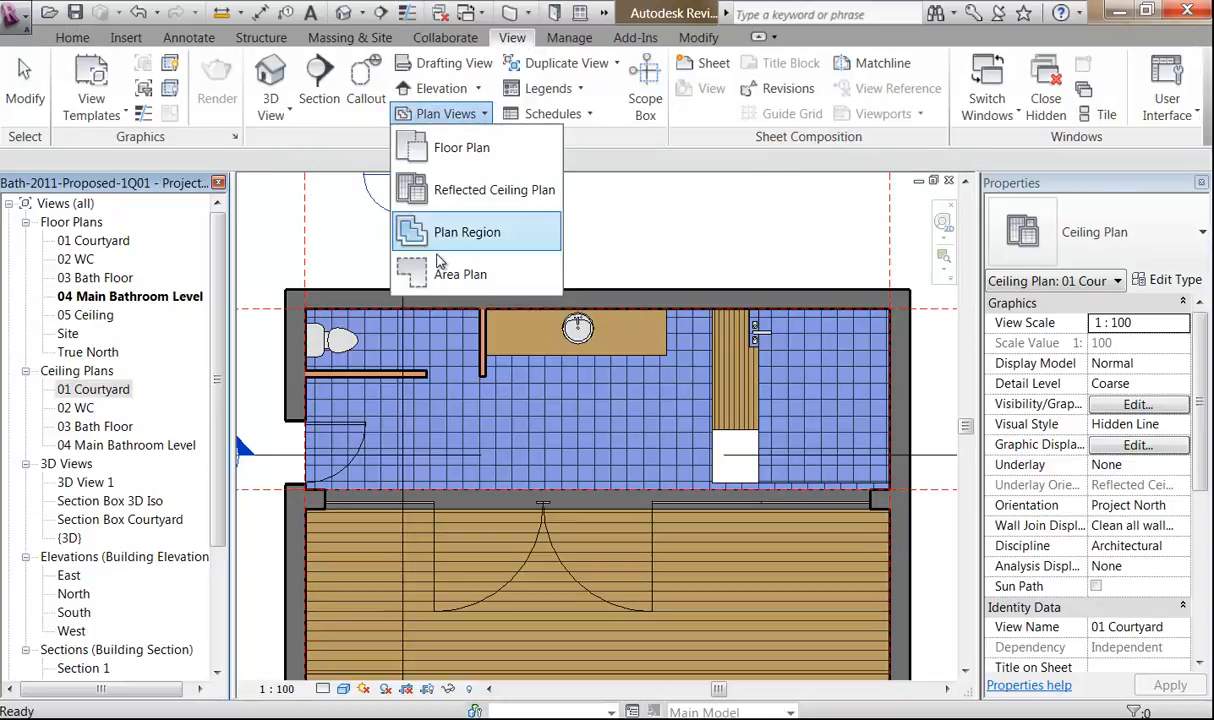
click(440, 190)
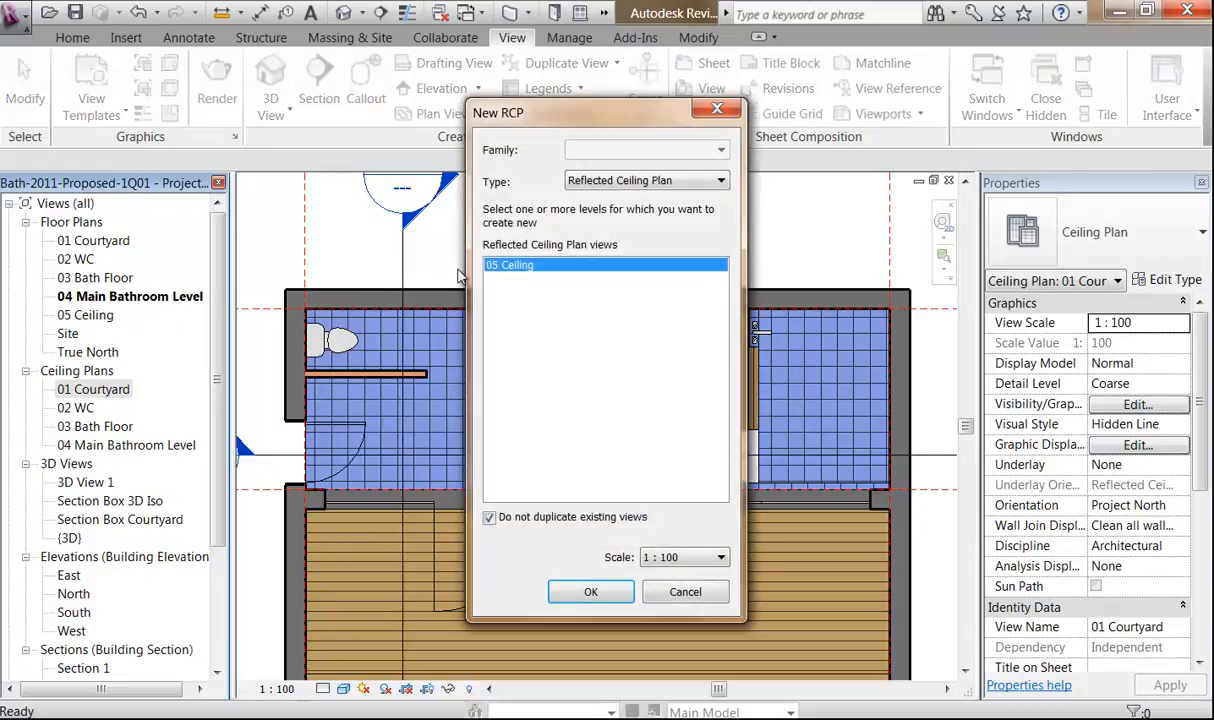
click(577, 589)
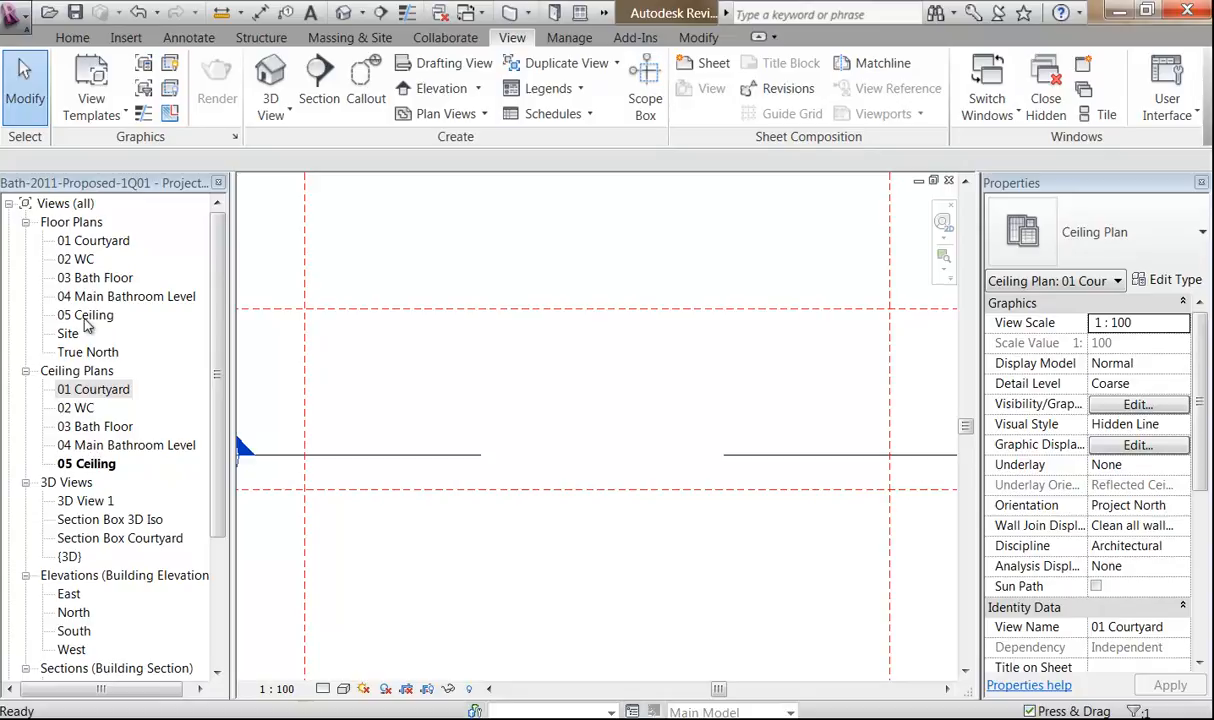
Compare the ceiling plan and floor plan of 04 Main Bathroom Level, and open the 05 Ceiling reflected ceiling plan.
double_click(90, 446)
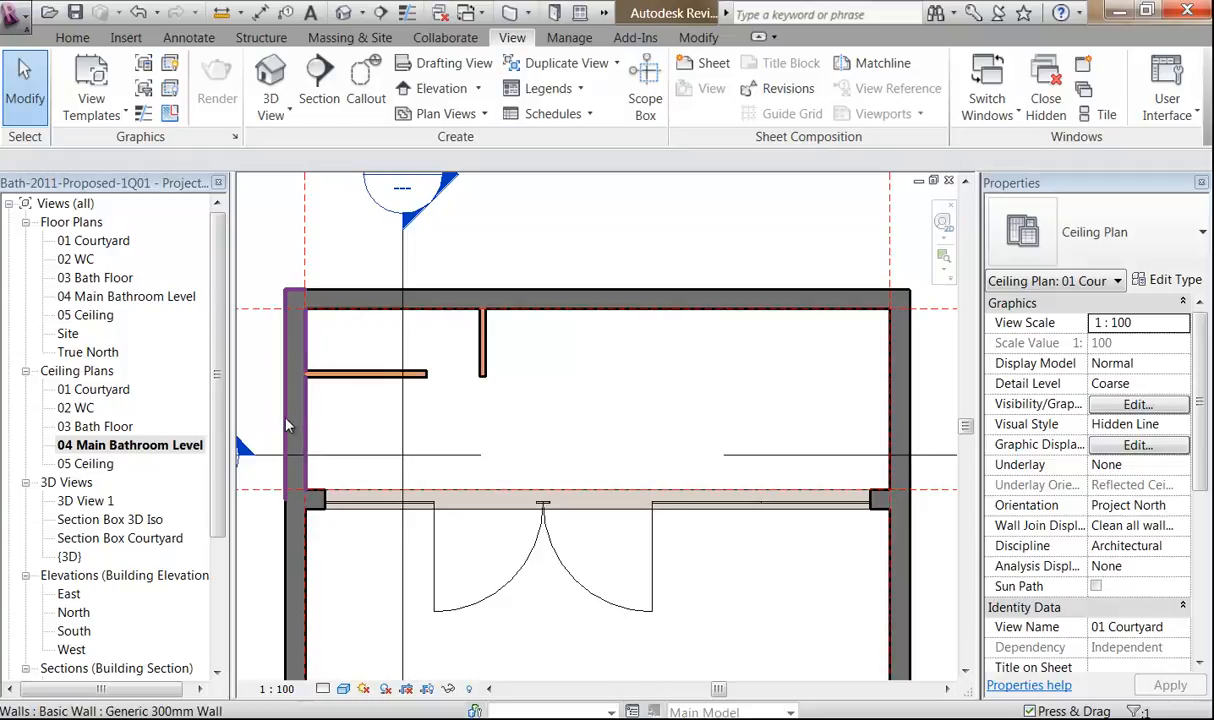
double_click(143, 298)
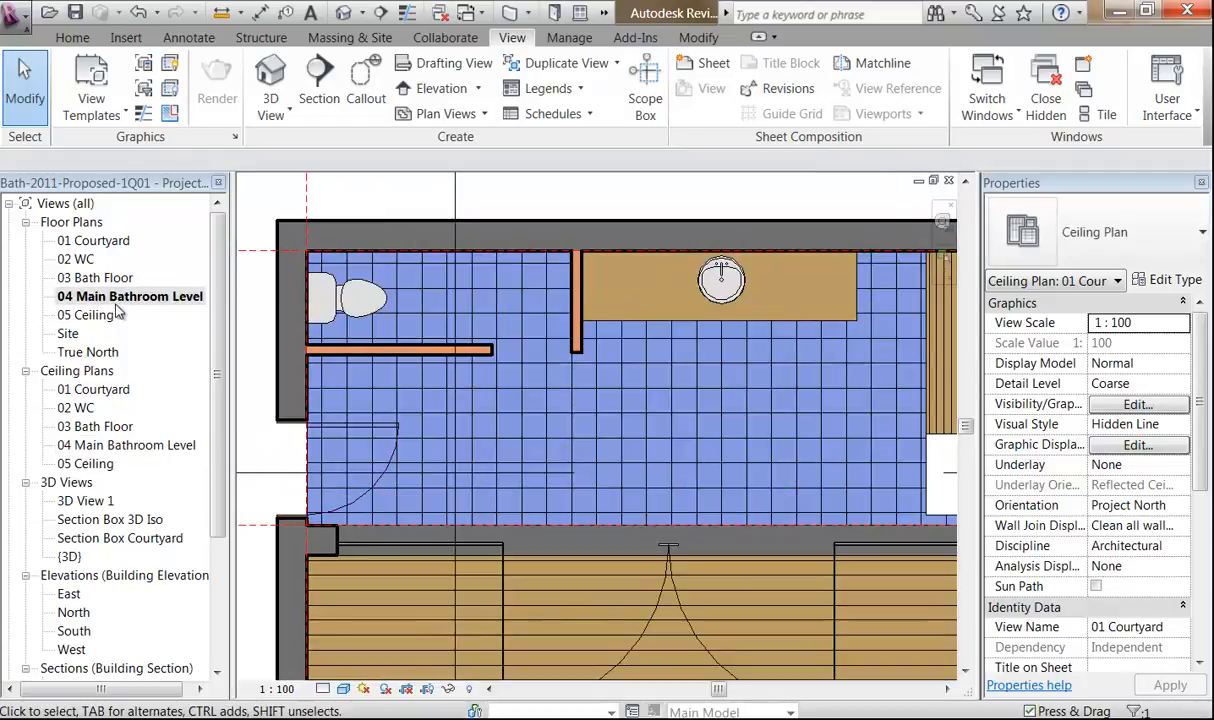
double_click(140, 446)
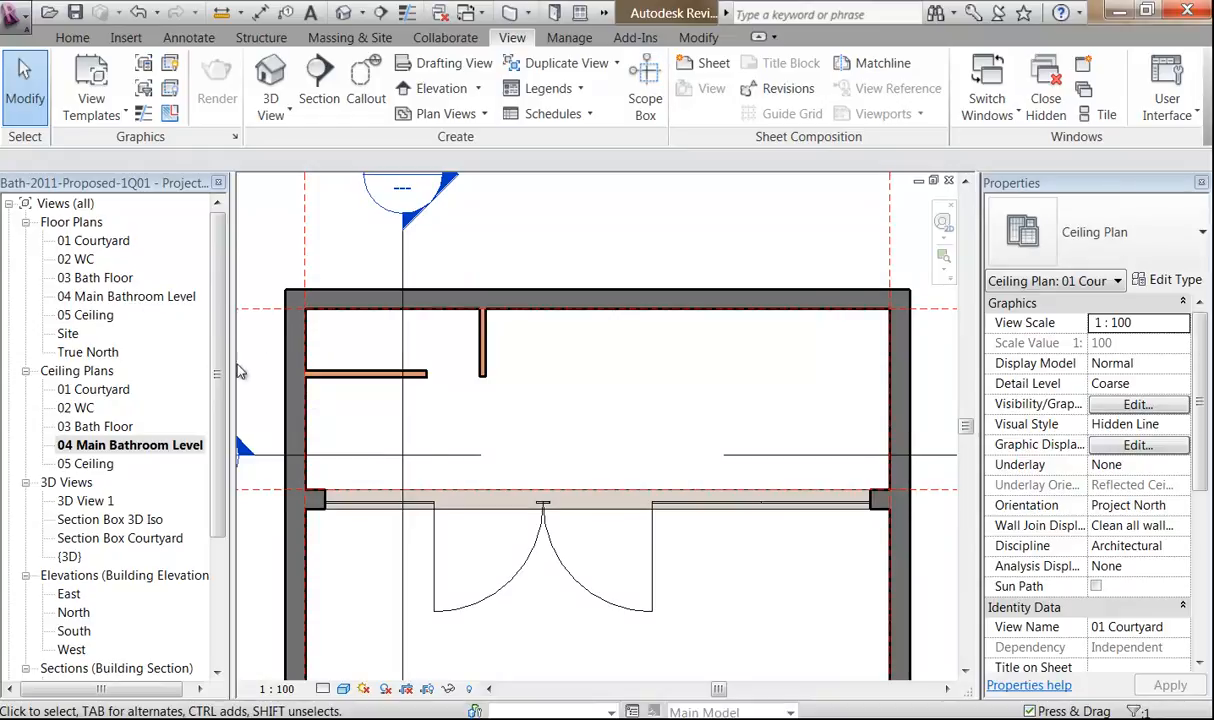
click(555, 420)
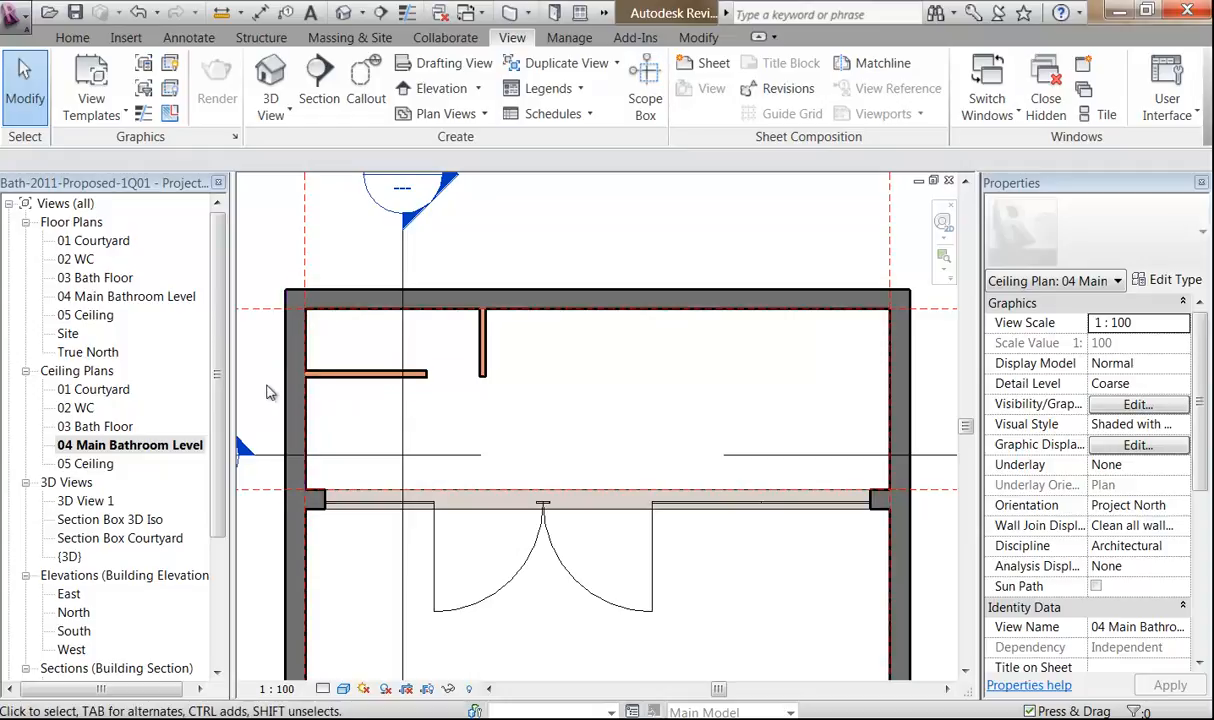
click(86, 464)
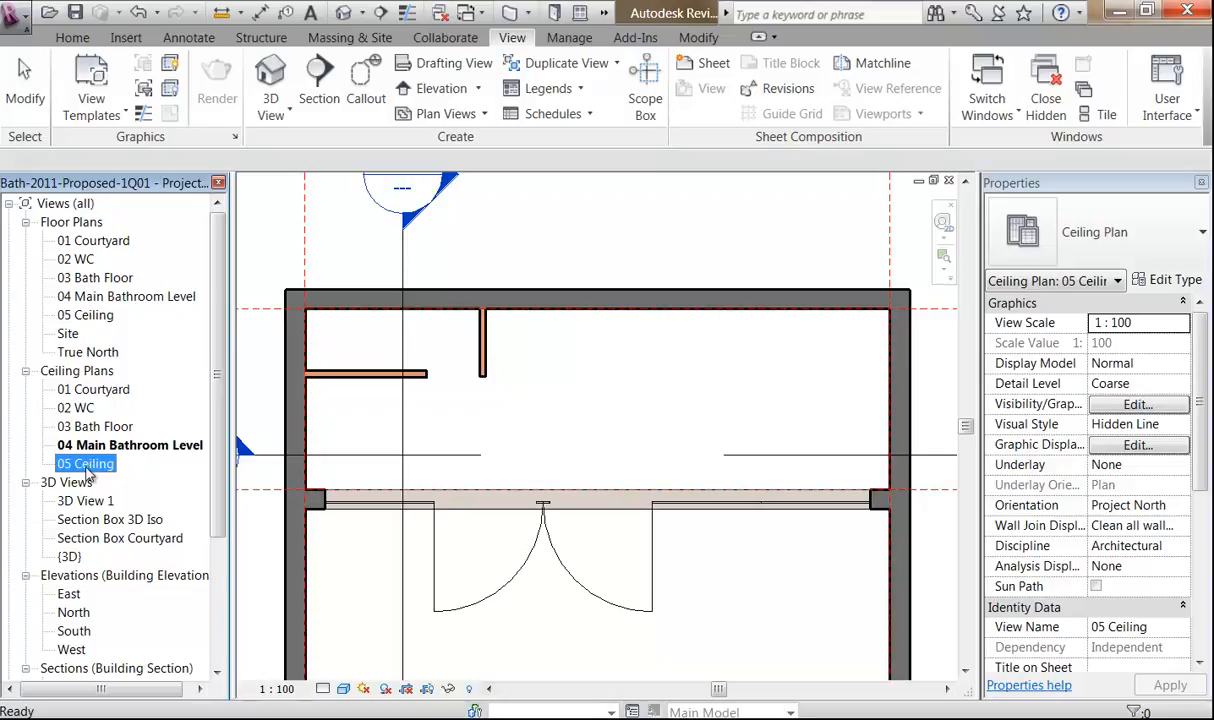
double_click(86, 464)
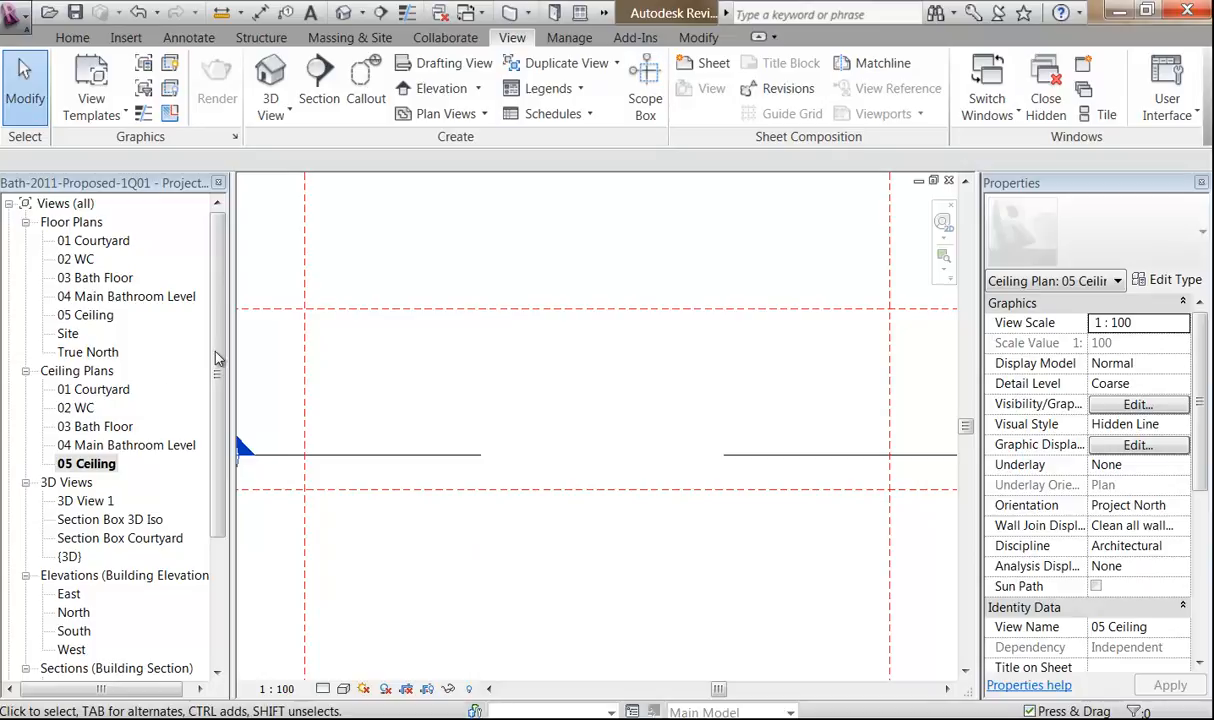
Open the South elevation and inspect the 04 Main Bathroom Level and 05 Ceiling level lines.
drag(218, 369, 218, 499)
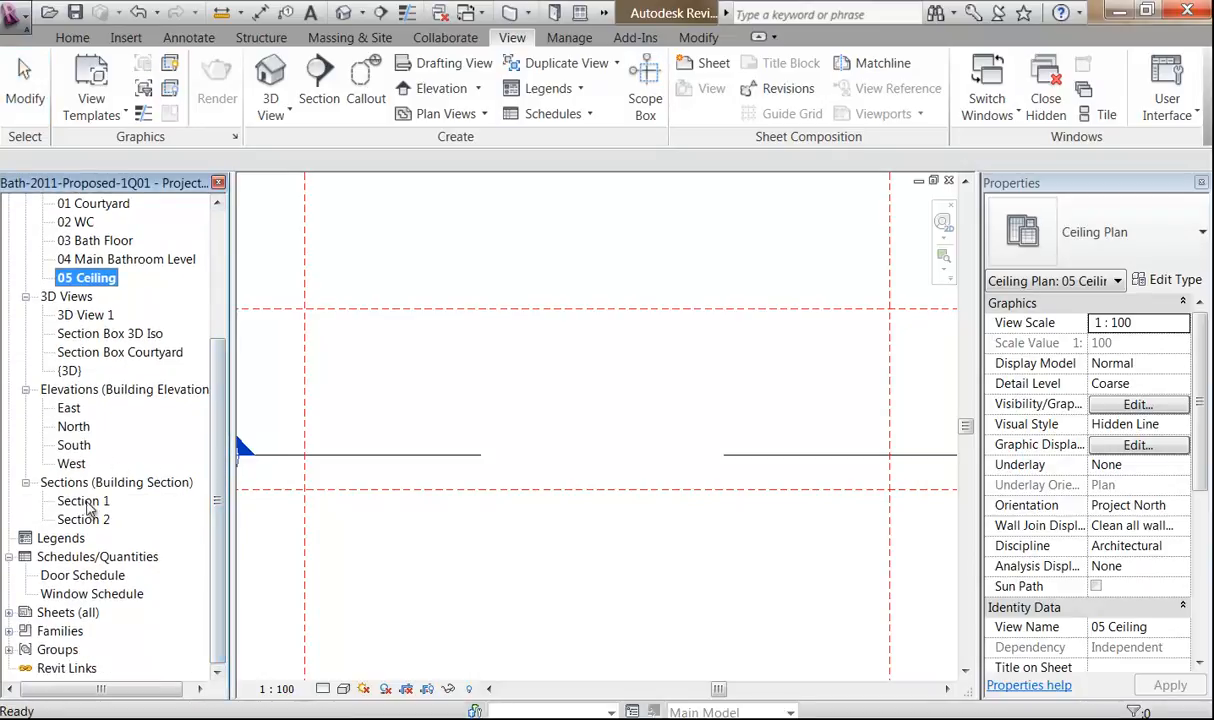
double_click(73, 445)
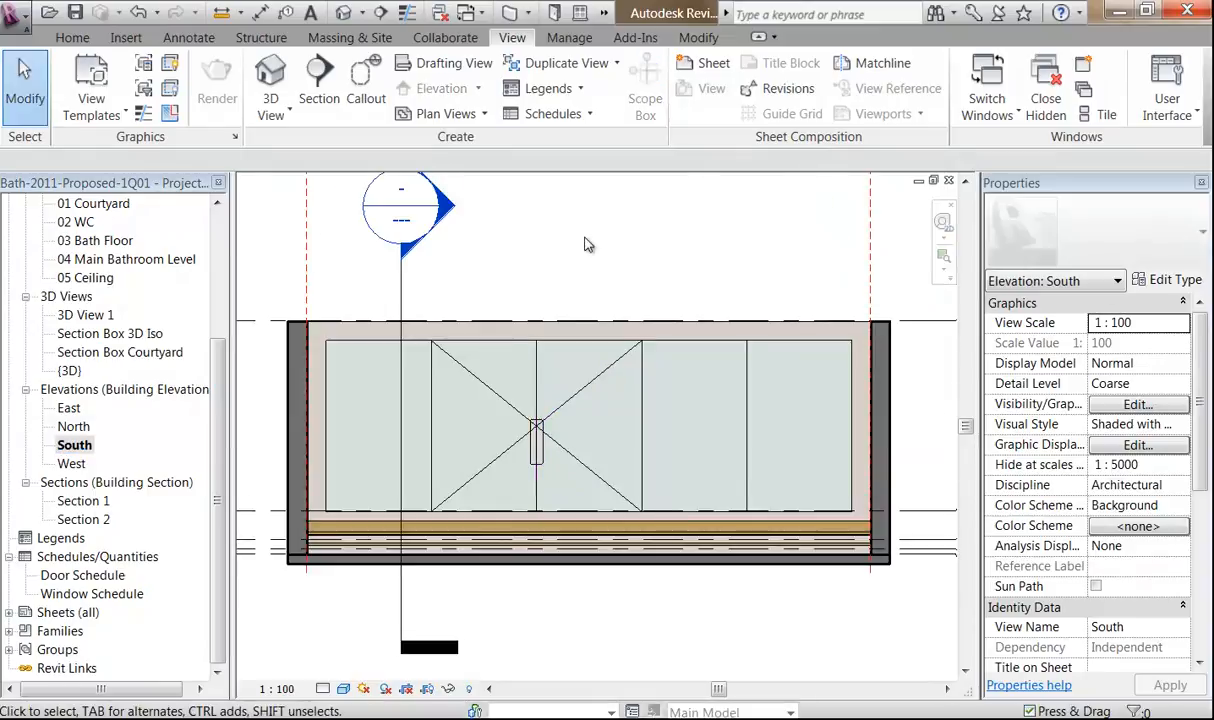
scroll(542, 368, down, 5)
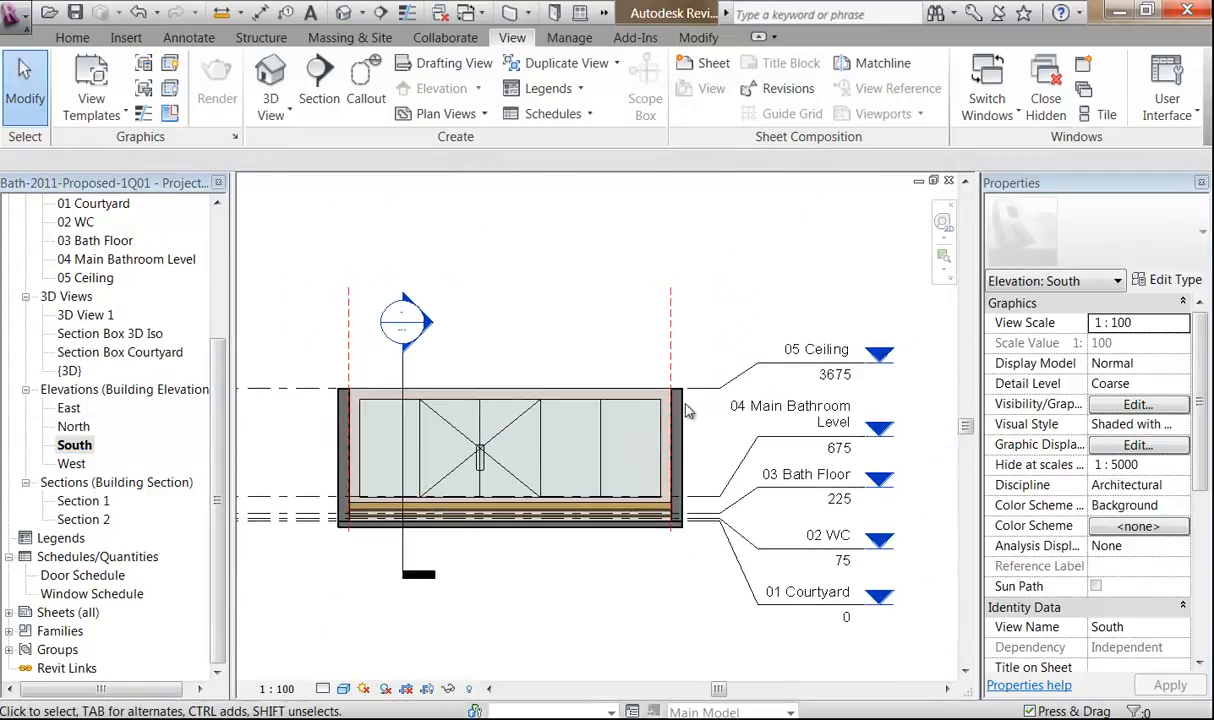
click(790, 414)
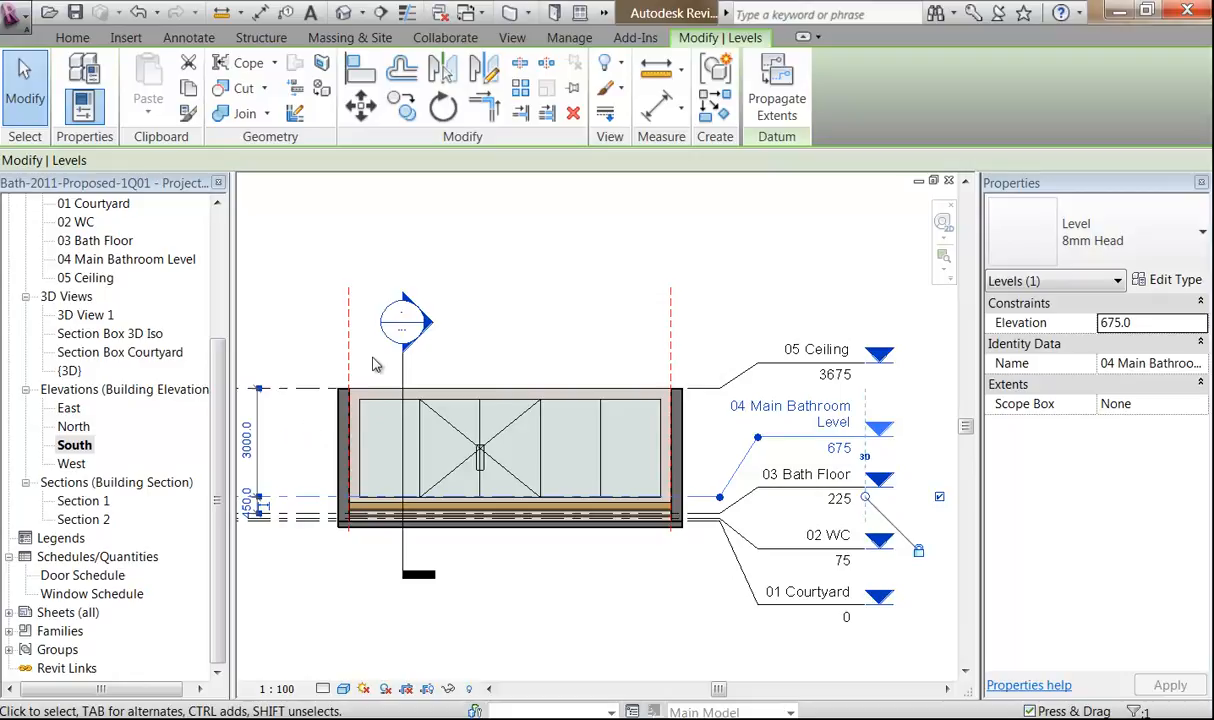
click(767, 369)
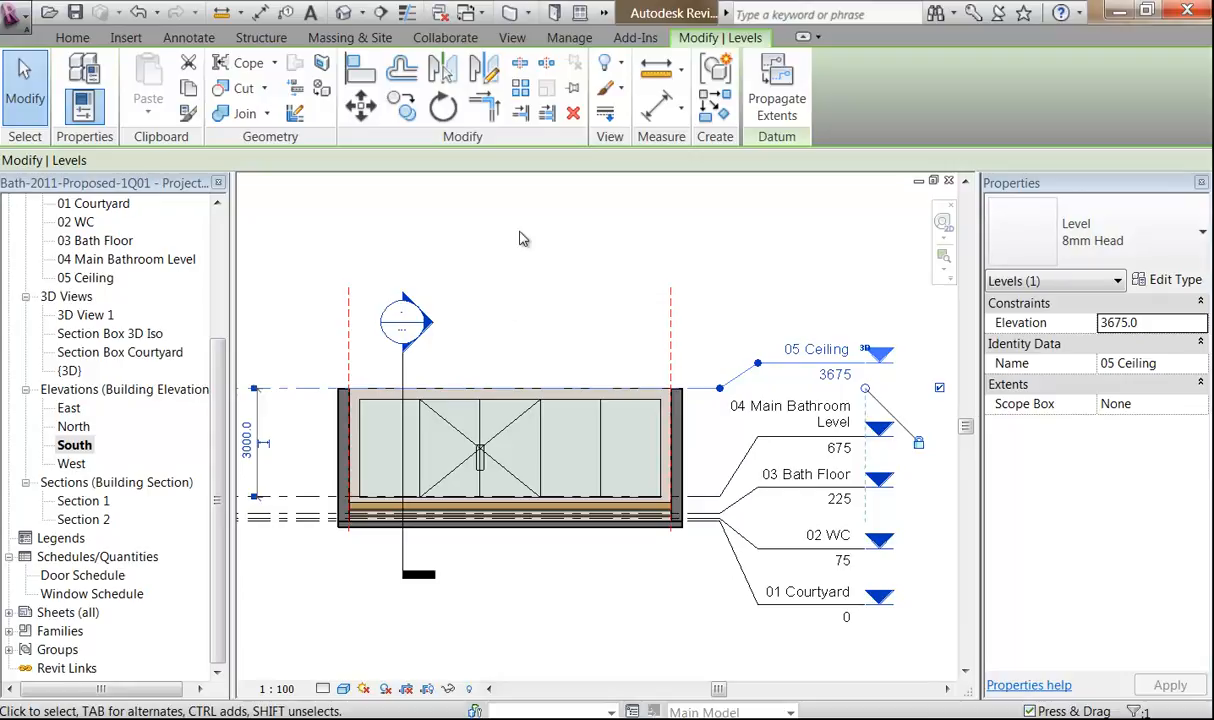
Delete the 05 Ceiling view from the ceiling plans.
double_click(78, 280)
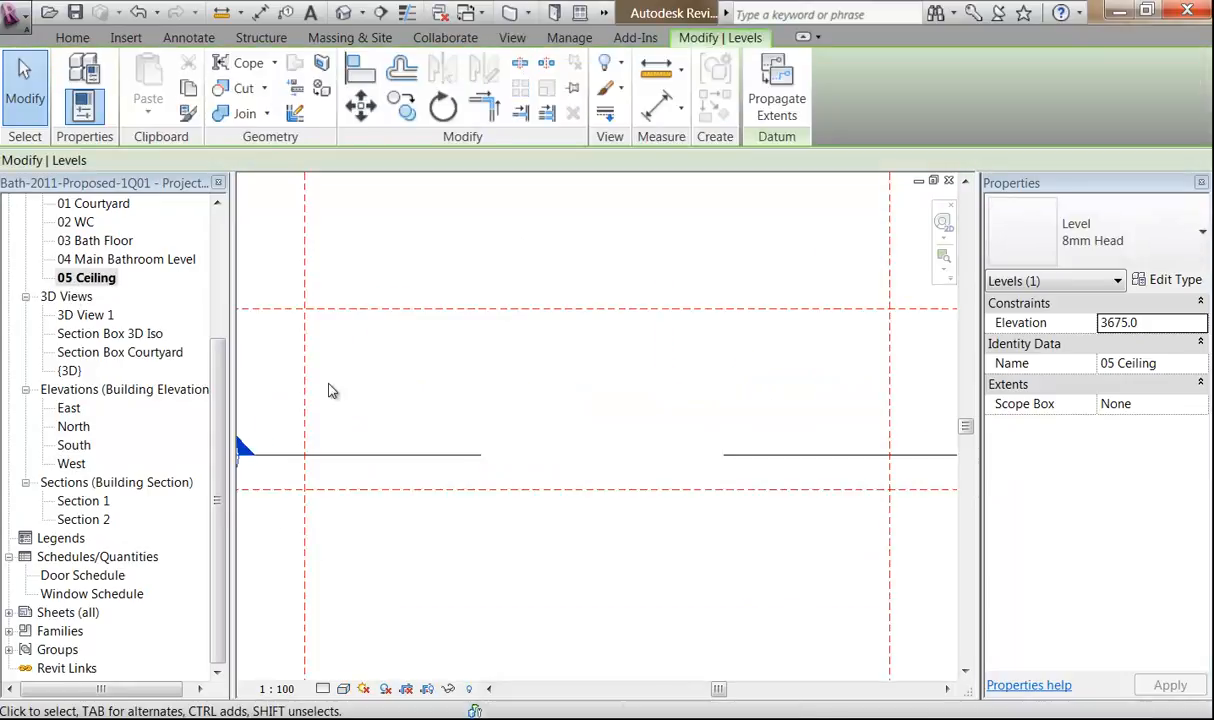
drag(213, 372, 207, 222)
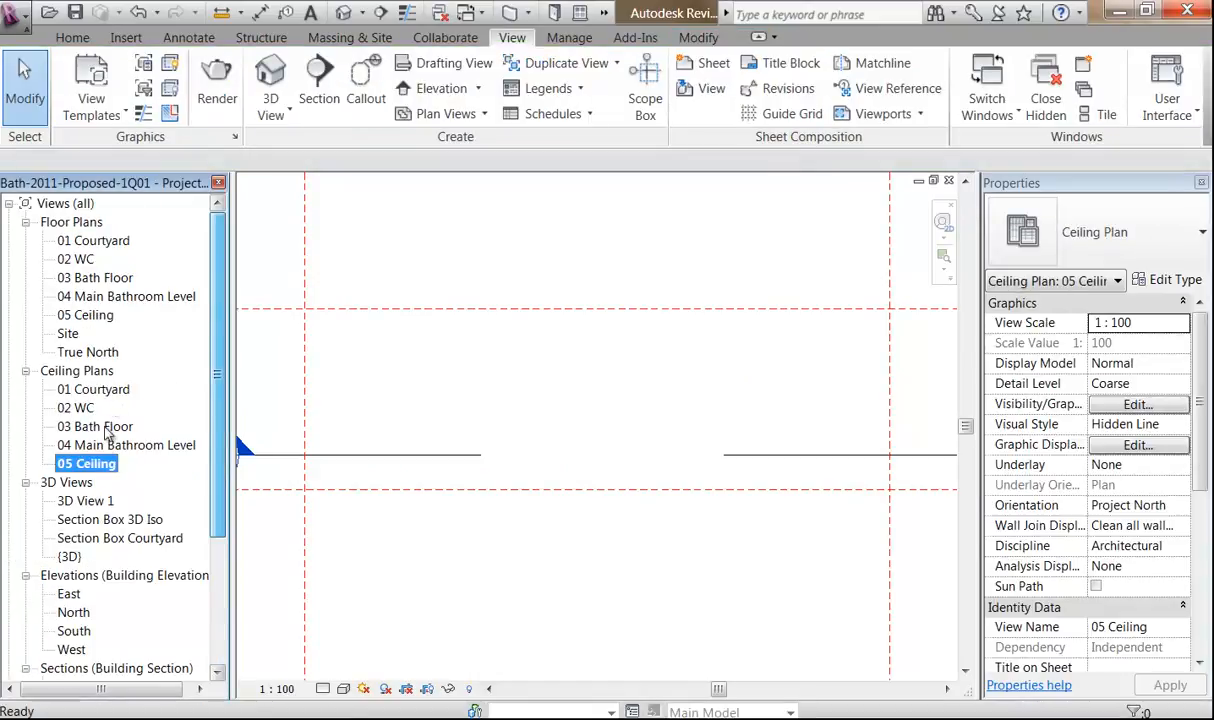
right_click(95, 468)
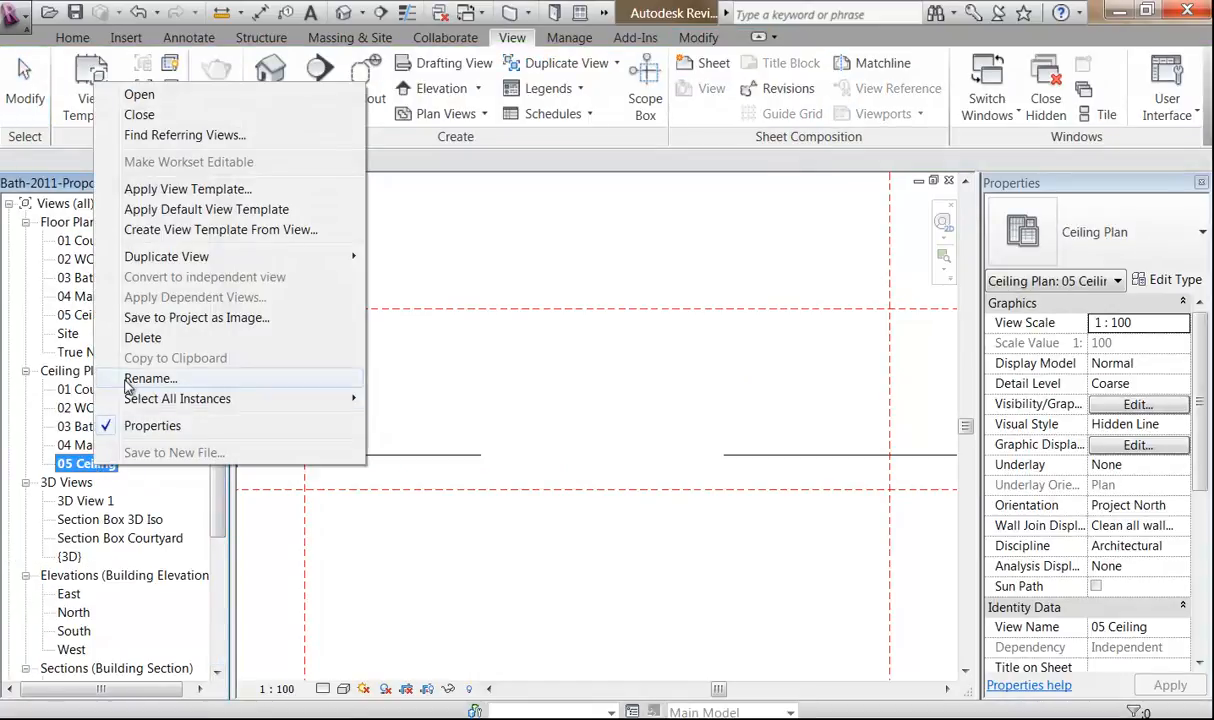
click(142, 338)
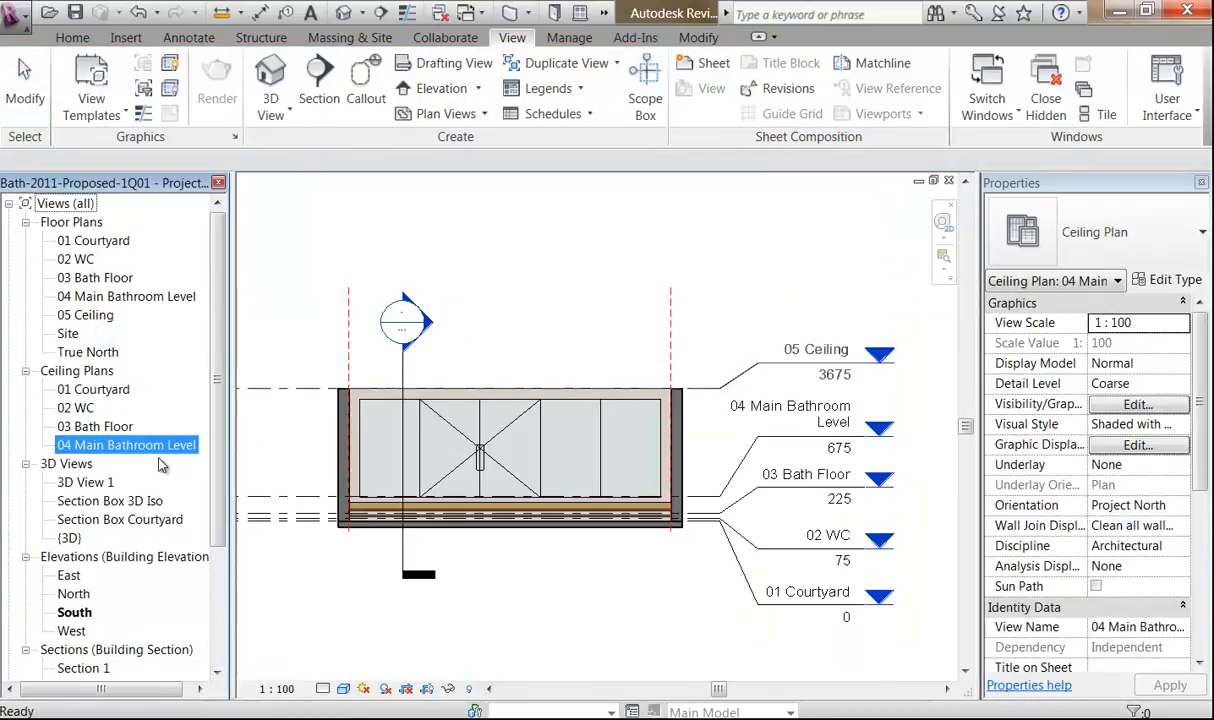
click(281, 456)
click(128, 451)
click(289, 457)
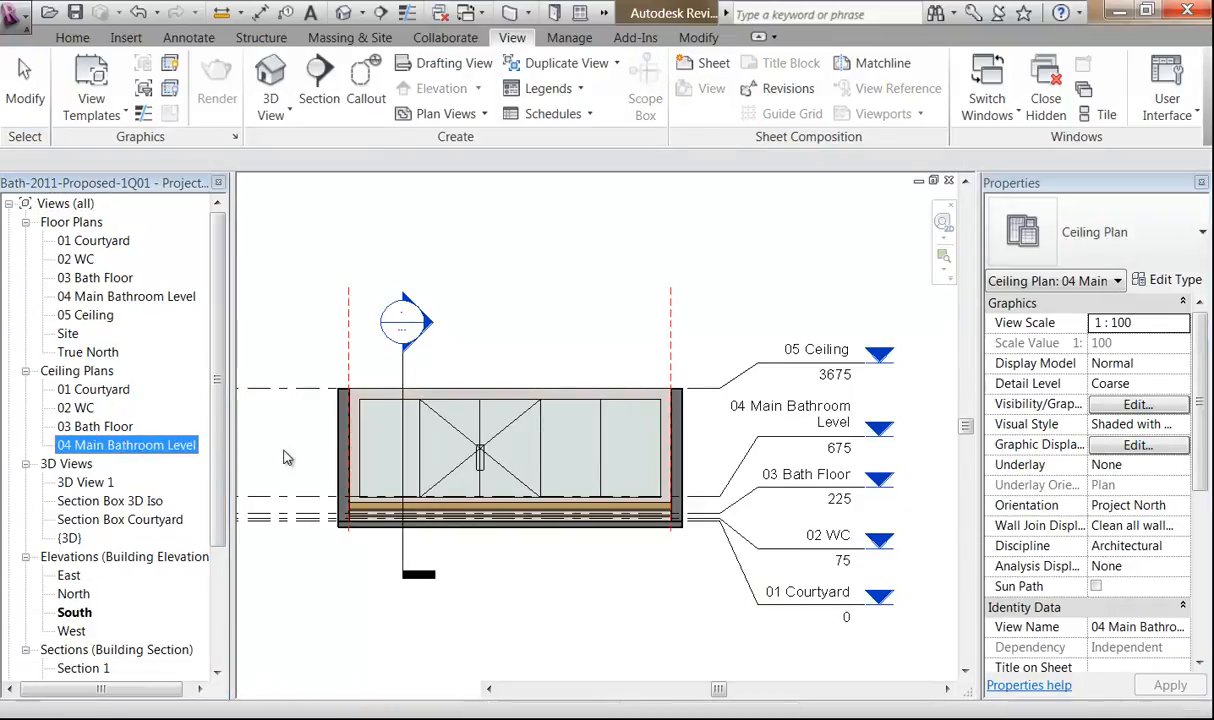
Examine the level heights on the South elevation and open the 04 Main Bathroom Level ceiling plan.
scroll(289, 457, up, 3)
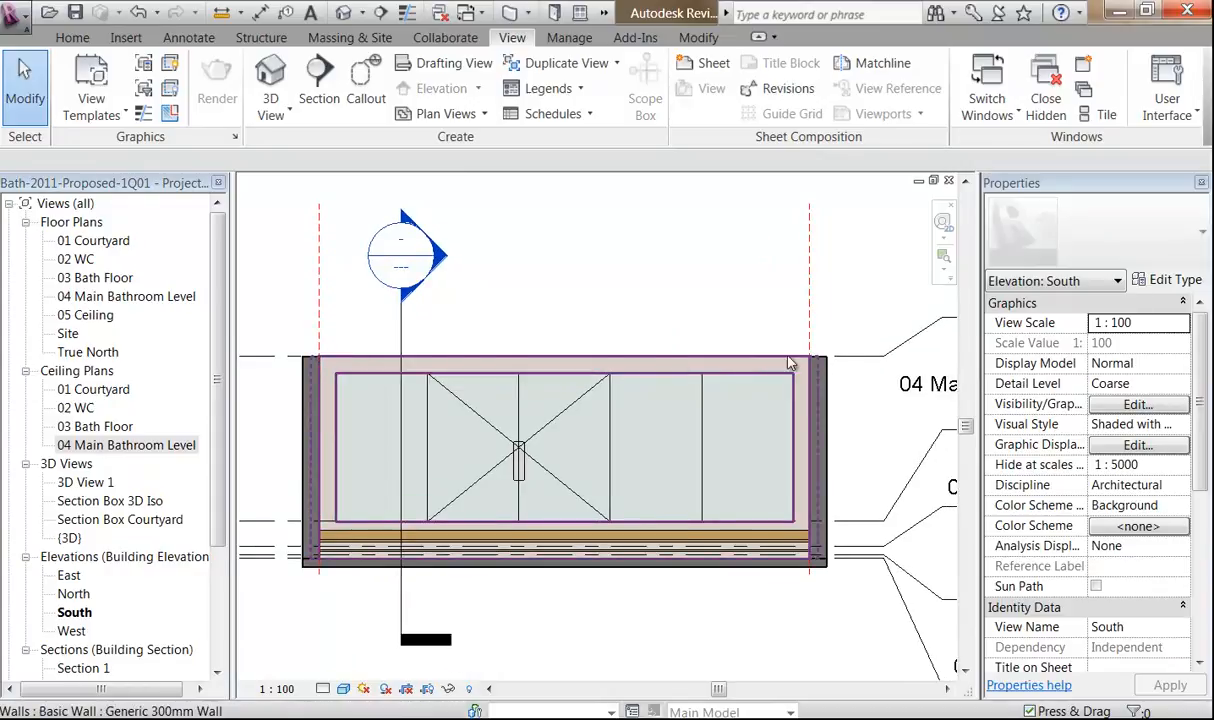
scroll(672, 336, down, 1)
middle_drag(672, 336, 541, 372)
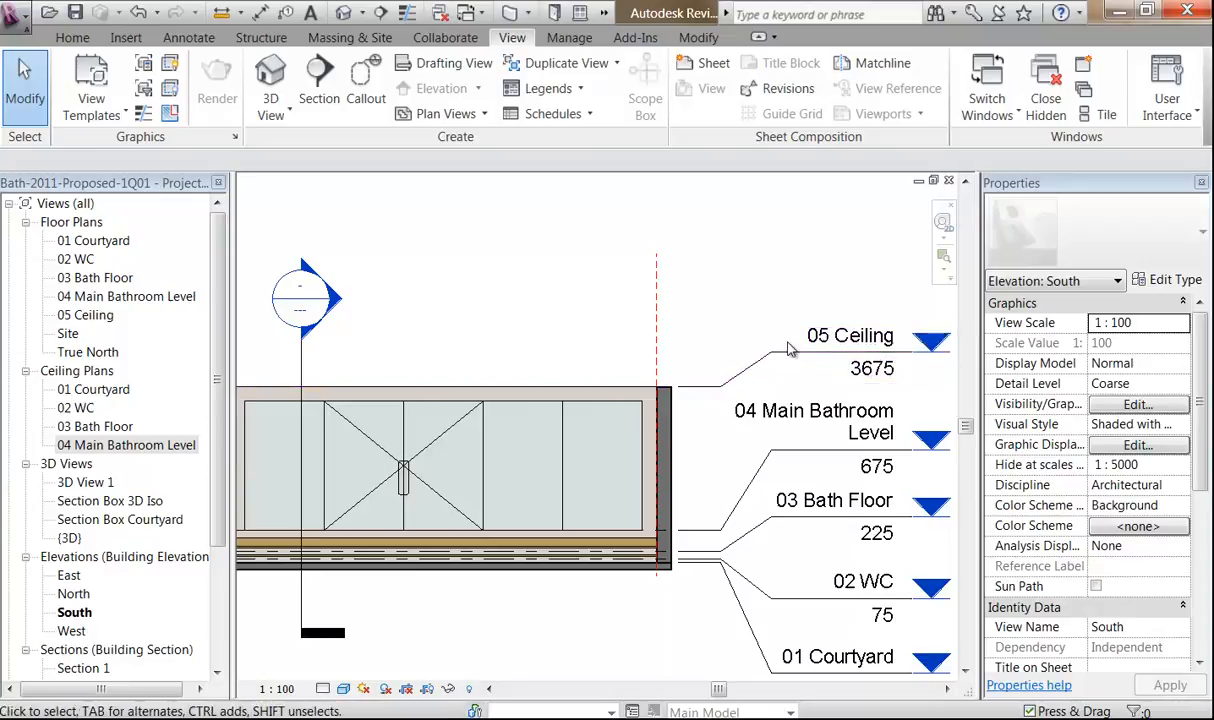
middle_drag(615, 407, 699, 399)
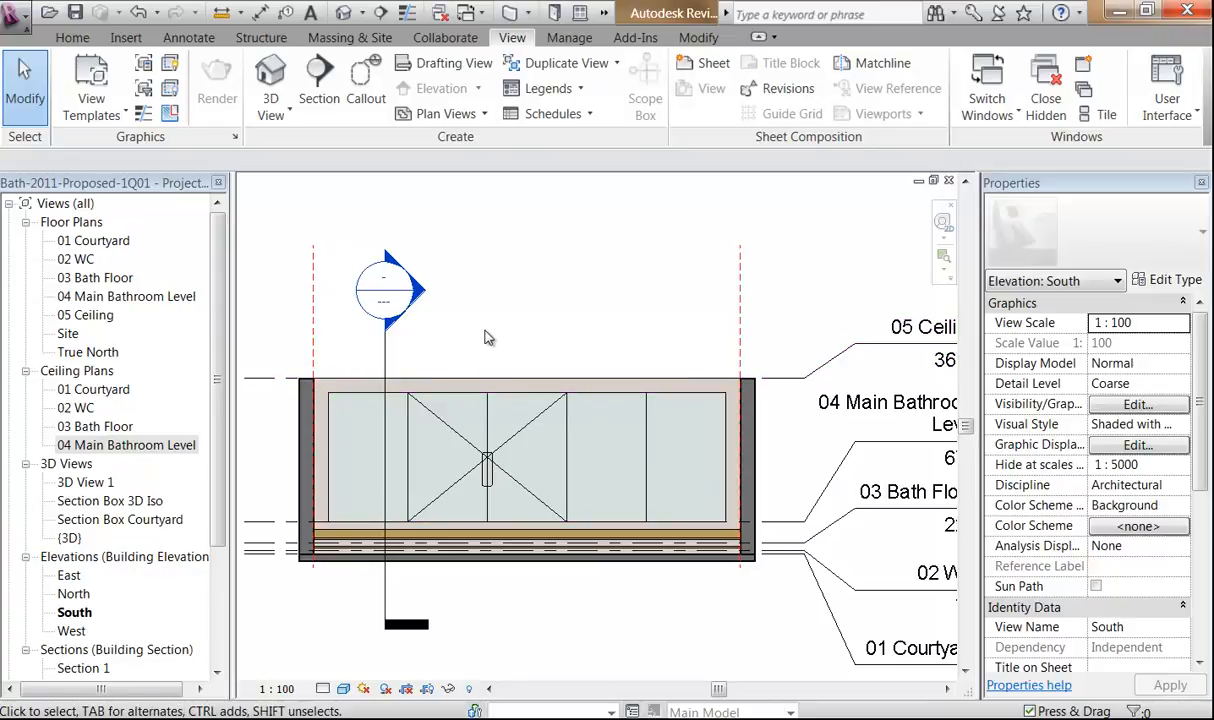
double_click(113, 447)
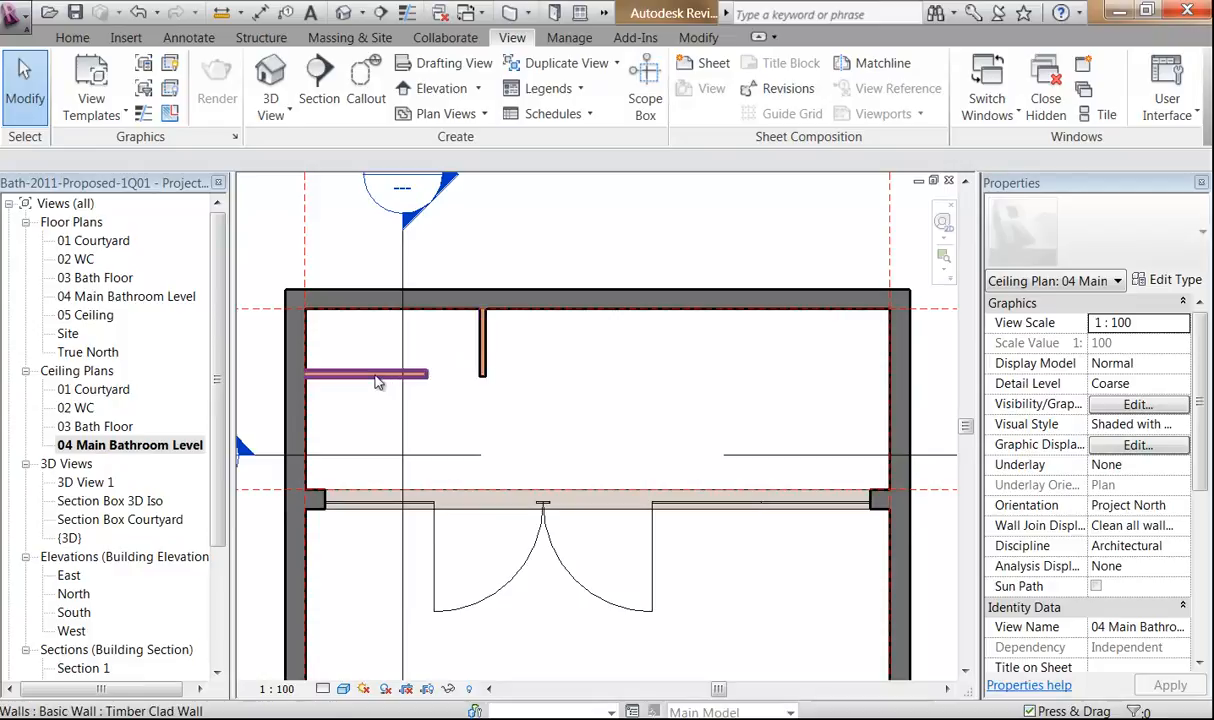
Select both timber clad partition walls in the 04 Main Bathroom Level floor plan and examine them in its ceiling plan.
click(125, 297)
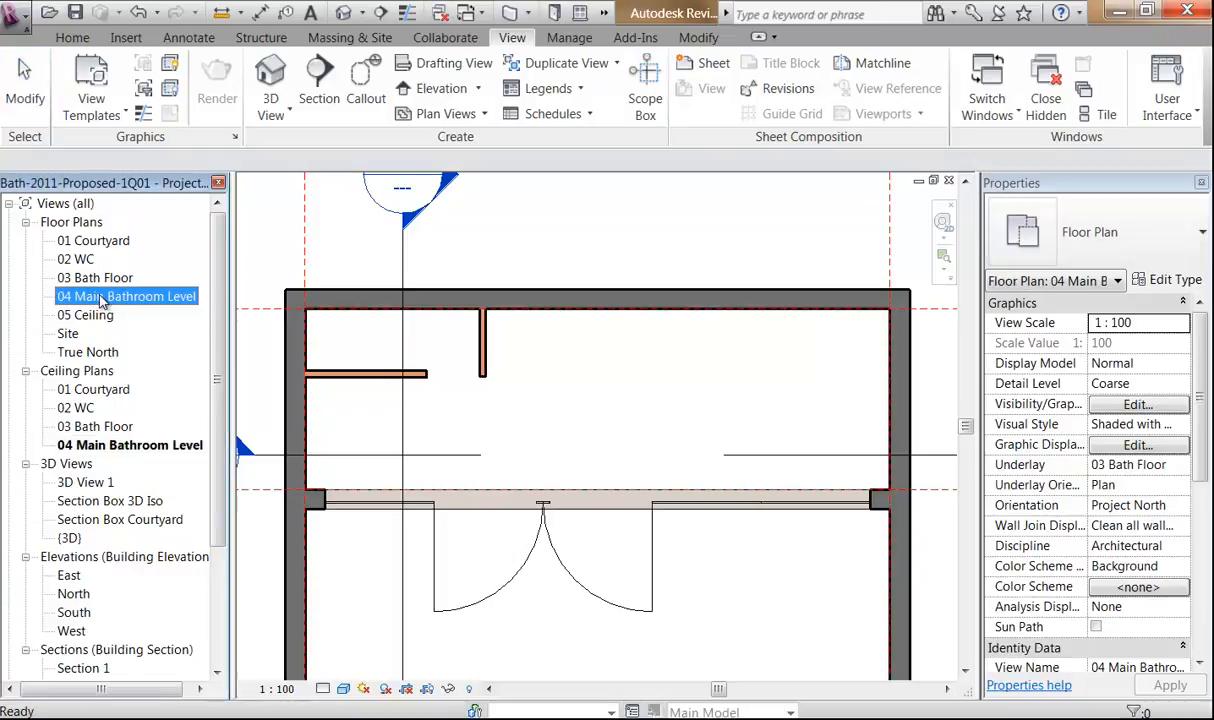
double_click(102, 298)
scroll(506, 342, down, 2)
click(508, 352)
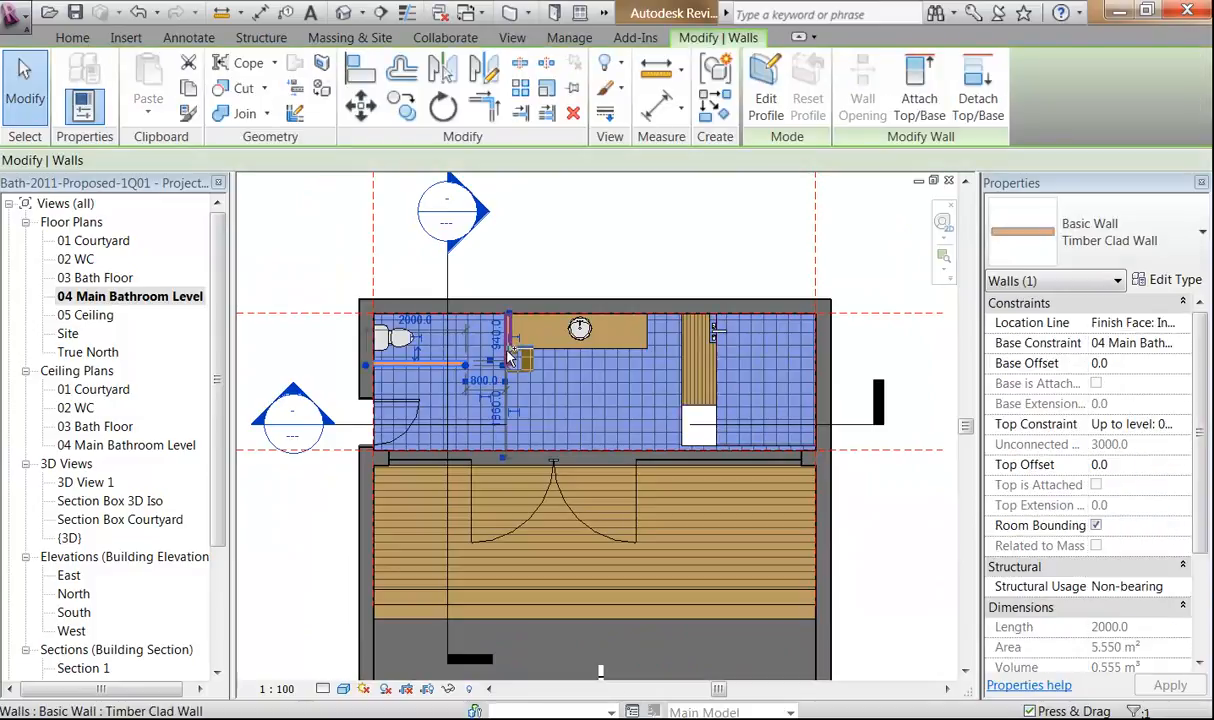
ctrl+click(508, 350)
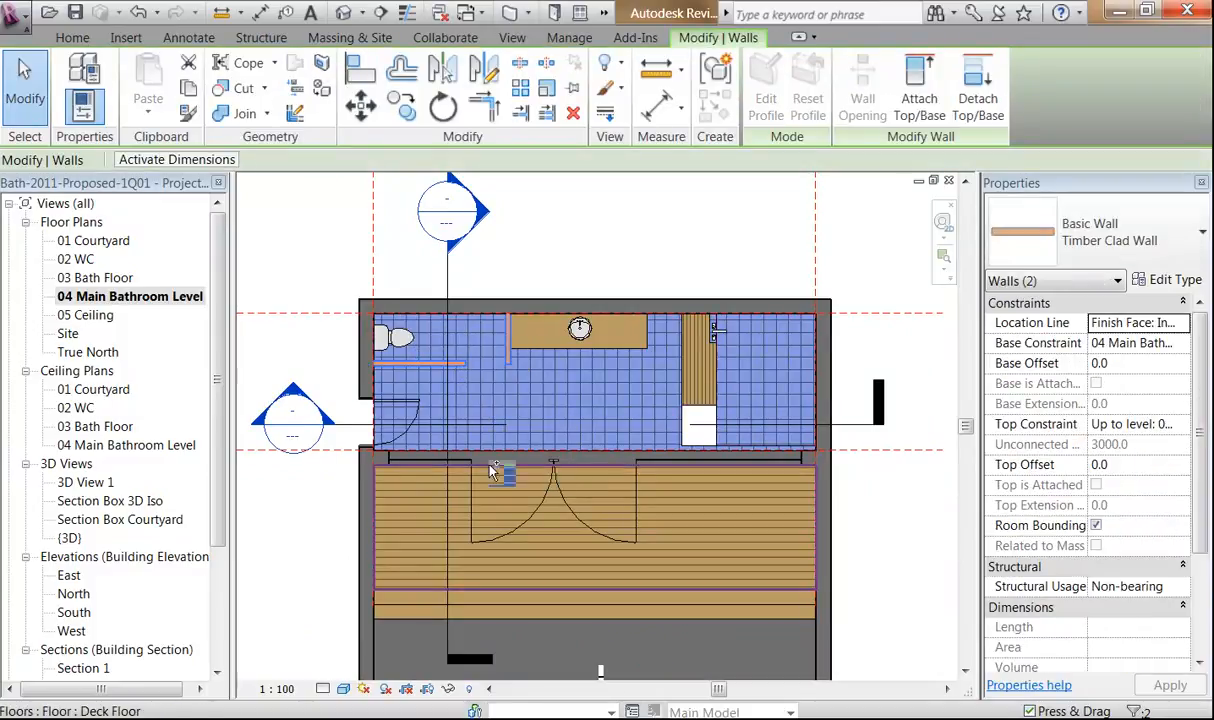
double_click(128, 445)
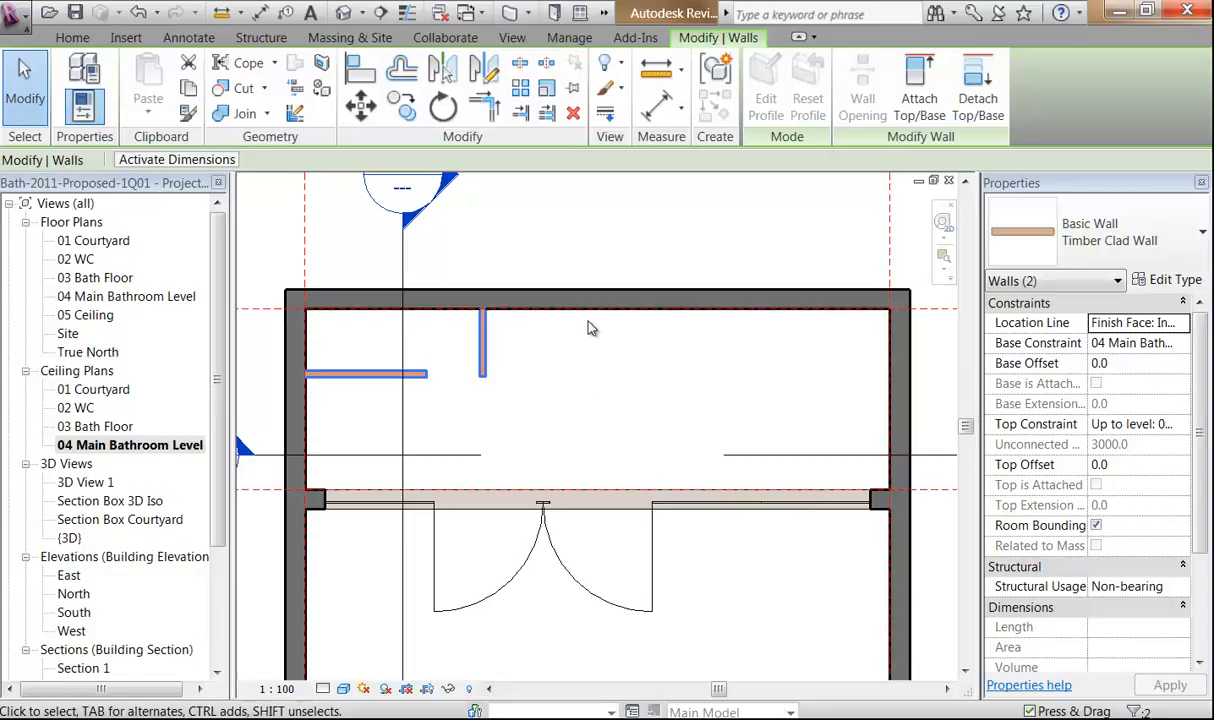
click(588, 334)
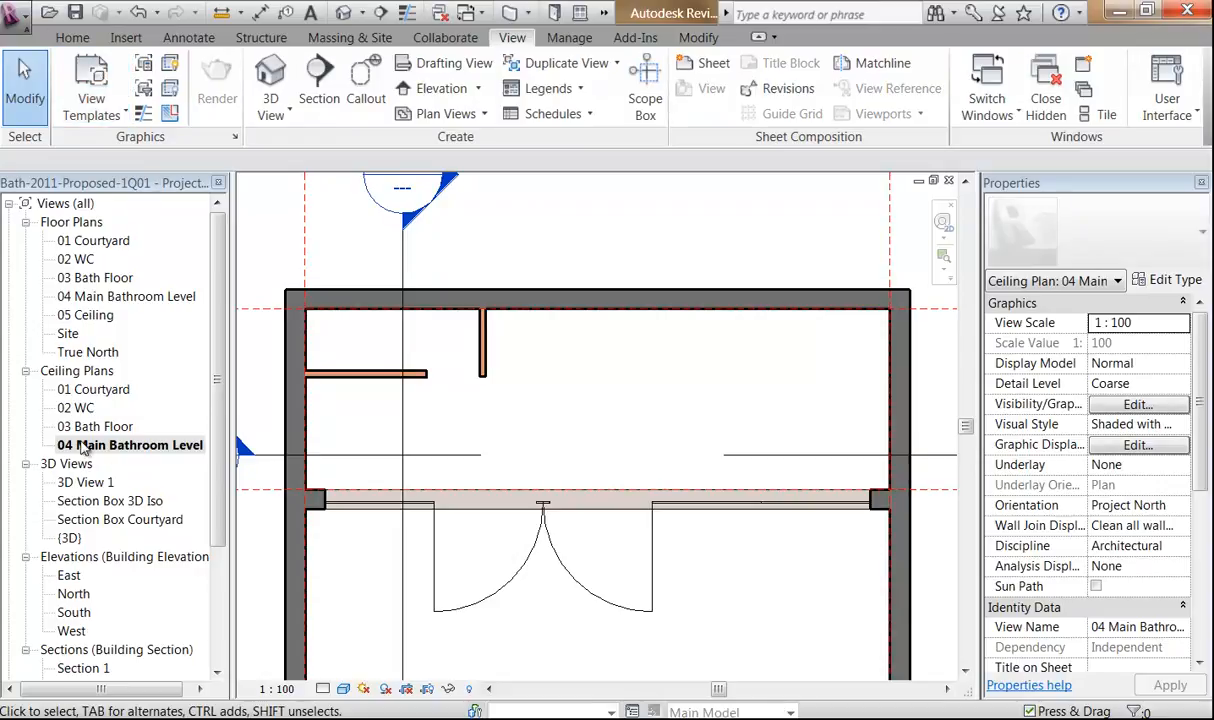
Sketch a new ceiling's boundary by picking the four walls enclosing the main bathroom, along their inner faces.
click(73, 40)
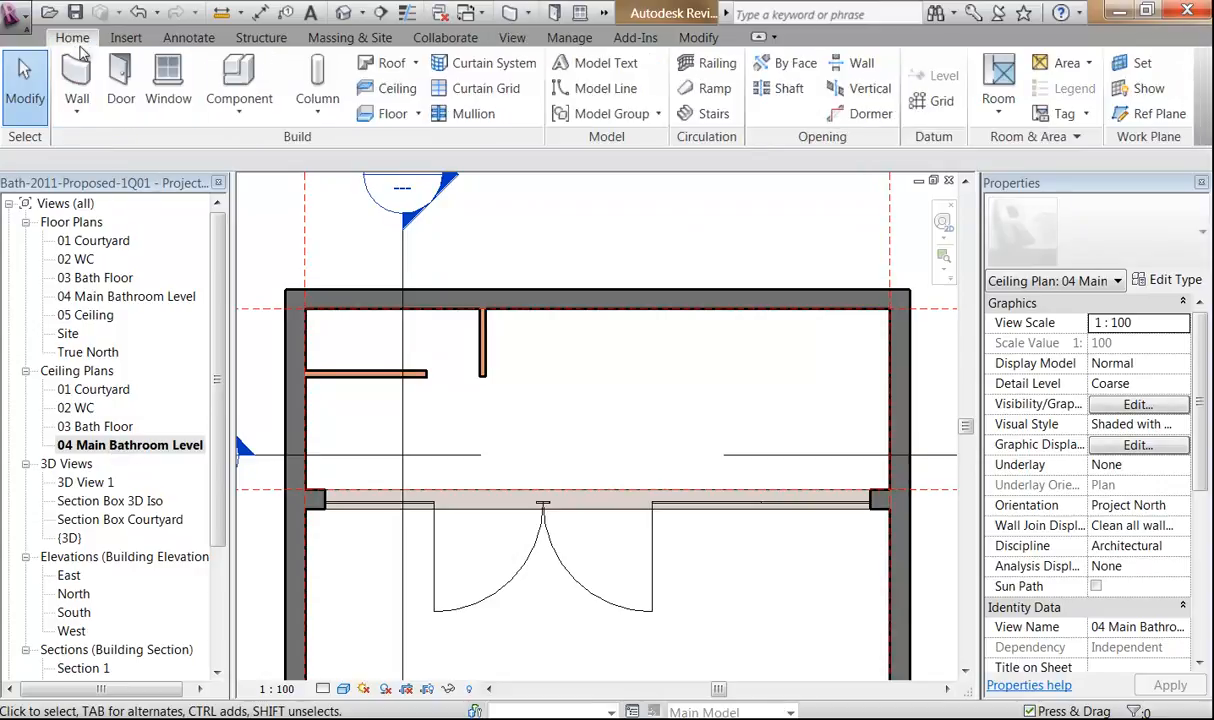
click(384, 93)
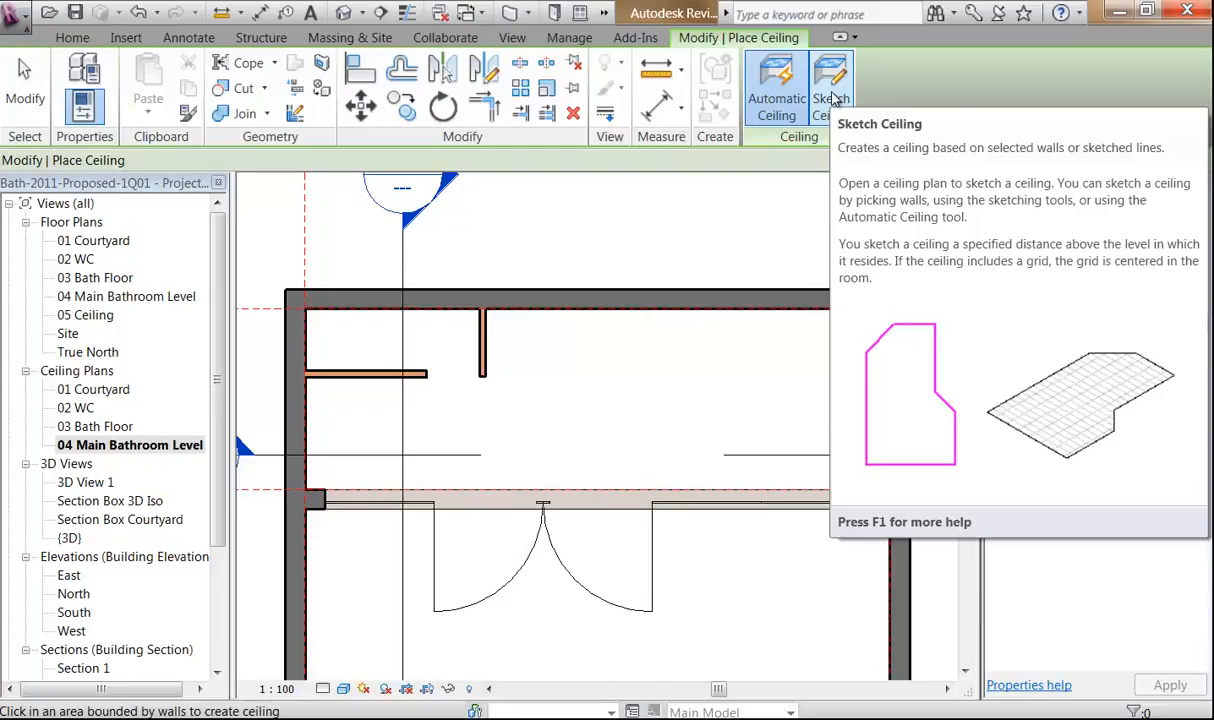
click(831, 97)
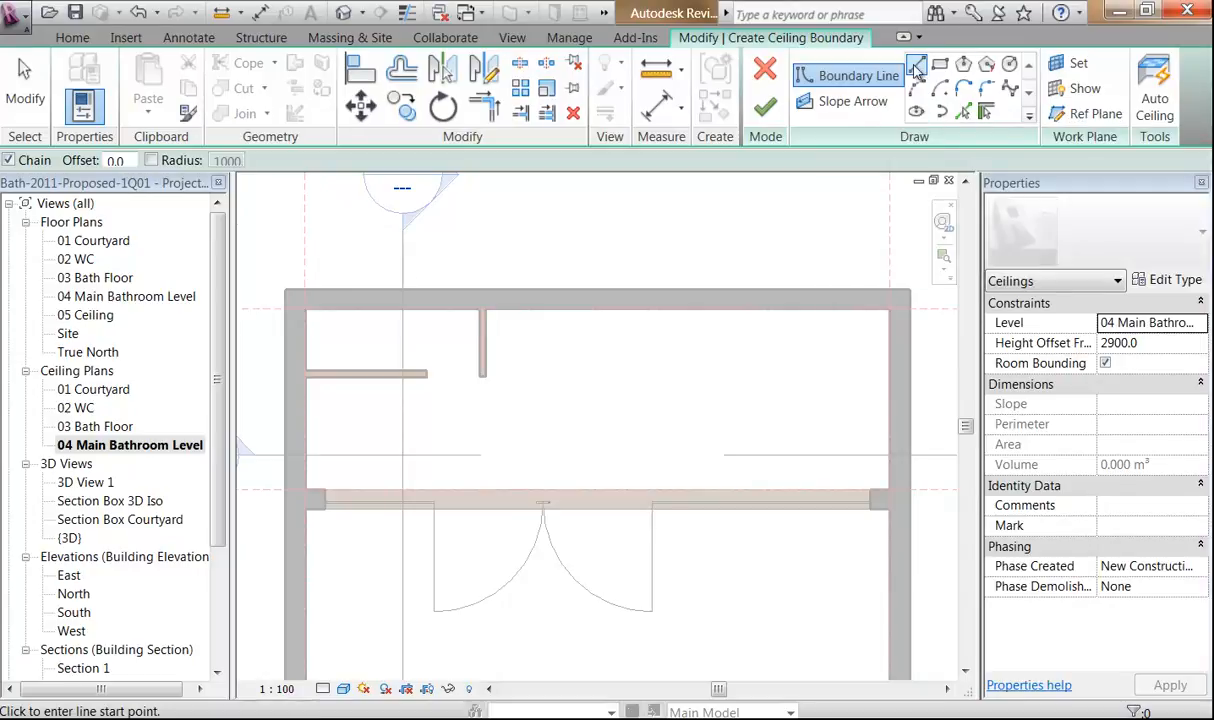
click(987, 113)
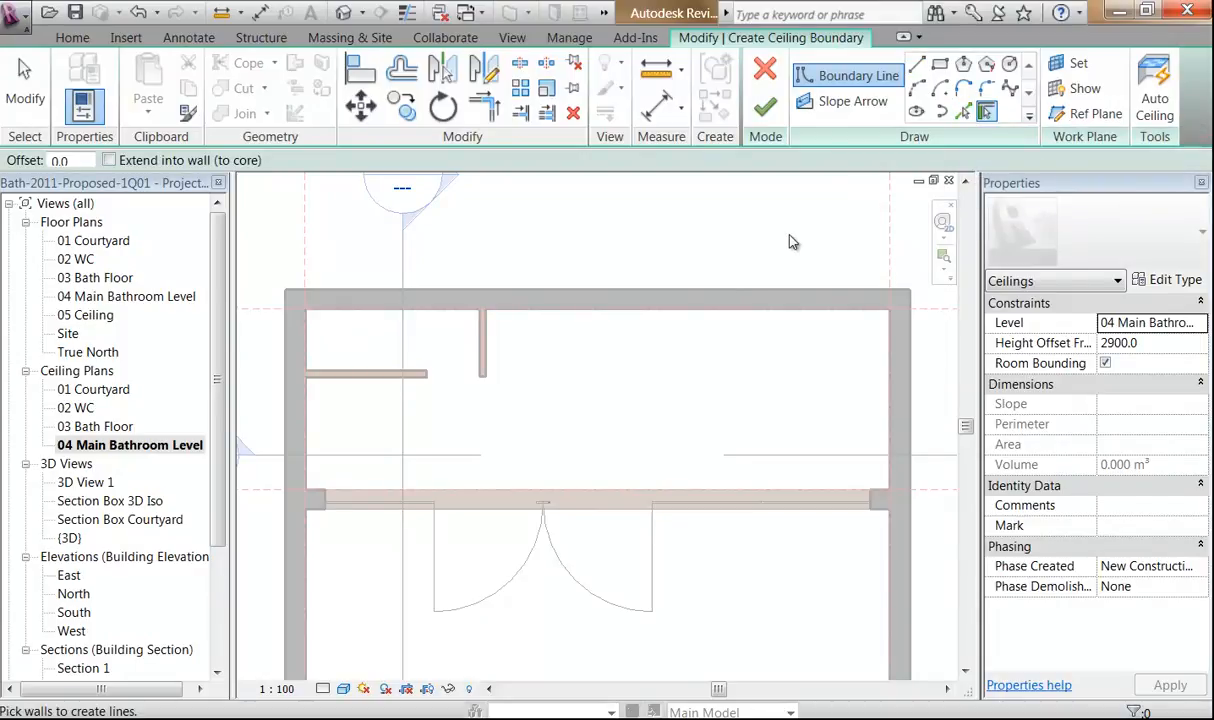
click(705, 317)
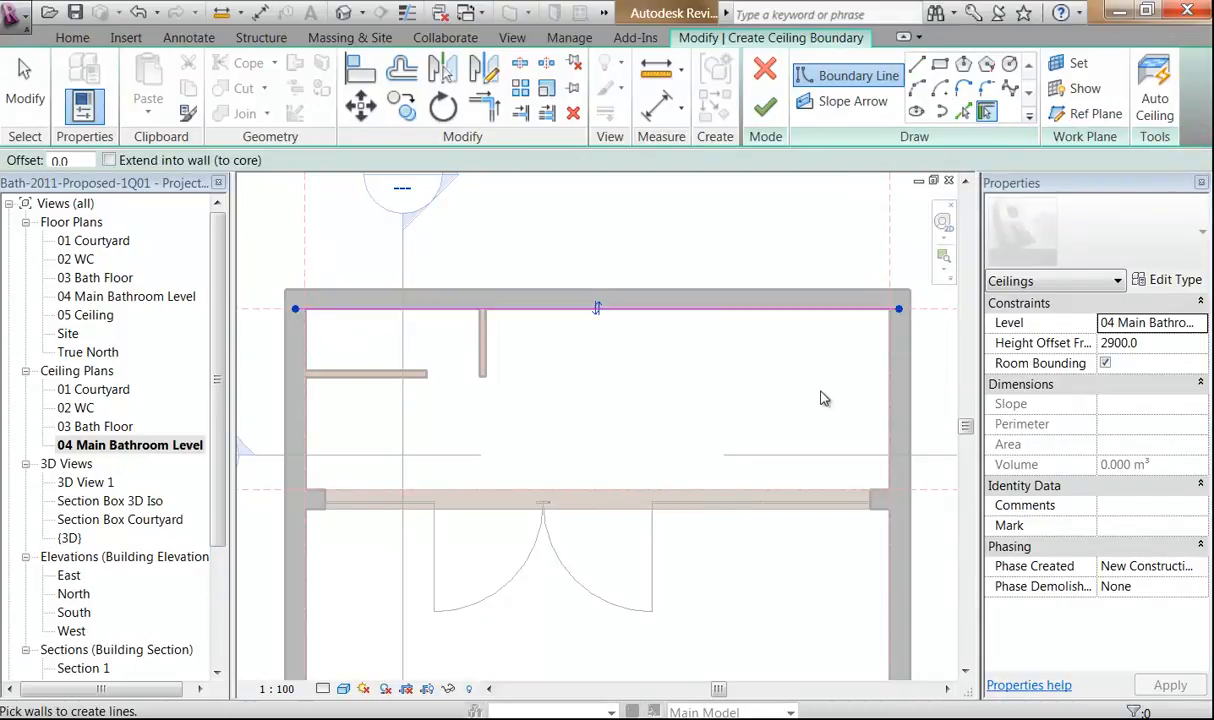
click(889, 390)
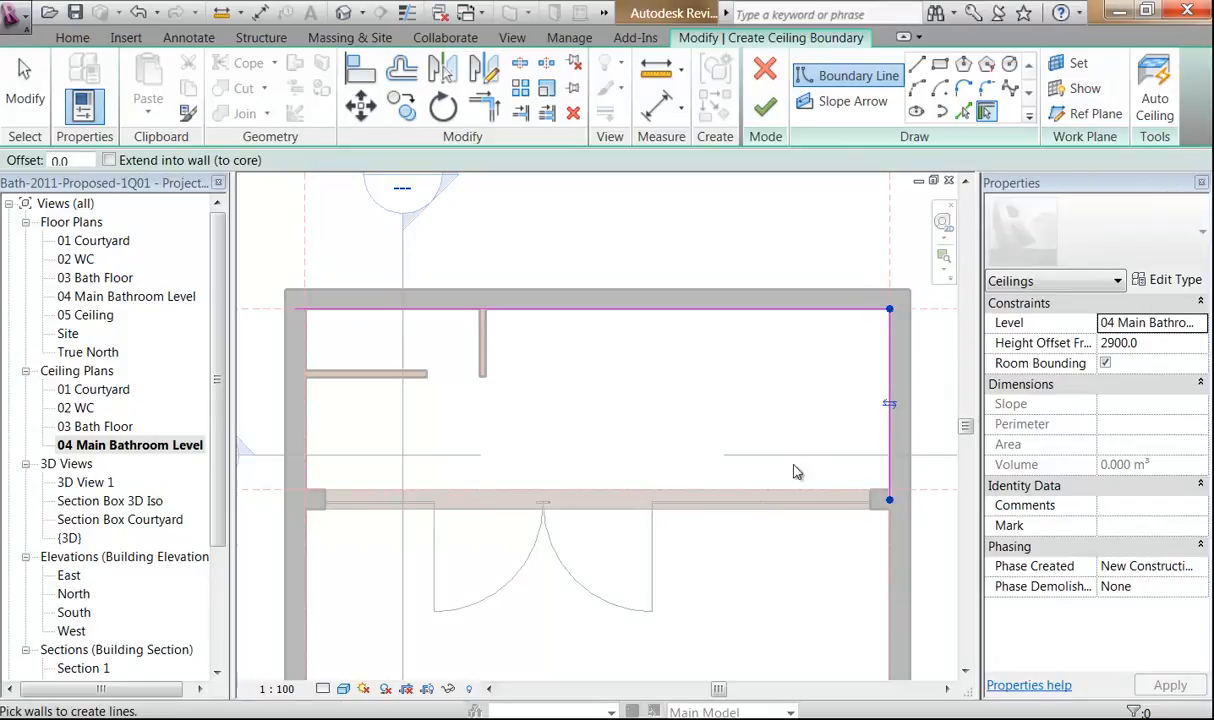
click(787, 493)
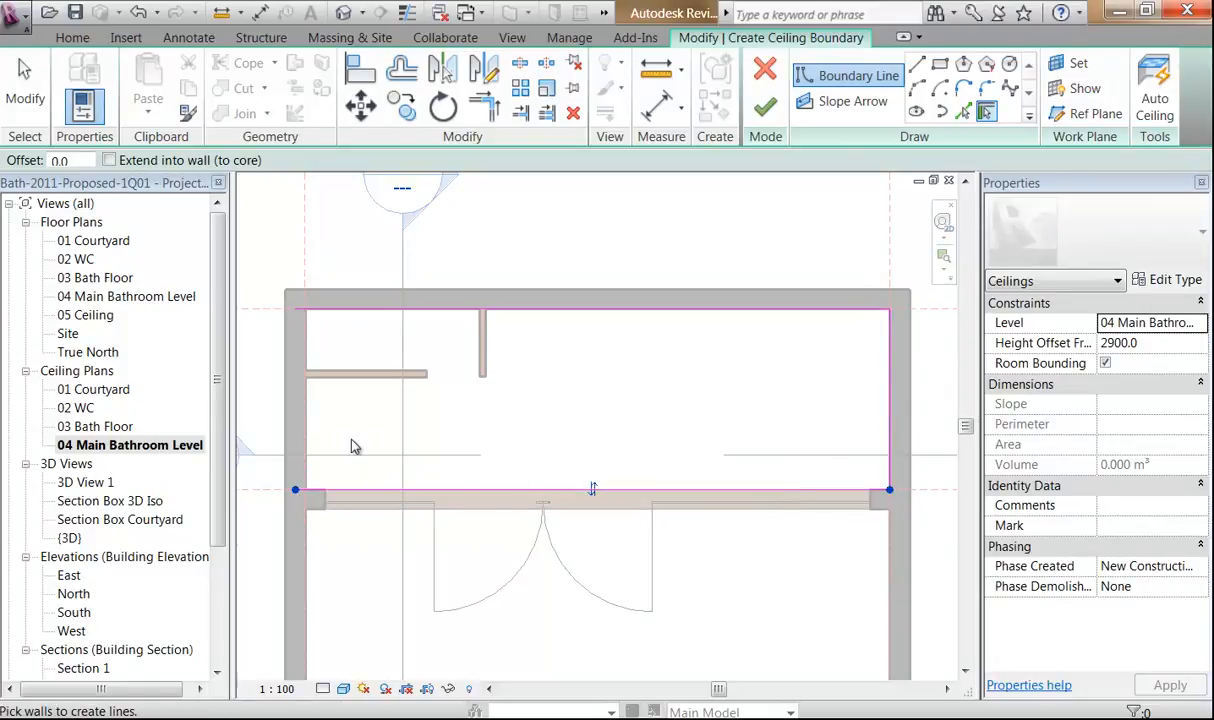
click(308, 437)
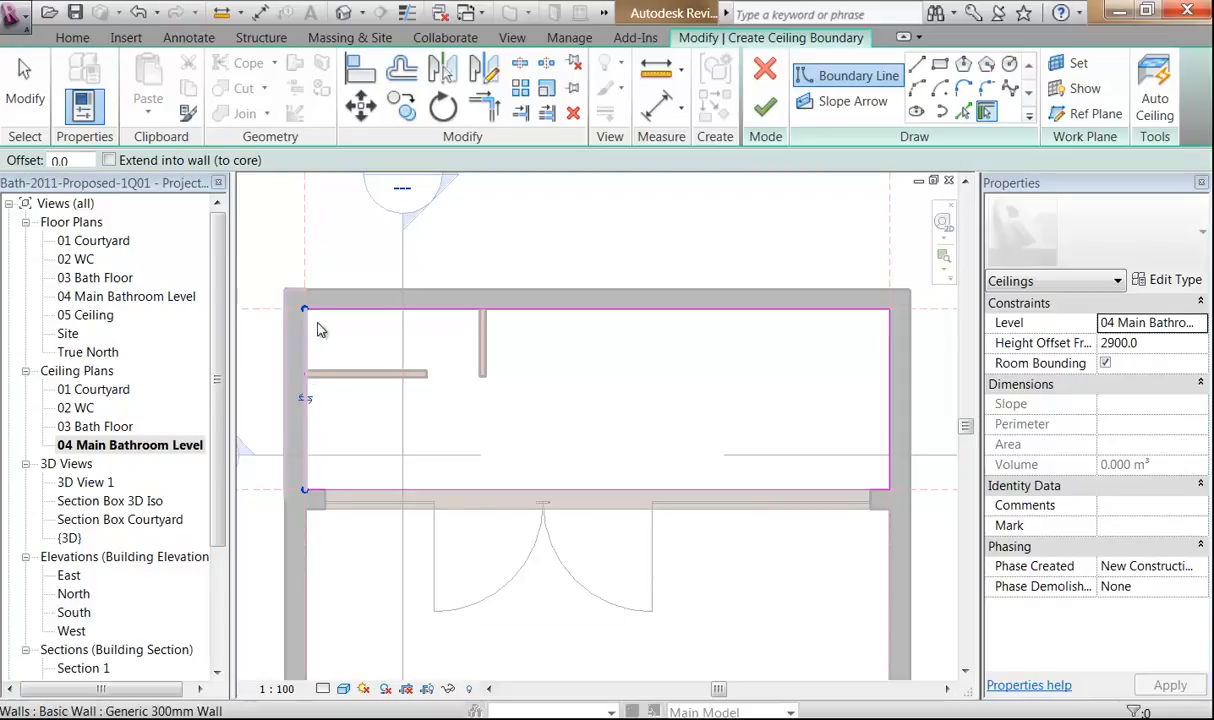
click(823, 305)
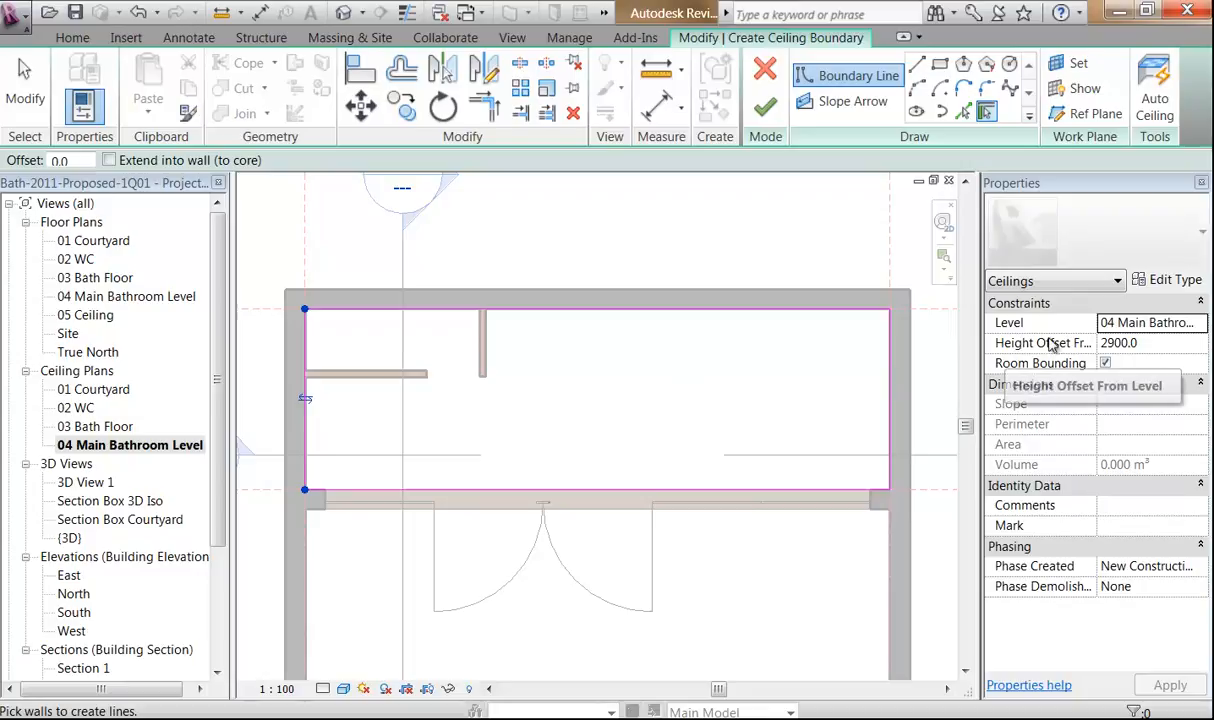
Set the ceiling's height offset from the 04 Main Bathroom Level to 2900.
click(1152, 344)
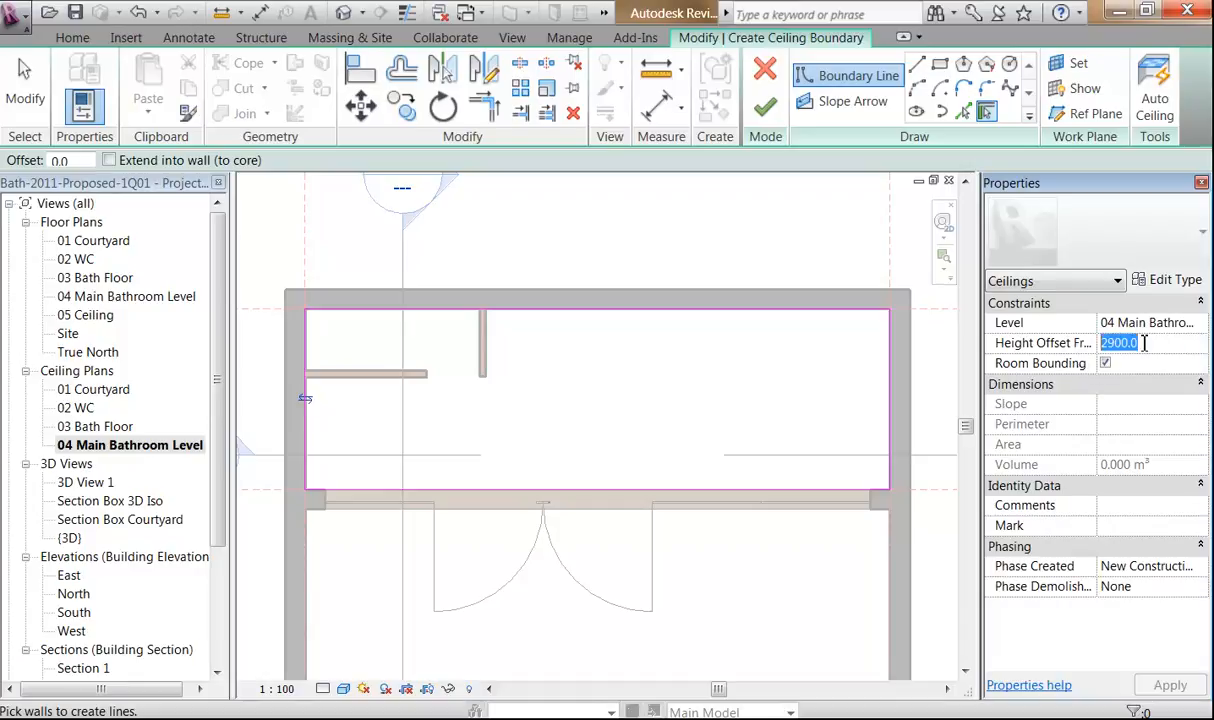
text(27)
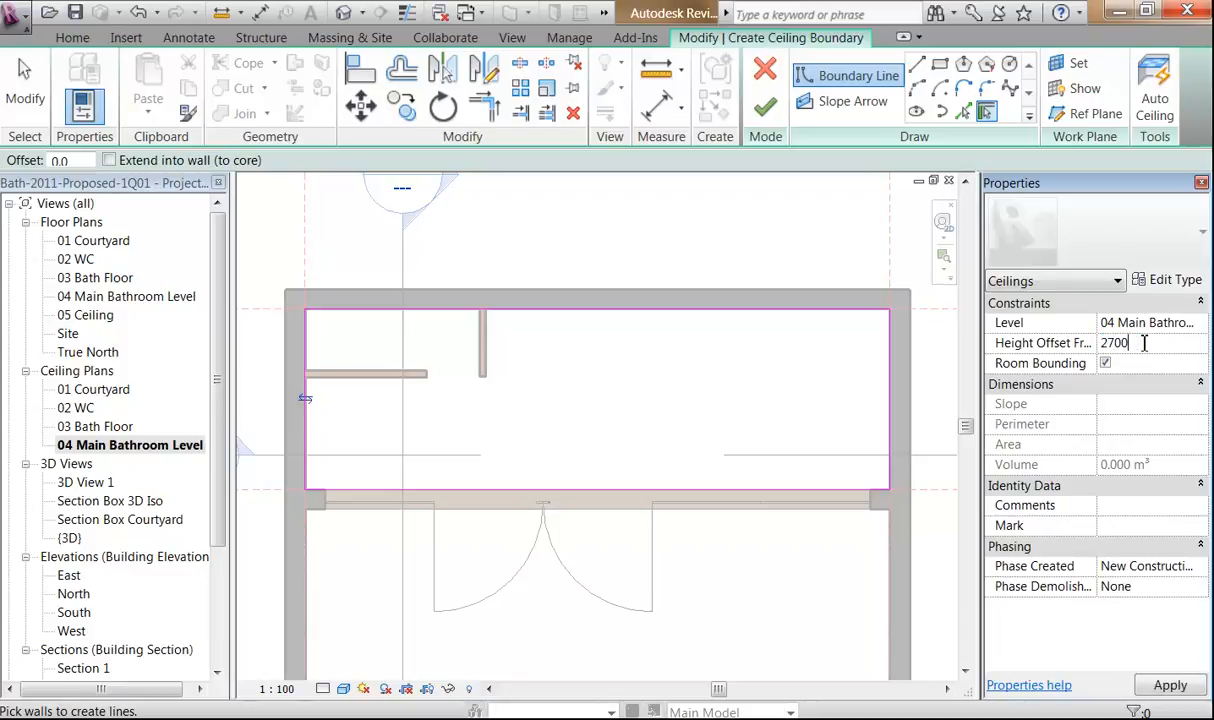
key(BackSpace)
key(BackSpace)
key(BackSpace)
text(900)
drag(1144, 343, 1063, 361)
click(1159, 343)
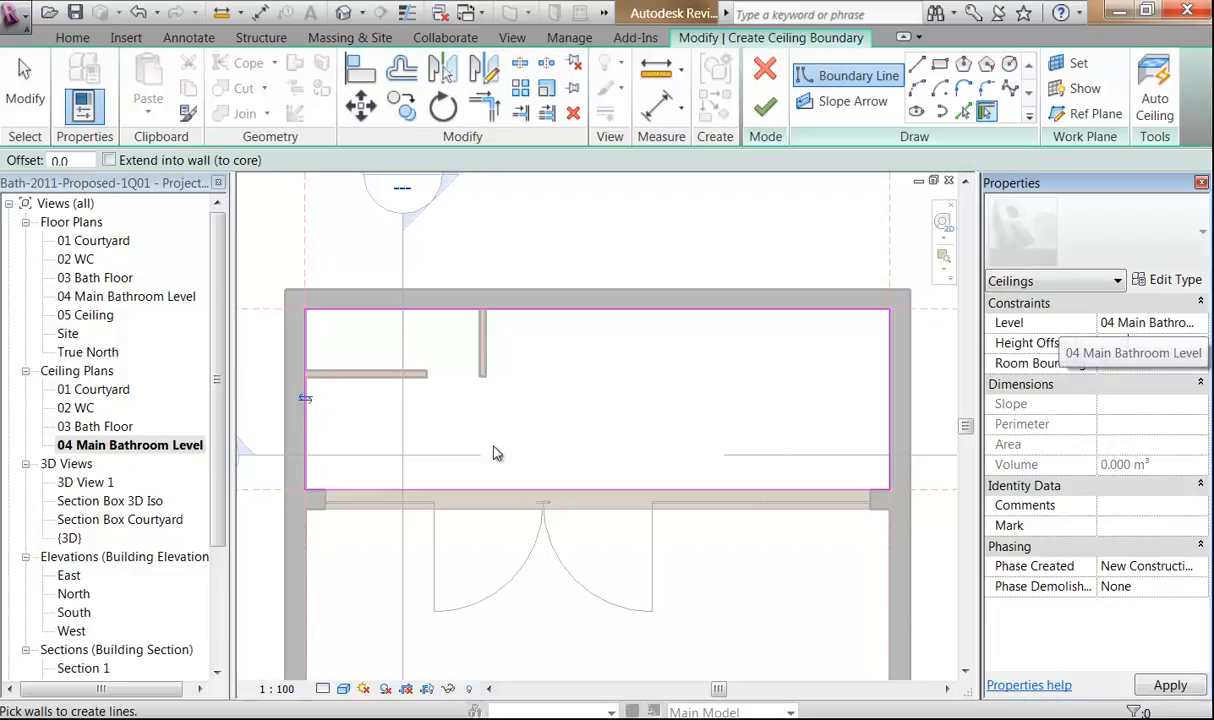
Open Section 1 to inspect the ceiling height against the level lines, and return to the 04 Main Bathroom Level ceiling plan.
drag(217, 482, 219, 524)
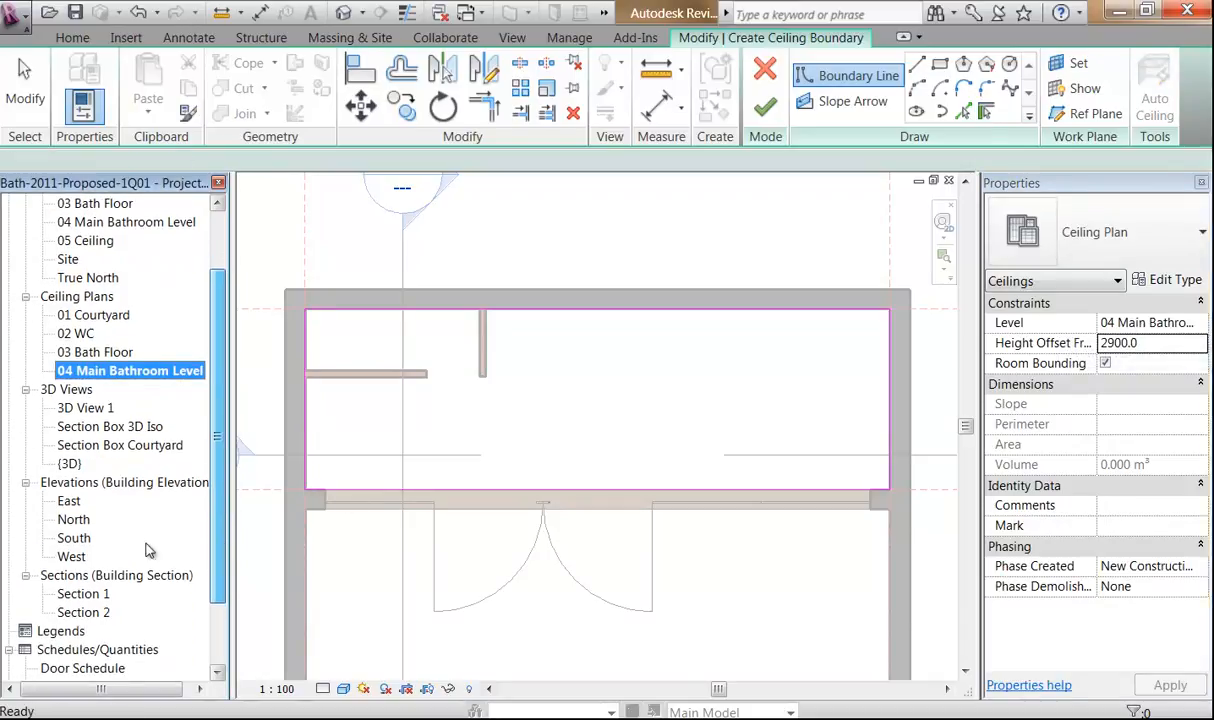
double_click(108, 594)
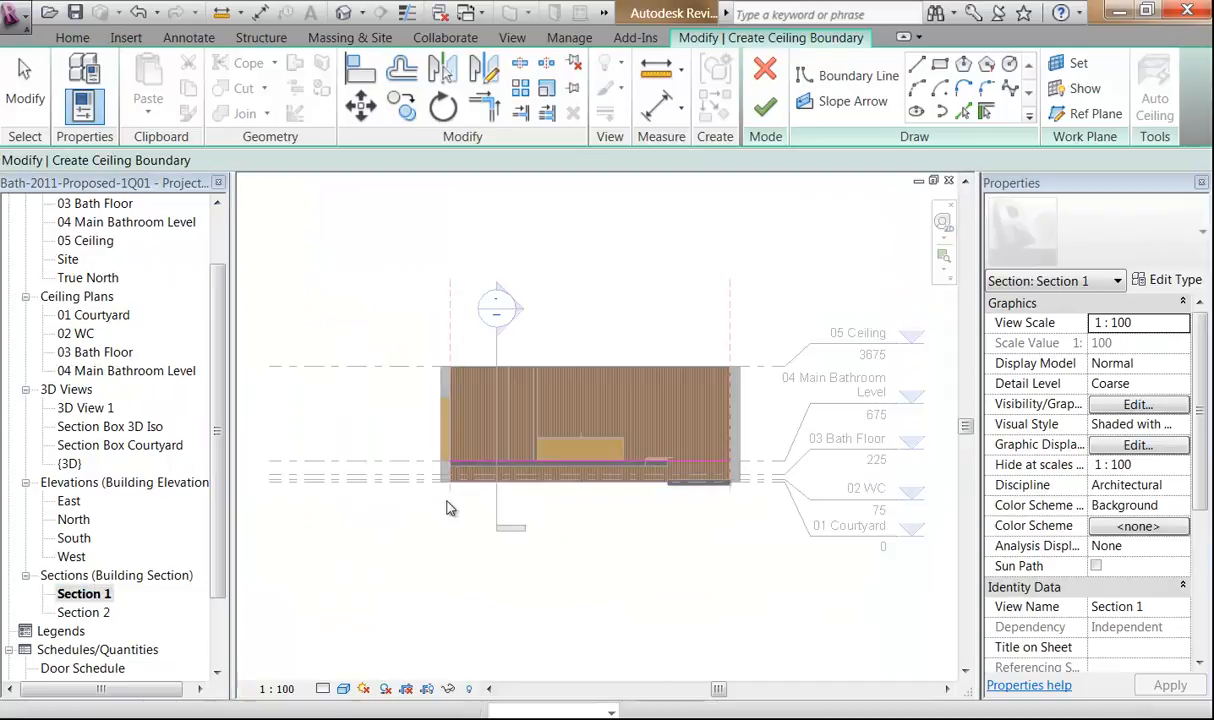
scroll(700, 480, up, 4)
scroll(675, 487, up, 1)
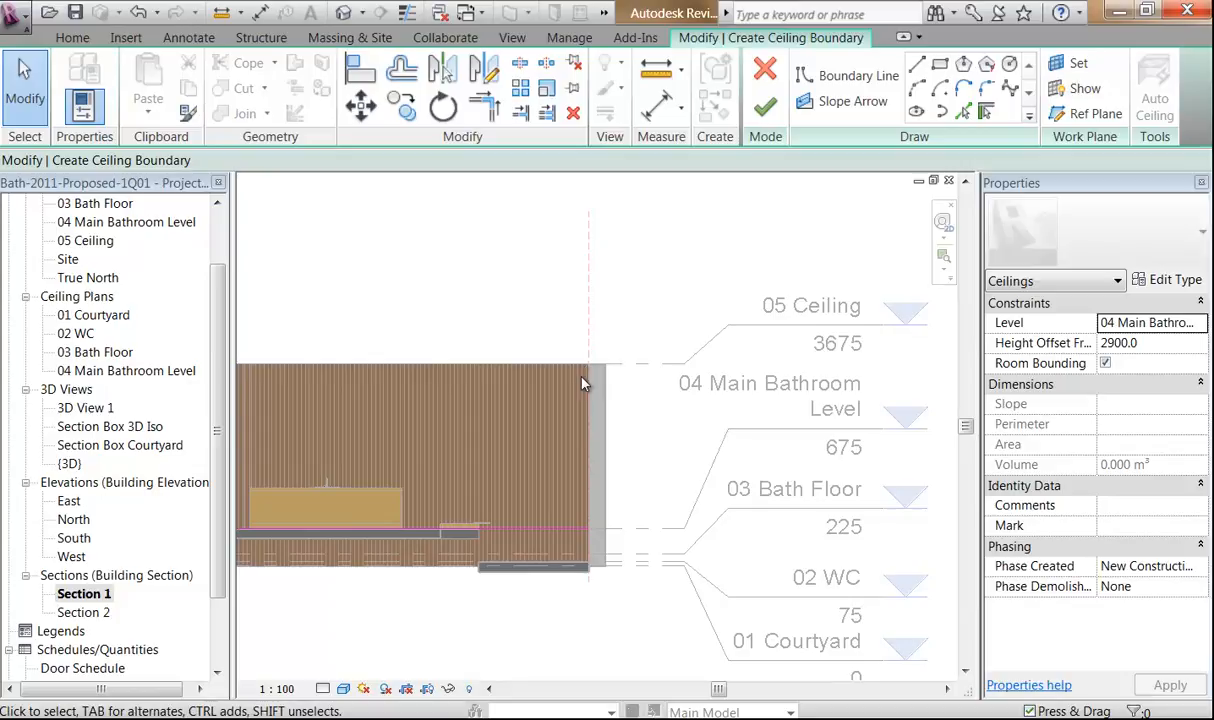
drag(220, 476, 221, 410)
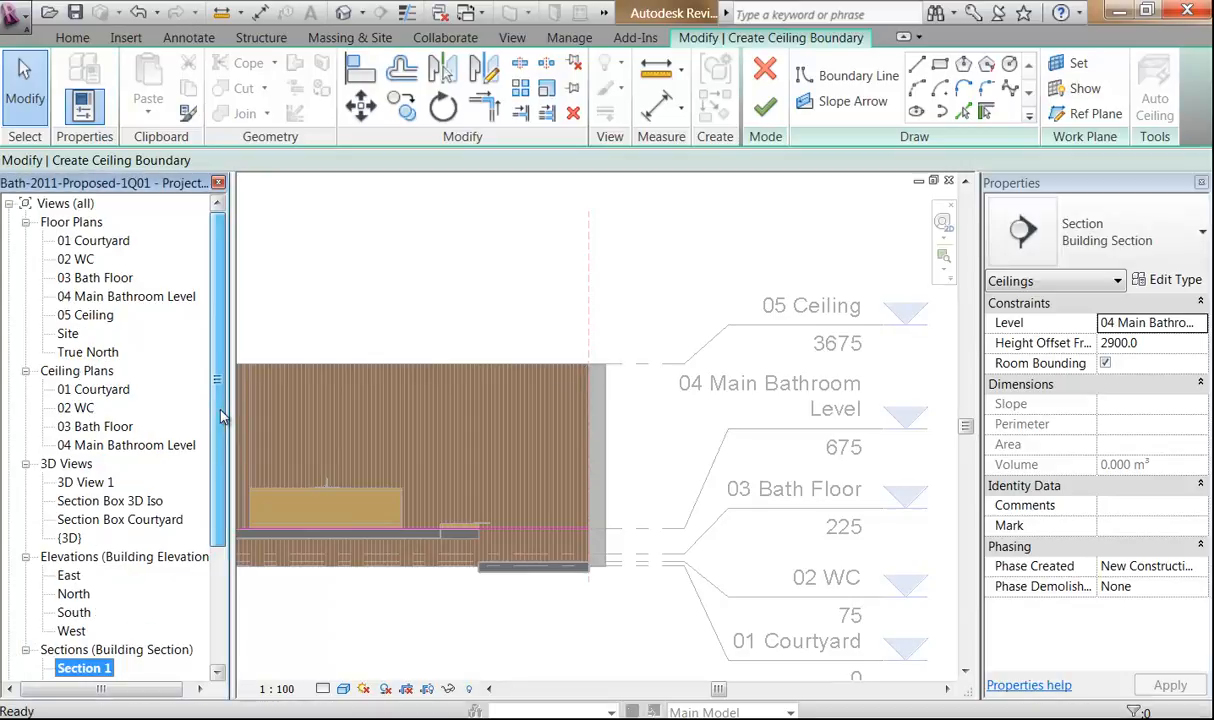
click(100, 445)
double_click(100, 448)
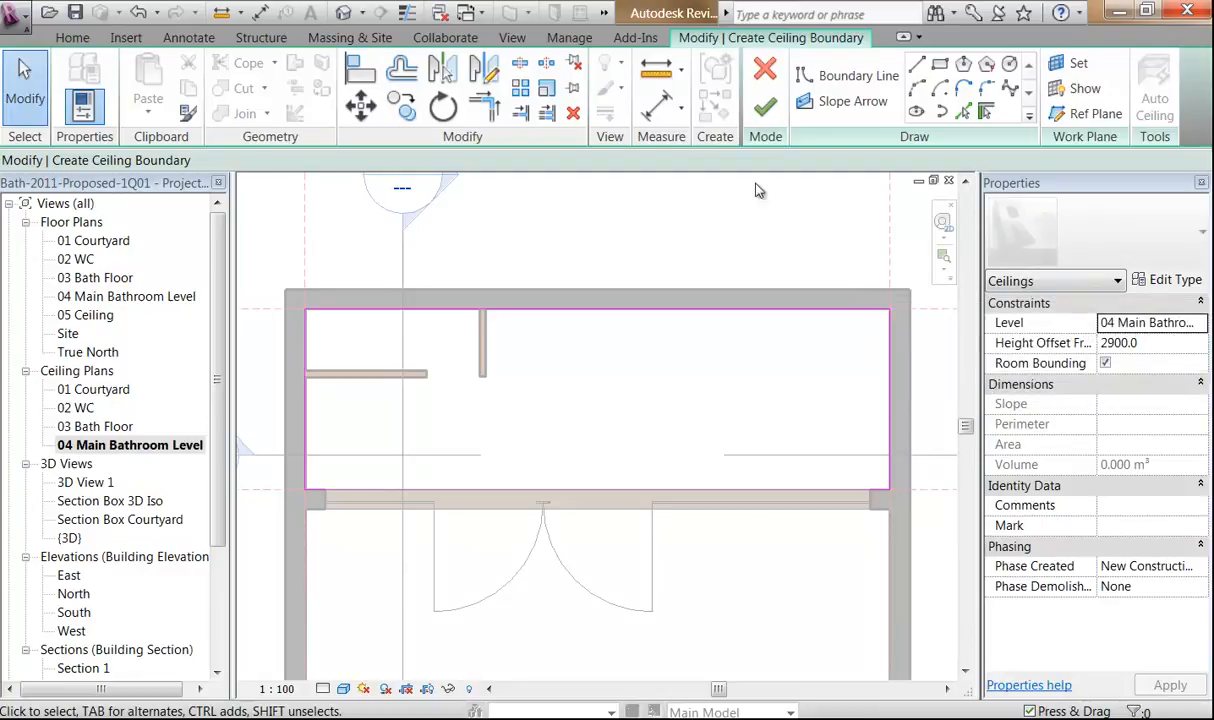
Finish the ceiling sketch and choose the Compound Ceiling Plain type for the ceiling.
click(766, 108)
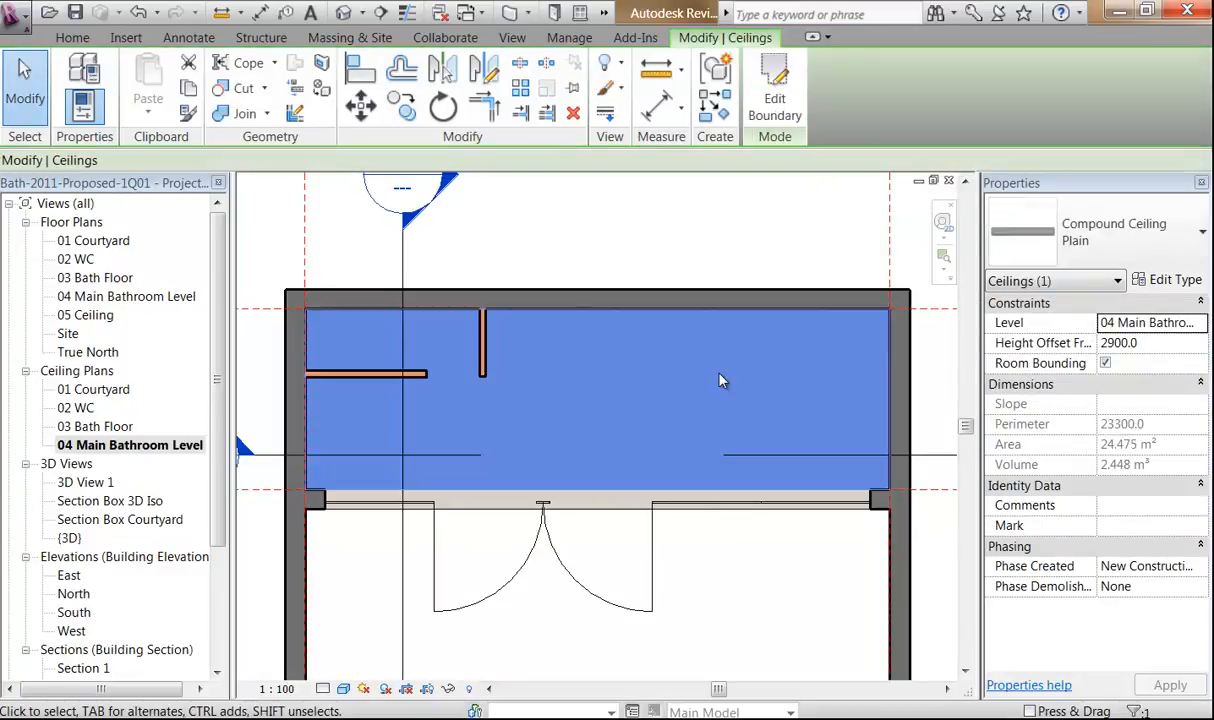
click(1108, 249)
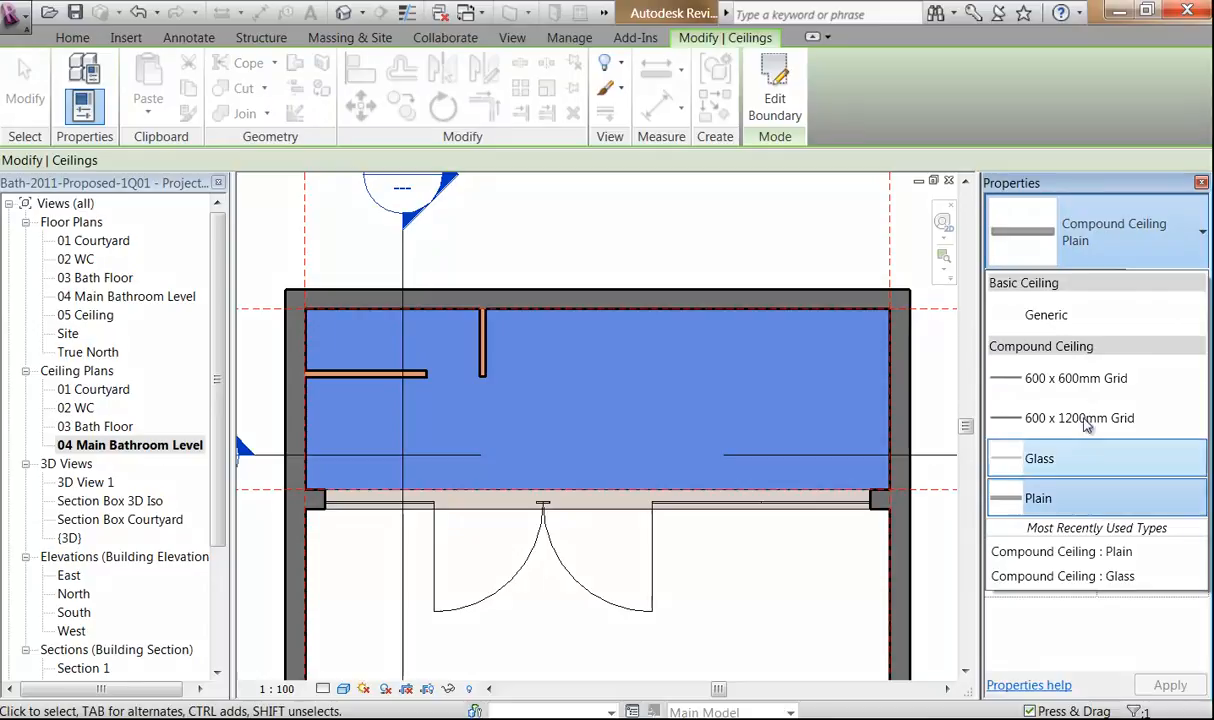
click(1050, 501)
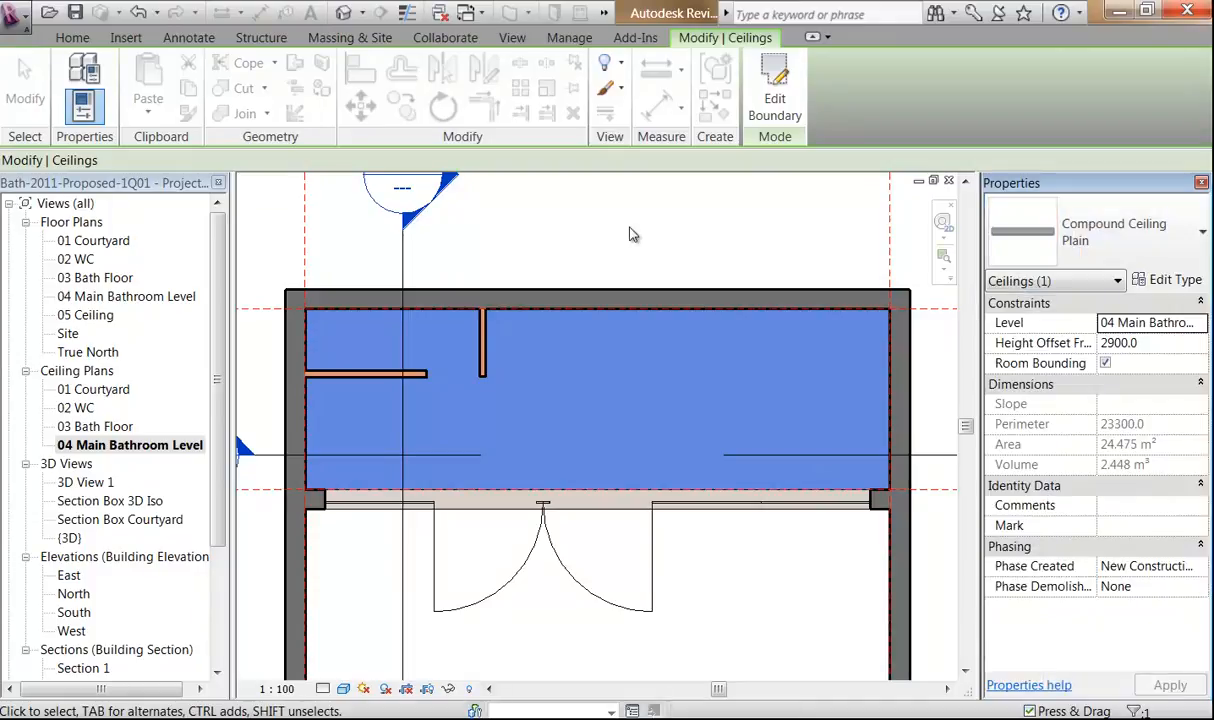
click(570, 232)
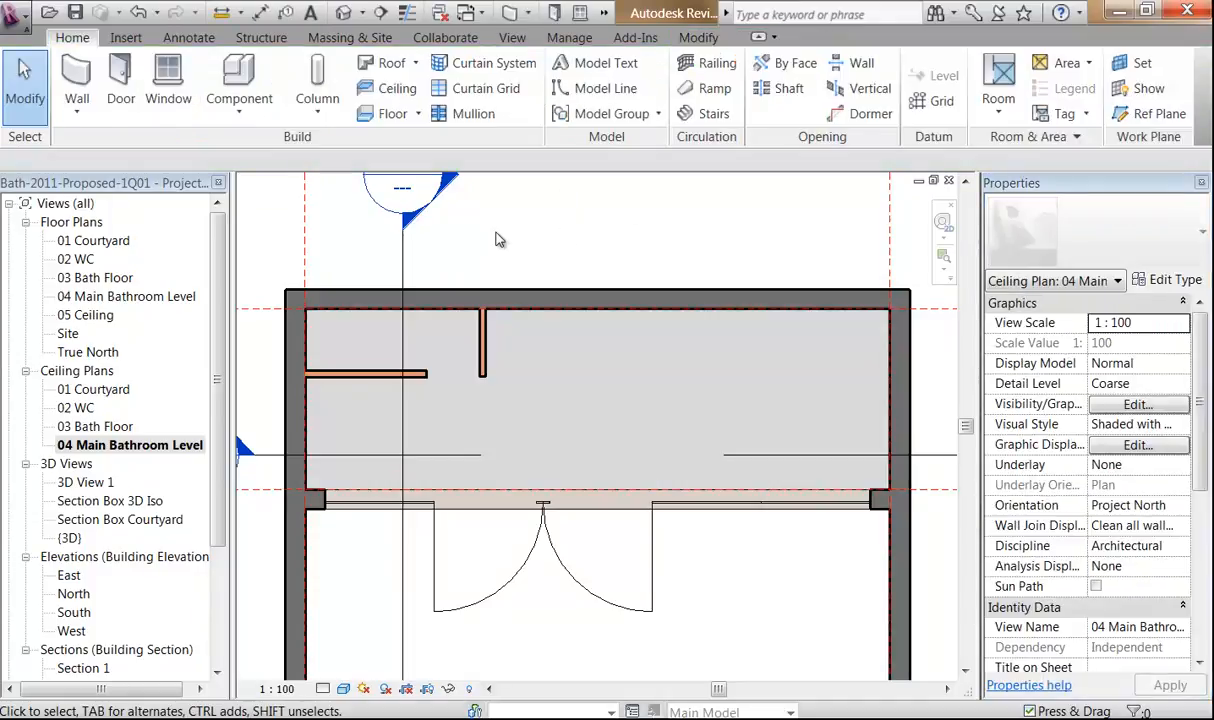
Open the Section Box Courtyard 3D view and inspect where the partition walls meet the ceiling.
double_click(90, 519)
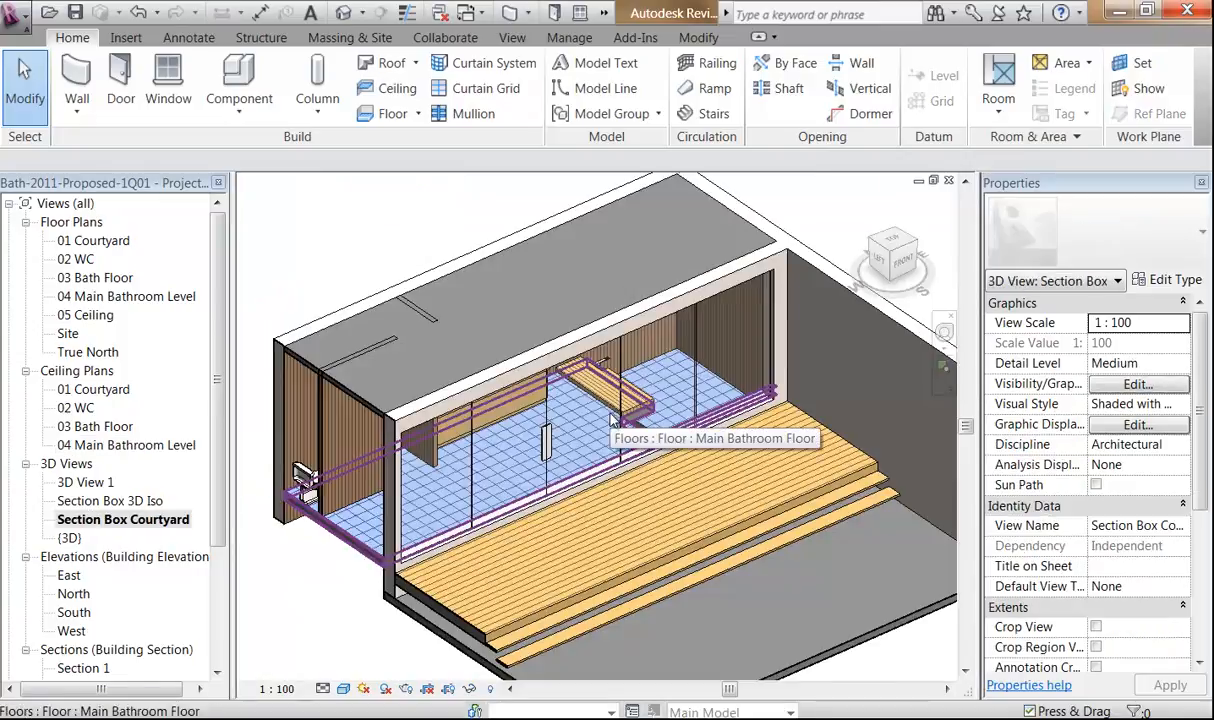
scroll(297, 289, up, 3)
scroll(297, 289, down, 3)
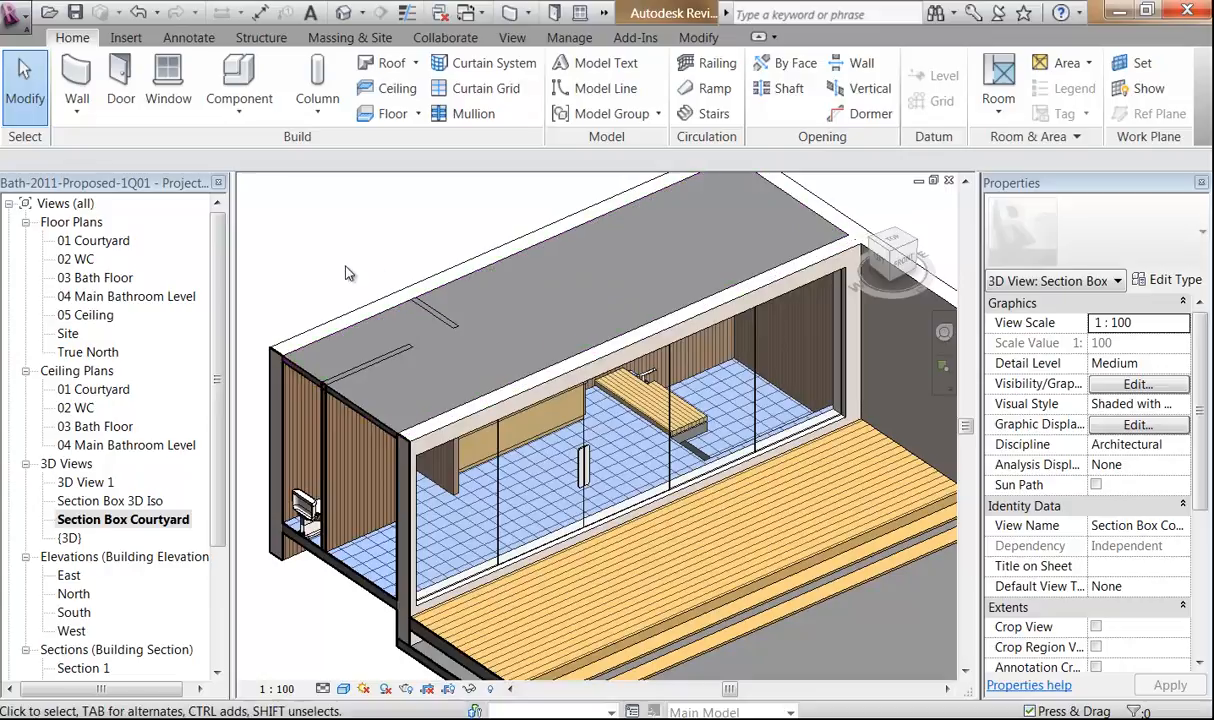
scroll(347, 270, up, 5)
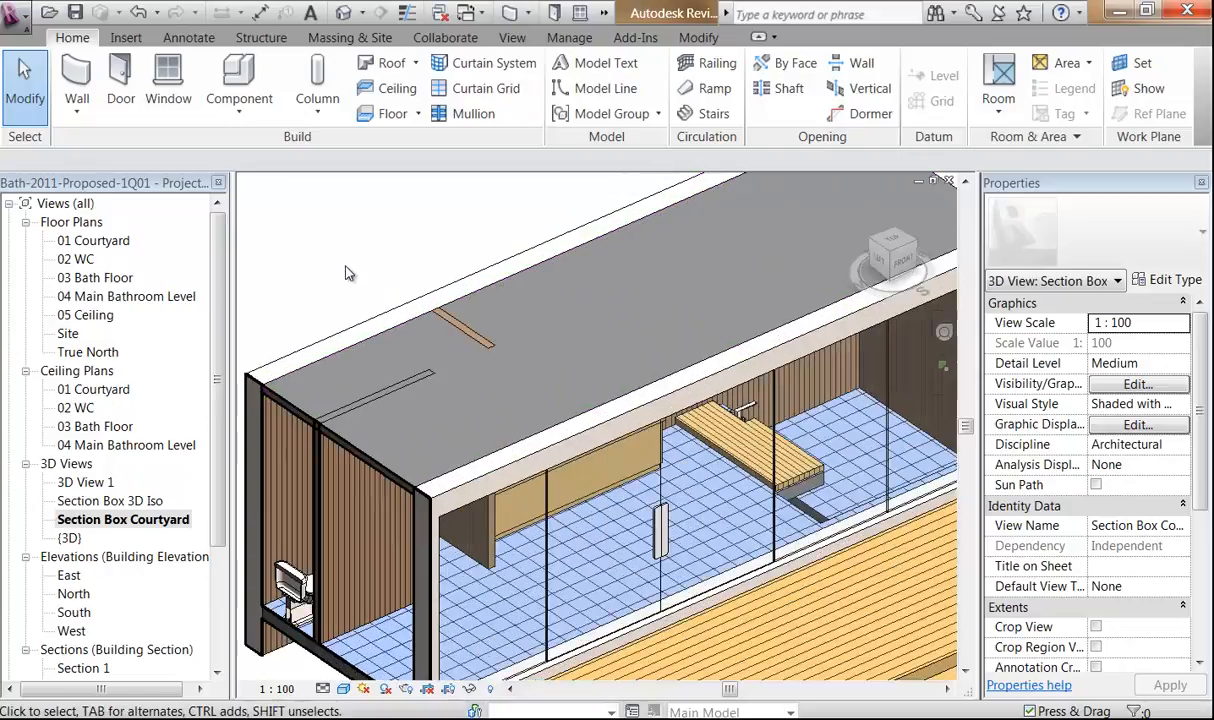
middle_drag(475, 346, 449, 276)
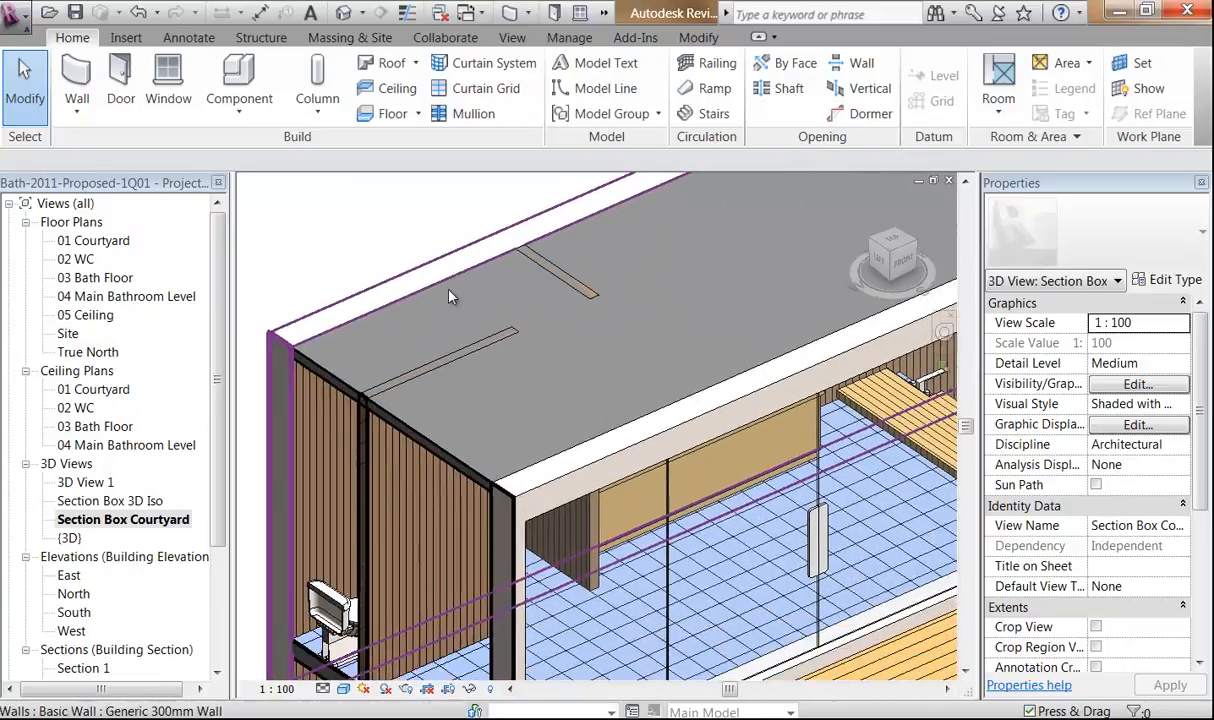
scroll(483, 414, up, 1)
middle_drag(497, 385, 508, 404)
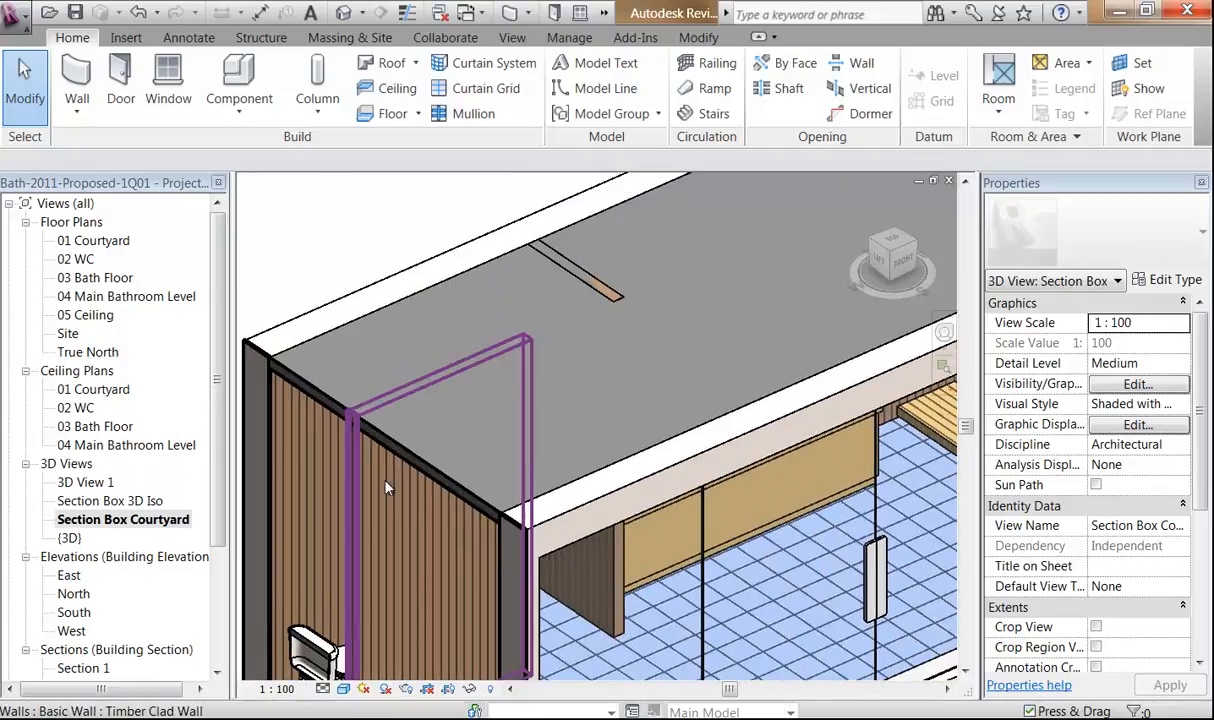
Attach the tops of both timber clad partition walls to the bathroom ceiling.
click(573, 279)
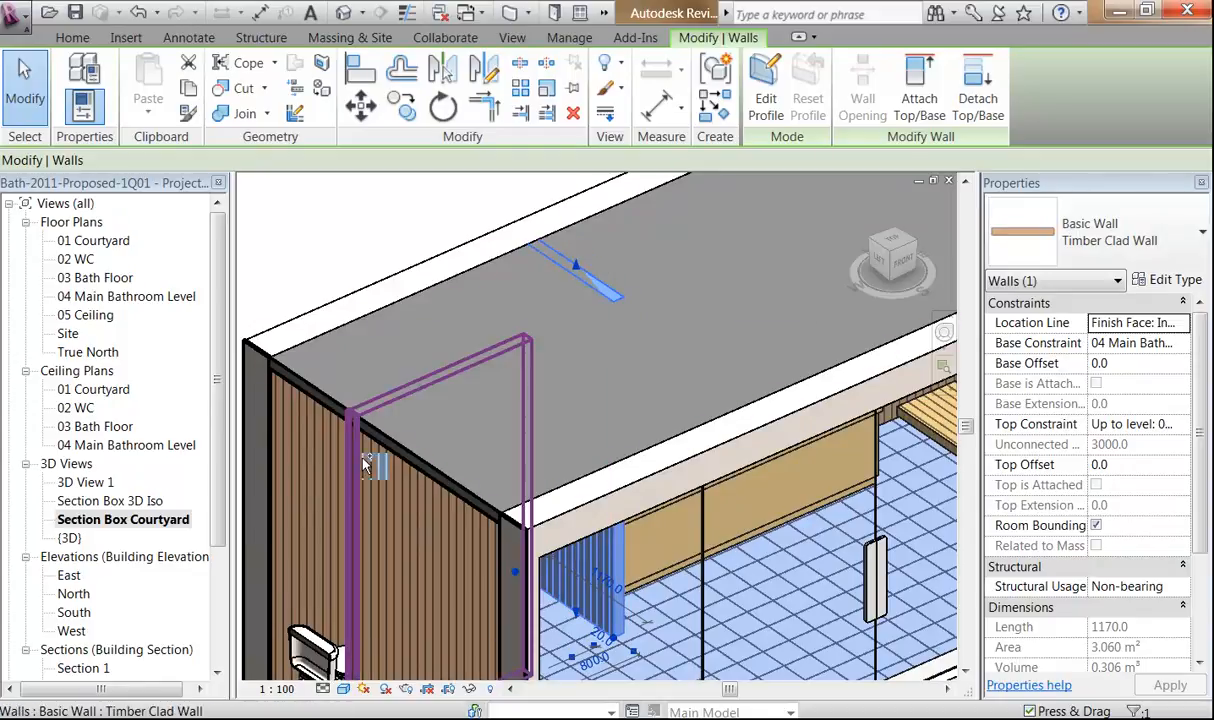
ctrl+click(406, 516)
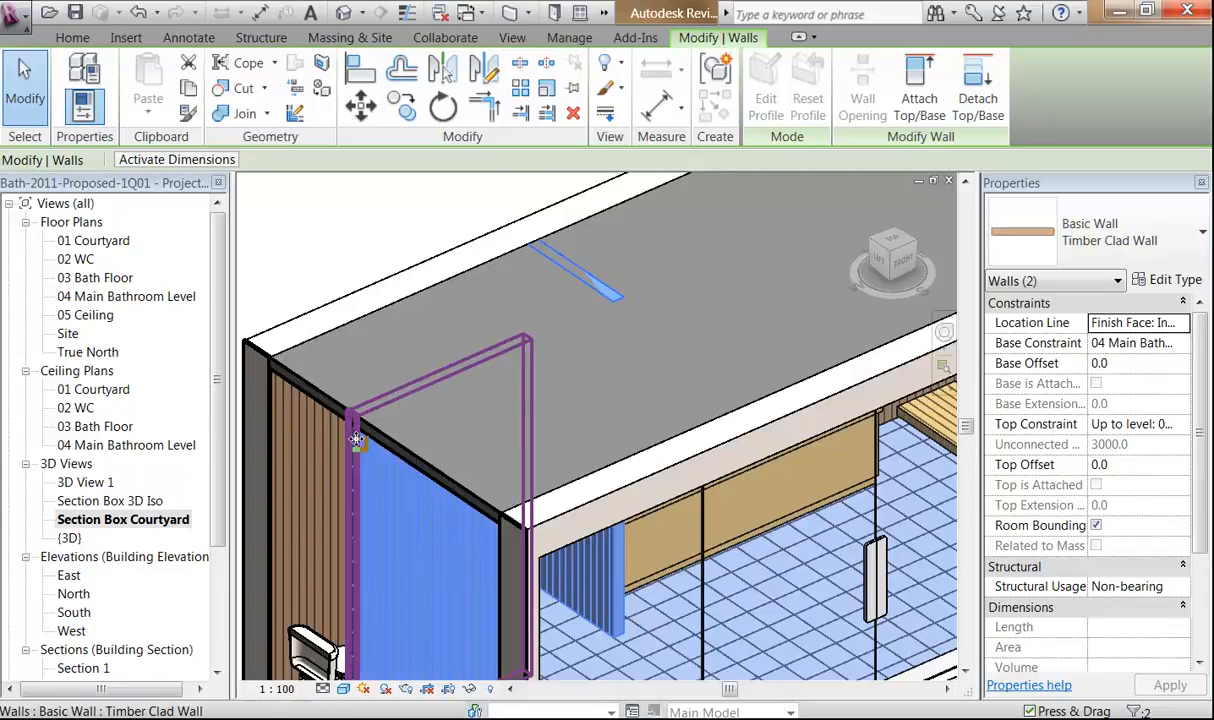
click(919, 85)
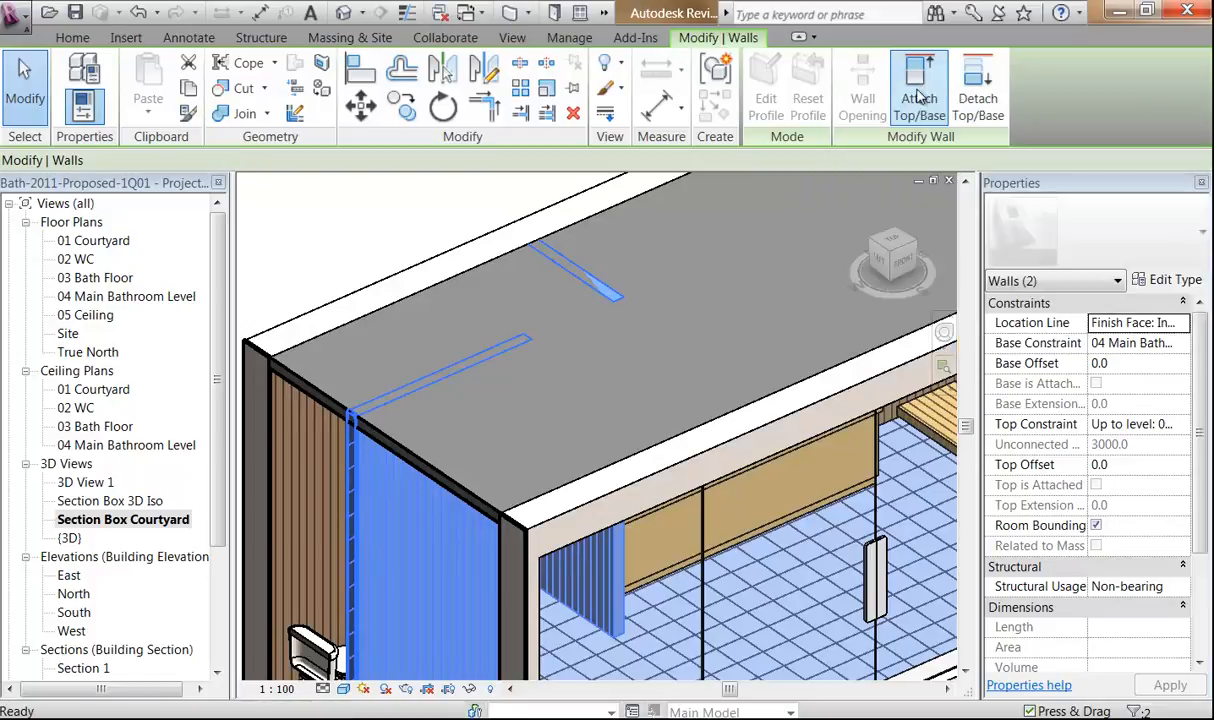
click(422, 464)
click(332, 266)
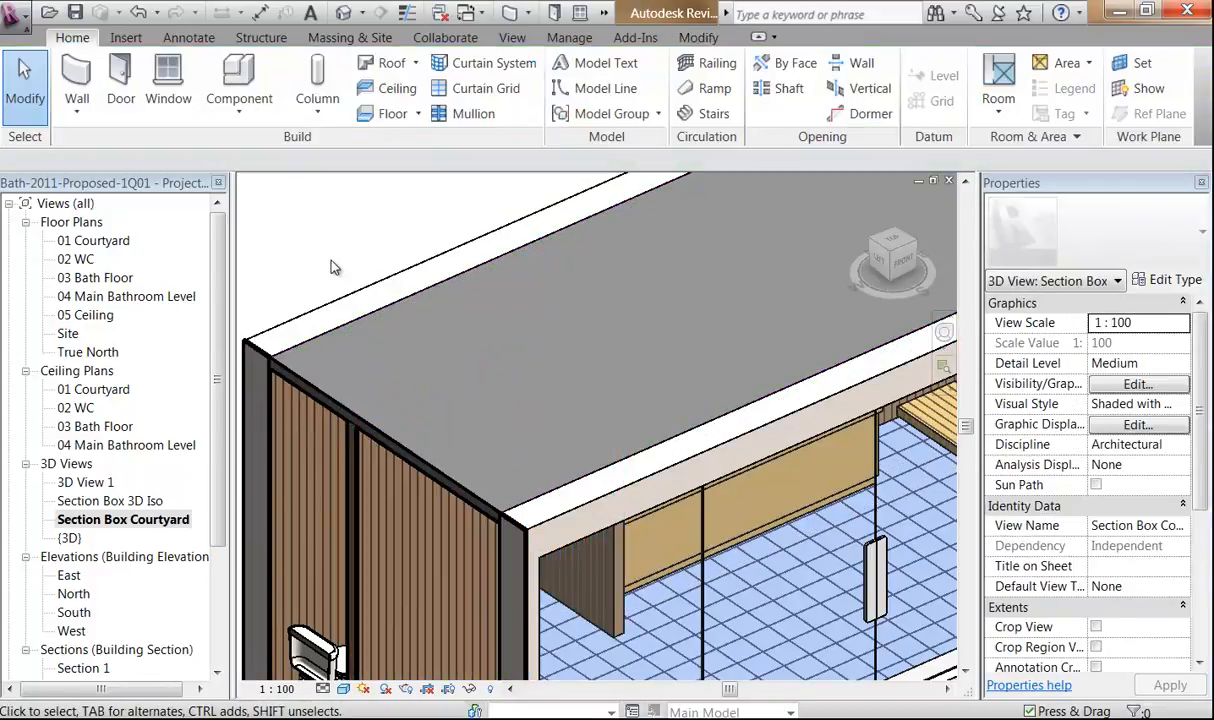
Inspect the bathroom ceiling from above in the courtyard 3D view, and open the 04 Main Bathroom Level ceiling plan.
shift+middle_drag(420, 401, 445, 322)
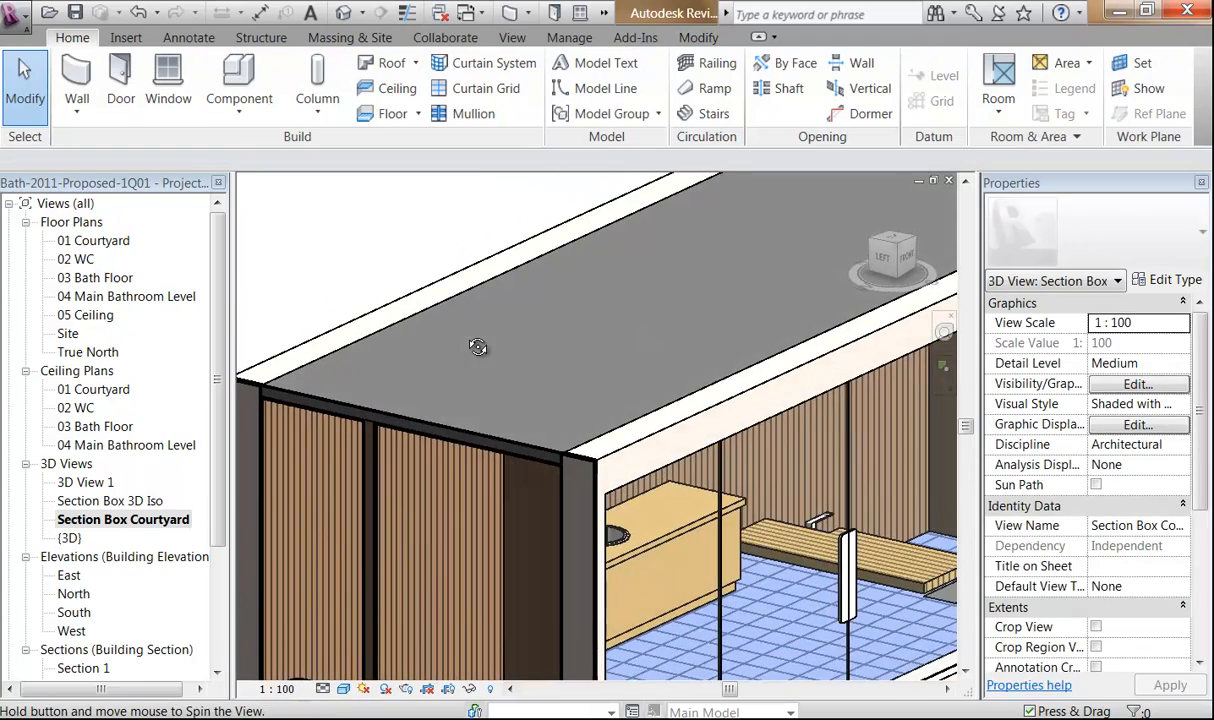
drag(480, 267, 425, 432)
shift+middle_drag(425, 432, 378, 445)
scroll(436, 358, down, 2)
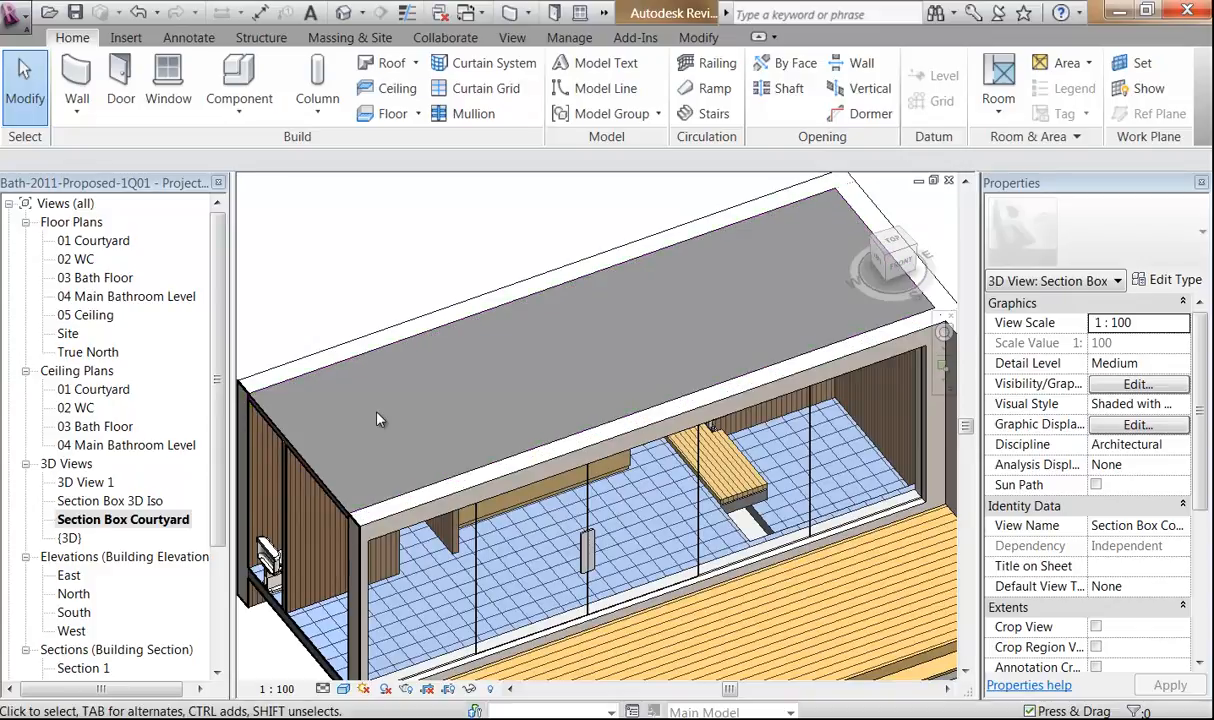
click(328, 490)
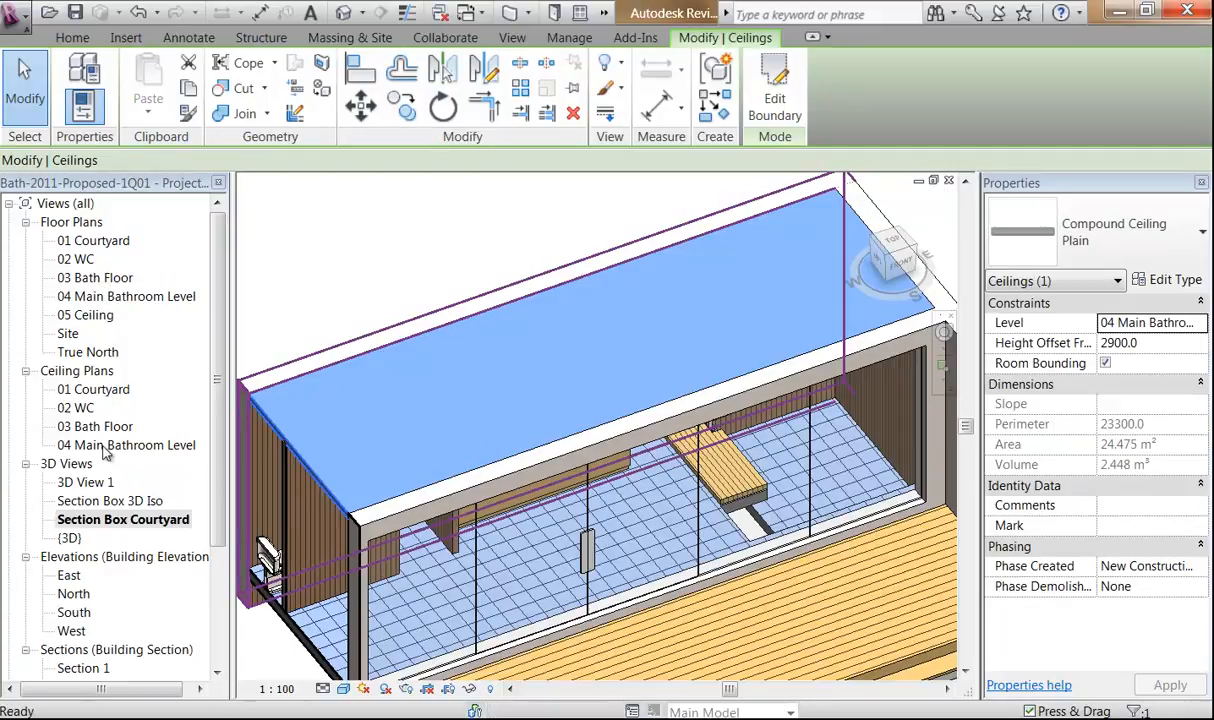
double_click(107, 445)
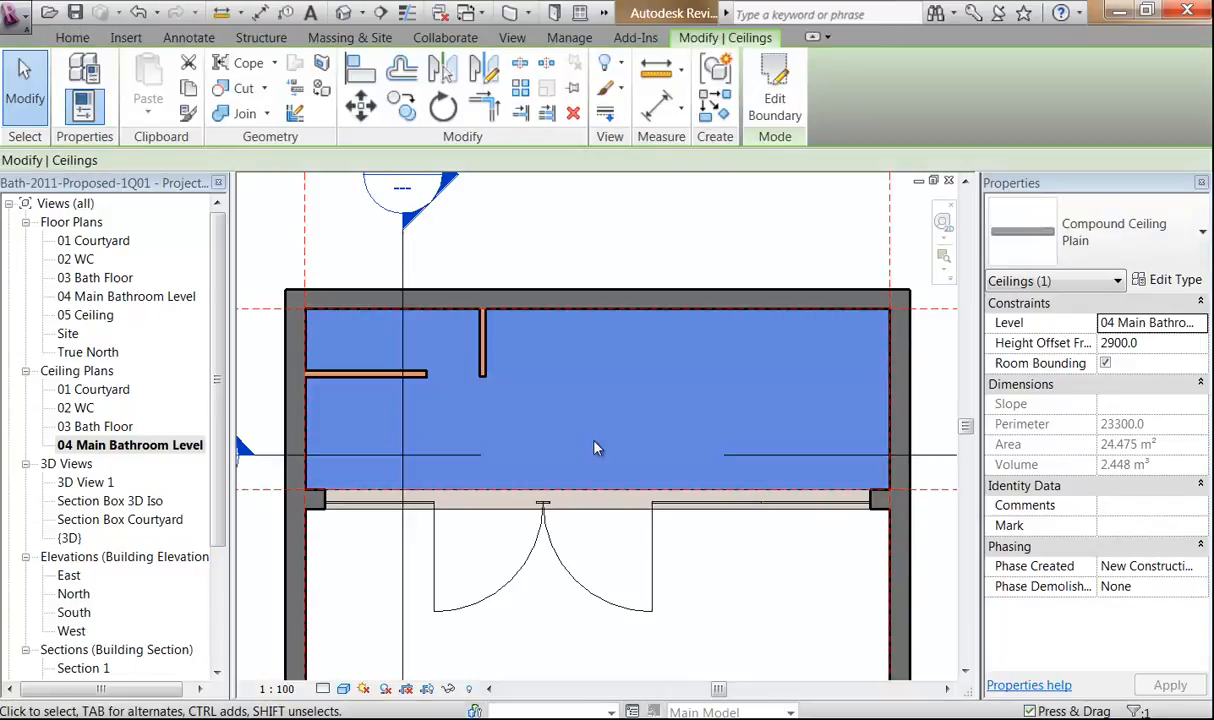
click(590, 234)
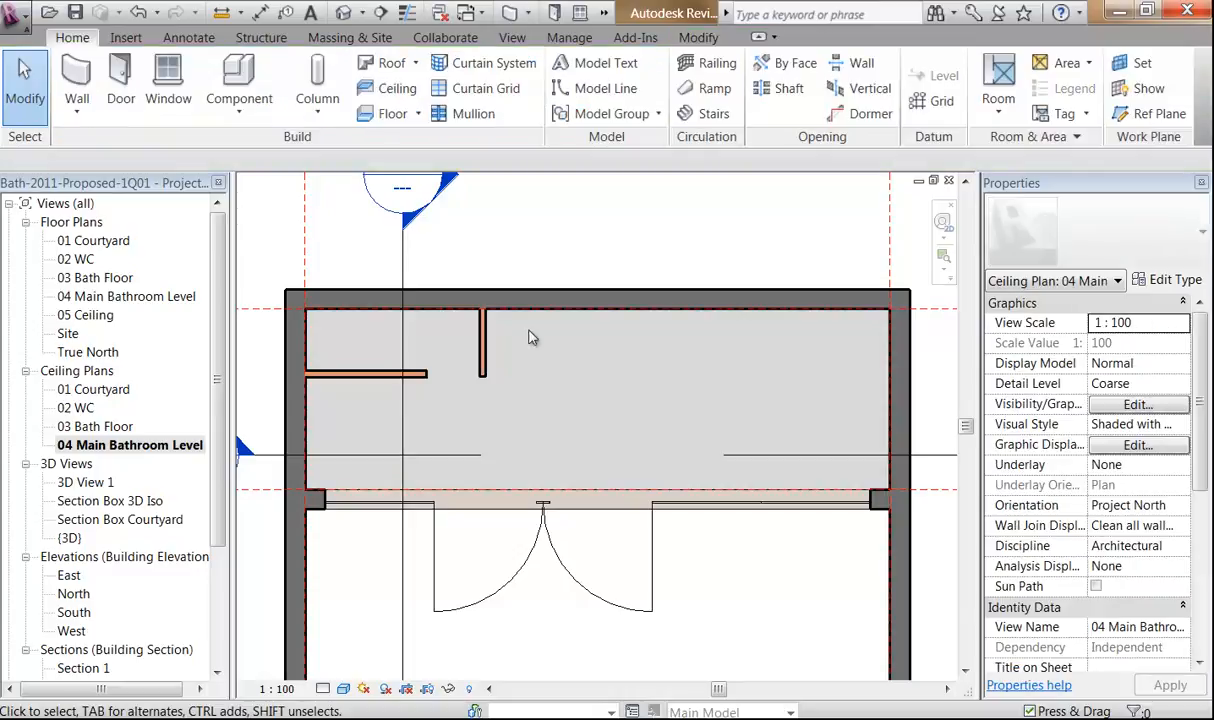
Try the Hidden Line visual style on the ceiling plan and restore Shaded with Edges.
click(343, 688)
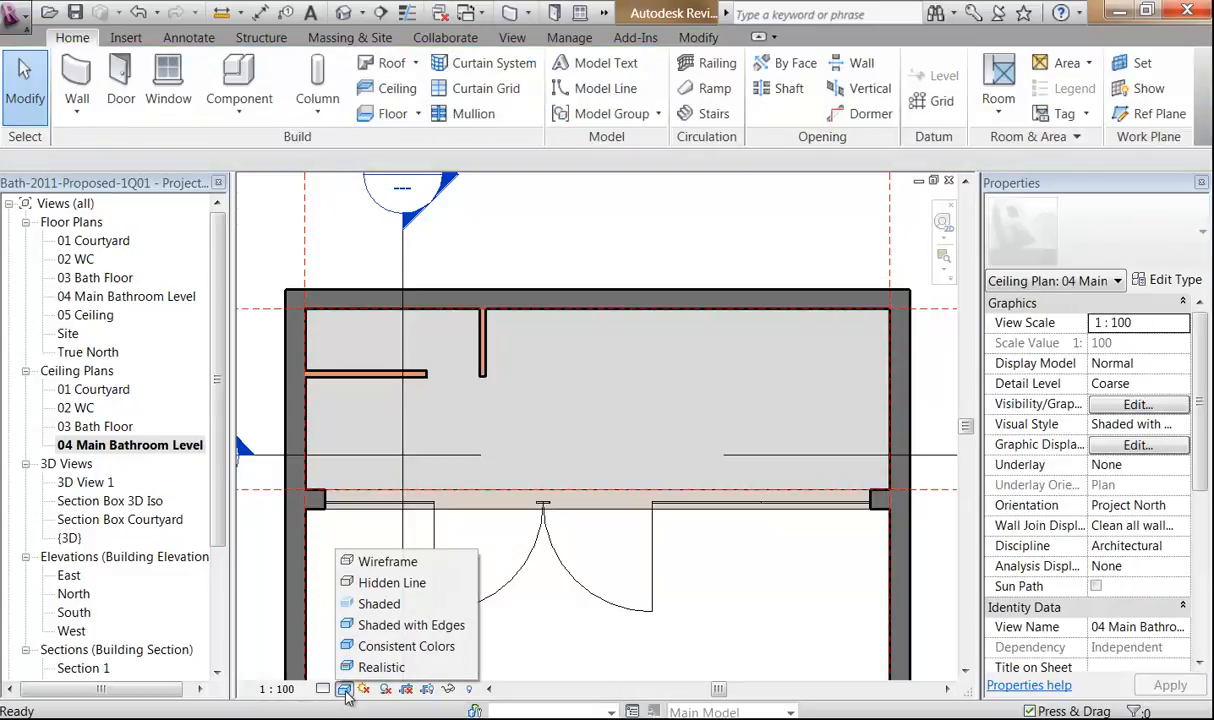
click(385, 586)
scroll(598, 357, up, 1)
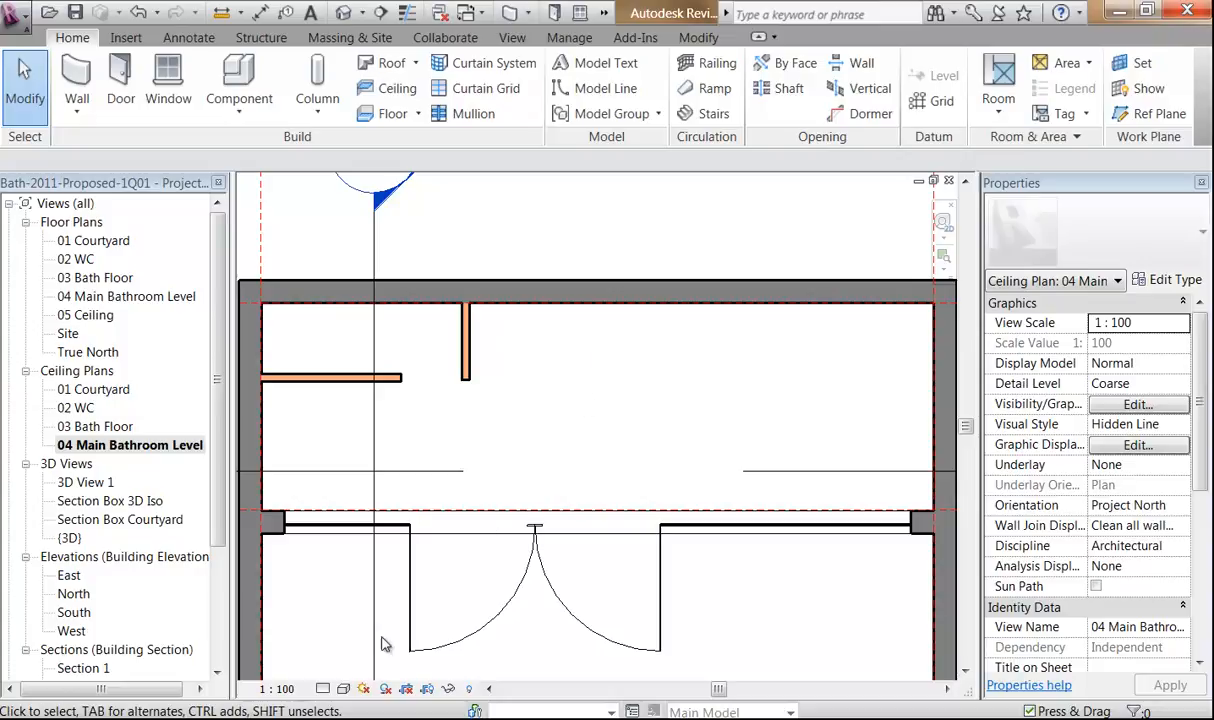
click(343, 689)
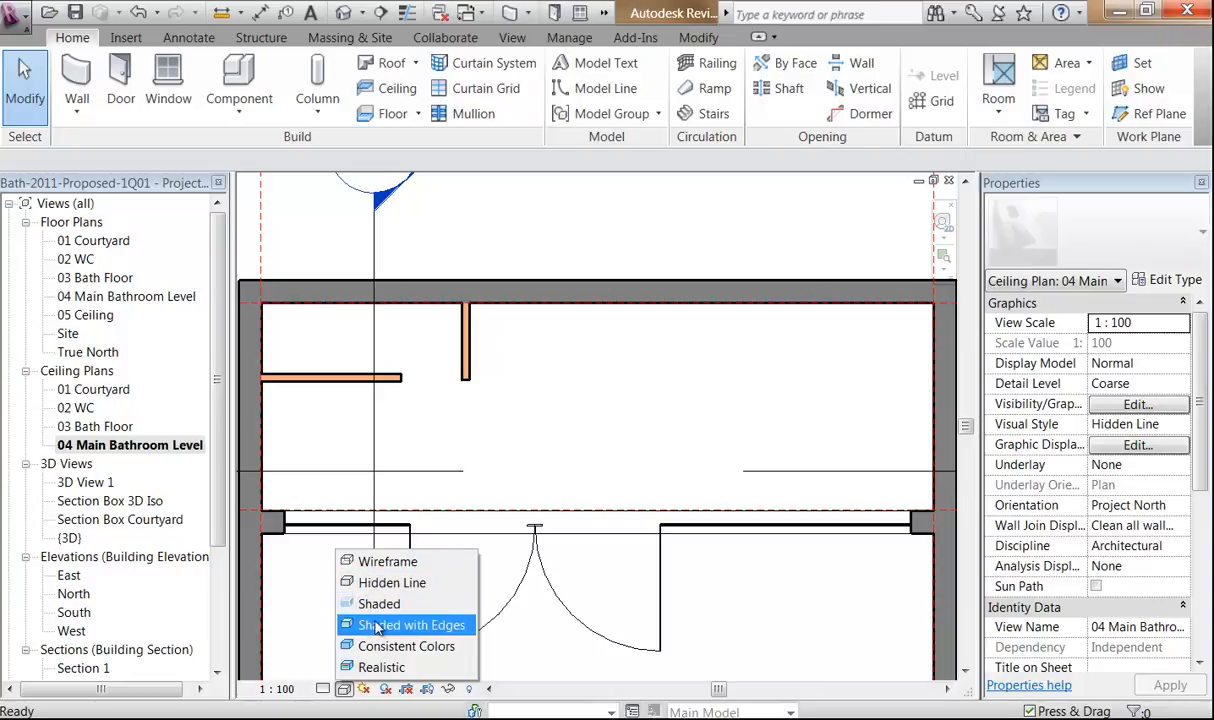
click(367, 625)
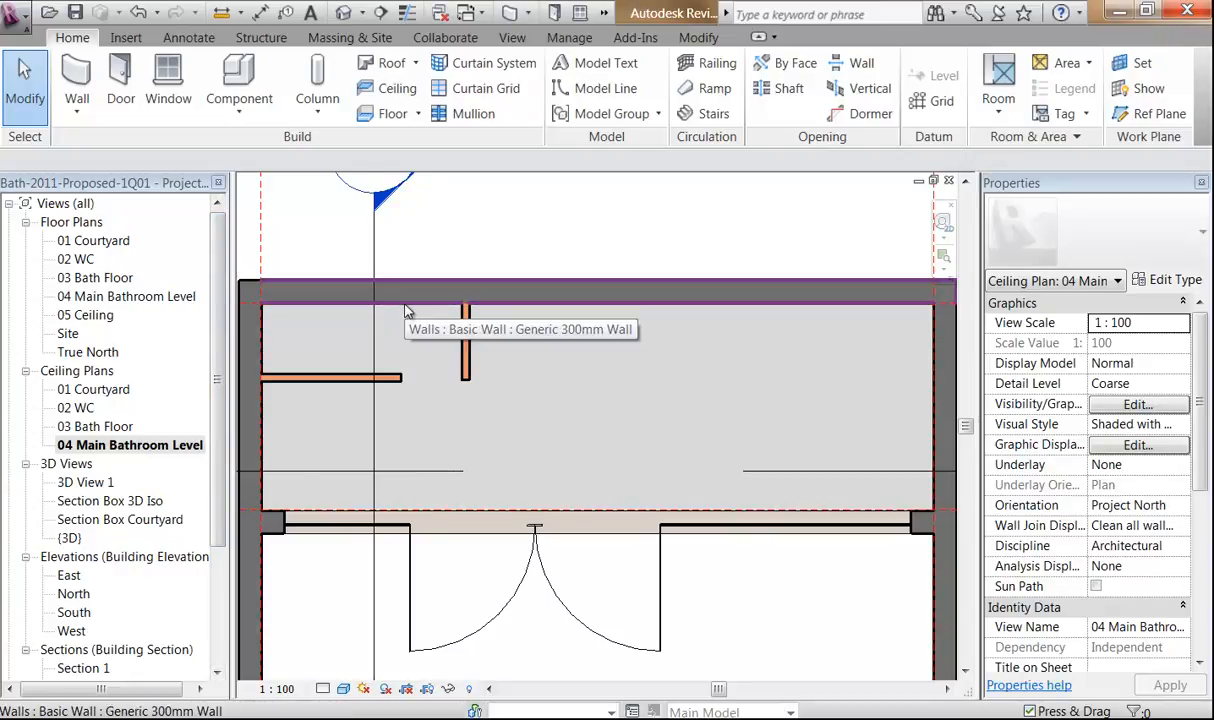
Select the Compound Ceiling Plain in the ceiling plan and open its boundary sketch for editing.
key(Tab)
key(Tab)
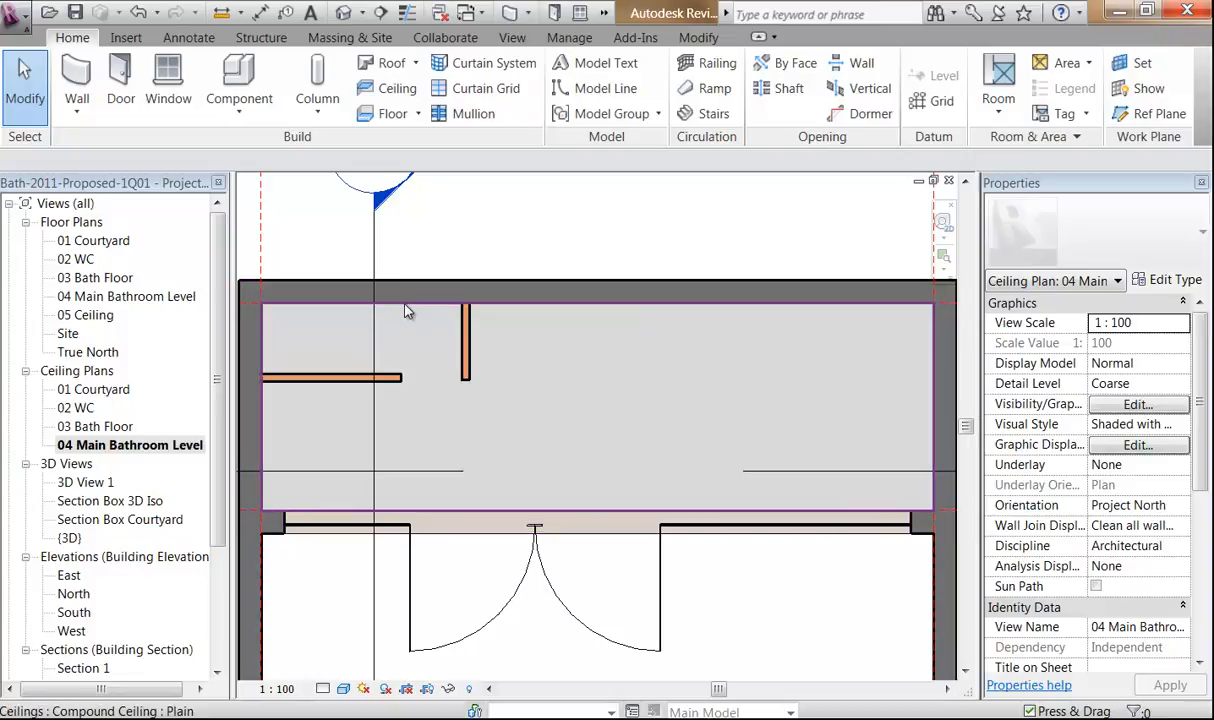
click(405, 311)
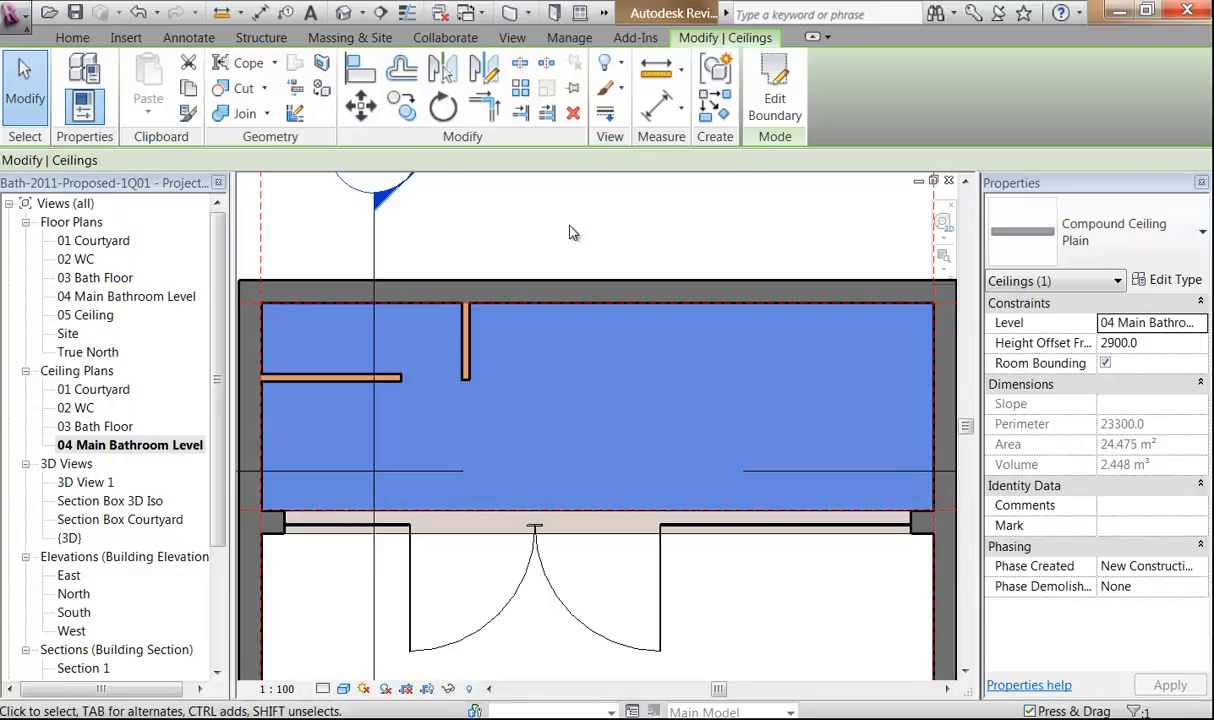
click(776, 95)
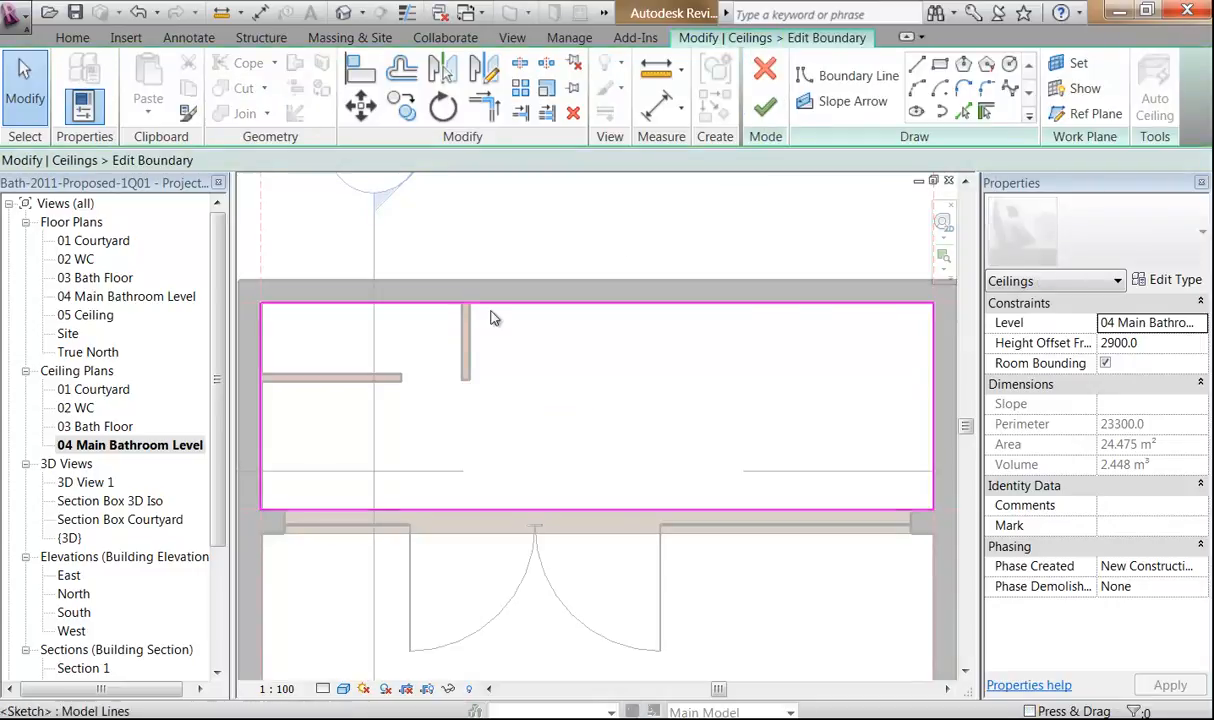
middle_drag(439, 410, 485, 409)
scroll(441, 410, up, 2)
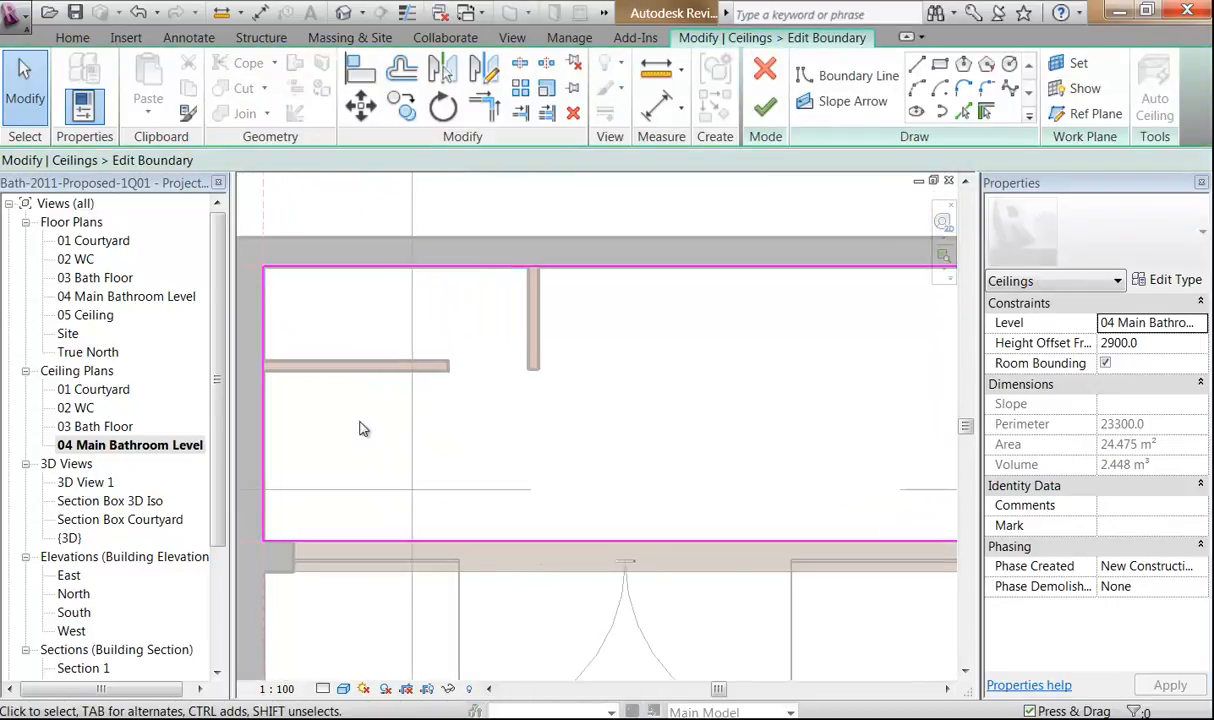
middle_drag(375, 434, 413, 465)
scroll(413, 465, up, 1)
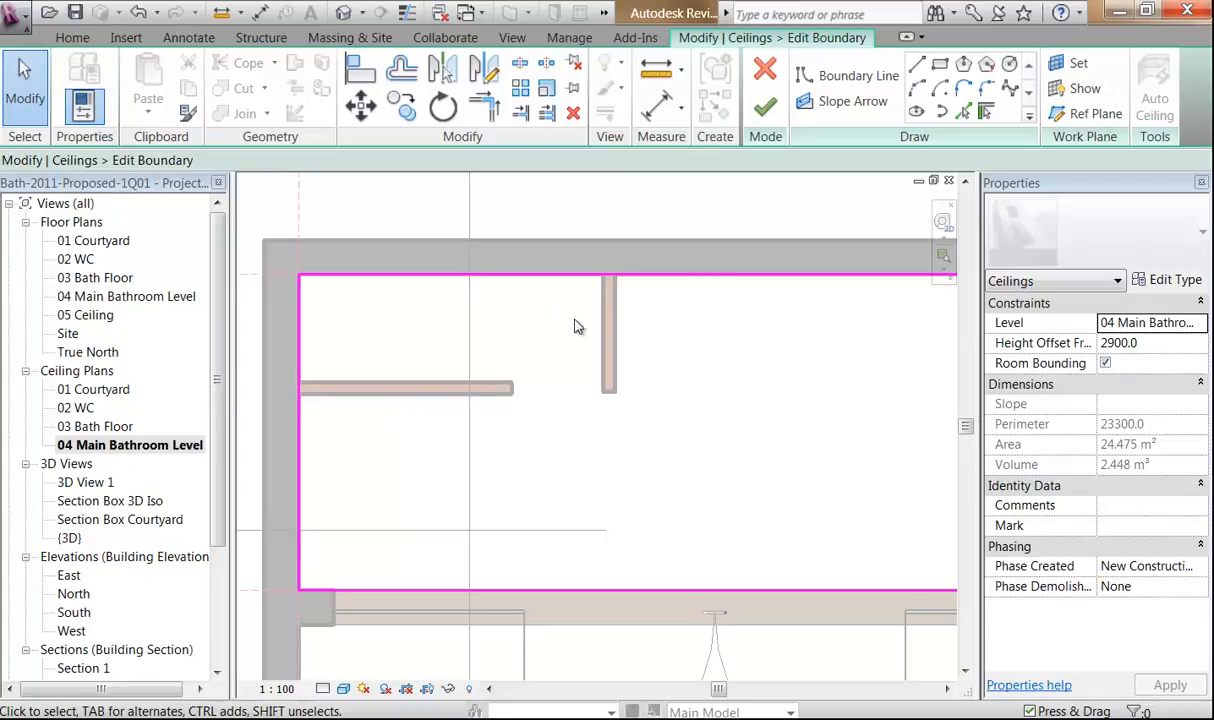
Add ceiling boundary lines from the two partition walls, along the faces outside the corner enclosure.
click(986, 116)
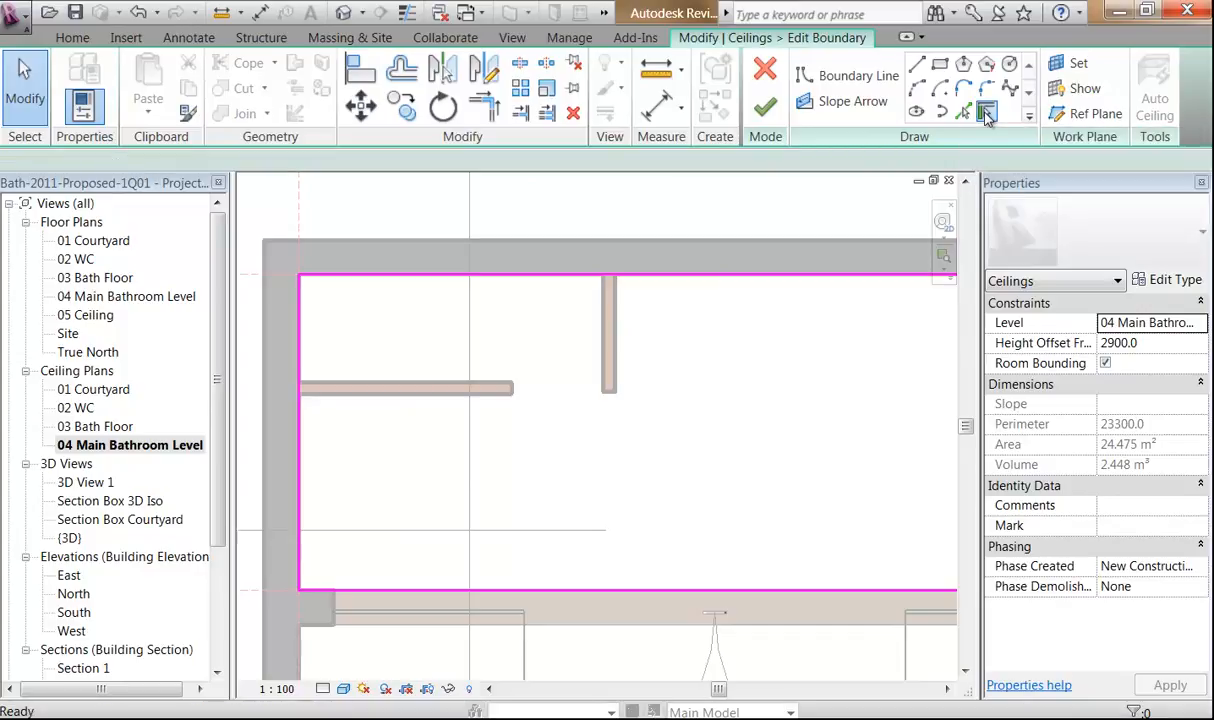
click(615, 347)
scroll(605, 365, up, 3)
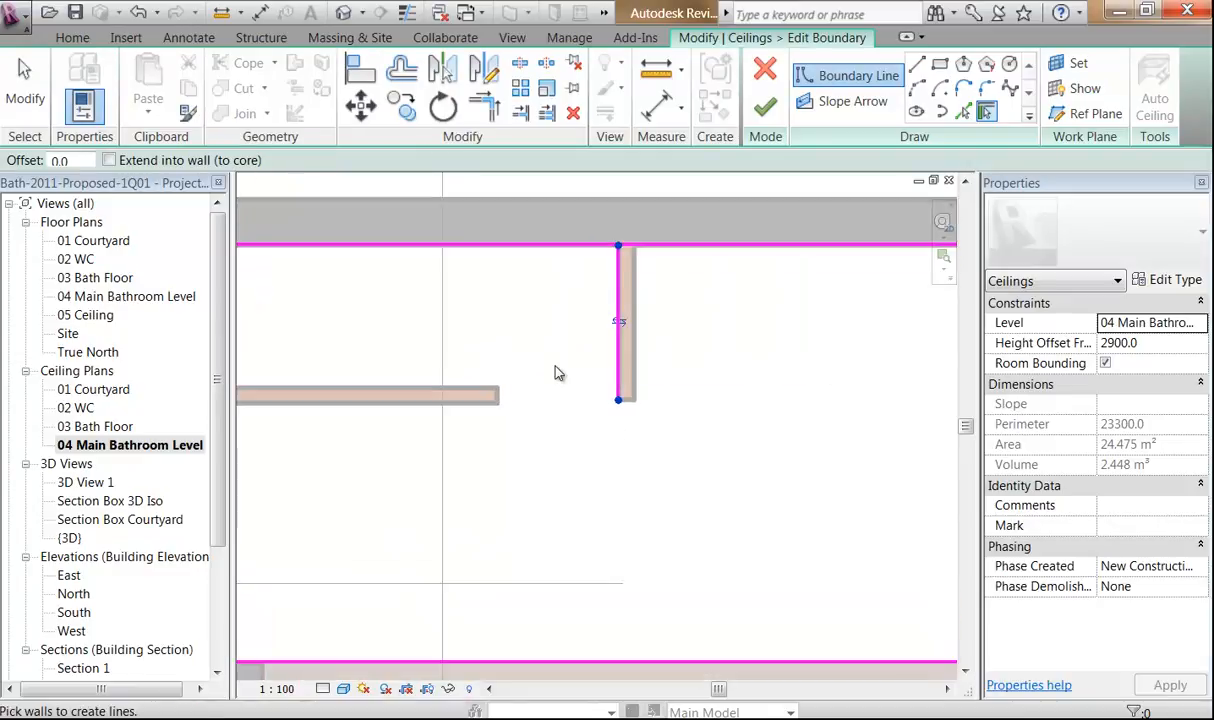
click(624, 319)
scroll(570, 369, down, 2)
middle_drag(574, 373, 690, 372)
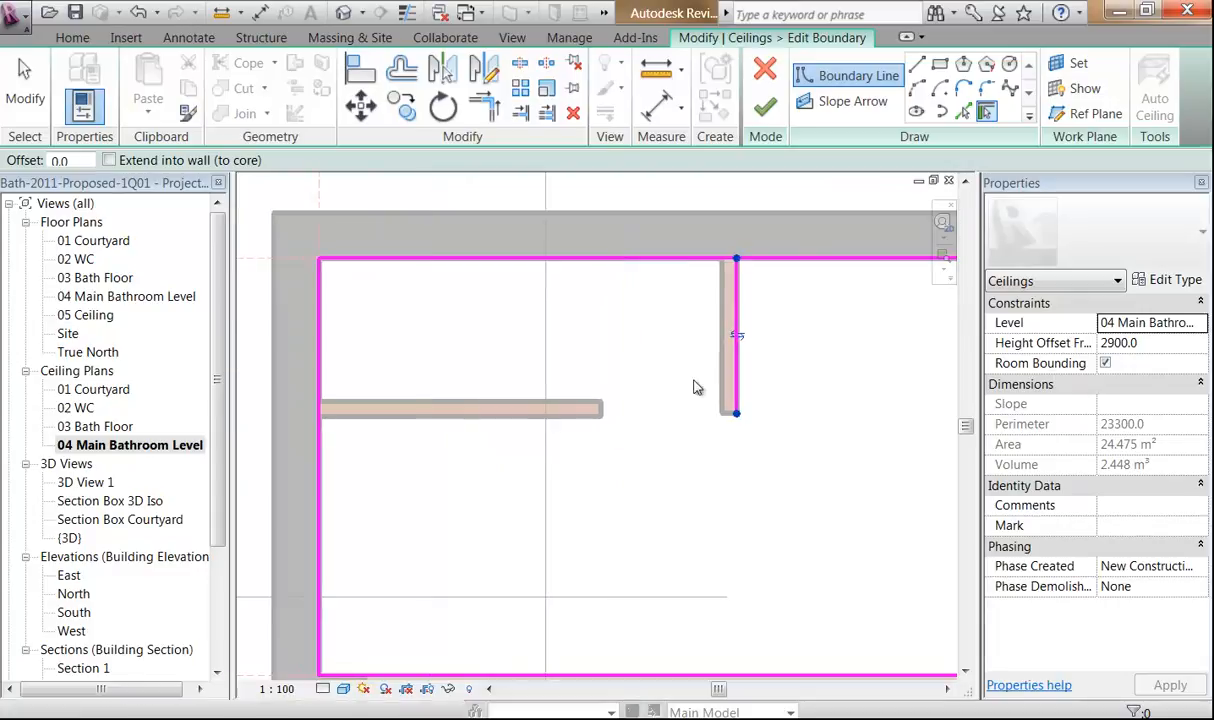
click(491, 417)
scroll(472, 475, down, 3)
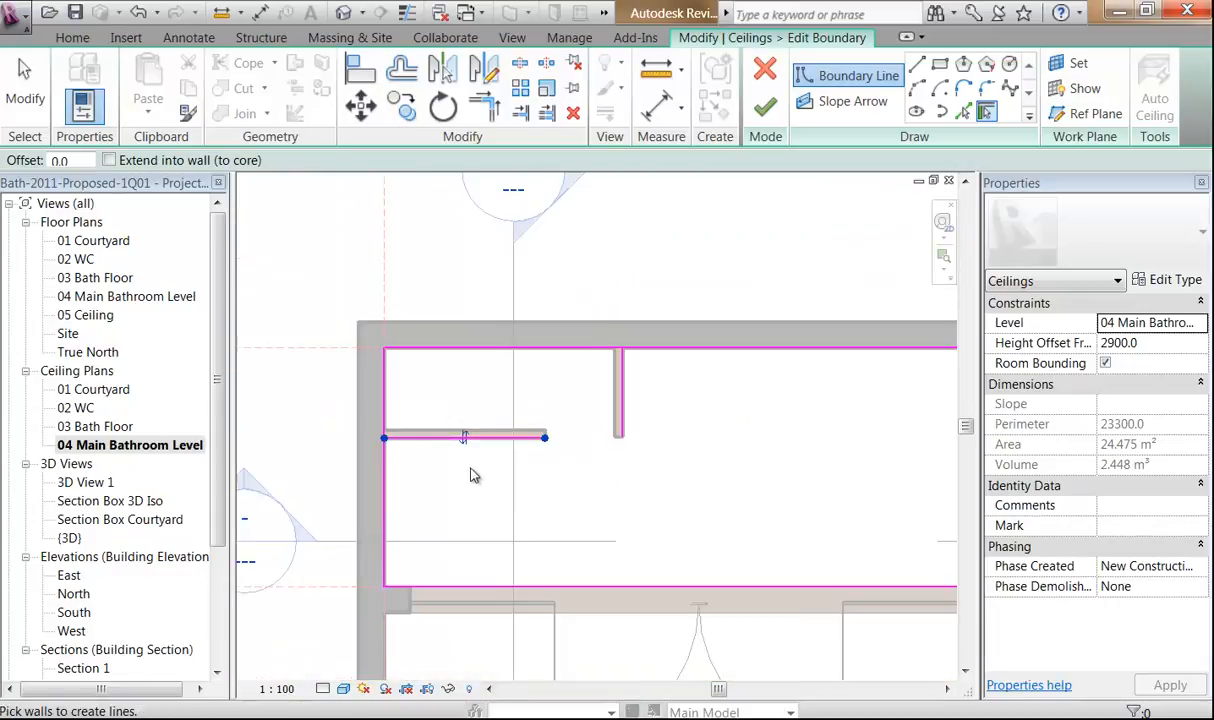
Trim the new boundary lines and the outer boundary into corners so the sketch excludes the area enclosed by the partitions.
middle_drag(471, 474, 423, 477)
scroll(423, 477, up, 1)
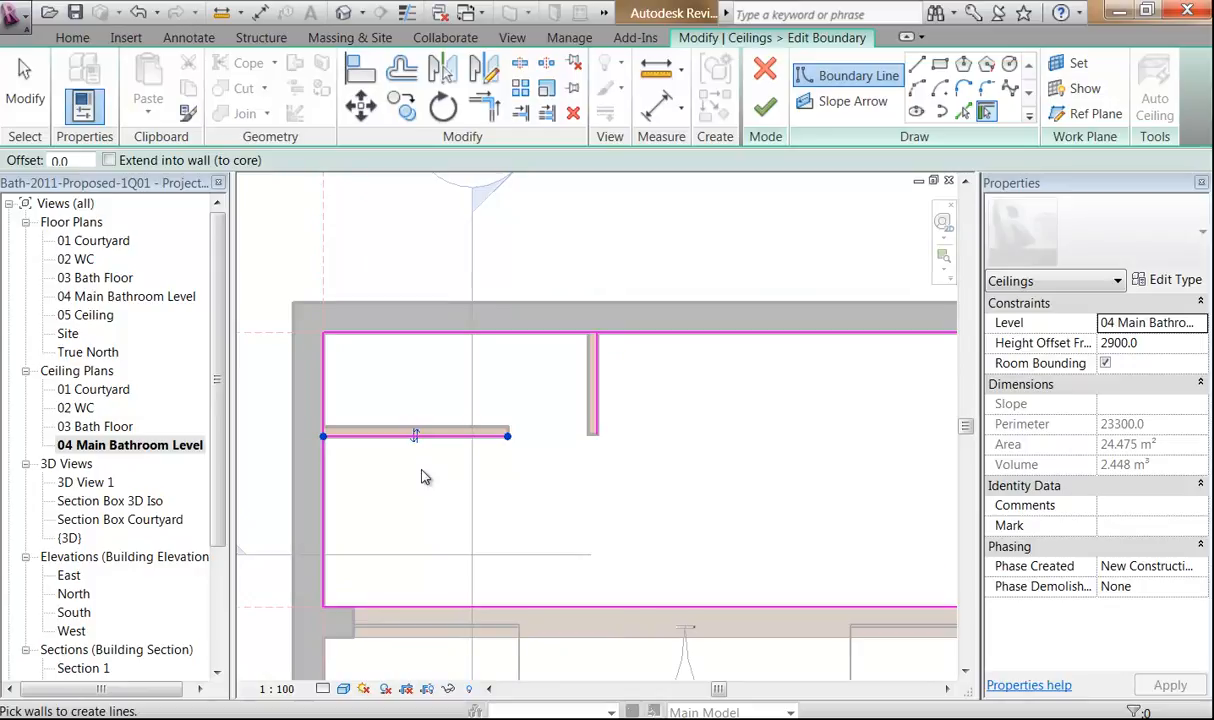
click(486, 112)
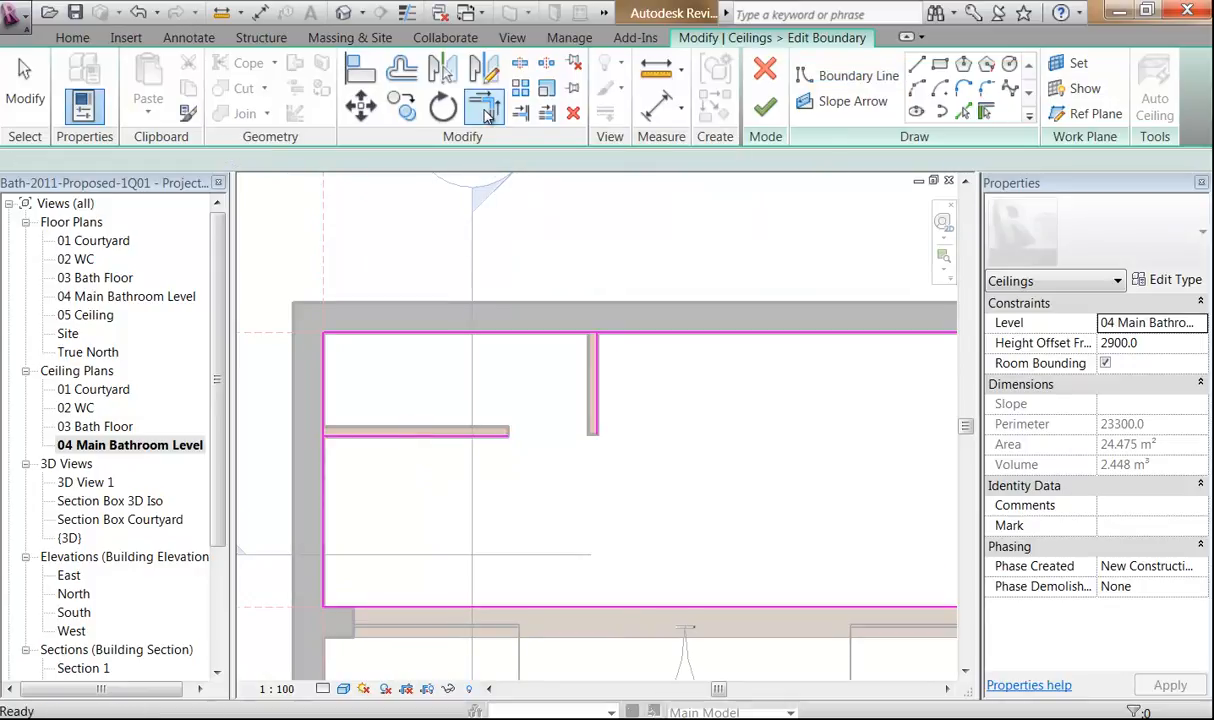
click(634, 333)
click(595, 383)
click(598, 402)
click(411, 437)
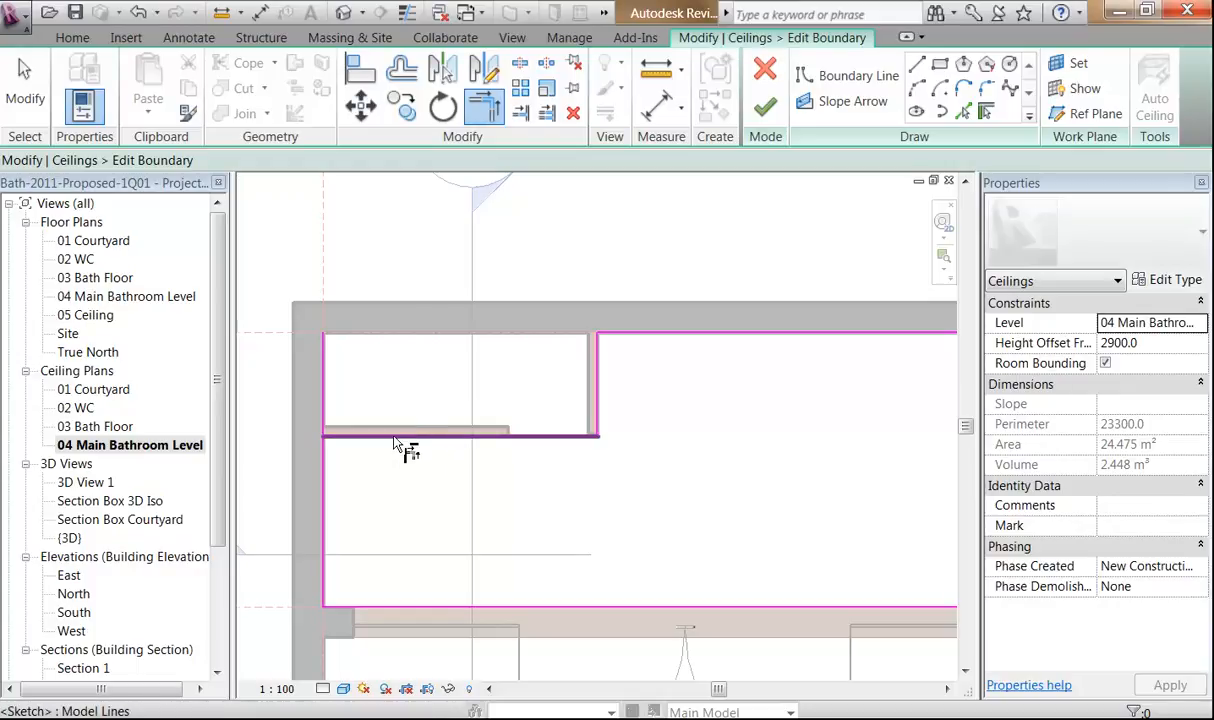
click(323, 470)
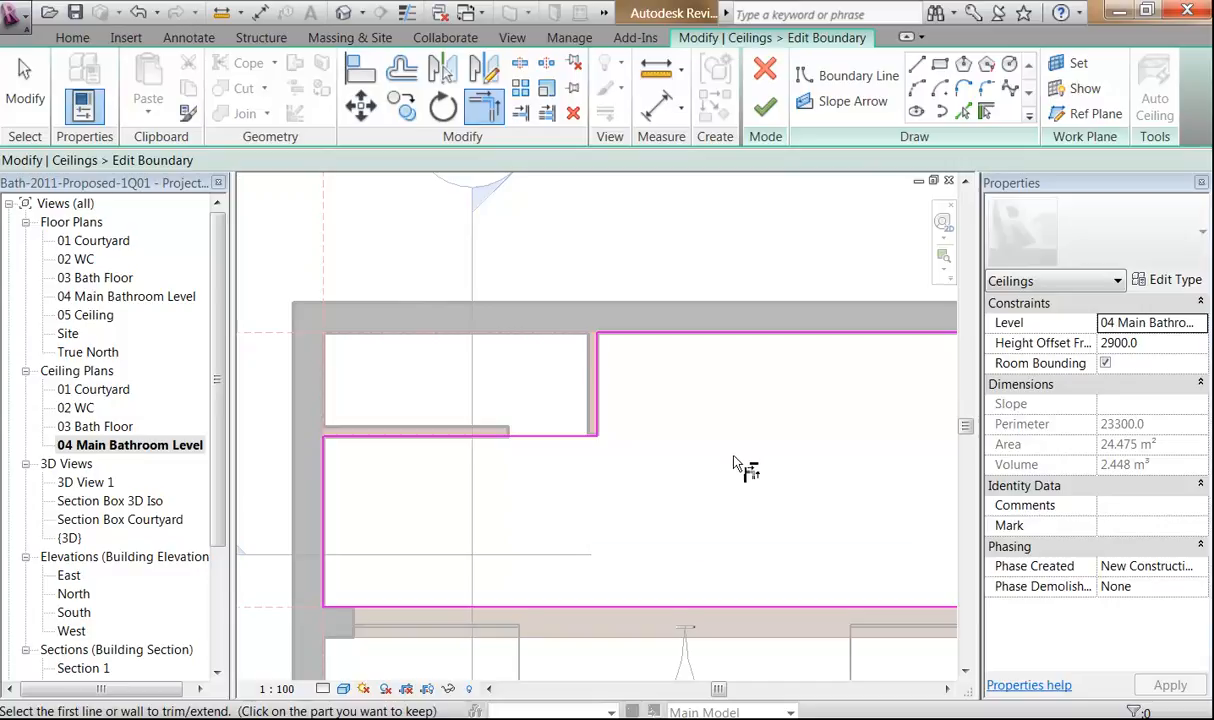
Duplicate the Plain compound ceiling type under the name Glass Panel.
click(1167, 281)
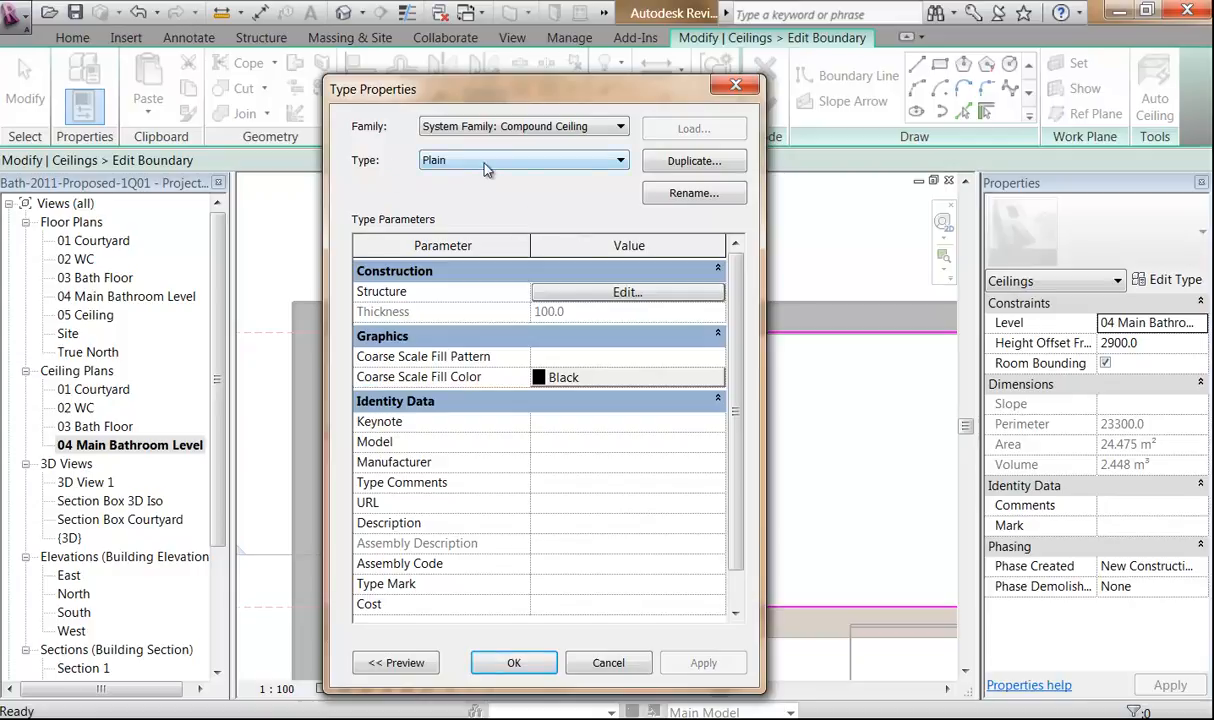
click(694, 162)
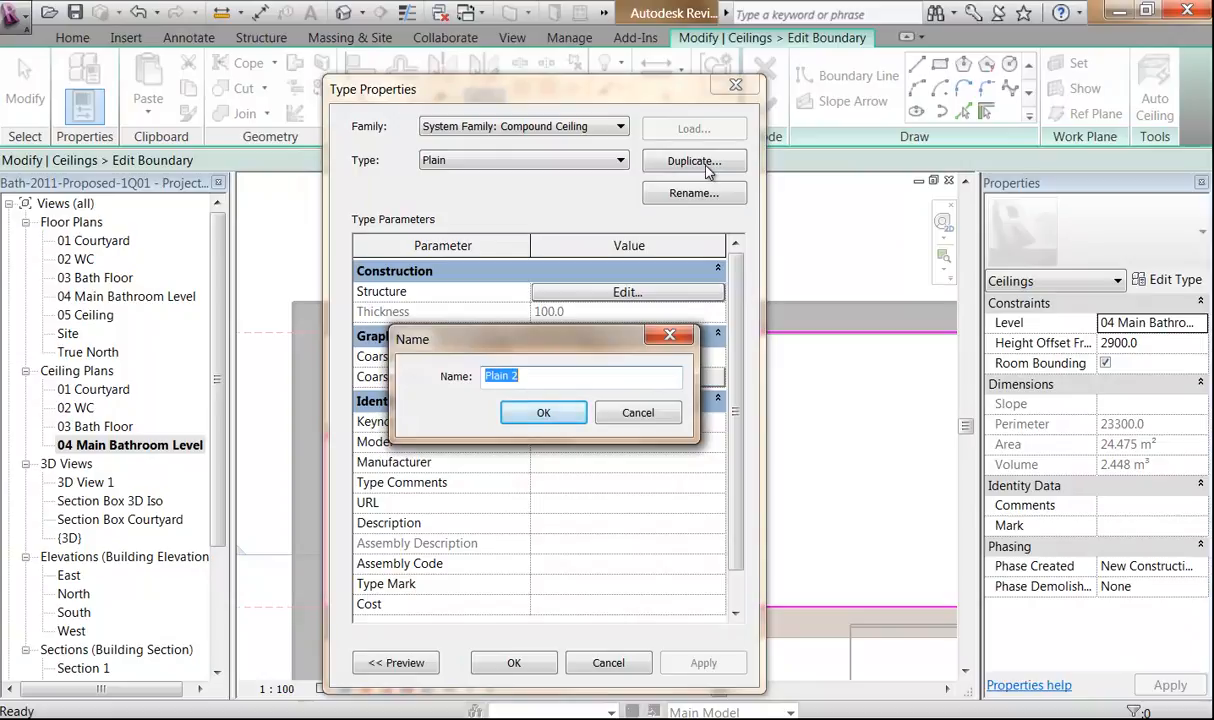
text(Glass Panel)
click(510, 415)
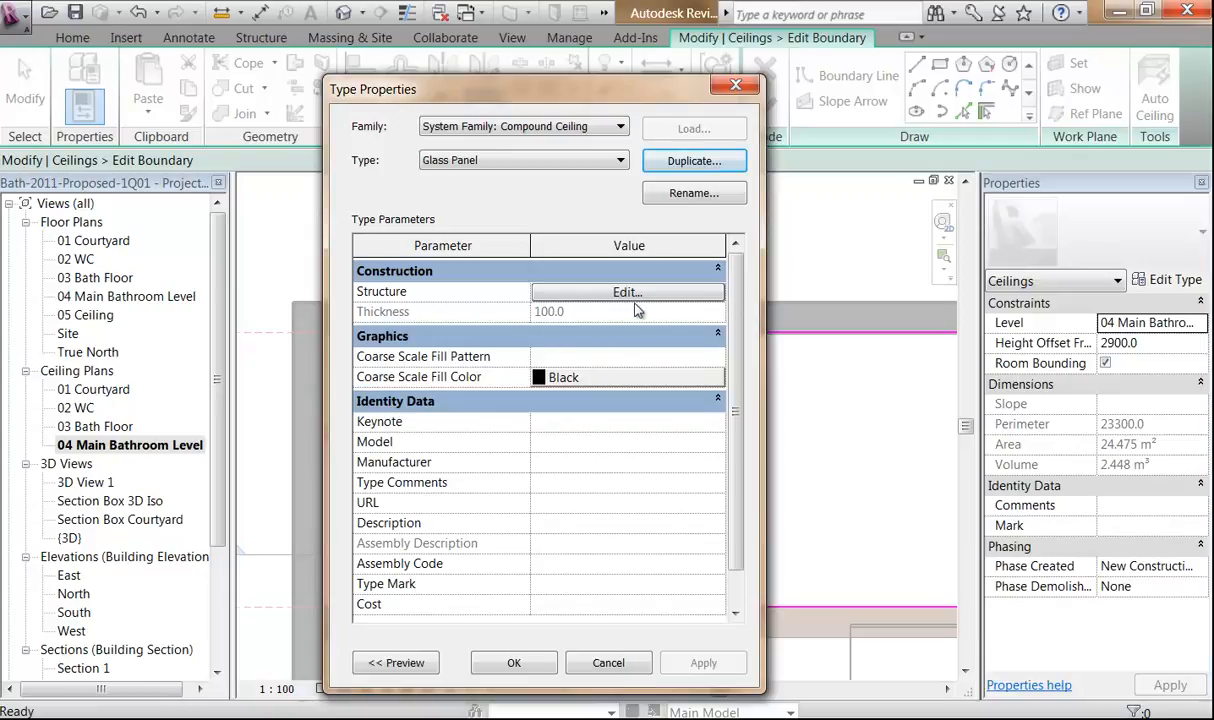
Show the section preview of the Glass Panel type and delete the Plasterboard layer from its structure.
click(398, 662)
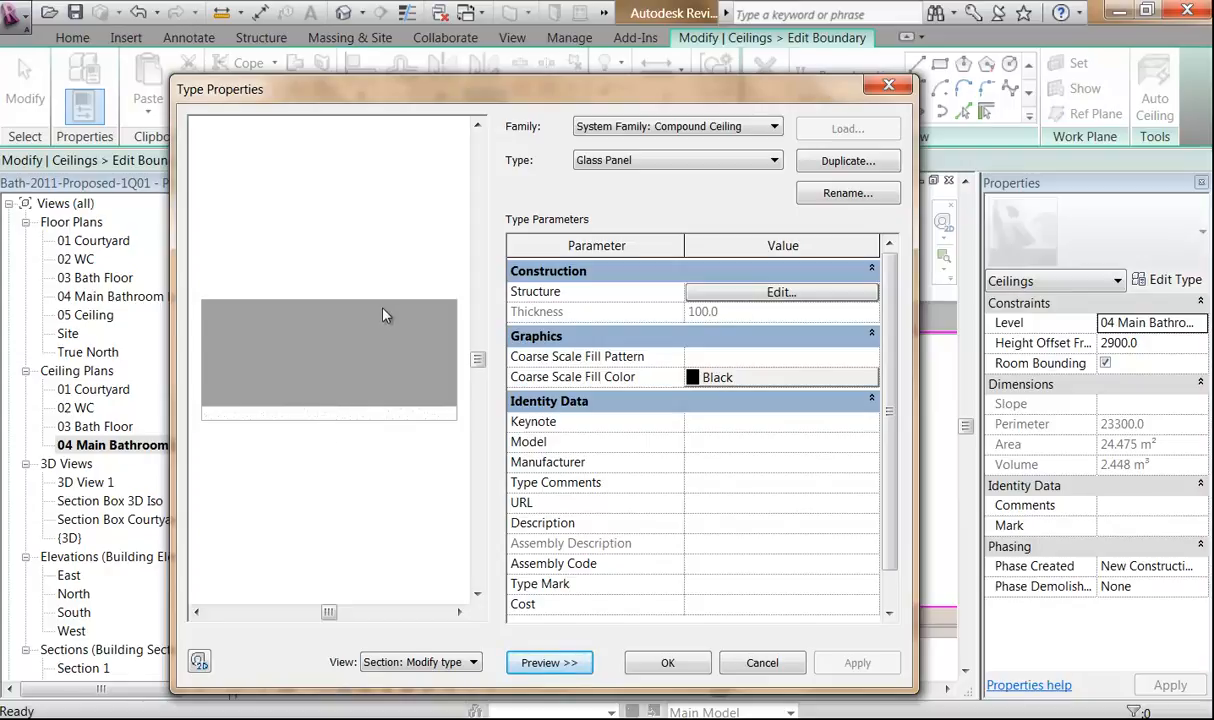
click(753, 293)
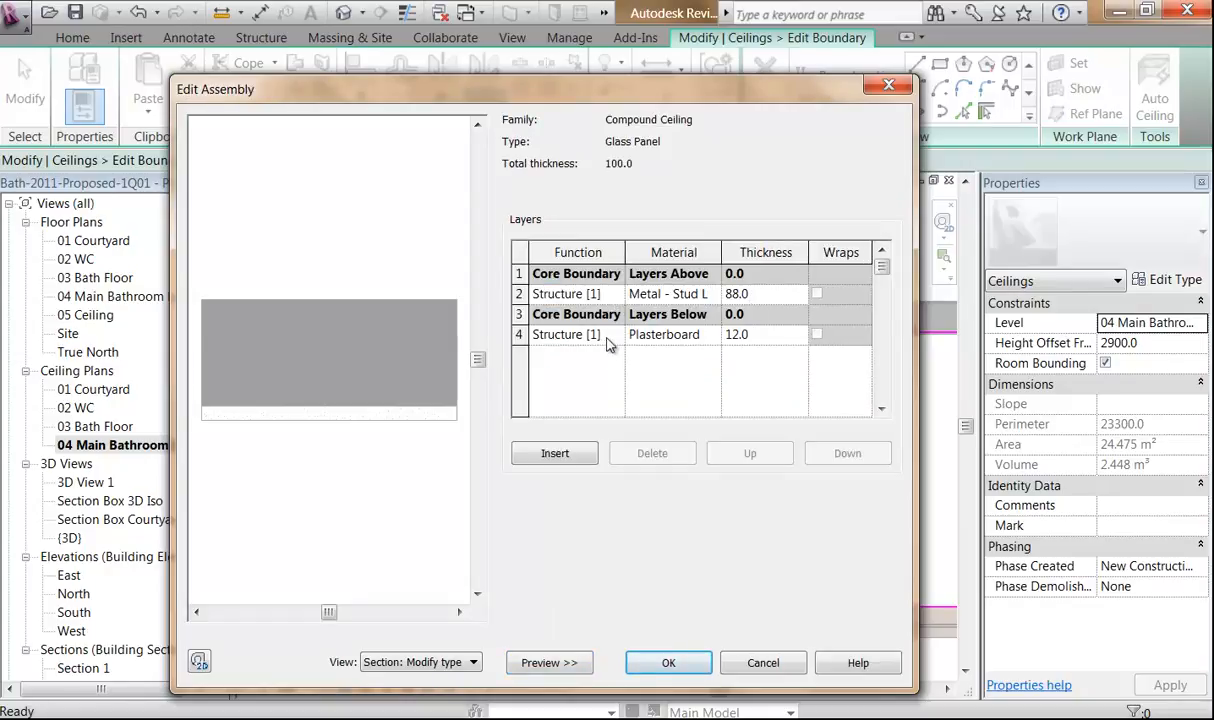
click(579, 338)
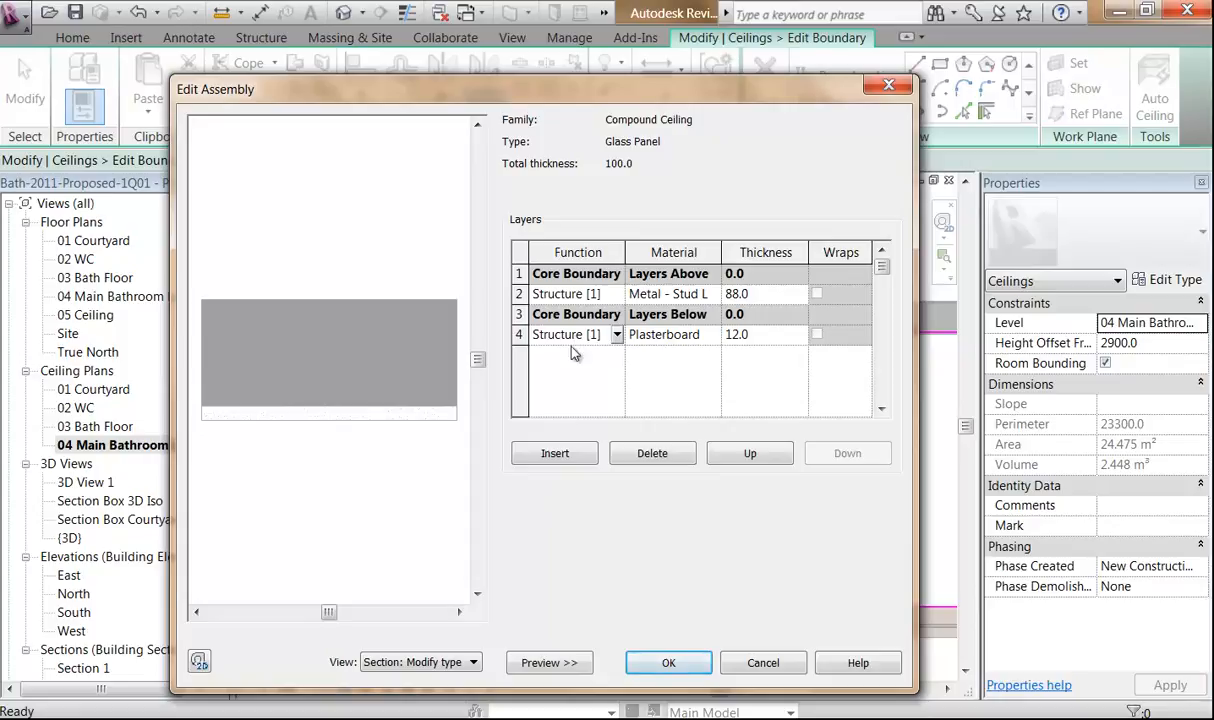
click(518, 334)
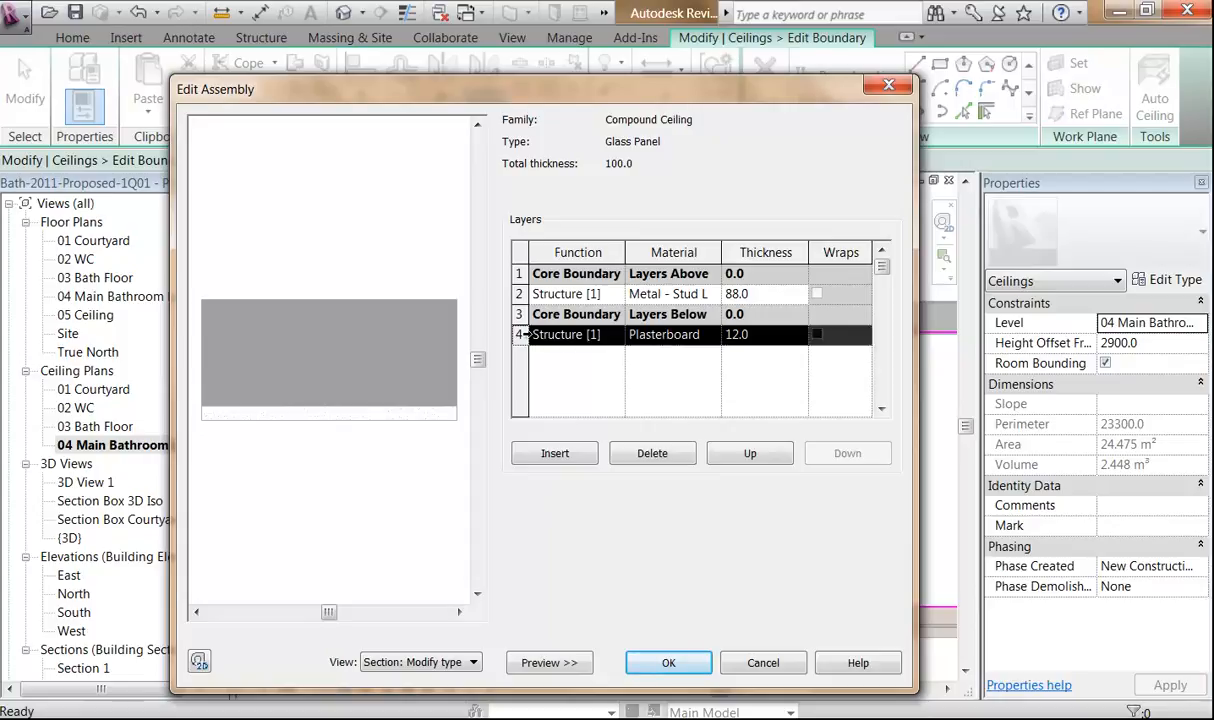
click(653, 454)
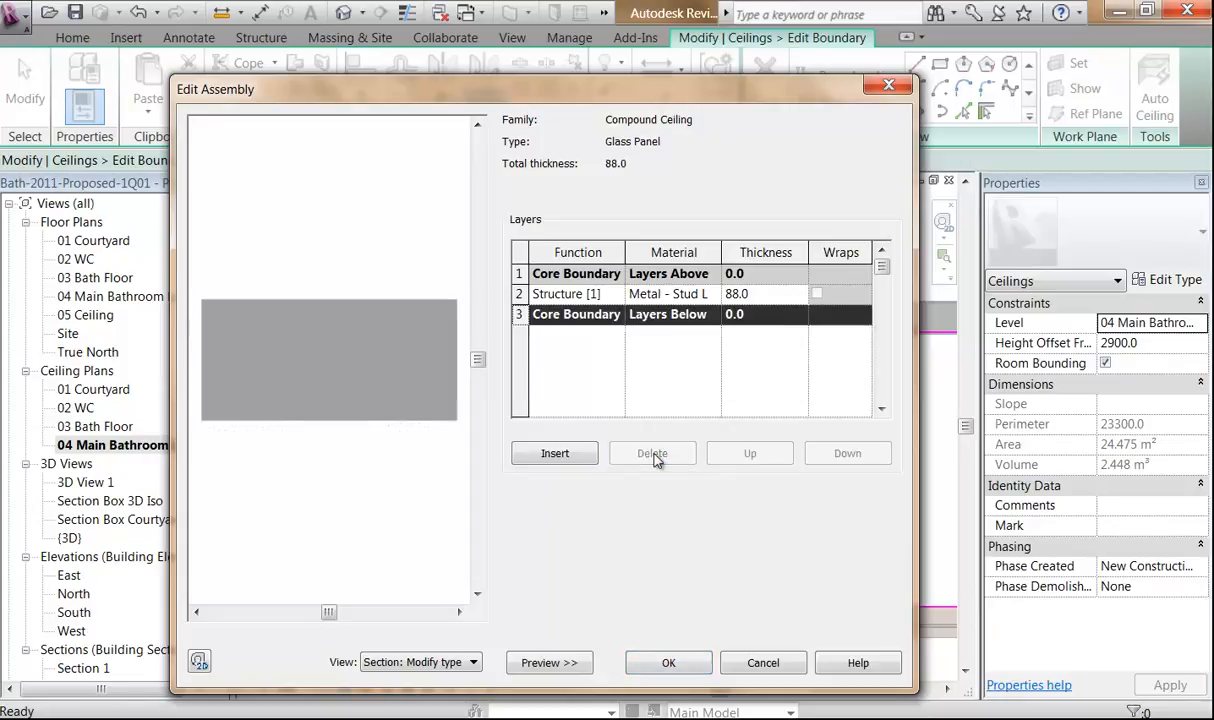
Assign the Glass material to the Structure layer of the Glass Panel ceiling type.
click(545, 291)
click(518, 294)
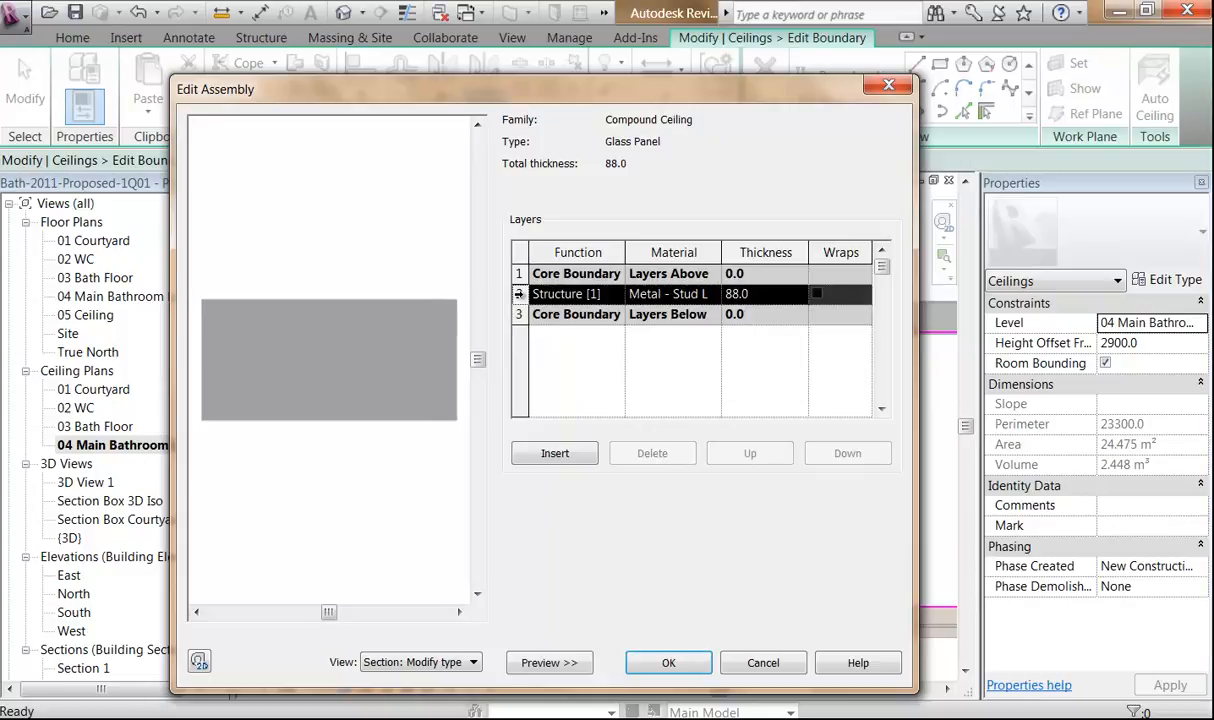
click(673, 294)
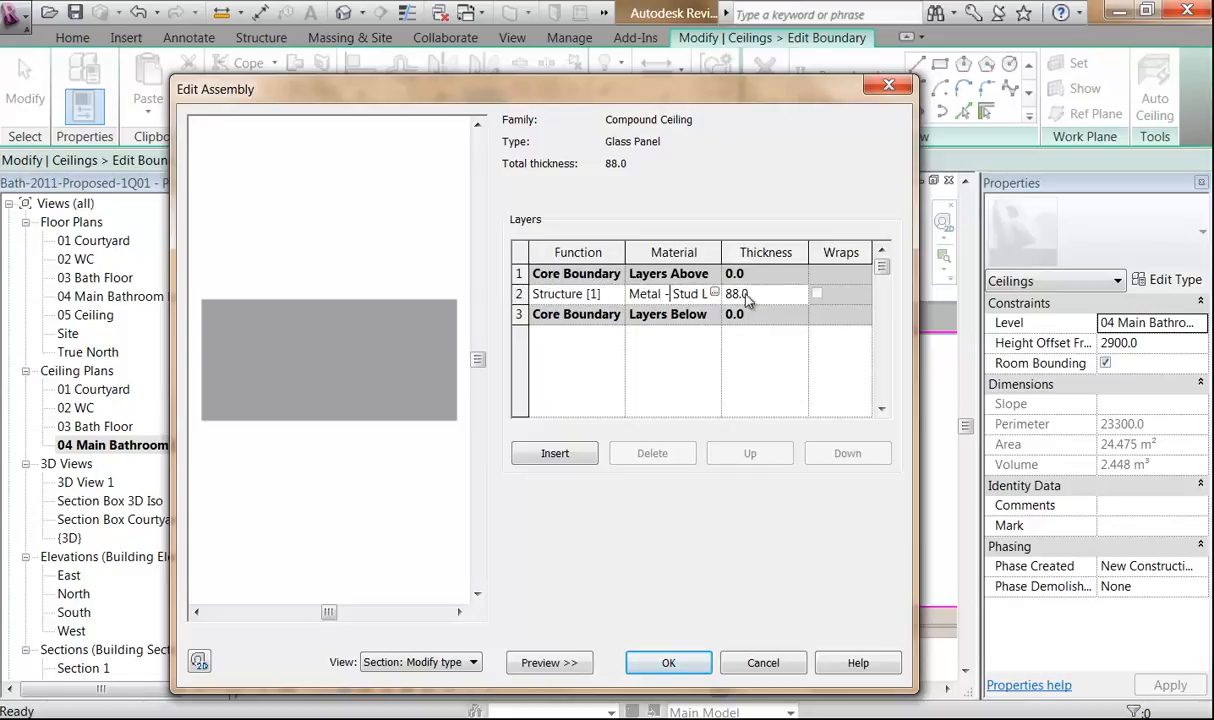
click(714, 293)
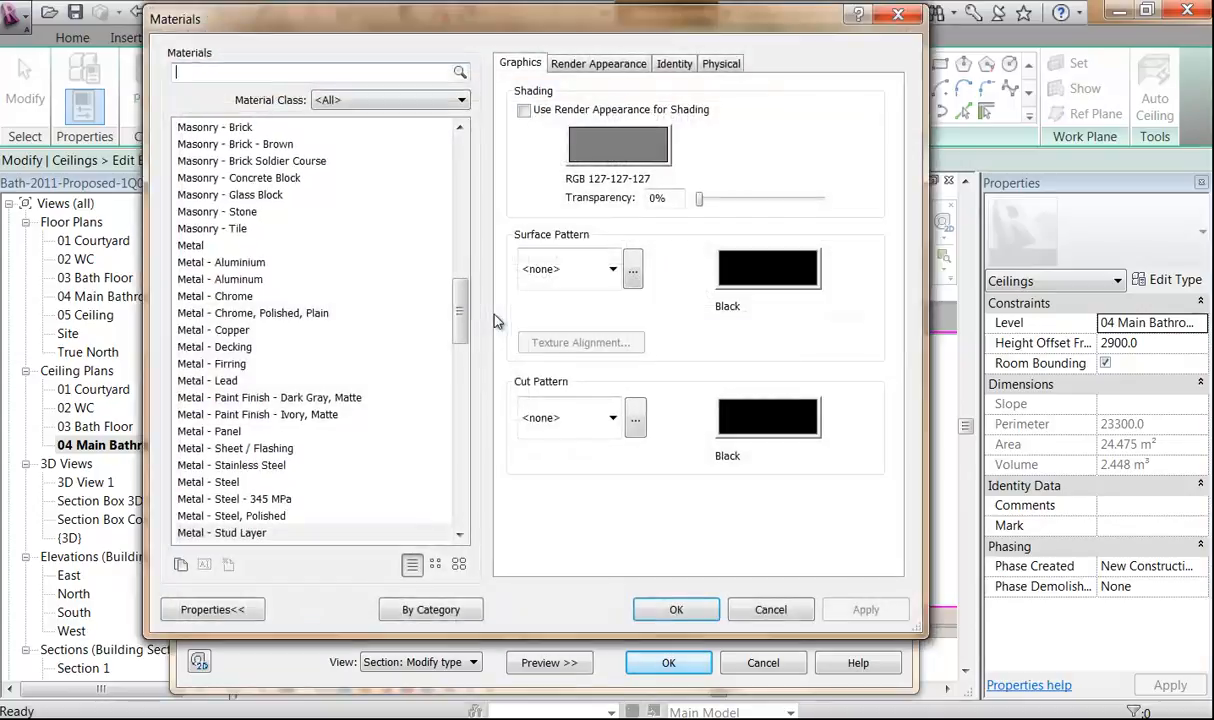
drag(465, 316, 464, 250)
click(192, 313)
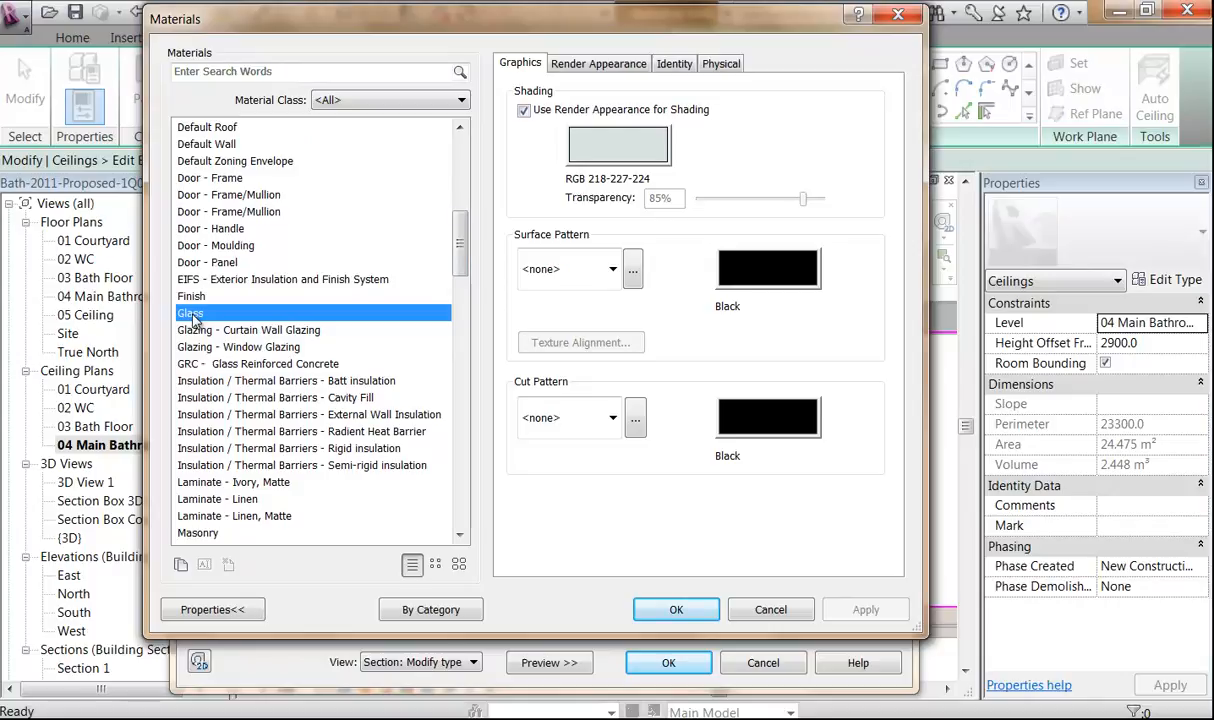
click(524, 111)
click(523, 112)
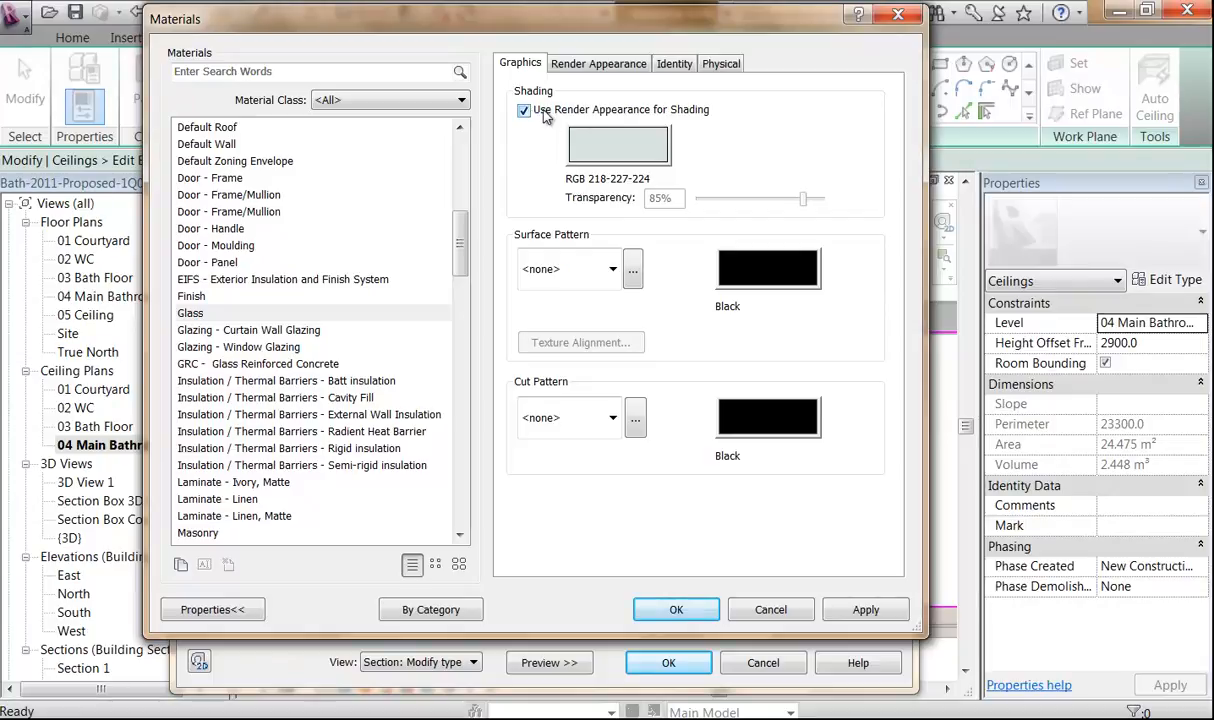
click(212, 315)
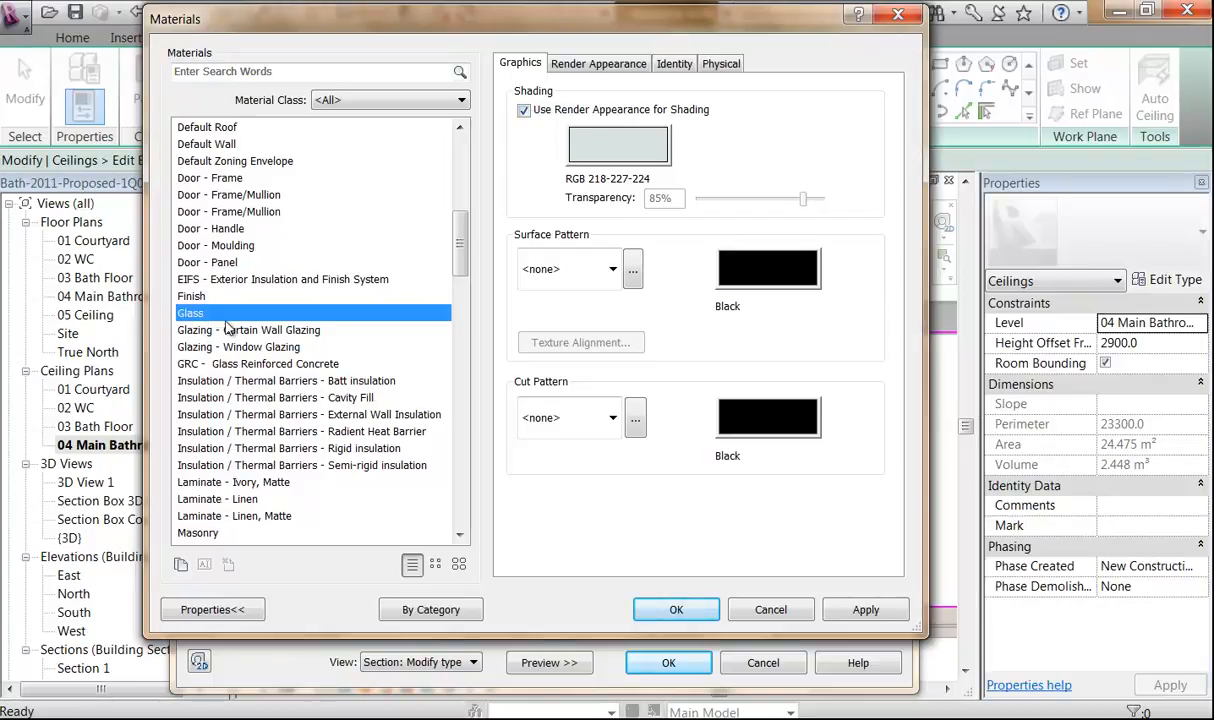
click(676, 610)
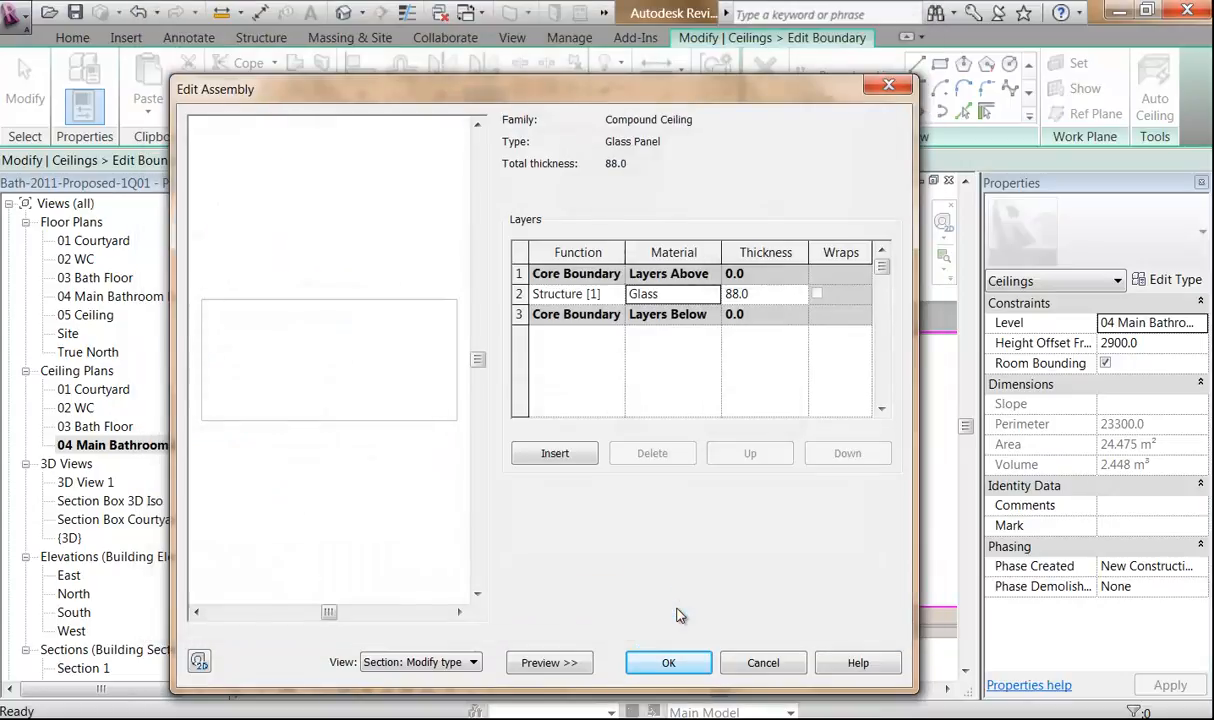
Set the glass layer's thickness to 20 and accept the Glass Panel type's structure and properties.
click(762, 296)
text(20)
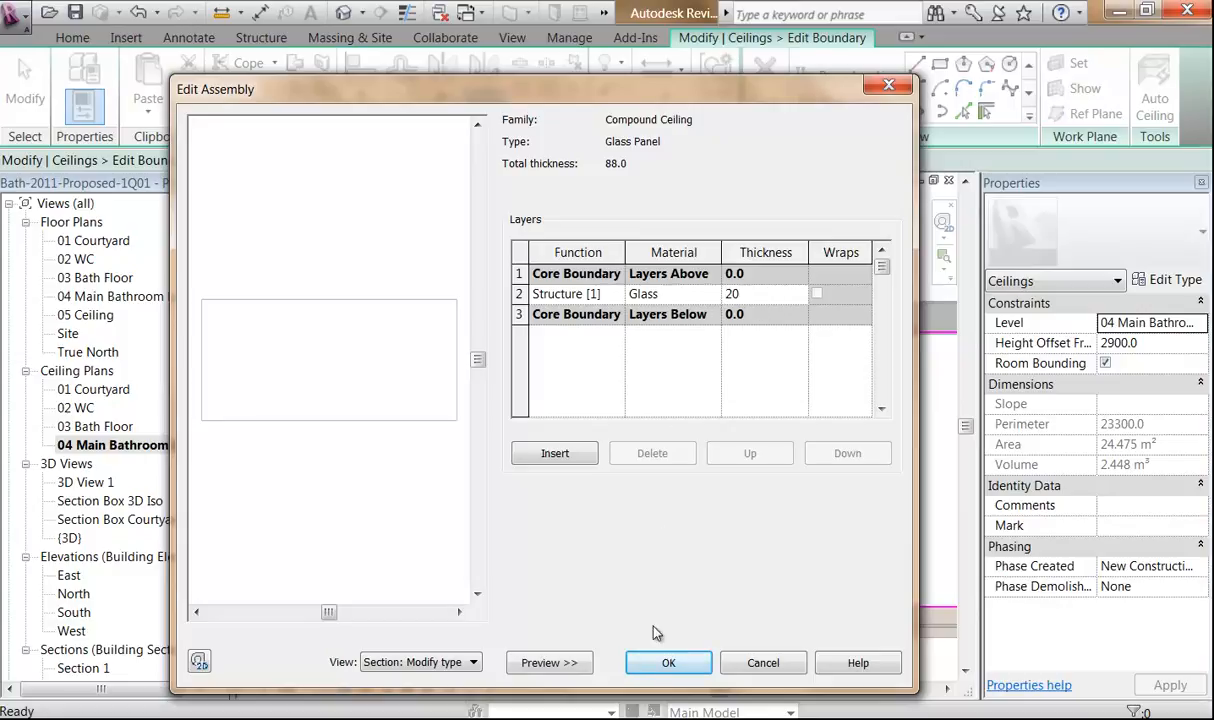
click(636, 661)
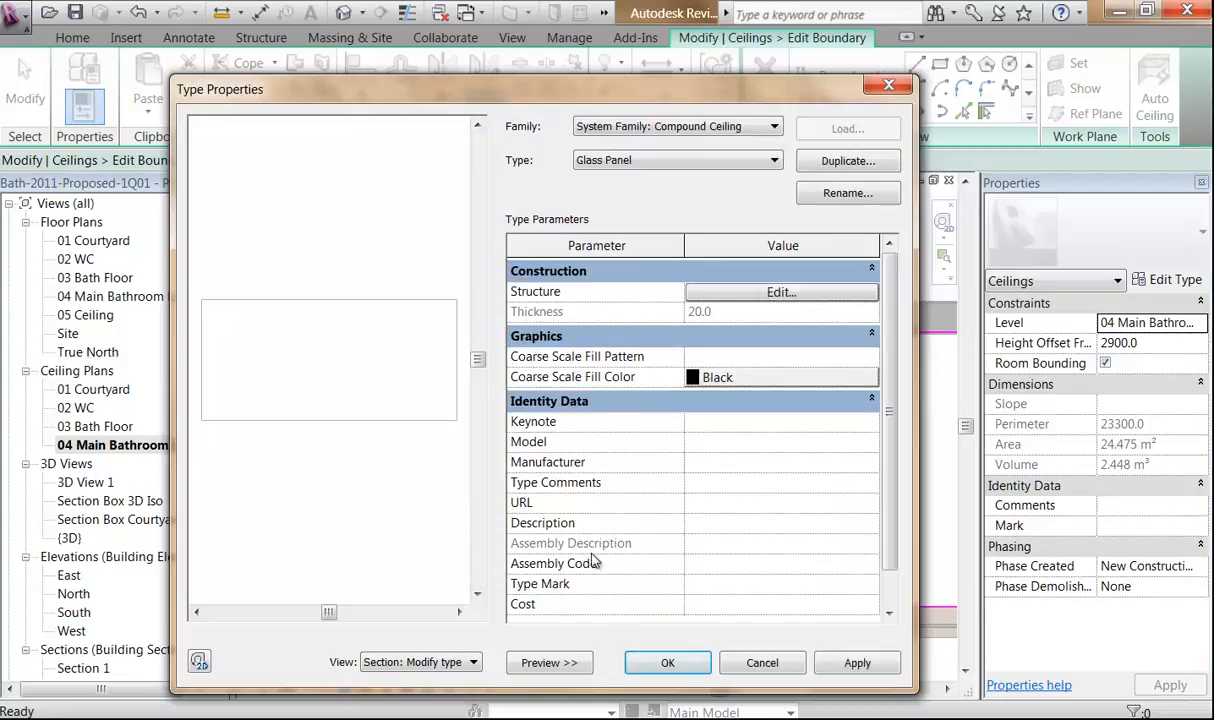
click(666, 662)
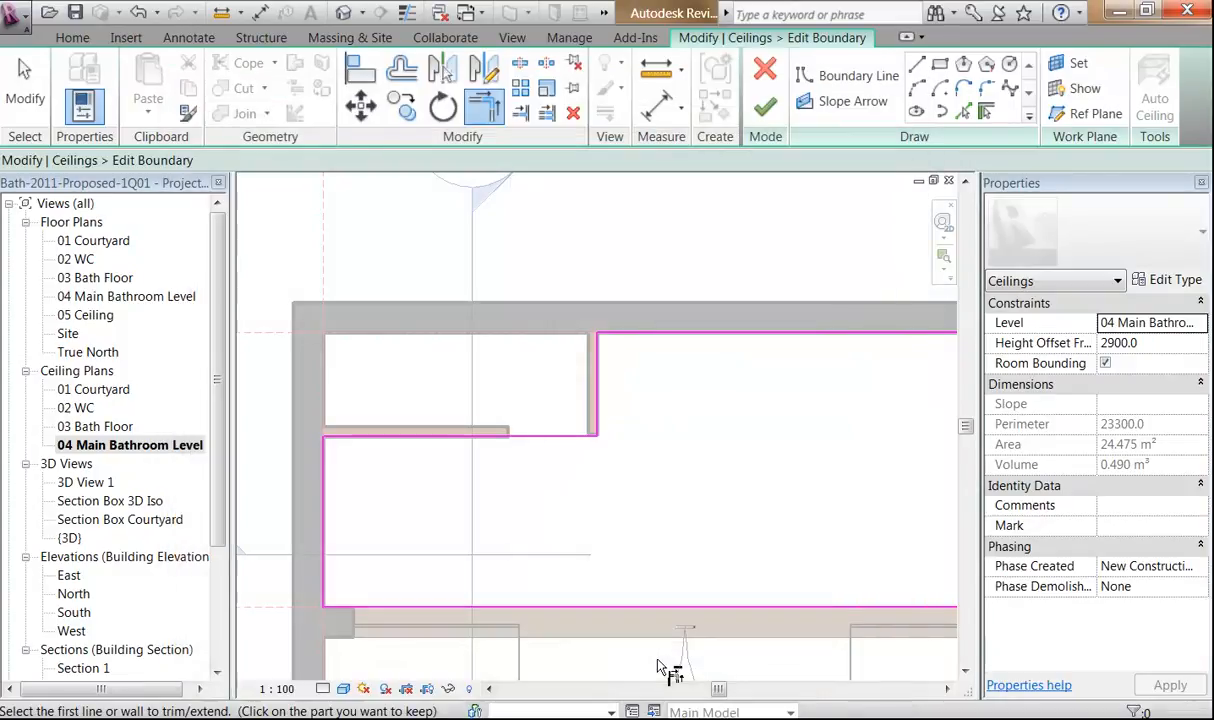
Finish the ceiling boundary edit and detach the highlighted partition walls from the ceiling targets they miss.
click(766, 110)
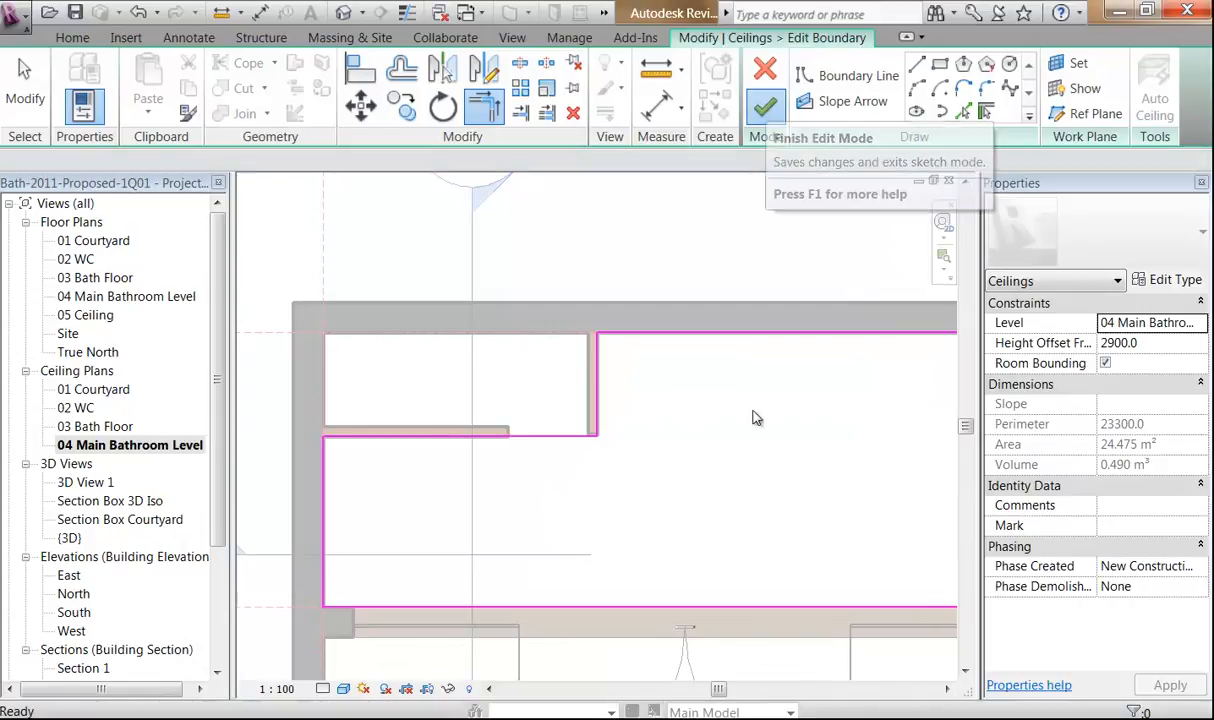
drag(825, 527, 757, 316)
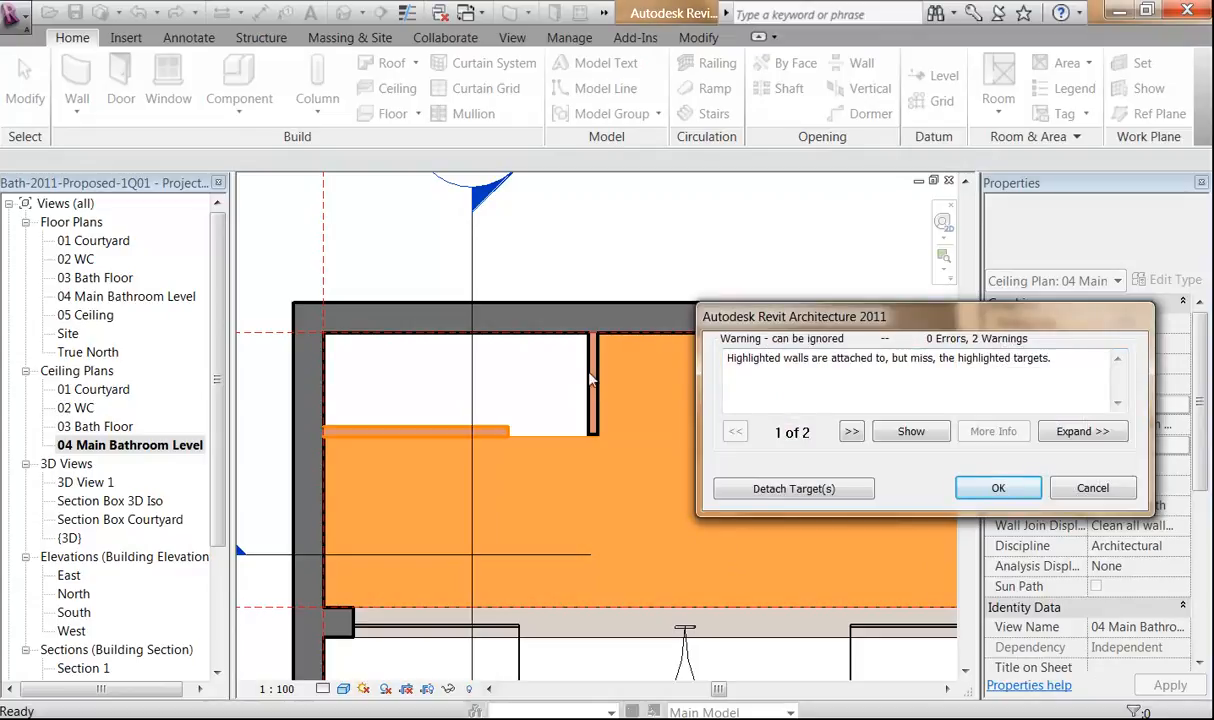
click(792, 489)
Select the reshaped ceiling and examine it around the partition walls in the Section Box Courtyard 3D view.
click(572, 503)
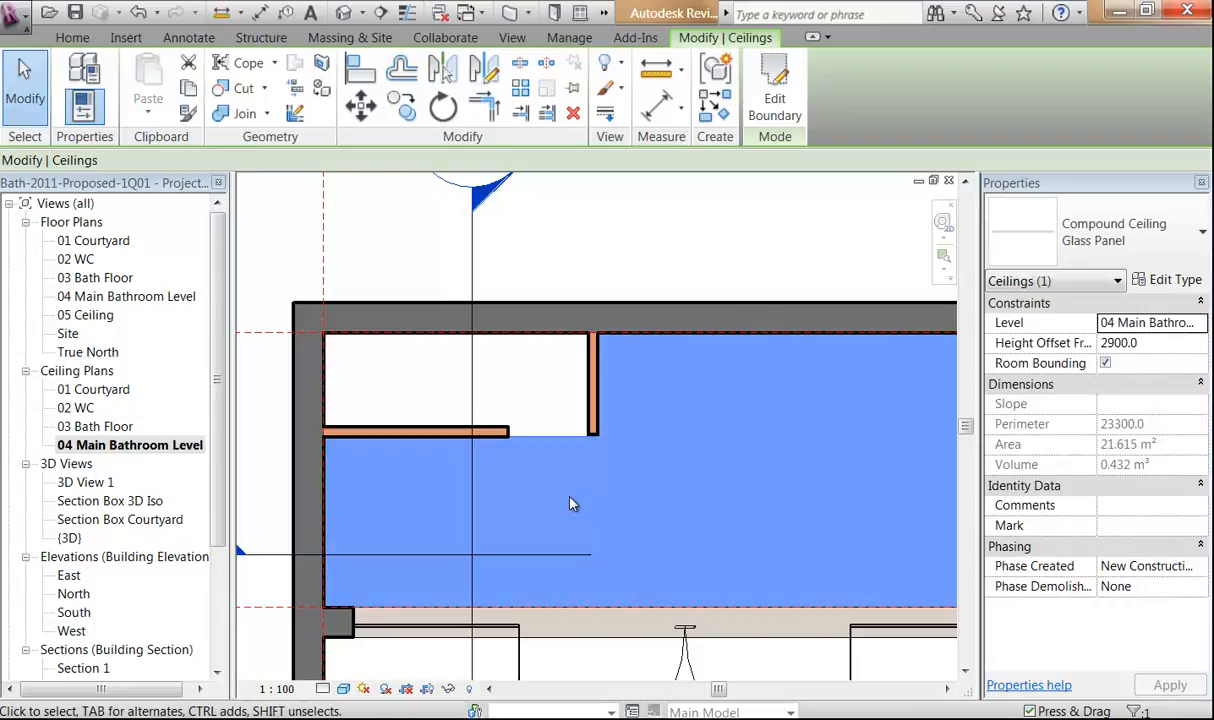
double_click(87, 519)
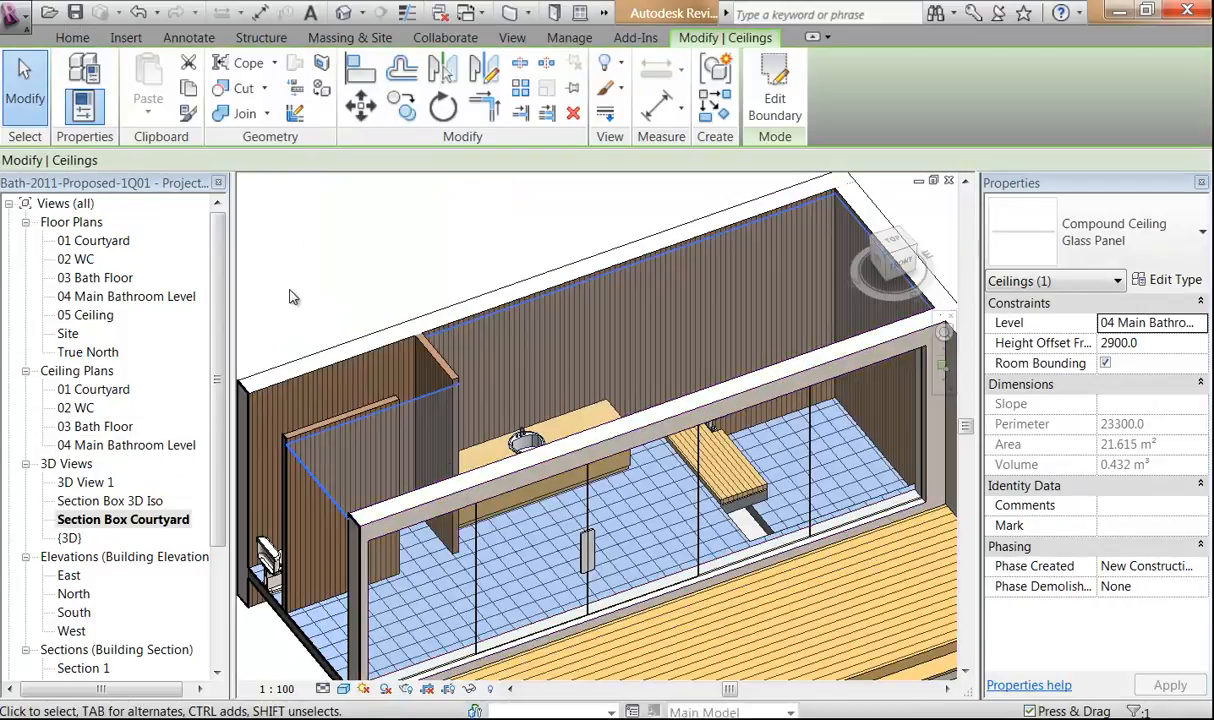
click(290, 297)
scroll(347, 291, up, 3)
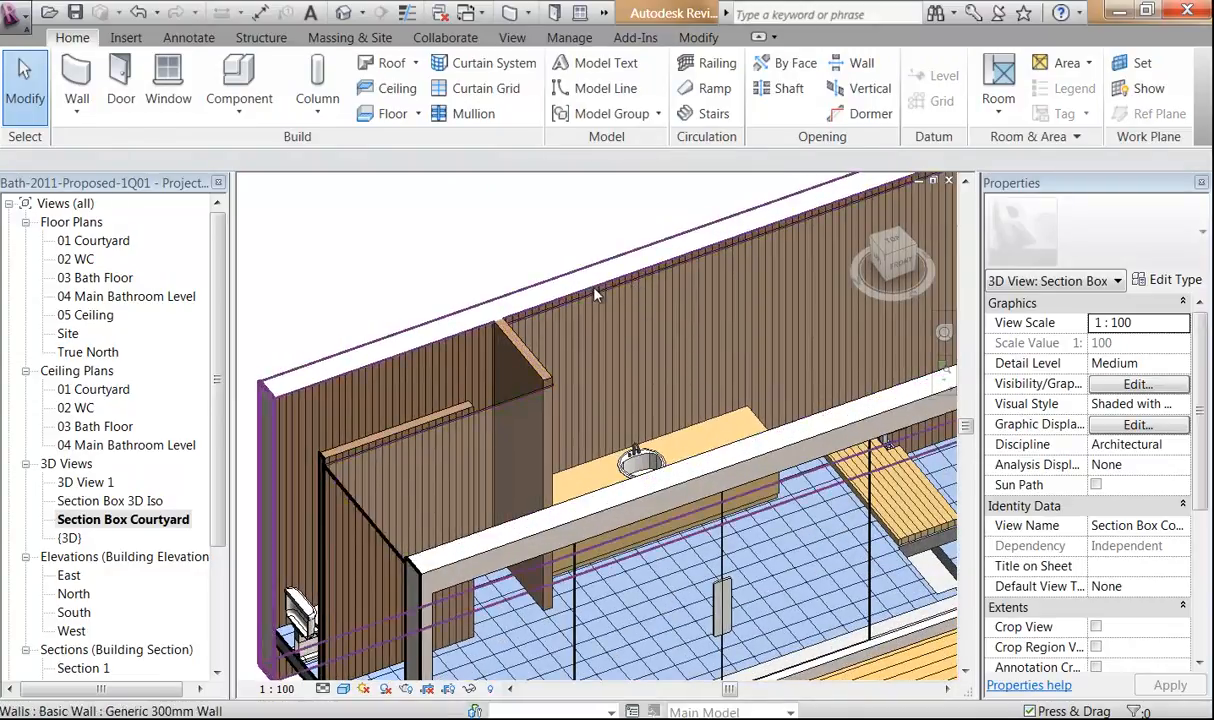
middle_drag(515, 250, 469, 268)
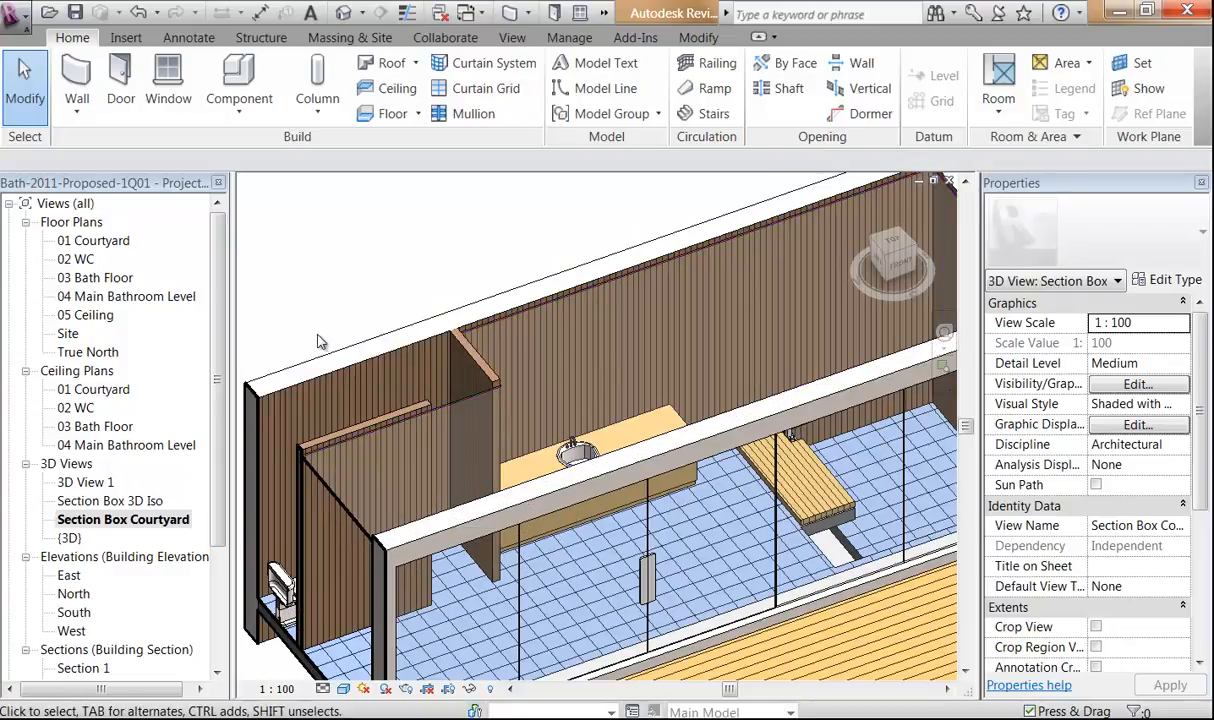
scroll(318, 341, up, 5)
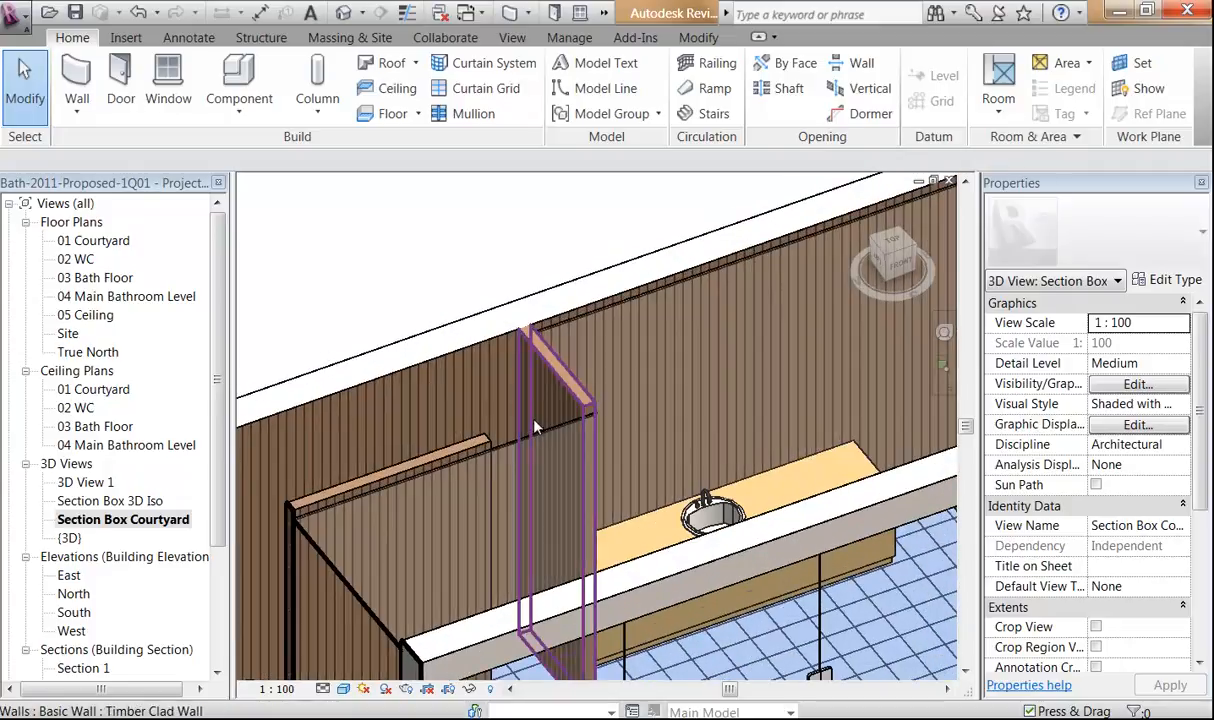
scroll(505, 392, down, 3)
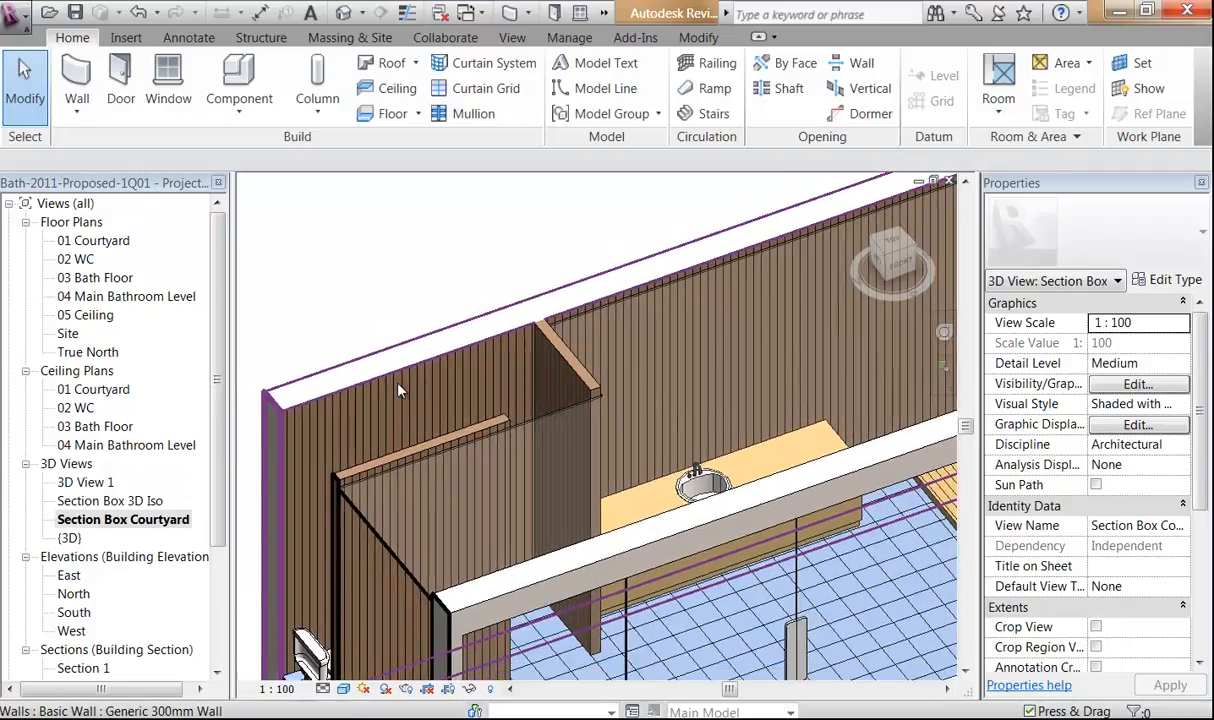
scroll(365, 306, up, 1)
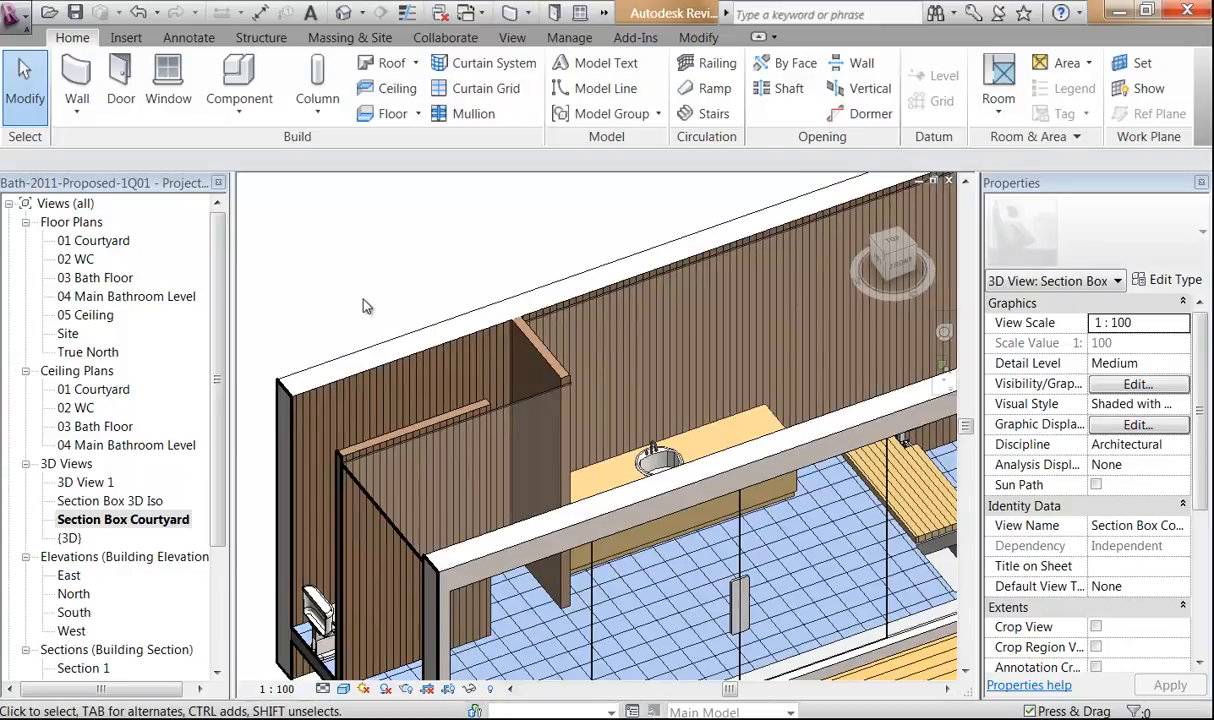
In the 04 Main Bathroom Level ceiling plan, start a sketched ceiling with boundary lines picked from the enclosure's two outer walls.
double_click(113, 448)
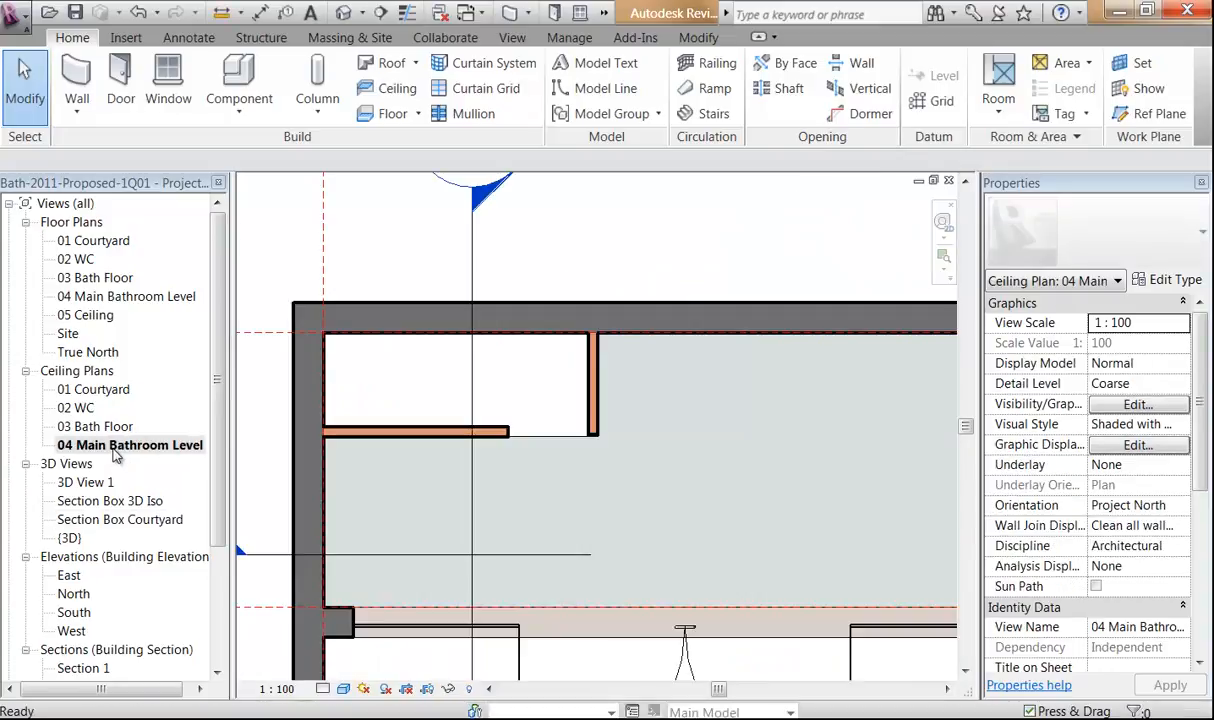
click(388, 92)
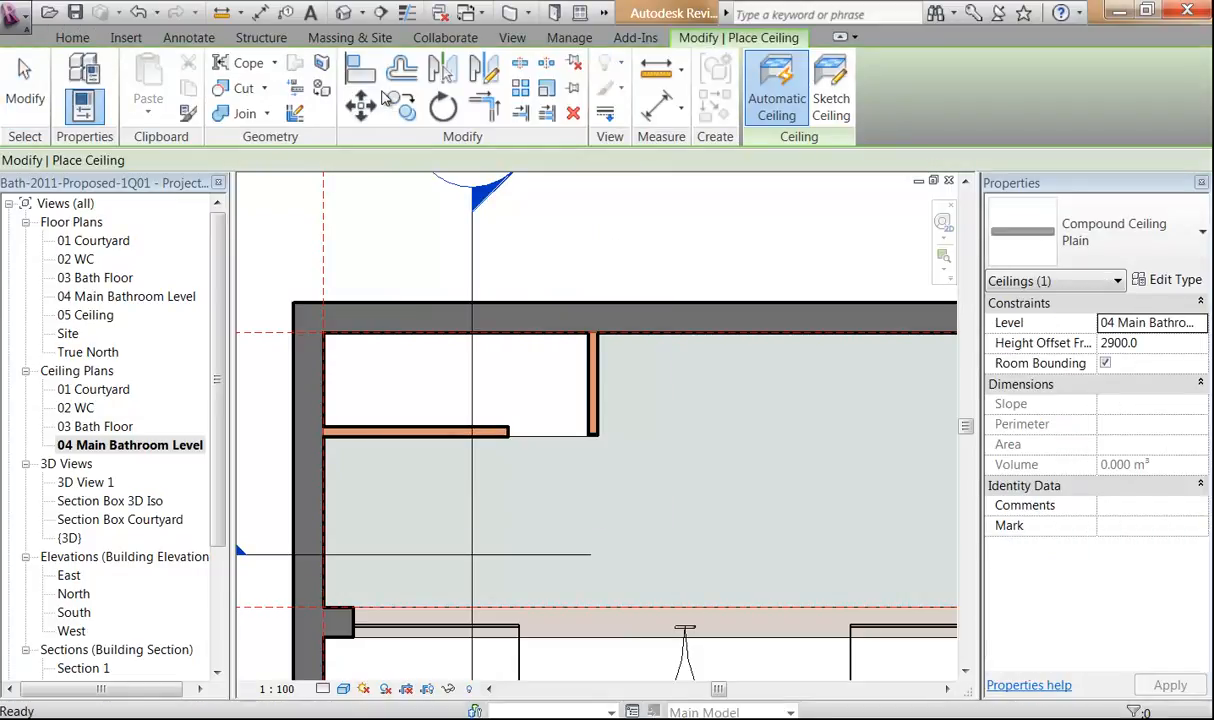
scroll(343, 362, up, 2)
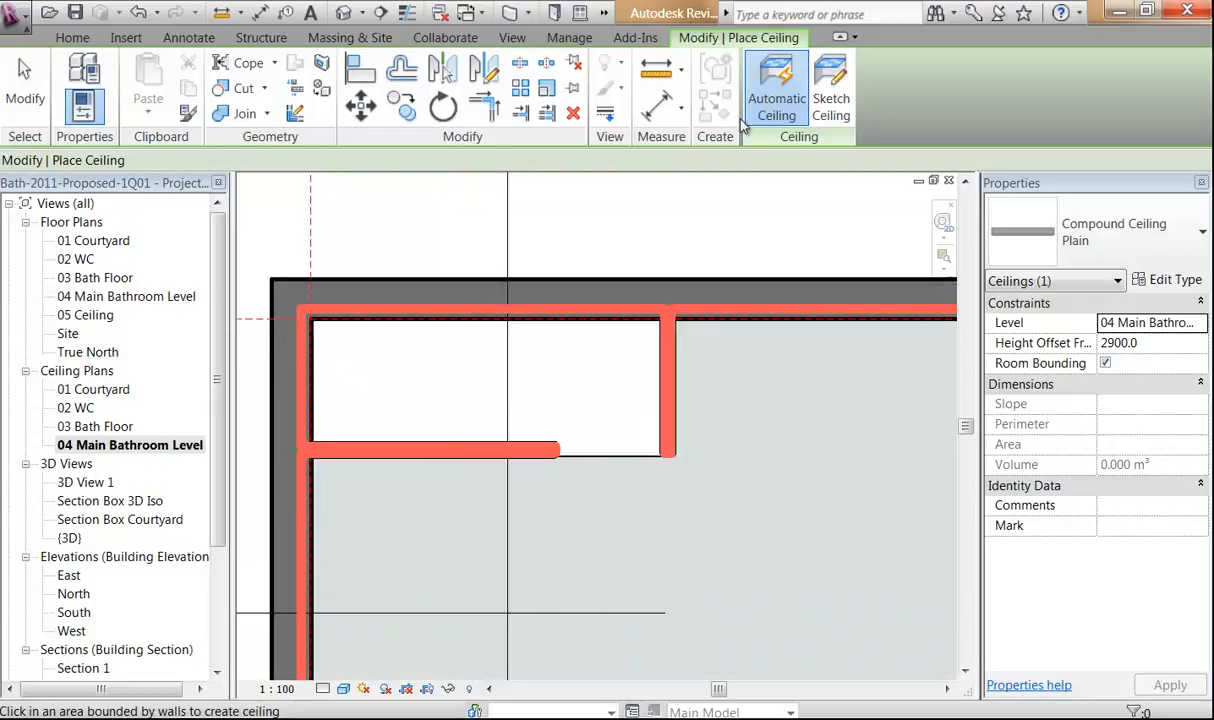
click(834, 93)
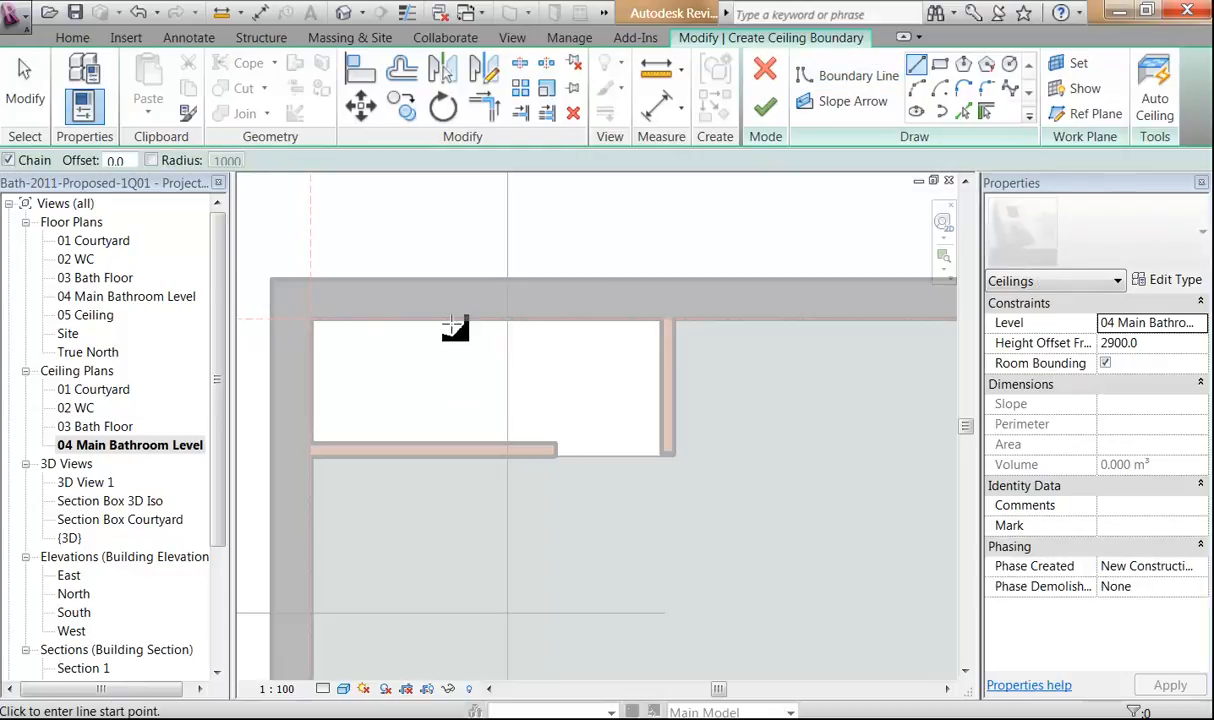
click(986, 113)
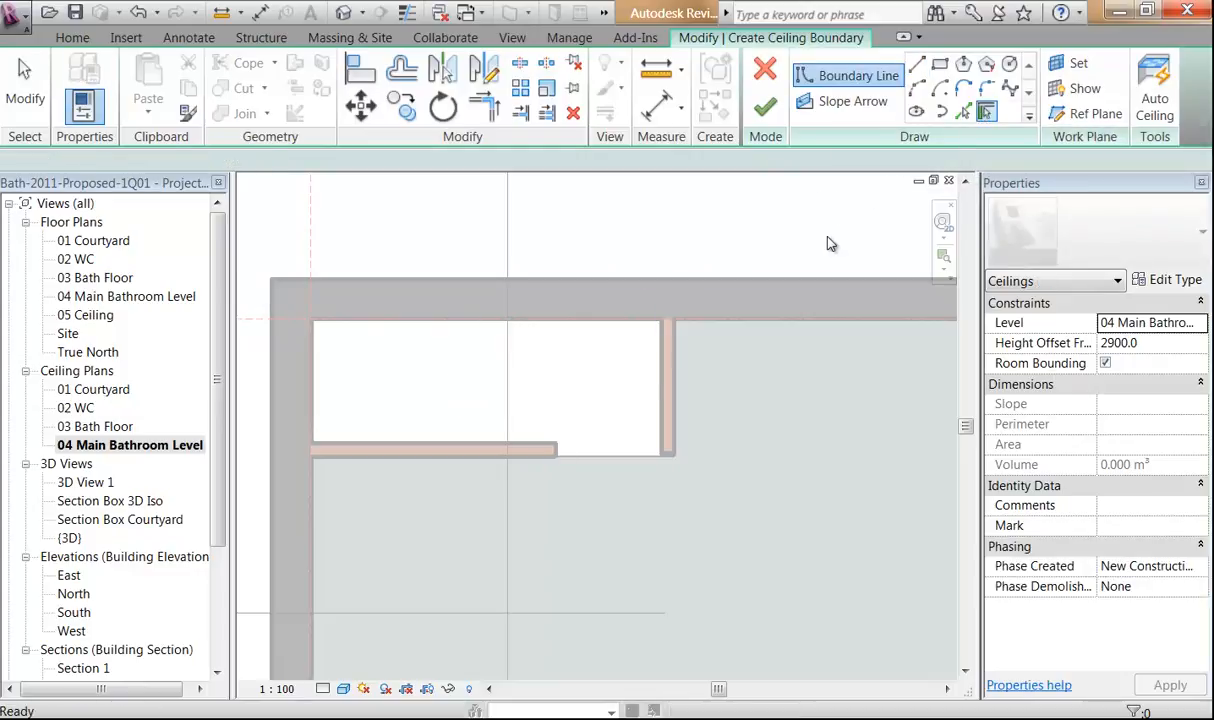
click(422, 320)
click(299, 360)
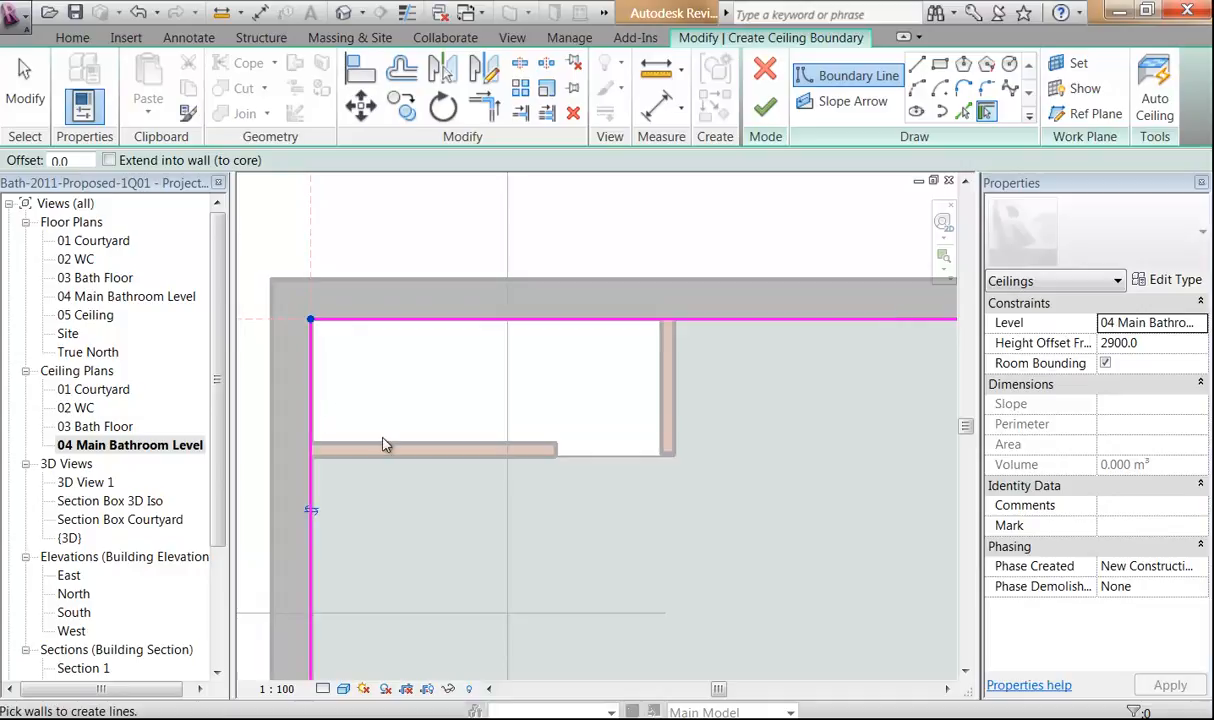
Add ceiling boundary lines from the two partition walls, along the faces inside the corner enclosure.
click(385, 447)
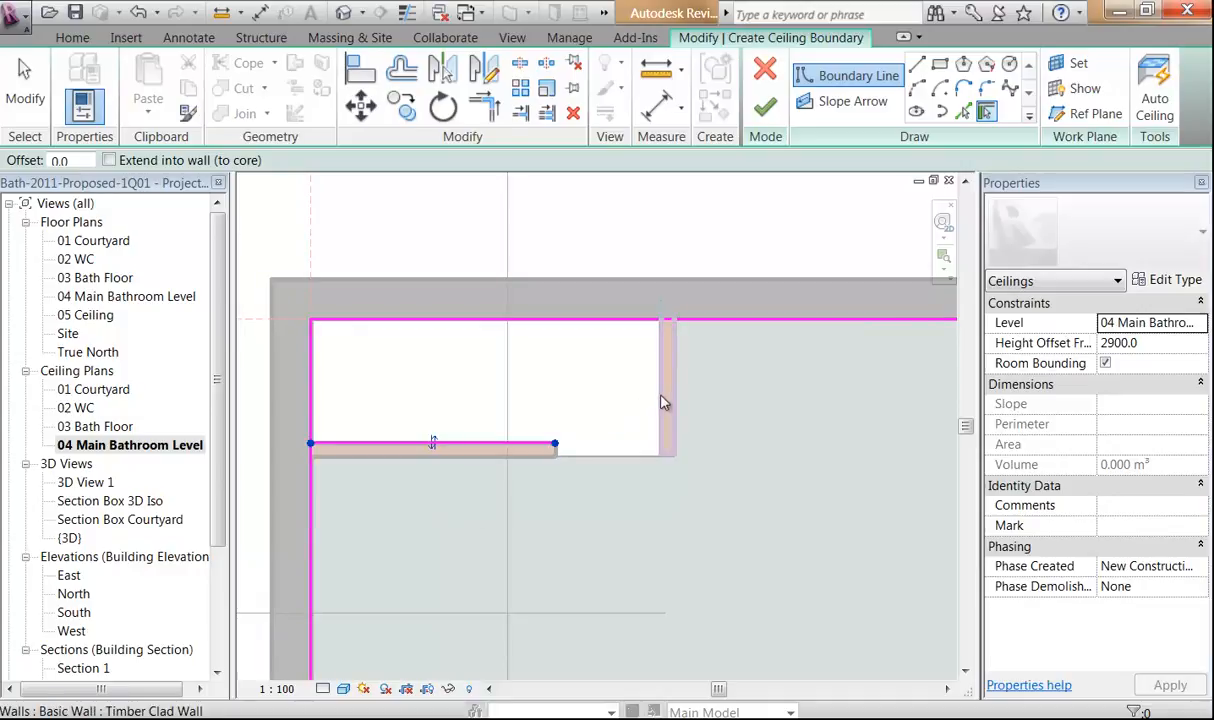
click(661, 402)
scroll(548, 398, up, 1)
middle_drag(548, 398, 614, 415)
scroll(595, 418, up, 2)
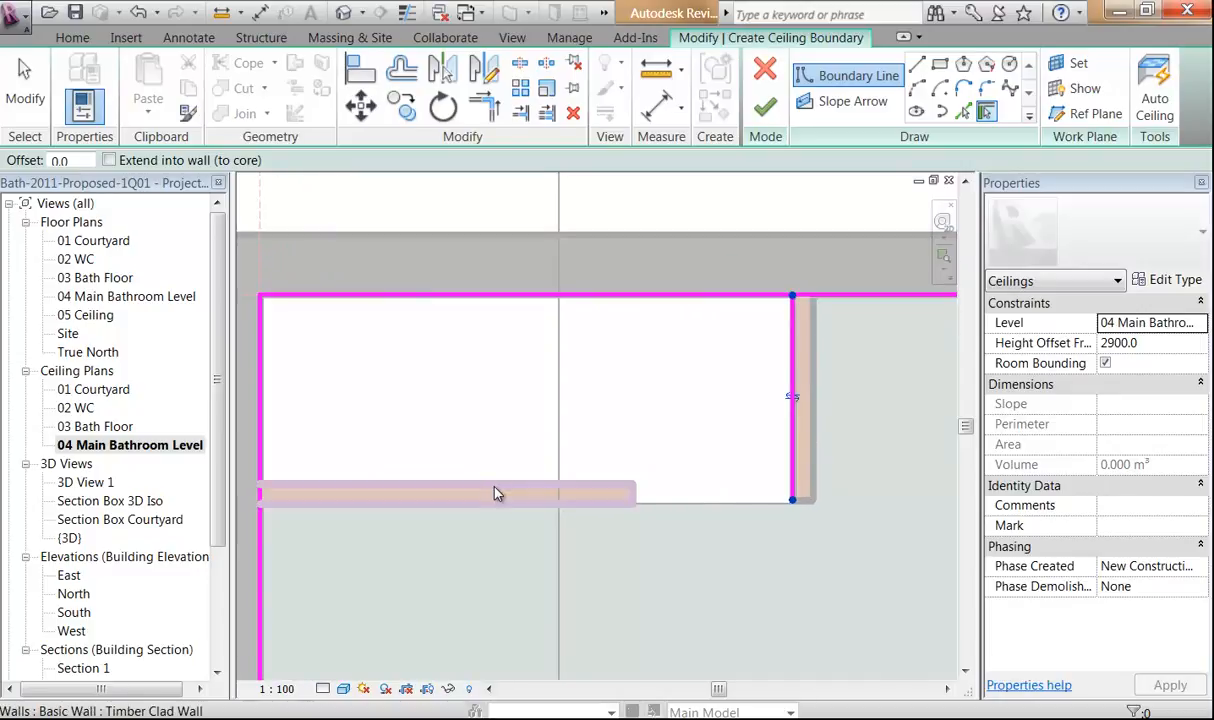
click(396, 490)
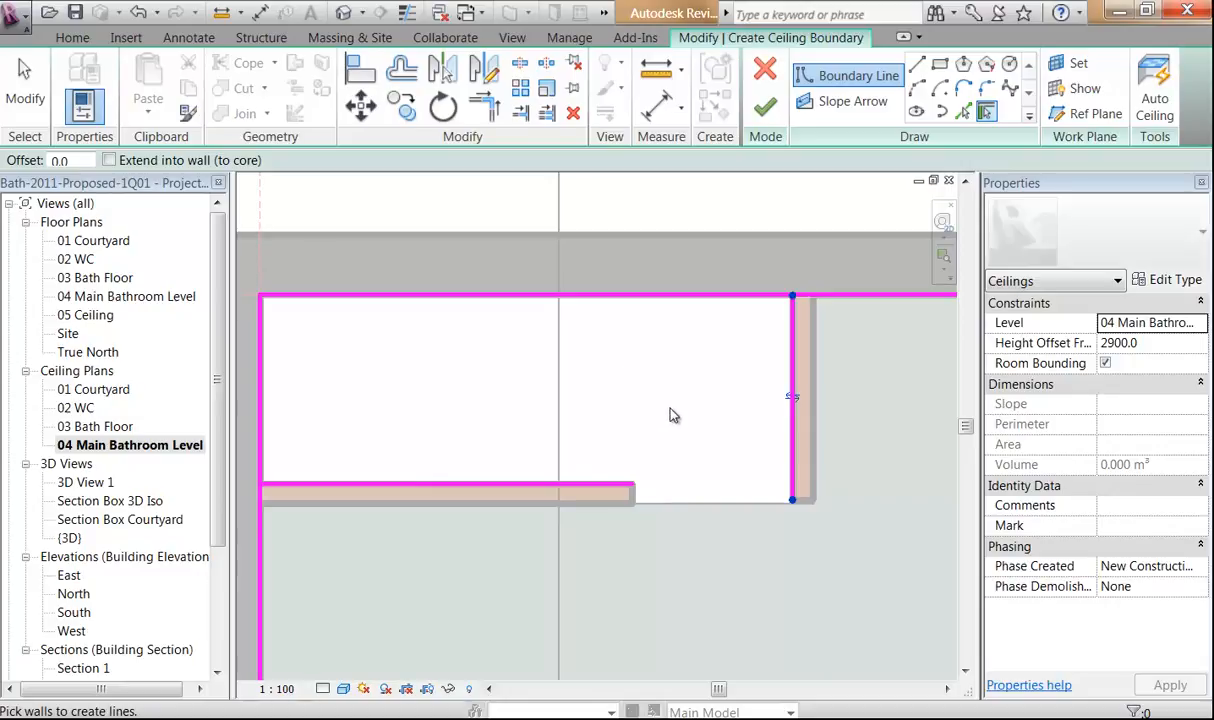
click(636, 500)
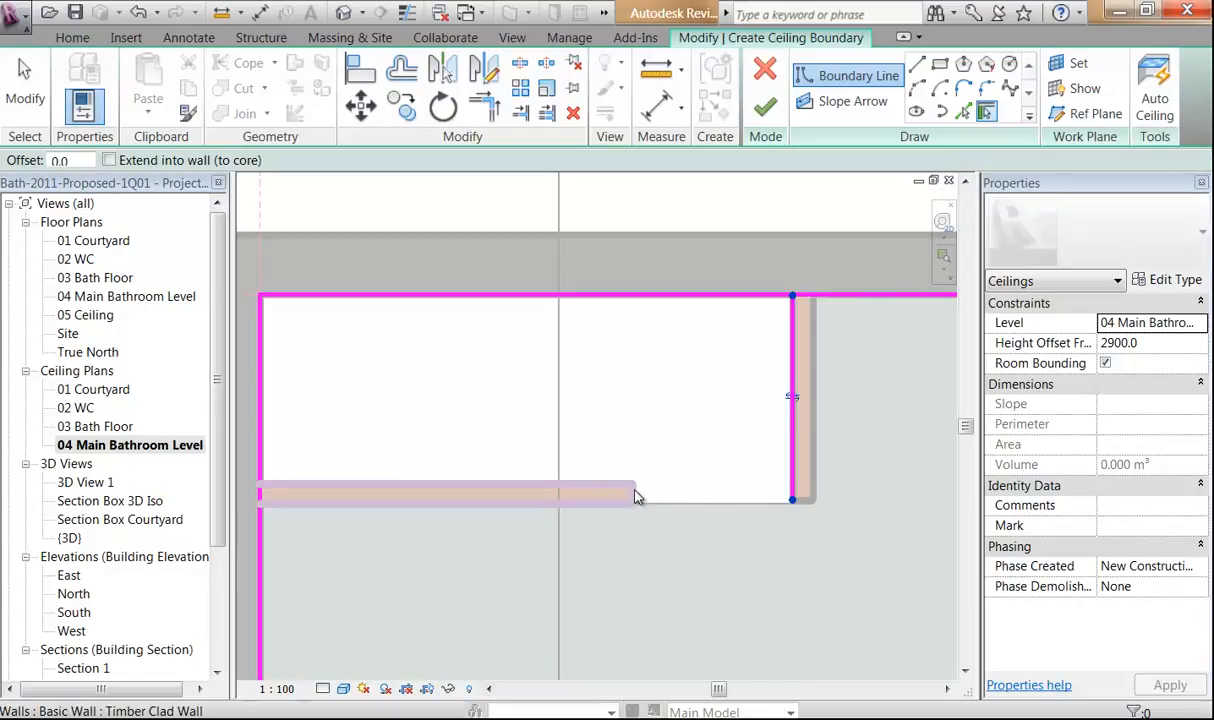
Trim the outer-wall boundary lines to the partition lines so the sketch keeps only the enclosure's corners.
click(491, 108)
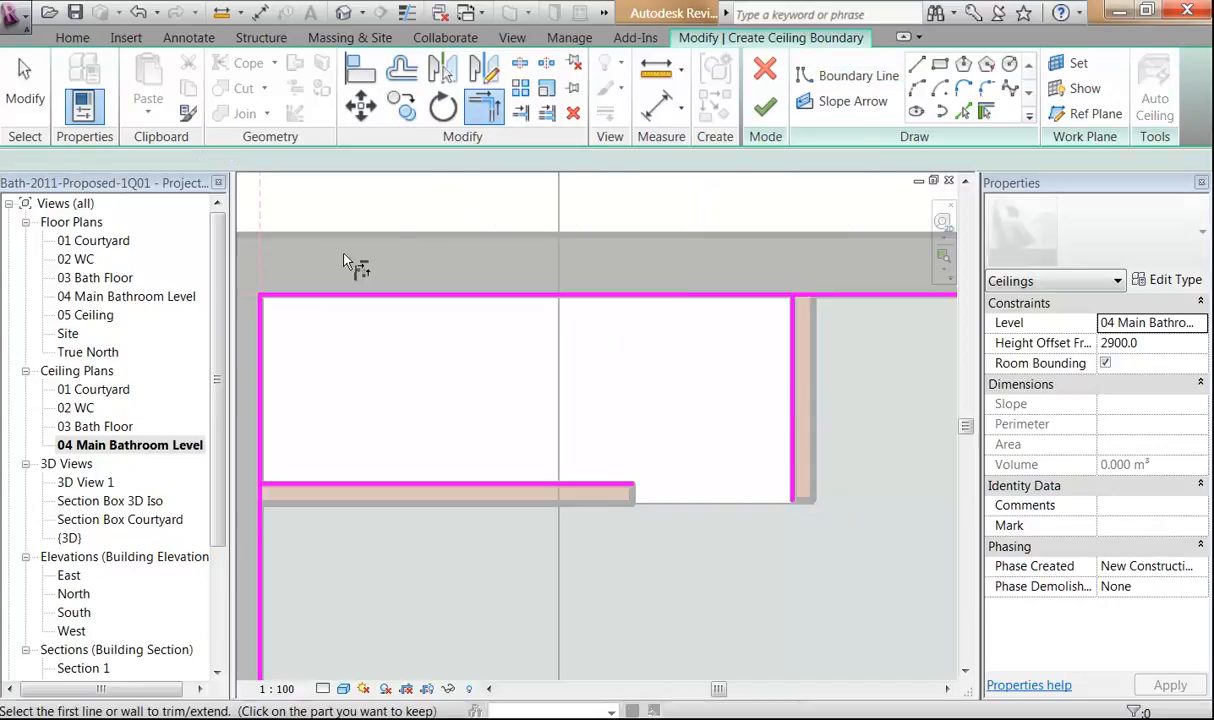
click(264, 364)
click(322, 487)
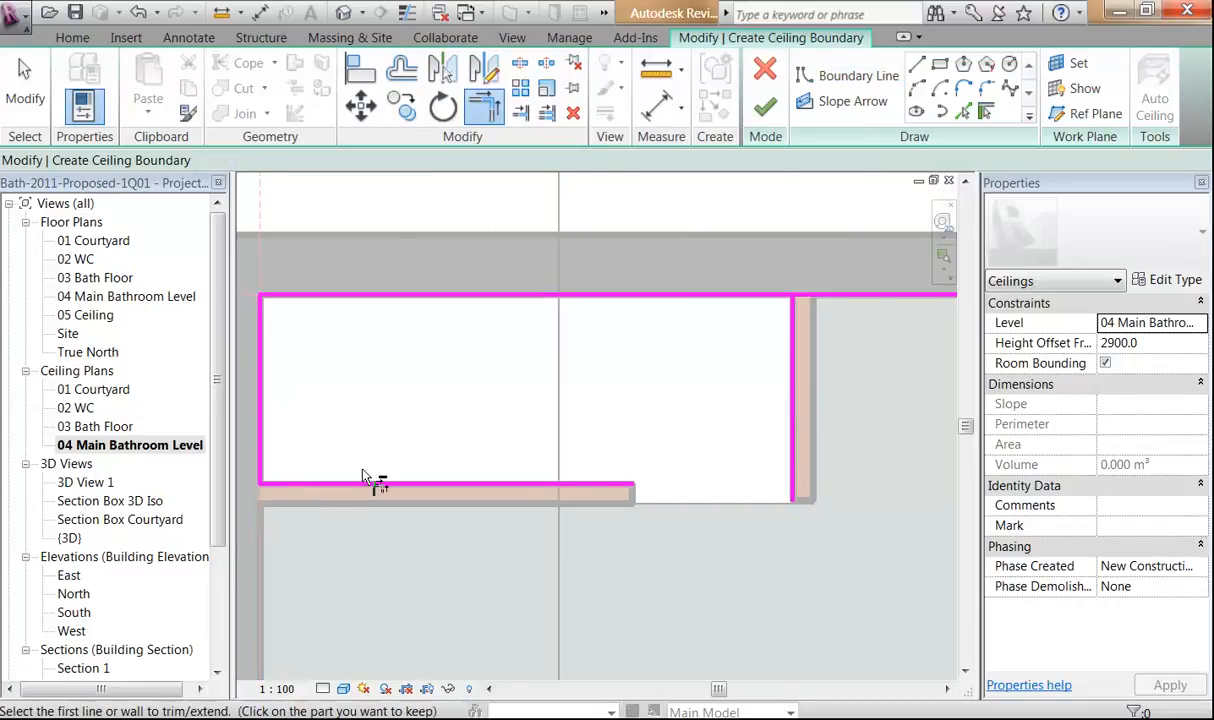
click(772, 298)
click(793, 328)
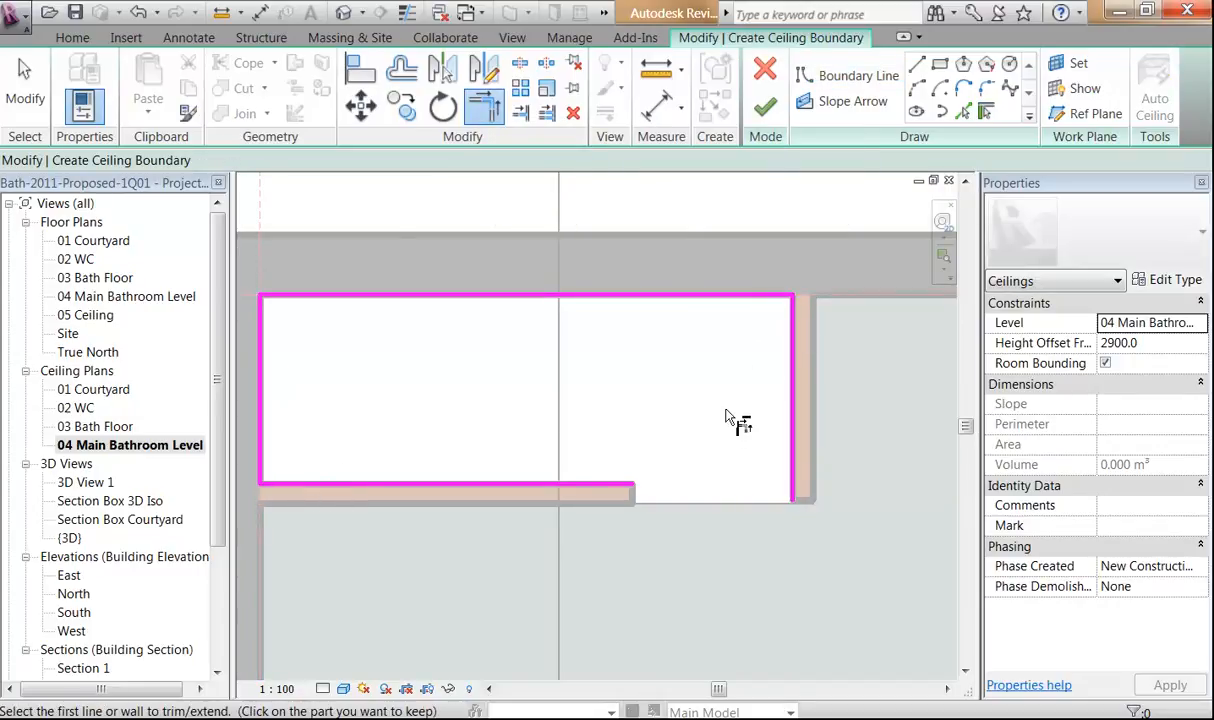
Draw ceiling boundary lines down the short partition's end face and across the doorway opening to the other partition.
middle_drag(726, 424, 607, 393)
scroll(572, 417, up, 3)
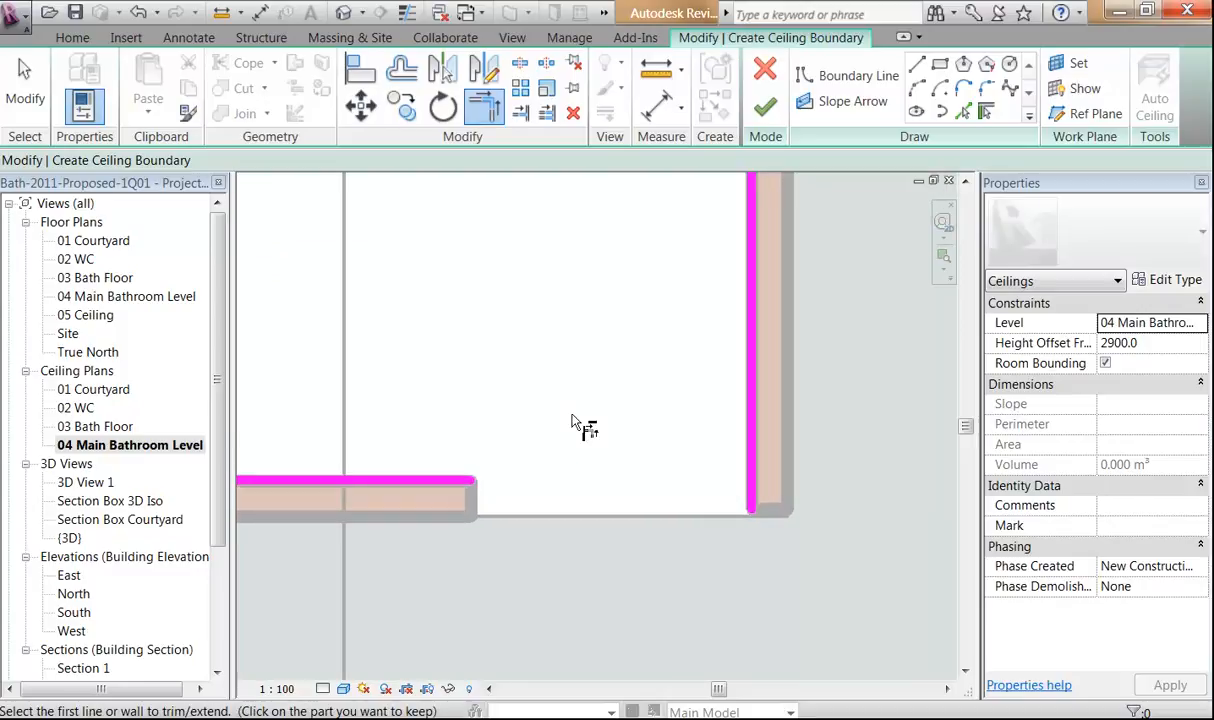
middle_drag(550, 449, 529, 441)
scroll(529, 441, up, 2)
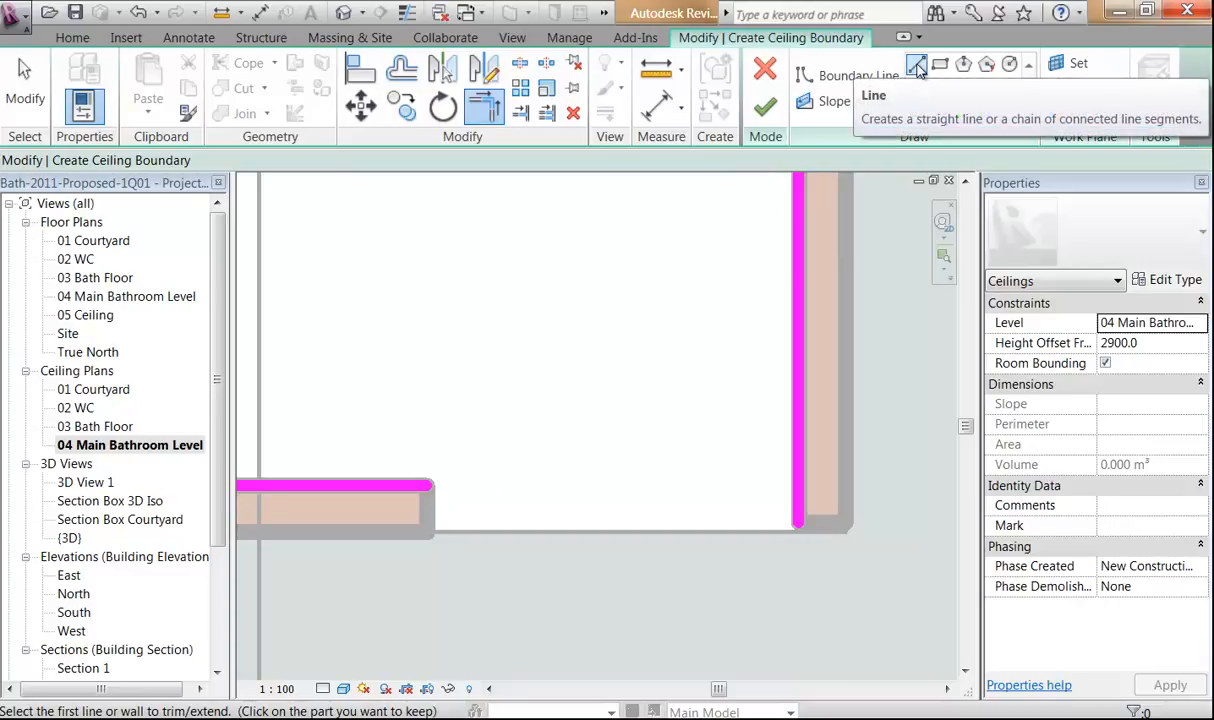
click(917, 67)
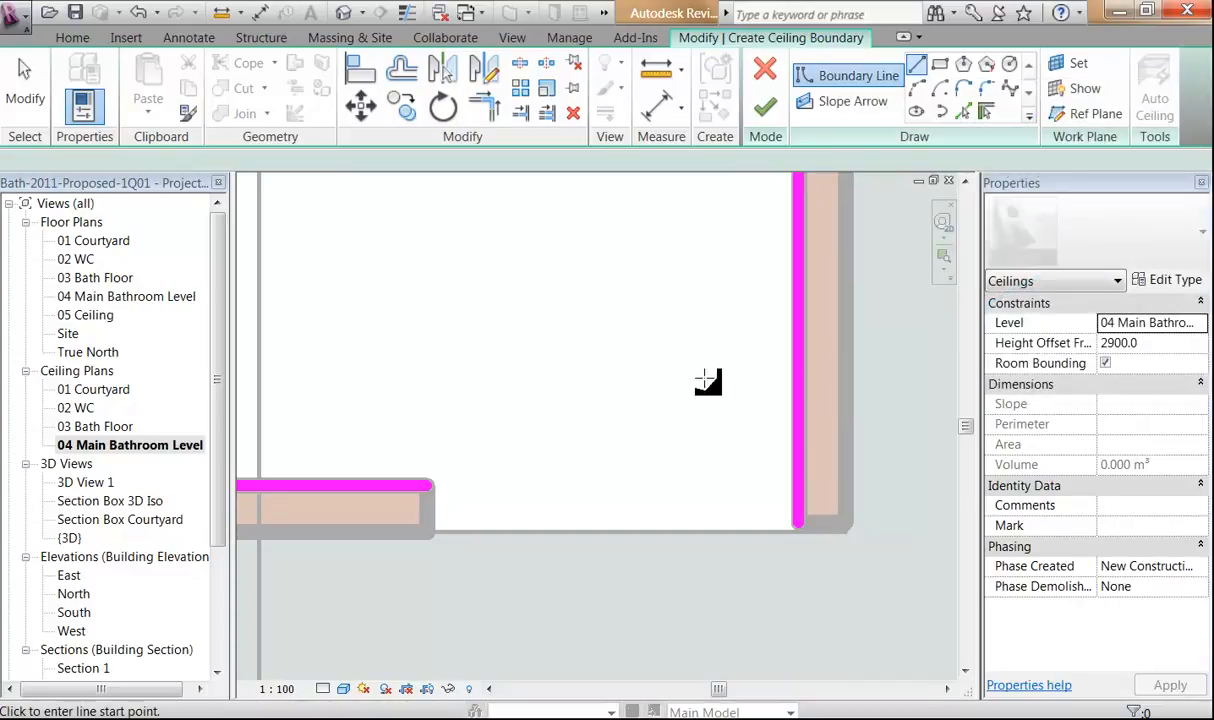
click(427, 486)
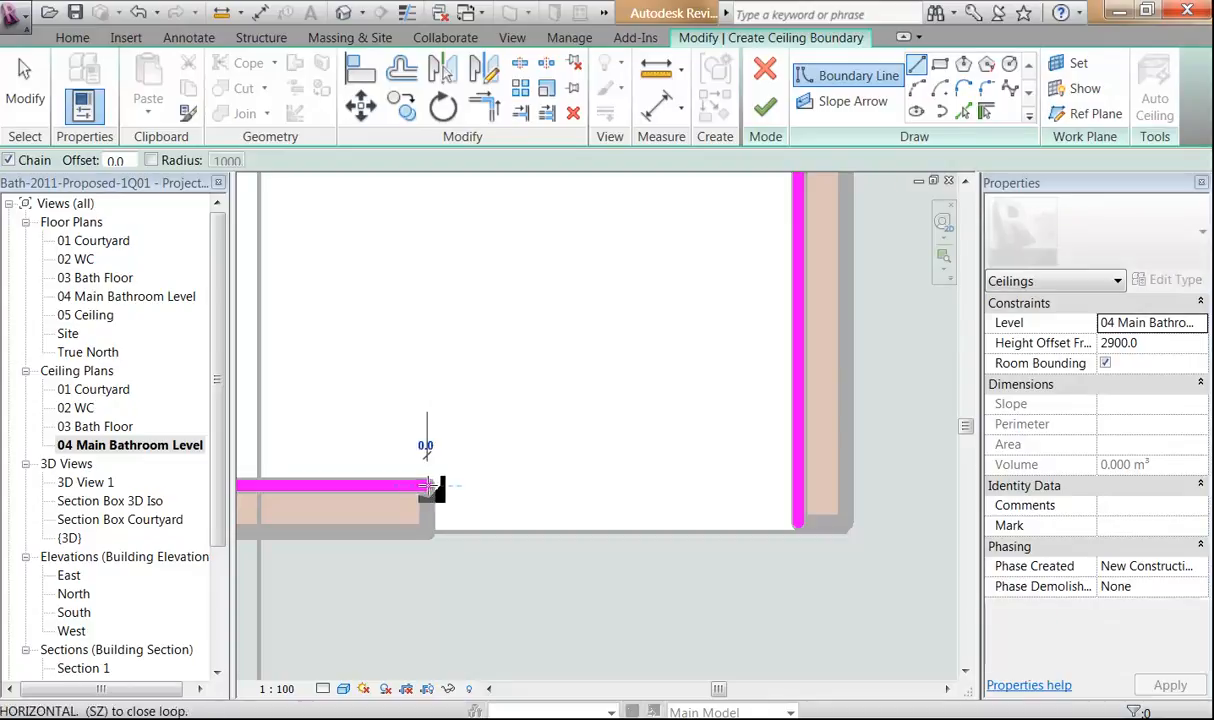
click(428, 531)
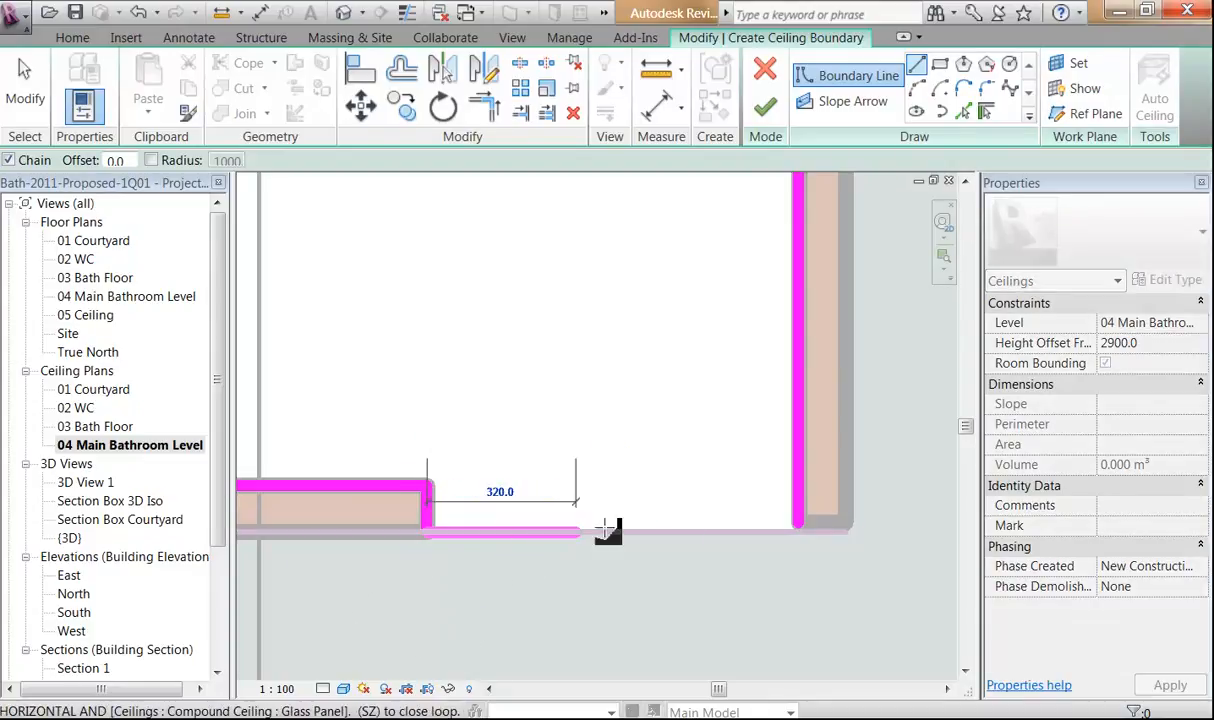
click(802, 531)
right_click(630, 386)
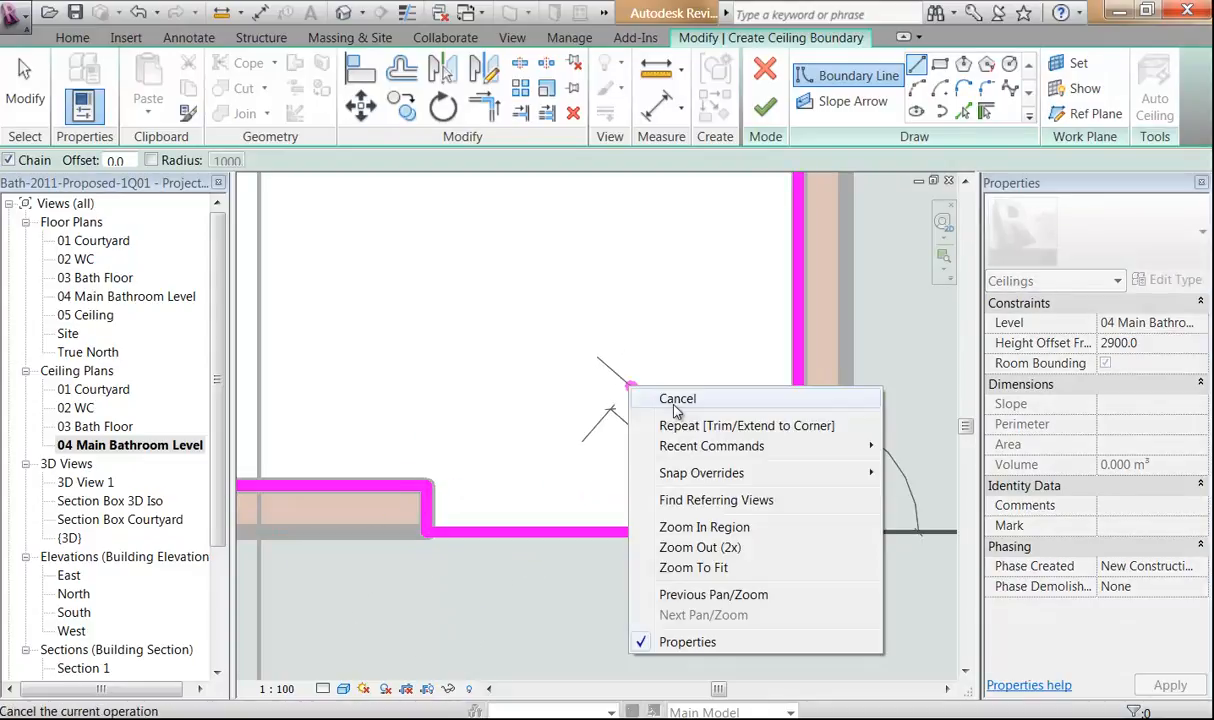
click(671, 405)
Trim the other partition's boundary line and the line across the opening to a corner, closing the ceiling outline.
middle_drag(767, 516, 699, 458)
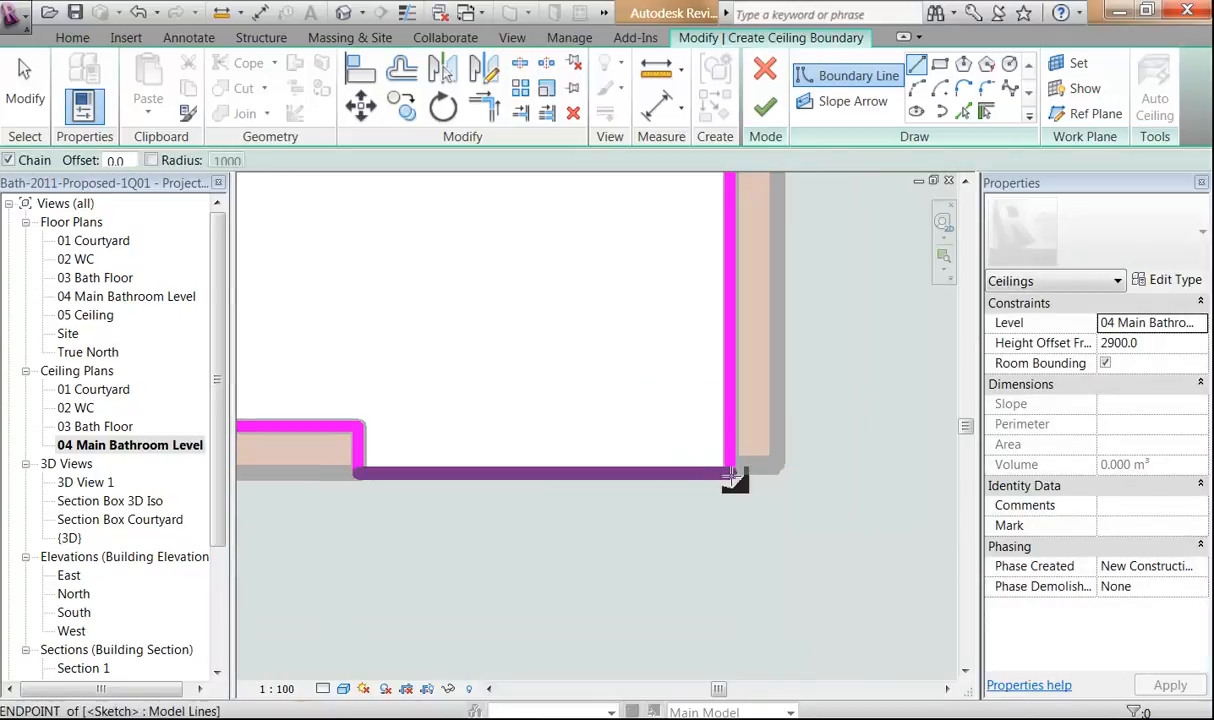
scroll(705, 459, up, 5)
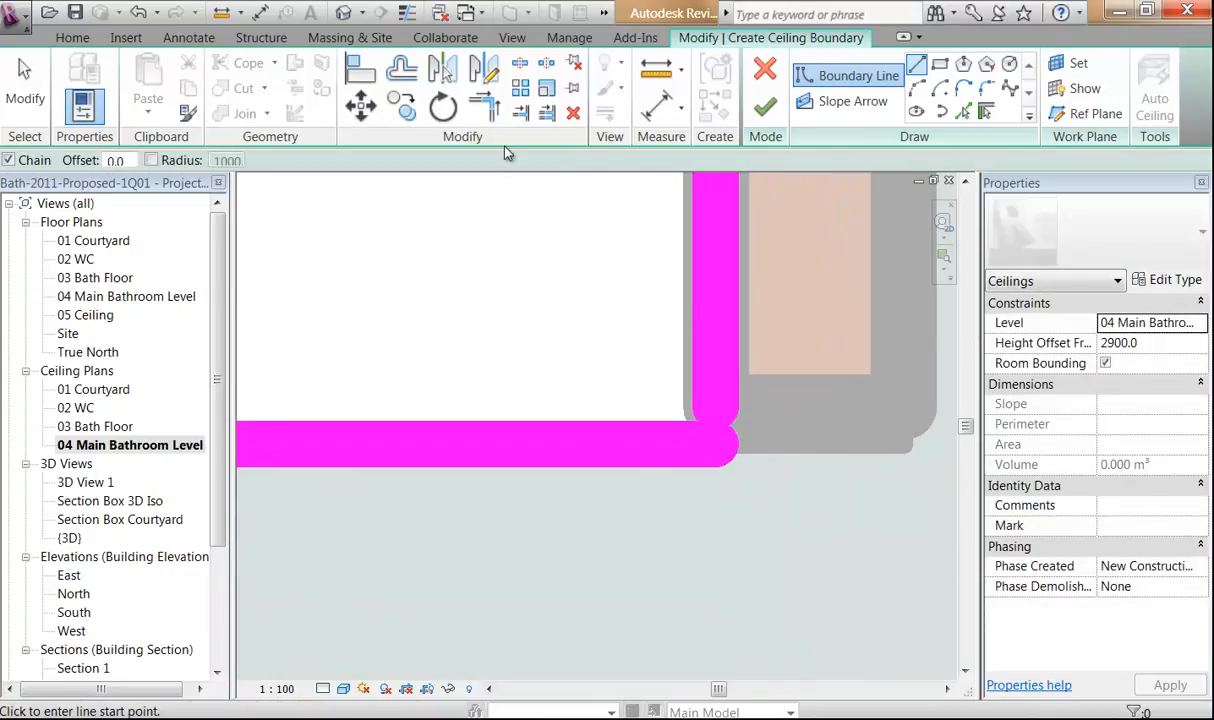
click(484, 105)
click(720, 355)
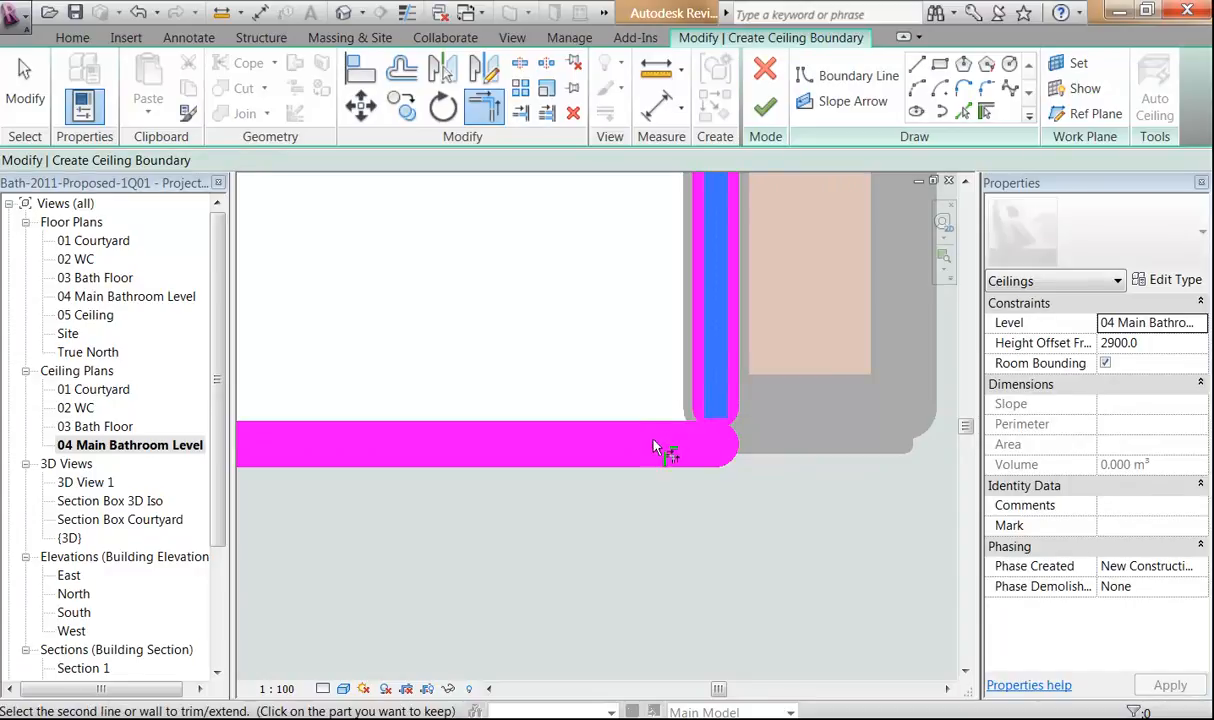
click(658, 445)
scroll(570, 318, down, 3)
scroll(510, 299, down, 1)
middle_drag(528, 319, 734, 463)
scroll(607, 390, down, 1)
middle_drag(610, 401, 670, 490)
scroll(530, 369, down, 1)
middle_drag(565, 398, 710, 420)
scroll(690, 404, down, 2)
scroll(690, 404, up, 1)
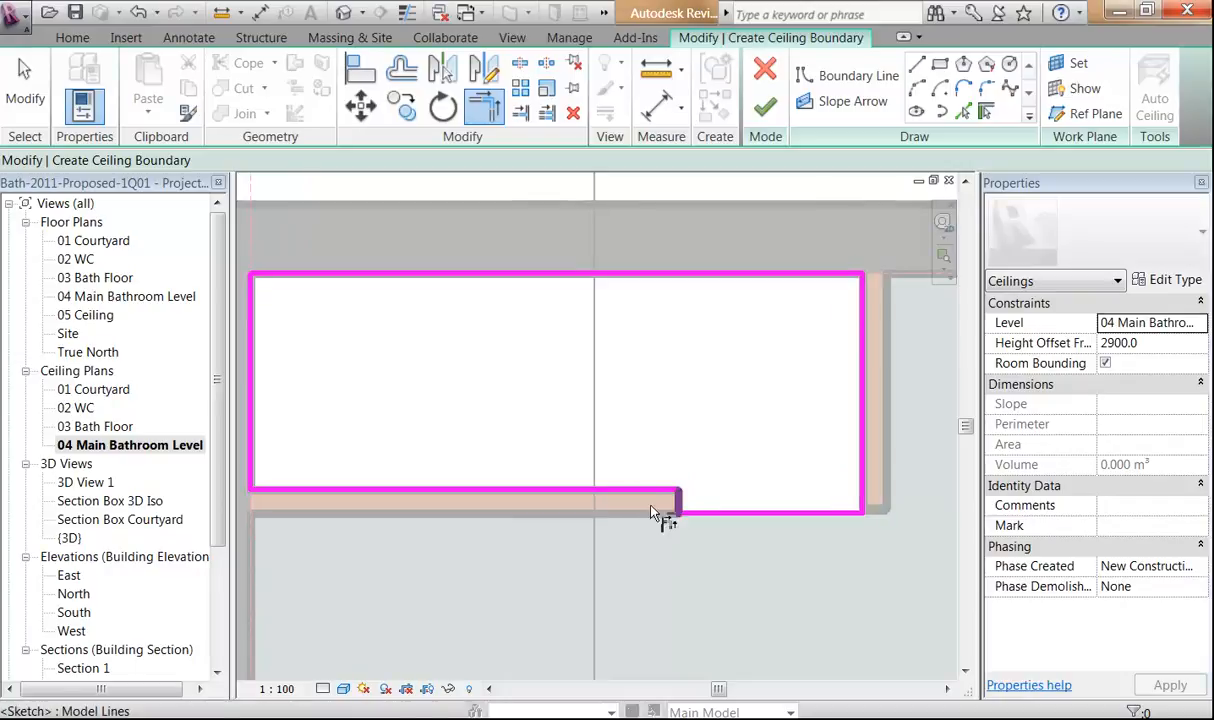
middle_drag(711, 399, 740, 421)
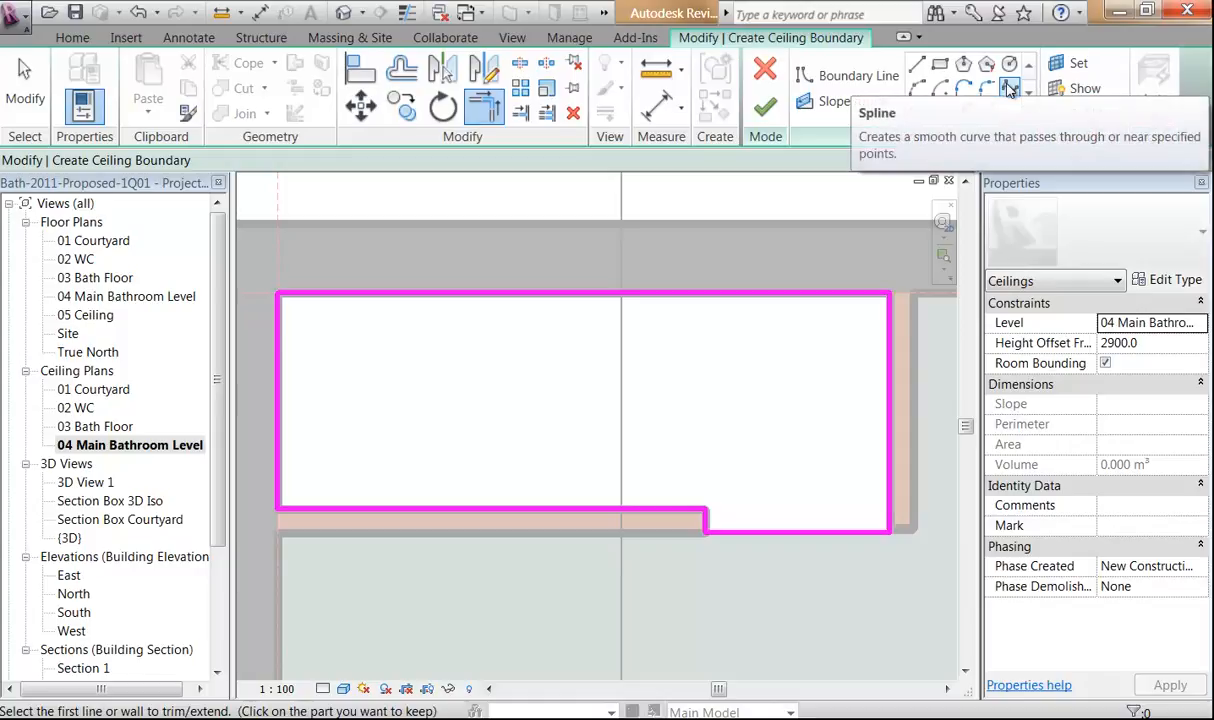
Set the sketched ceiling's height offset from level to 2700.
click(916, 64)
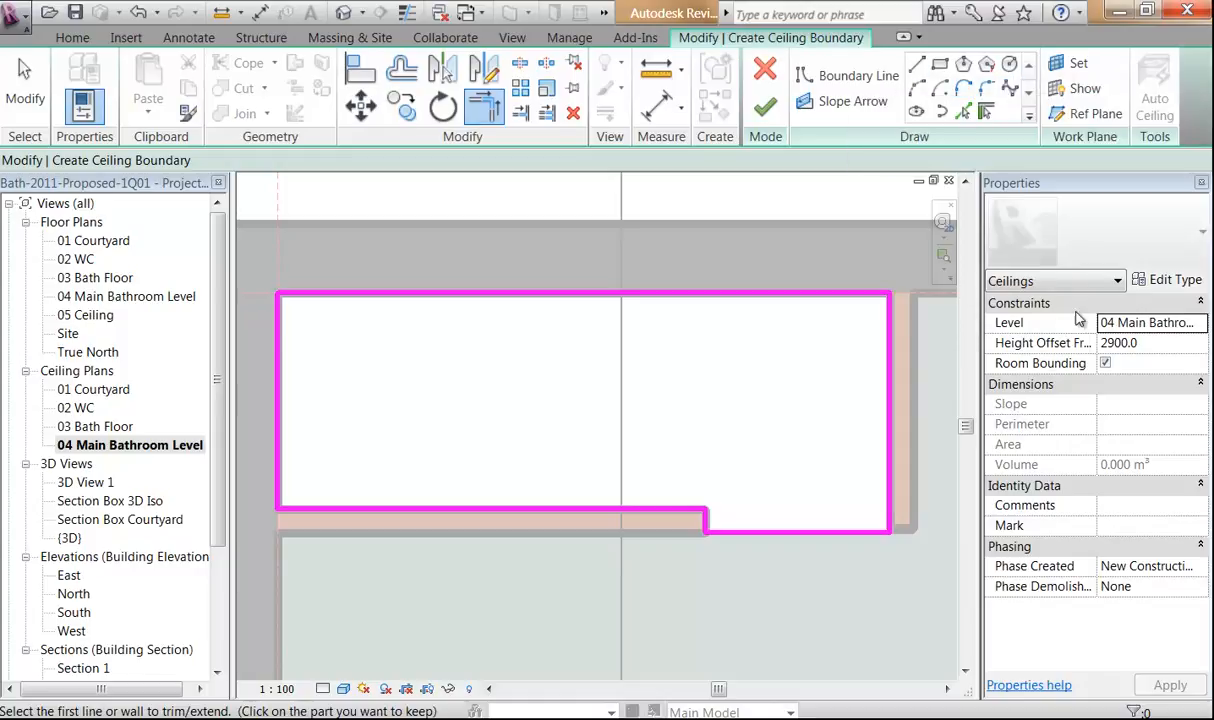
click(1159, 344)
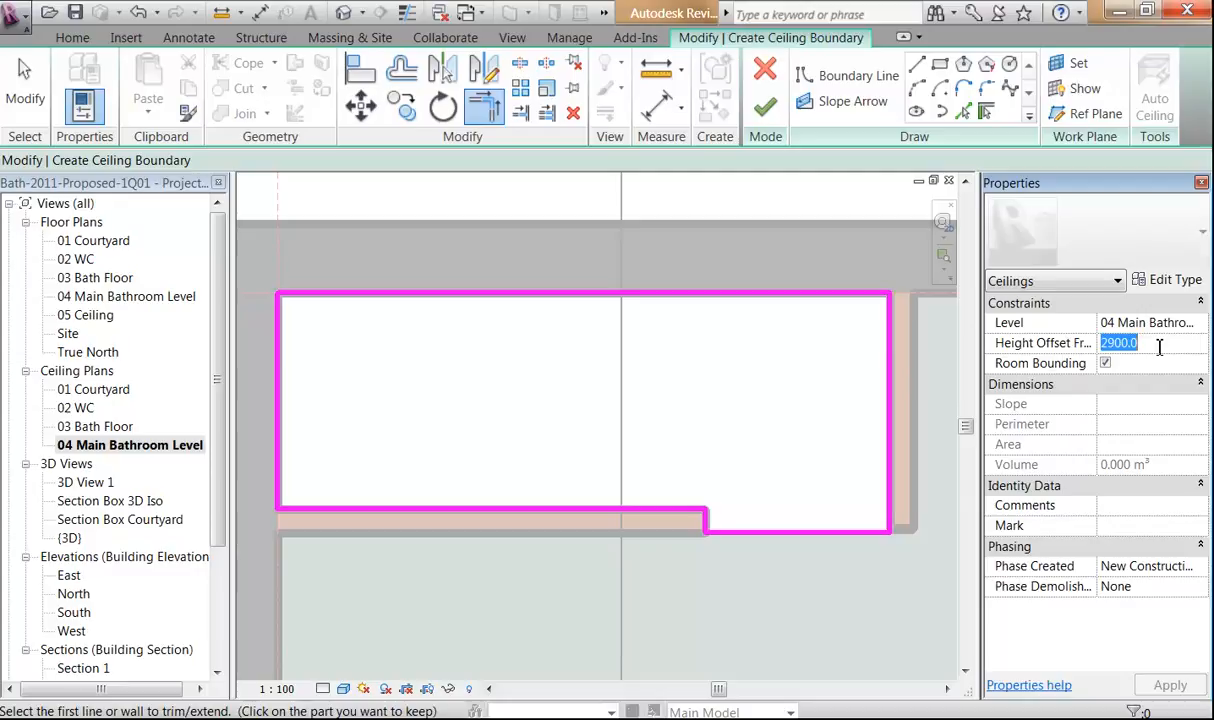
text(27)
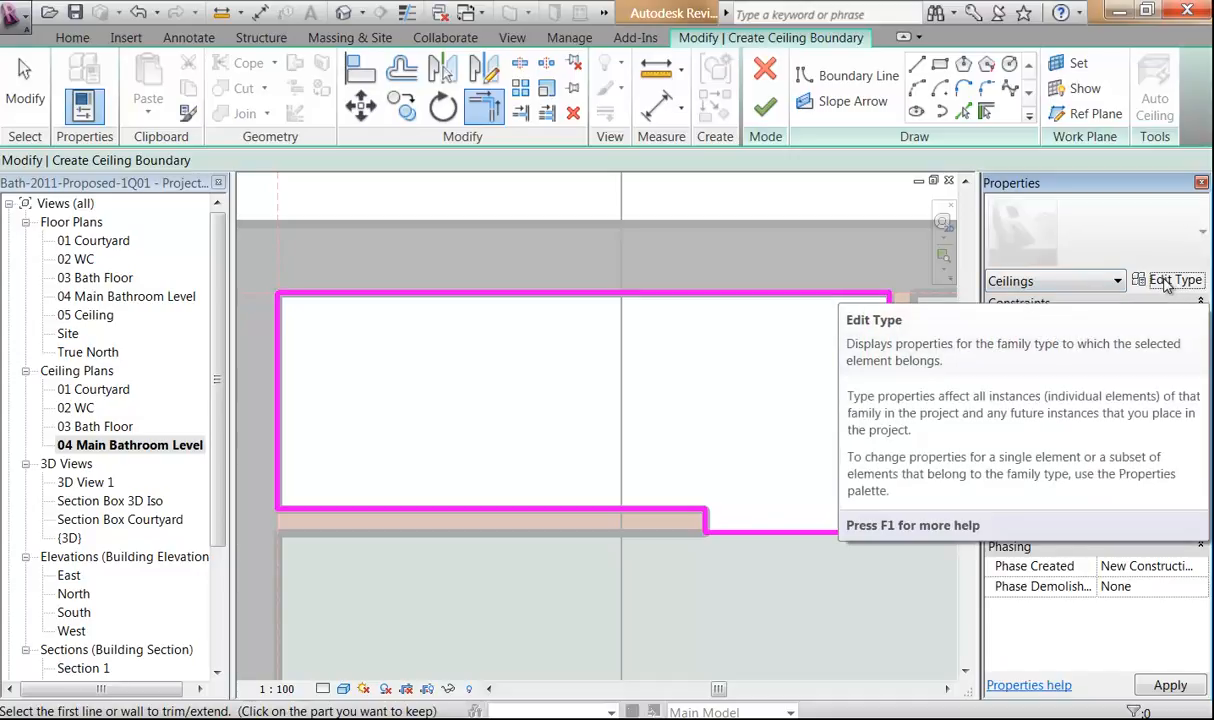
Duplicate the Plain compound ceiling type under the name Bulkhead 300mm.
click(1166, 282)
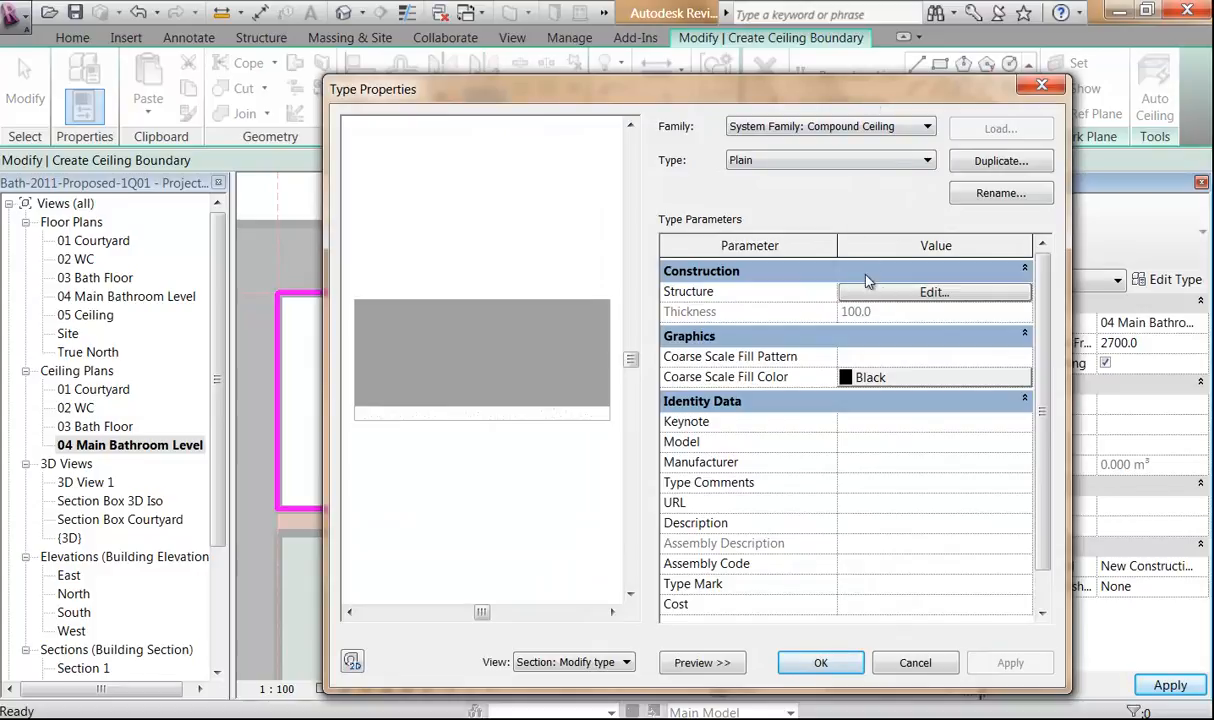
click(1001, 161)
text(Bulkhead 300mm)
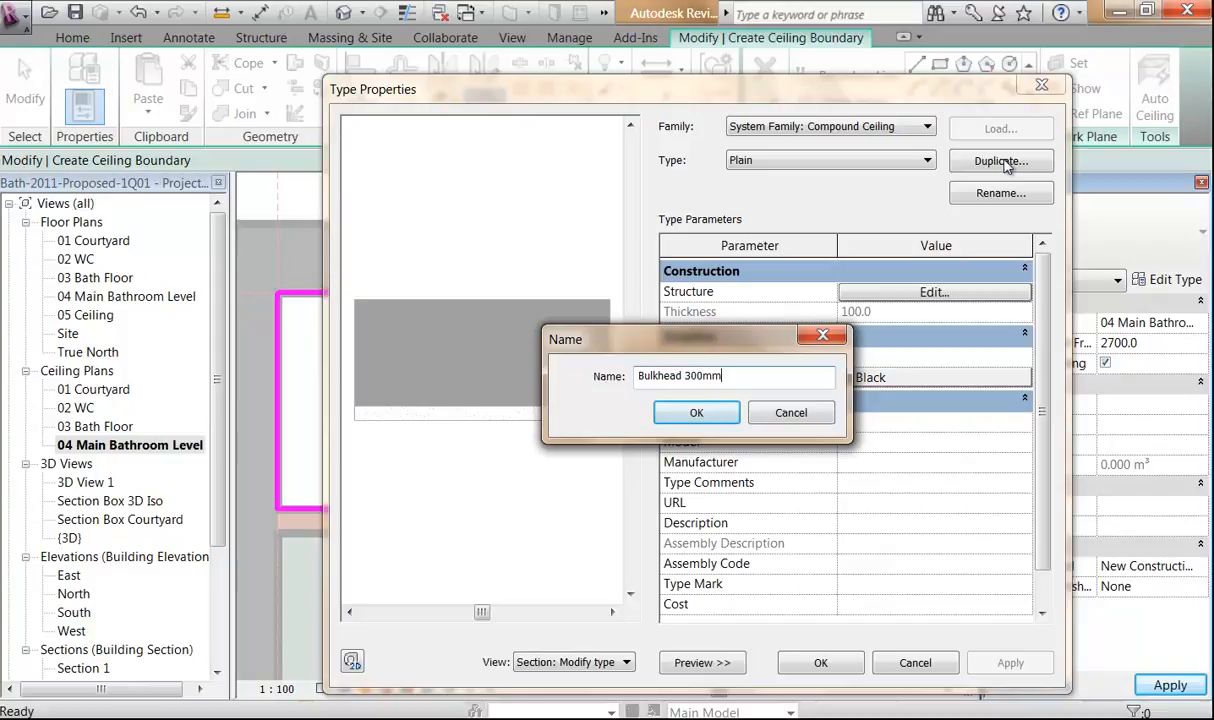
click(681, 420)
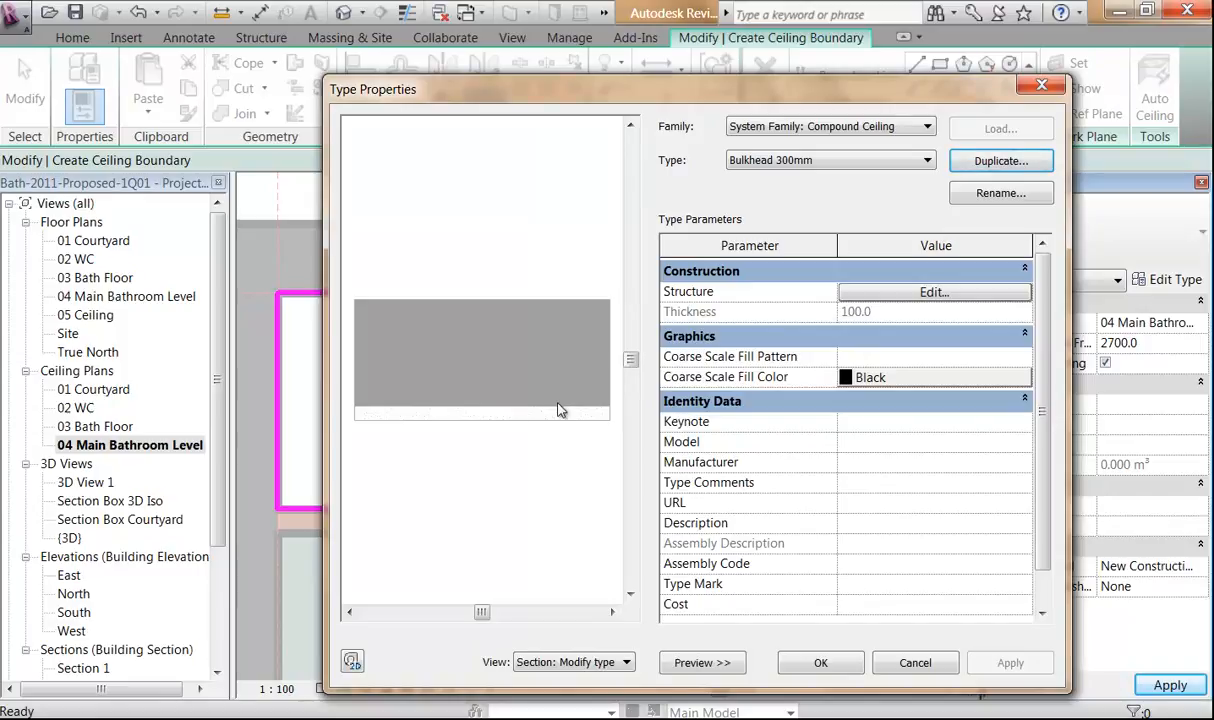
In the Bulkhead 300mm structure, move the Plasterboard layer inside the core boundary and delete the Metal - Stud Layer.
click(912, 294)
click(827, 294)
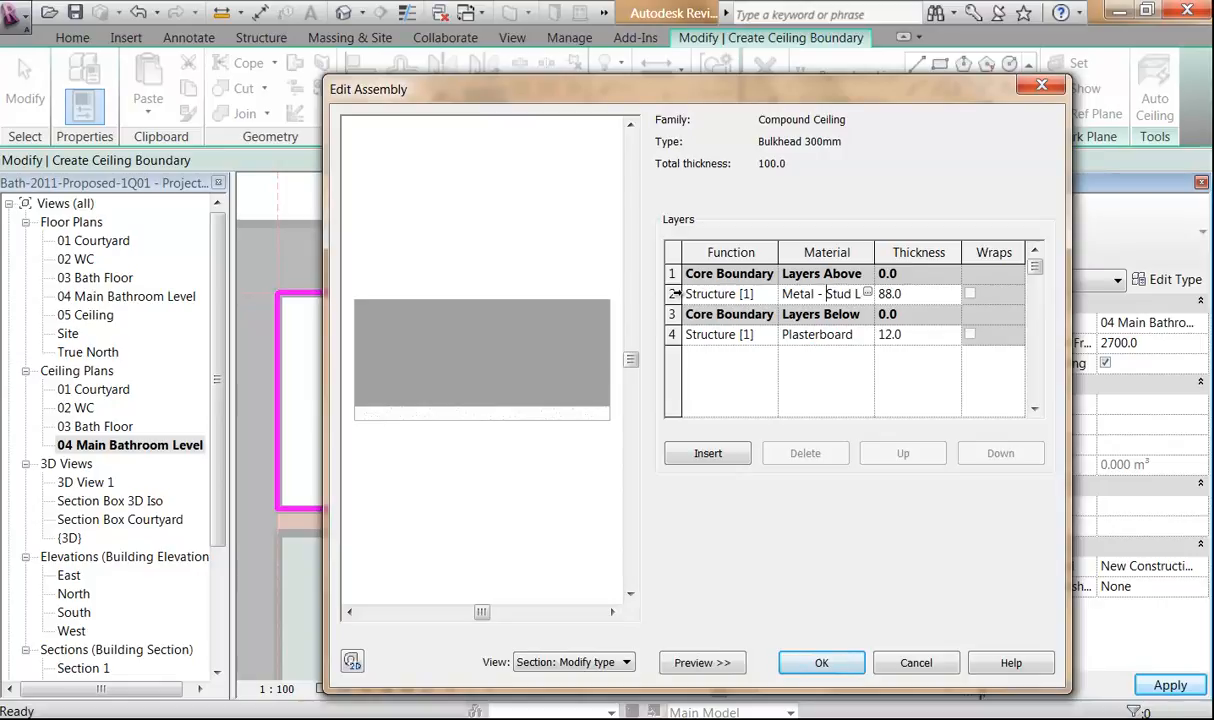
click(673, 293)
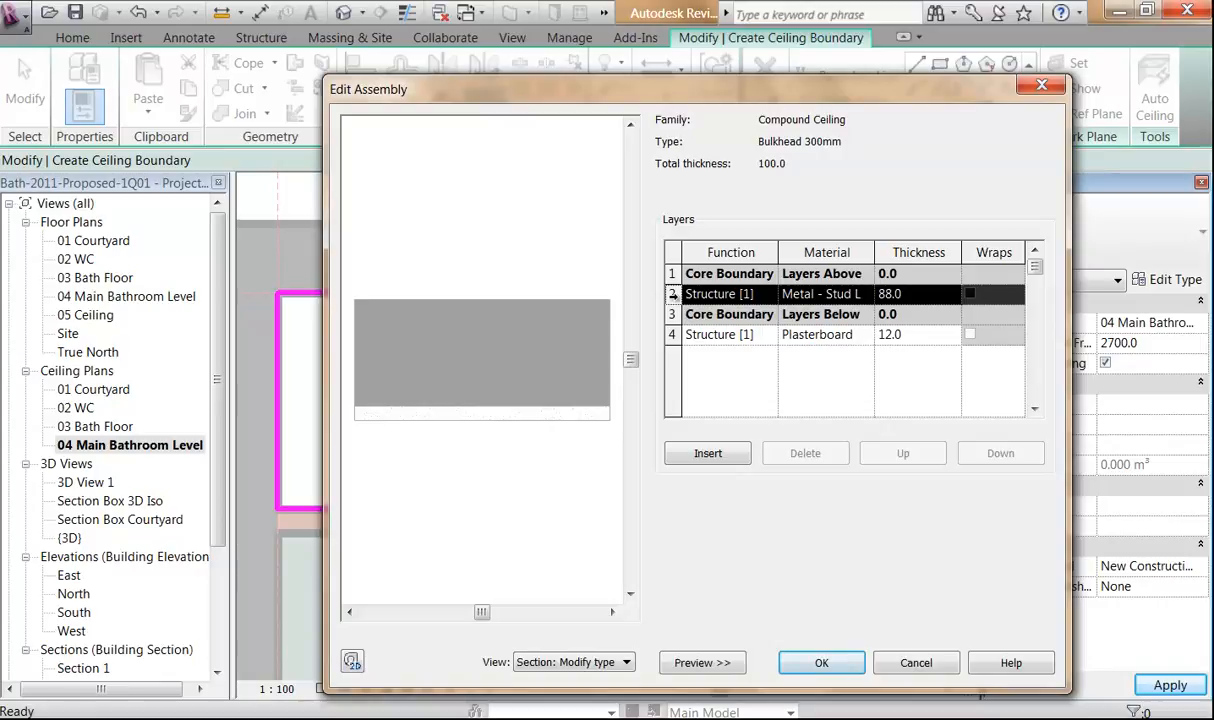
drag(874, 247, 921, 245)
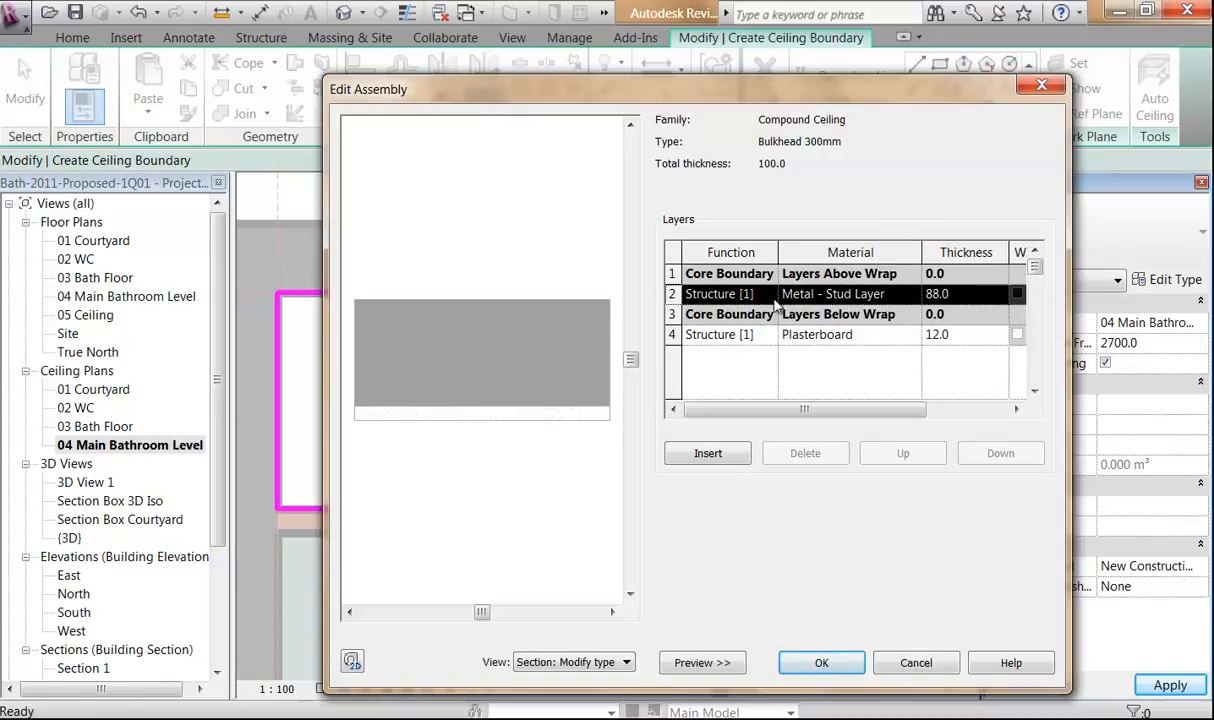
click(858, 293)
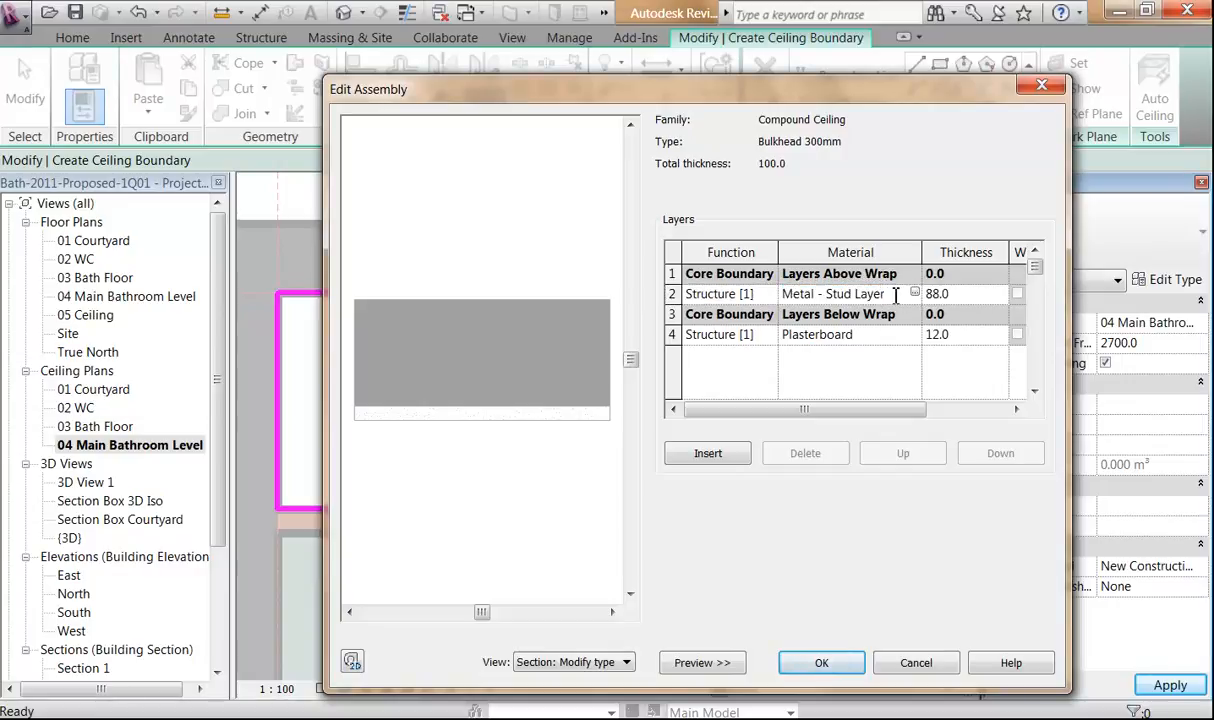
click(676, 294)
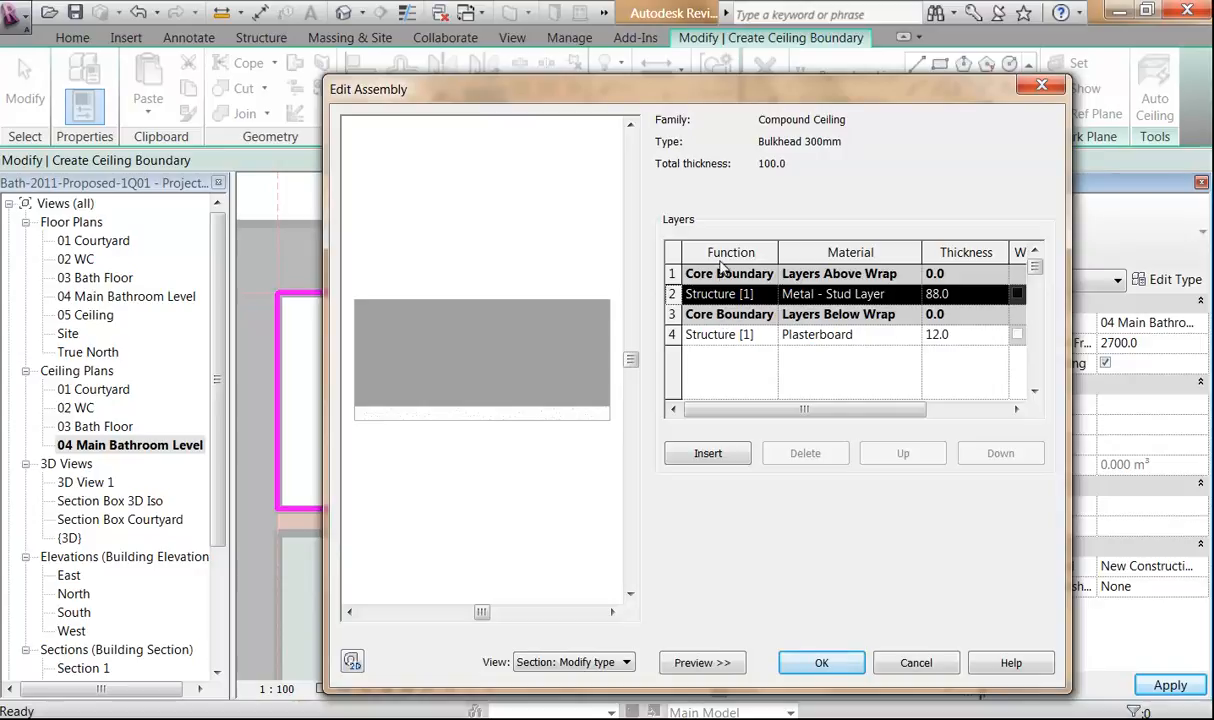
click(719, 336)
click(674, 334)
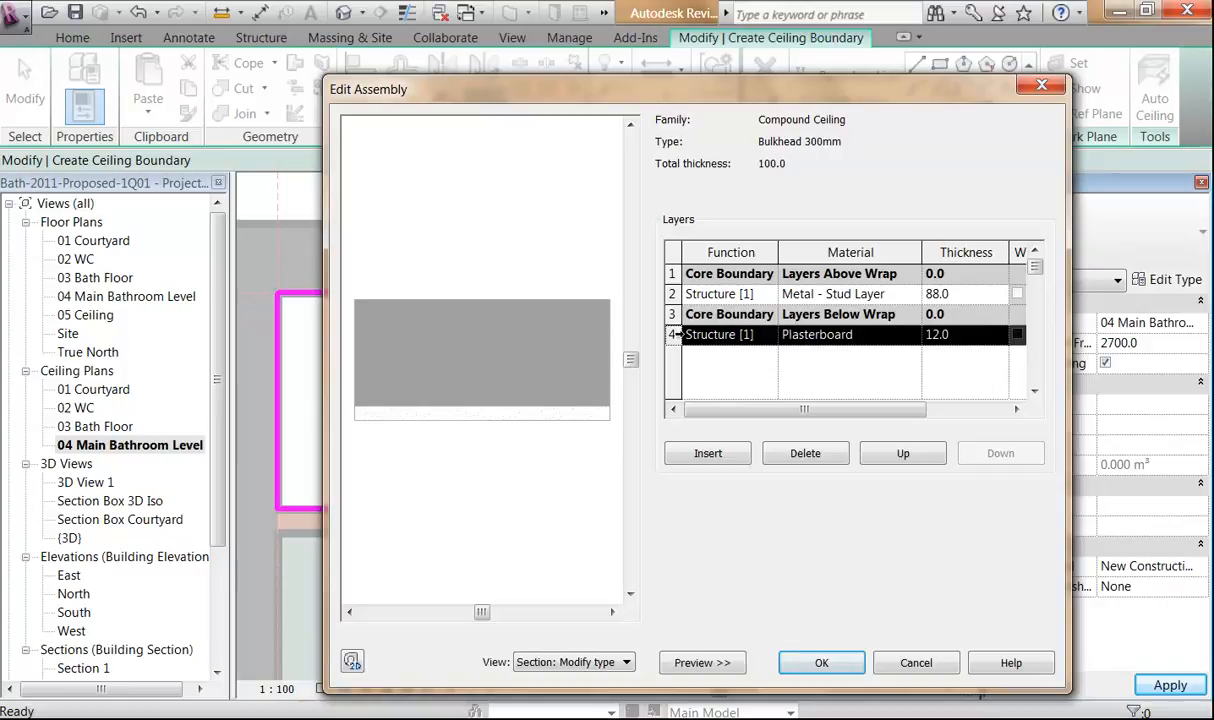
click(903, 455)
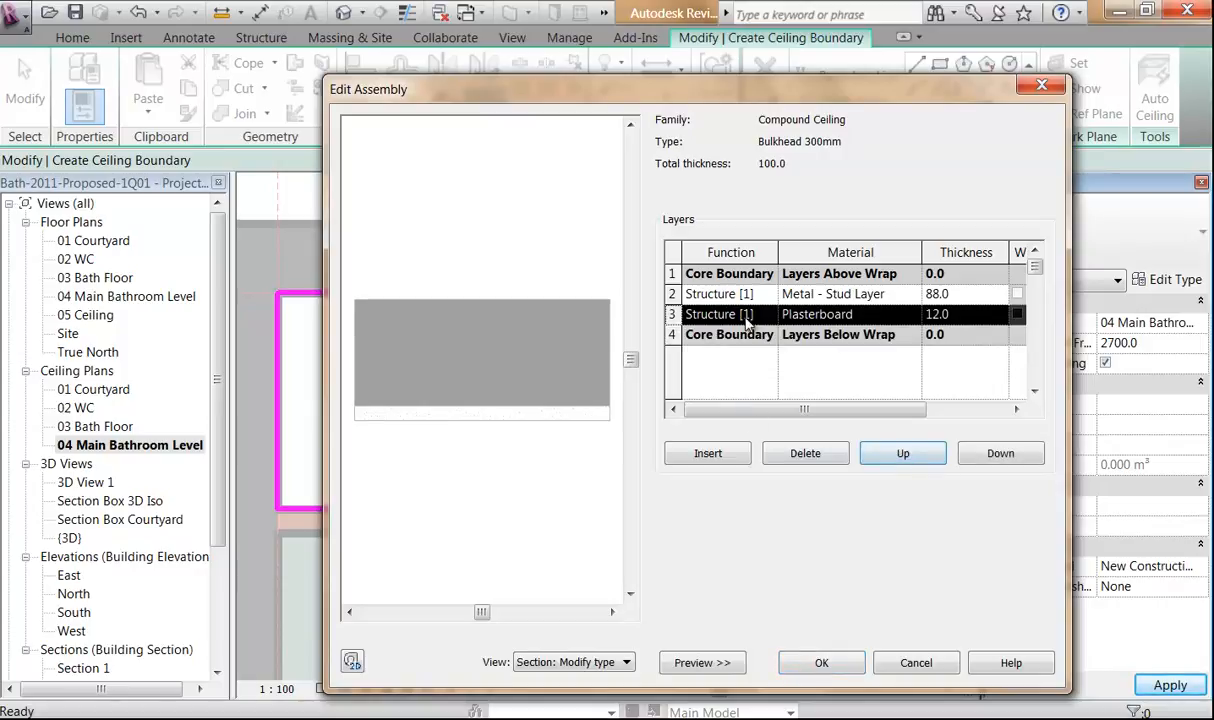
click(672, 294)
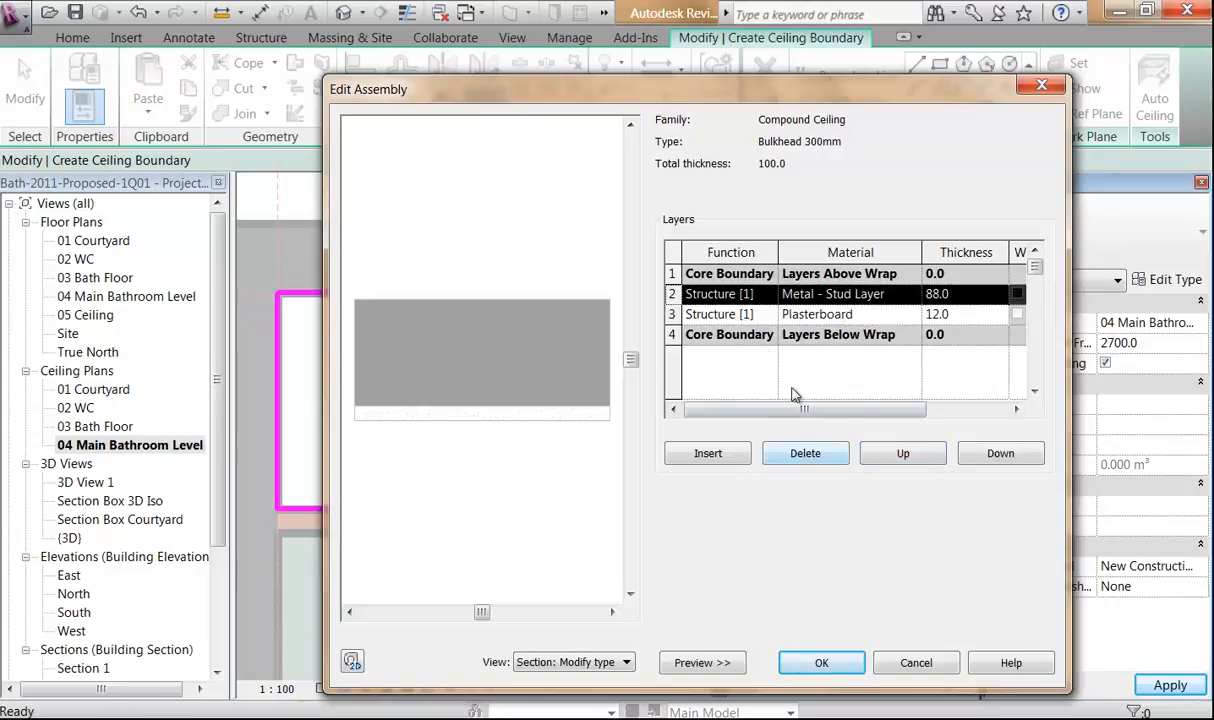
click(802, 454)
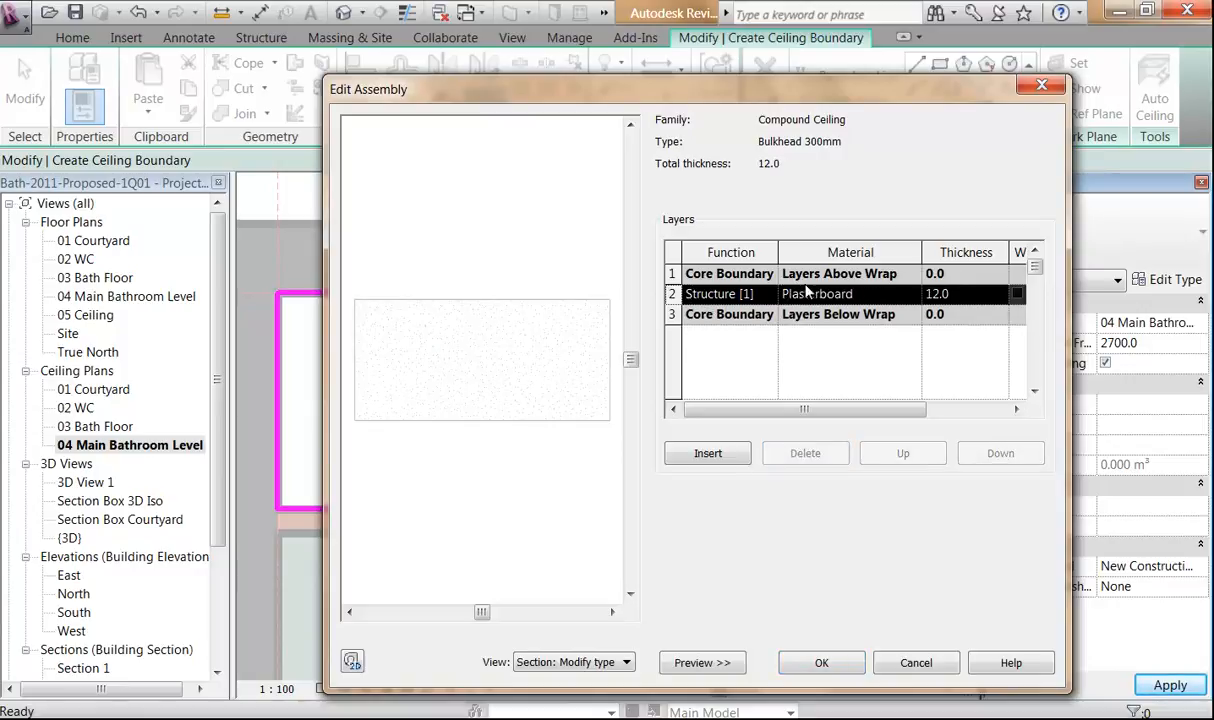
Set the Plasterboard layer's thickness to 300 and accept the structure and type properties.
click(835, 294)
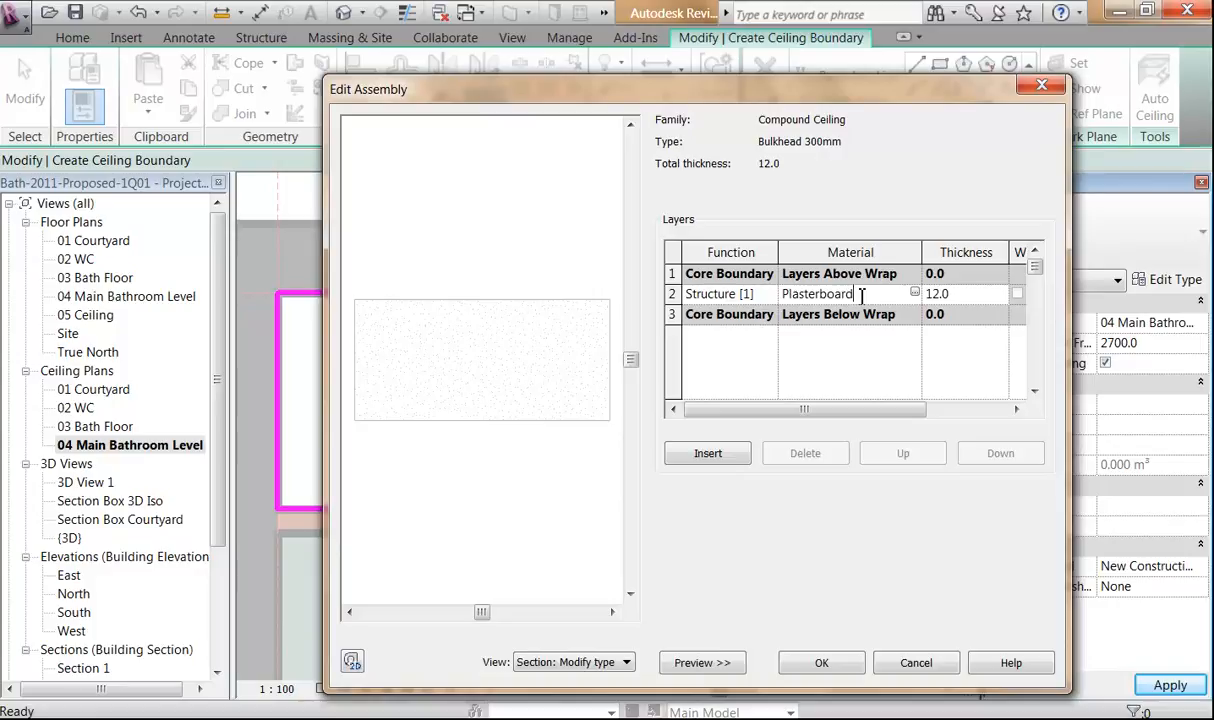
click(962, 303)
text(300)
click(885, 300)
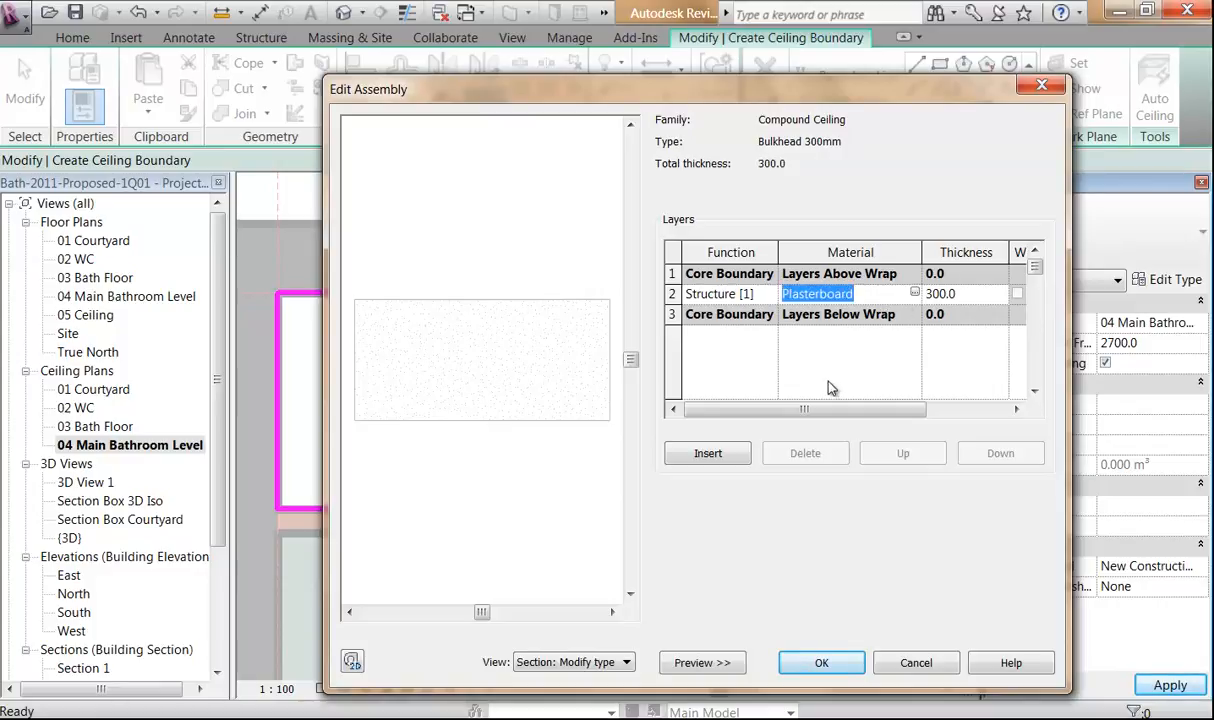
click(867, 296)
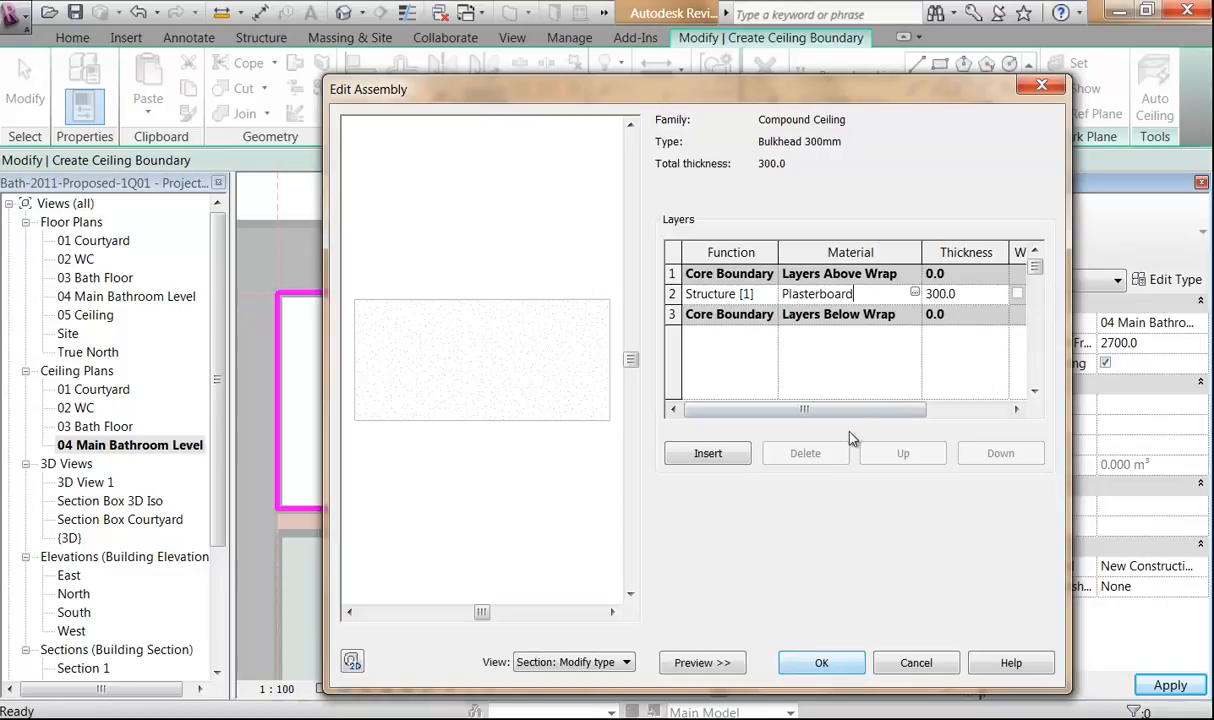
click(823, 664)
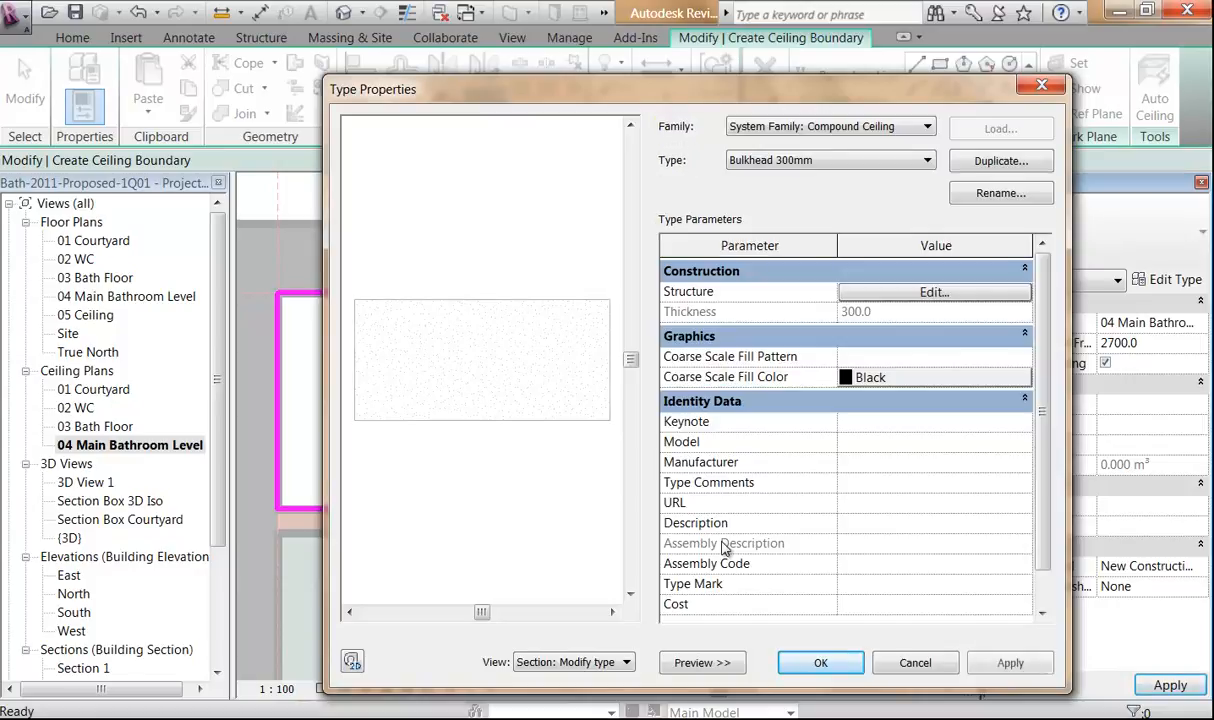
click(813, 661)
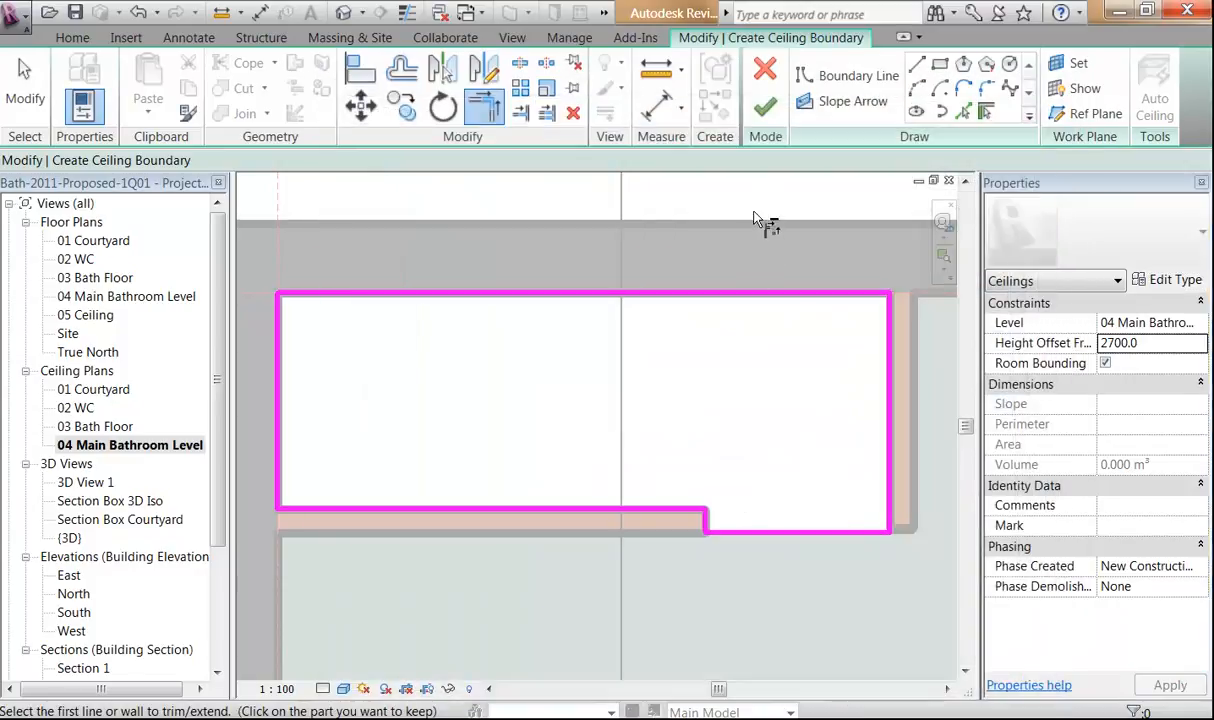
Finish the ceiling boundary sketch and deselect the resulting bulkhead ceiling.
click(766, 110)
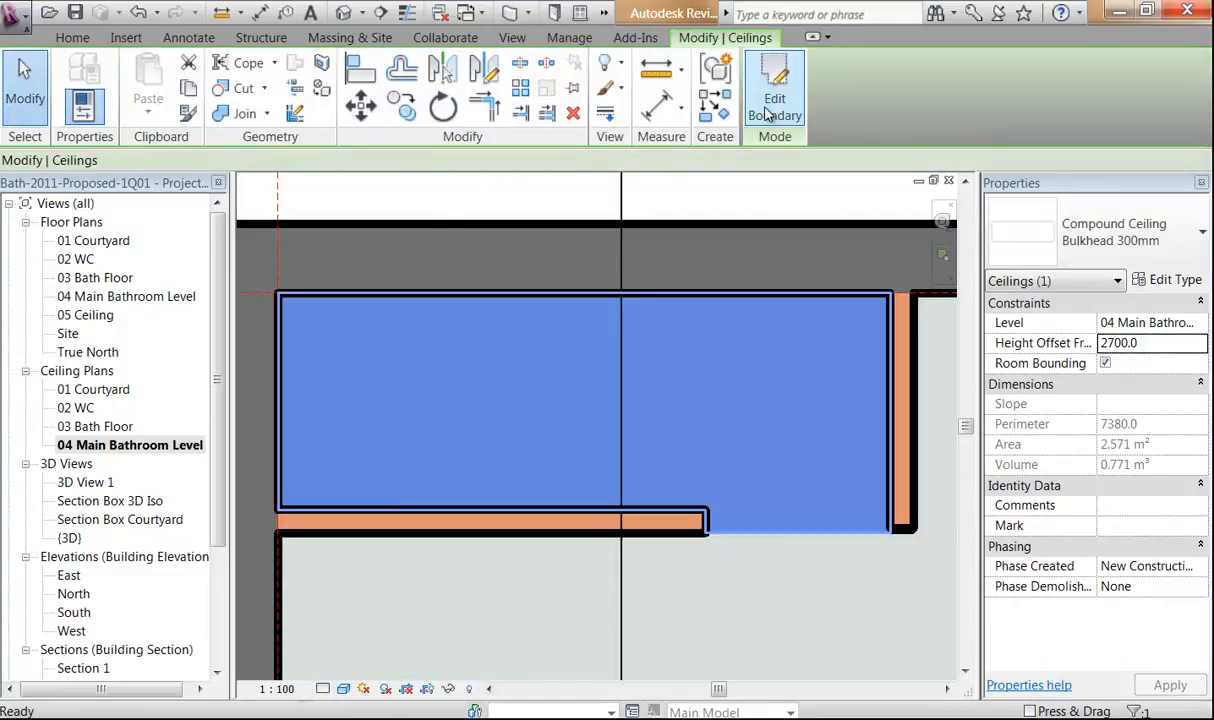
scroll(729, 426, down, 2)
middle_drag(707, 409, 655, 379)
key(Escape)
scroll(688, 441, down, 1)
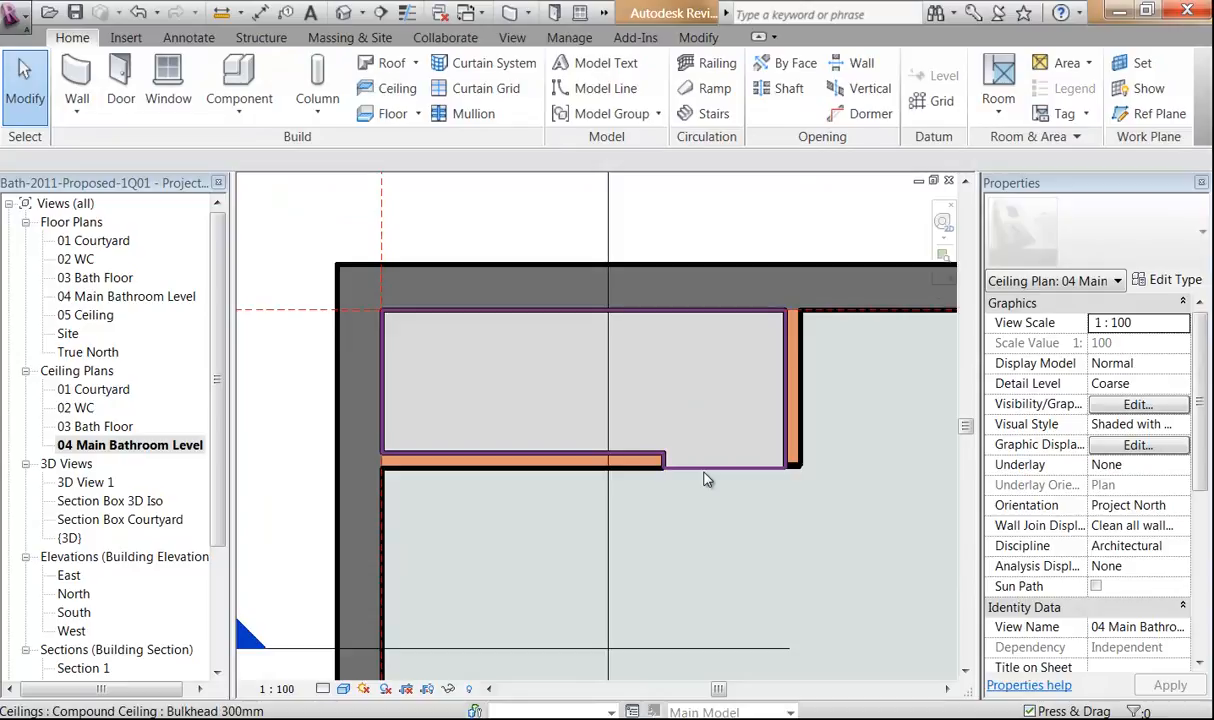
Examine the Bulkhead 300mm ceiling over the partitioned enclosure from several angles in the Section Box 3D Iso view.
double_click(92, 502)
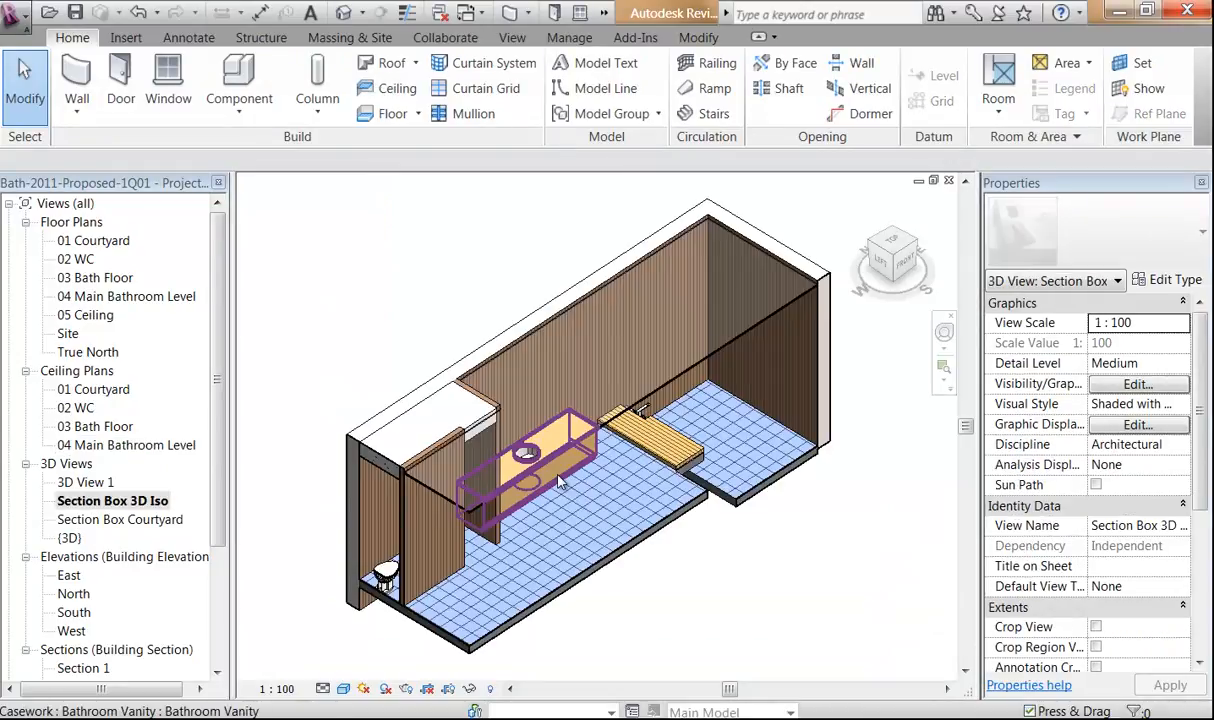
shift+middle_drag(497, 322, 425, 312)
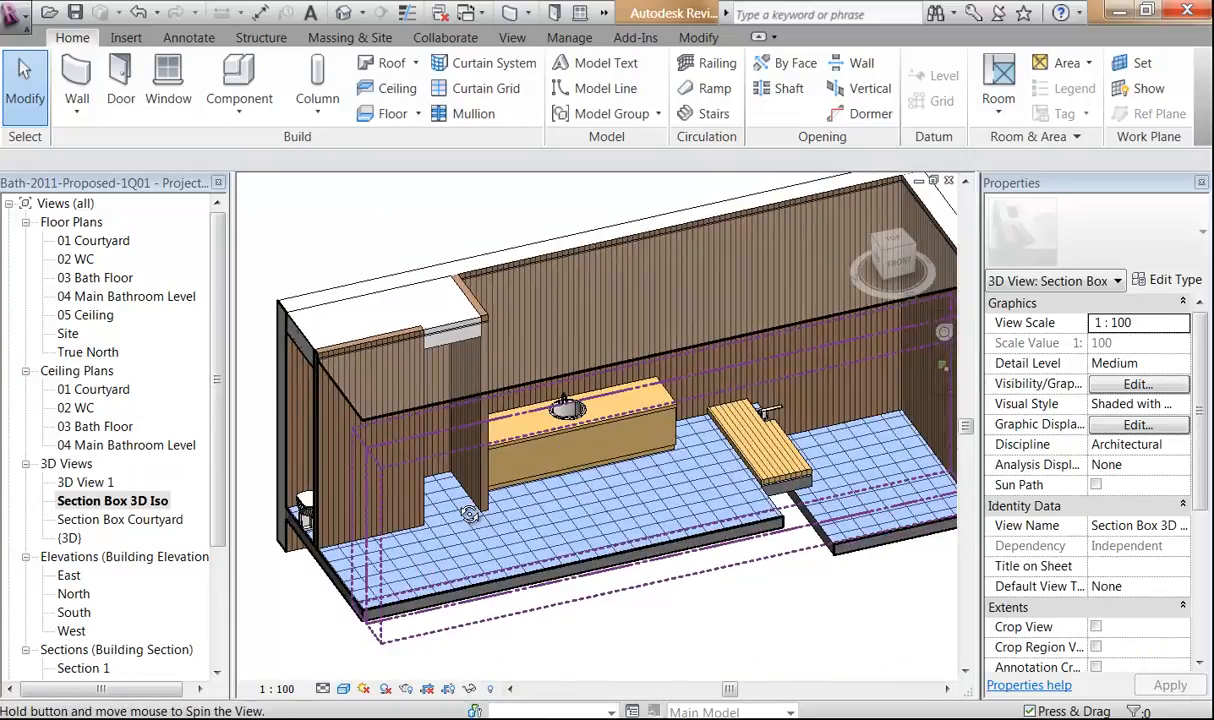
scroll(429, 313, up, 3)
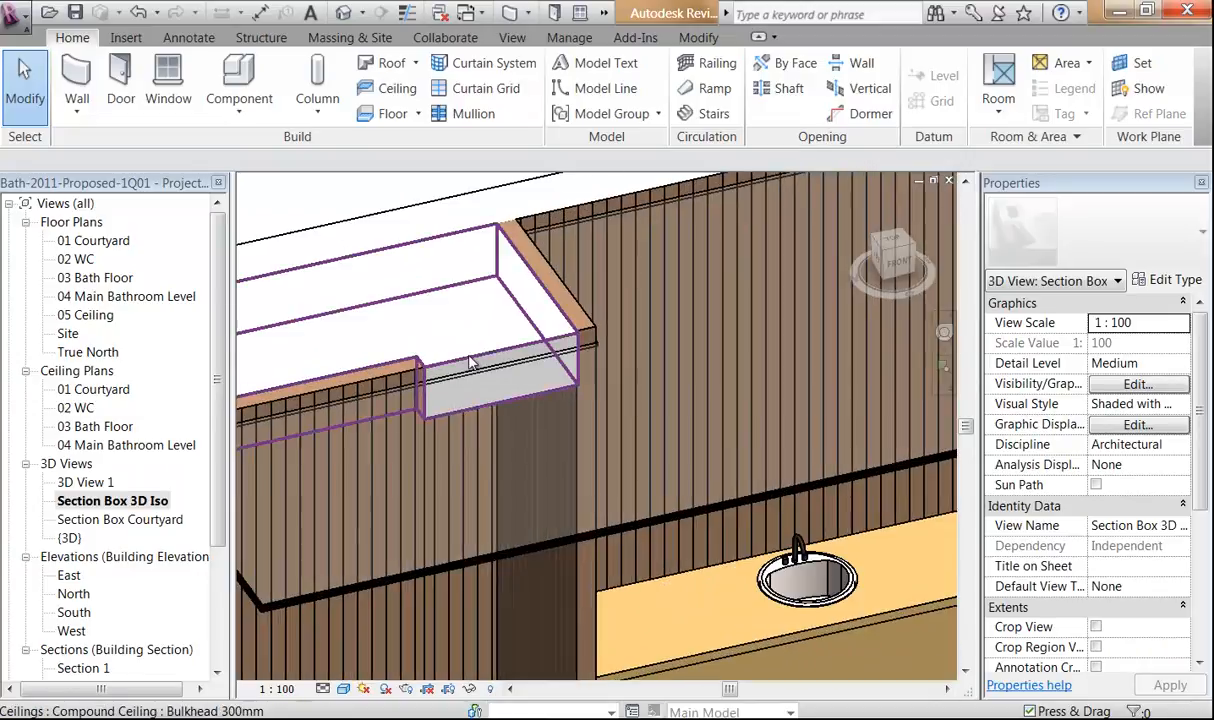
scroll(450, 305, down, 1)
scroll(450, 298, down, 2)
shift+middle_drag(446, 296, 439, 275)
scroll(424, 257, up, 3)
scroll(424, 264, up, 2)
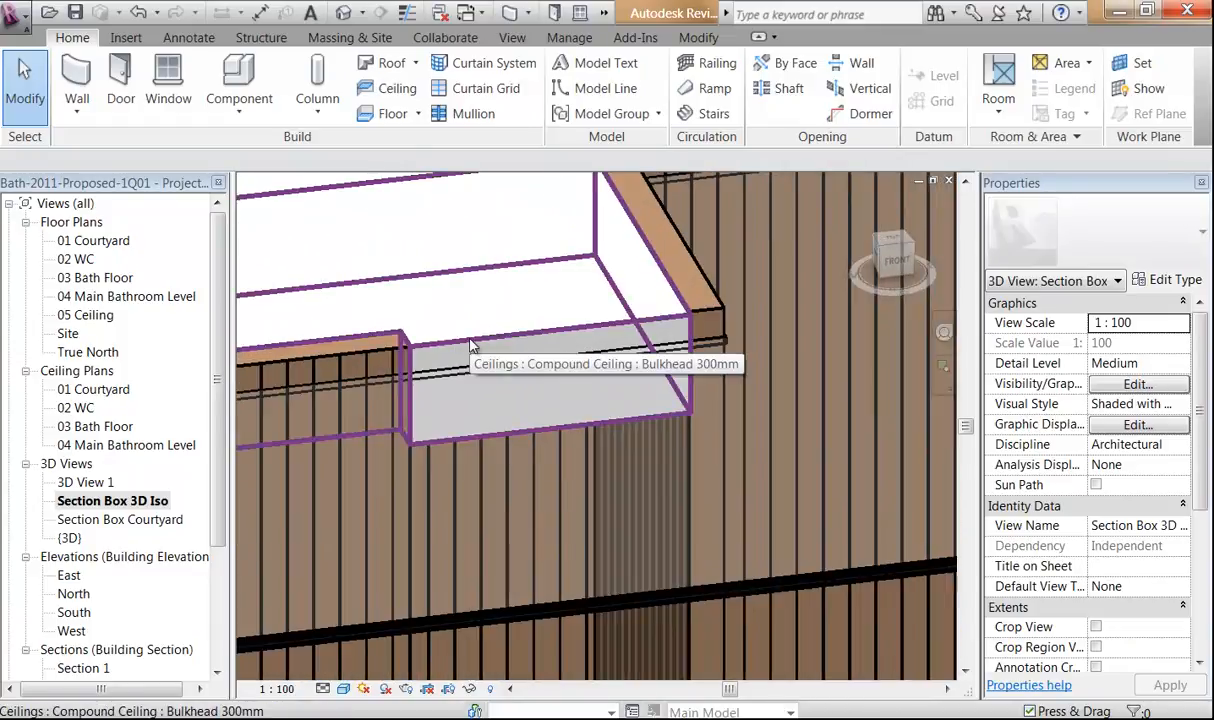
scroll(445, 246, down, 2)
shift+middle_drag(445, 246, 491, 299)
scroll(509, 266, down, 2)
scroll(473, 291, down, 2)
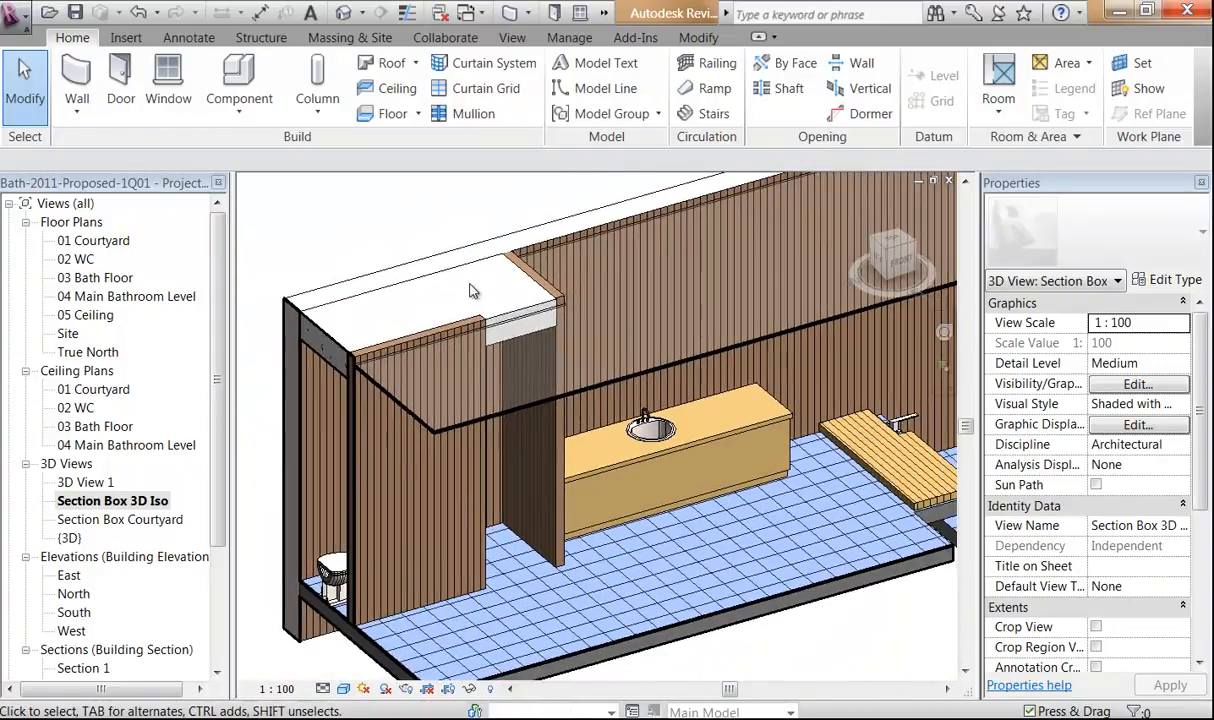
scroll(473, 291, down, 2)
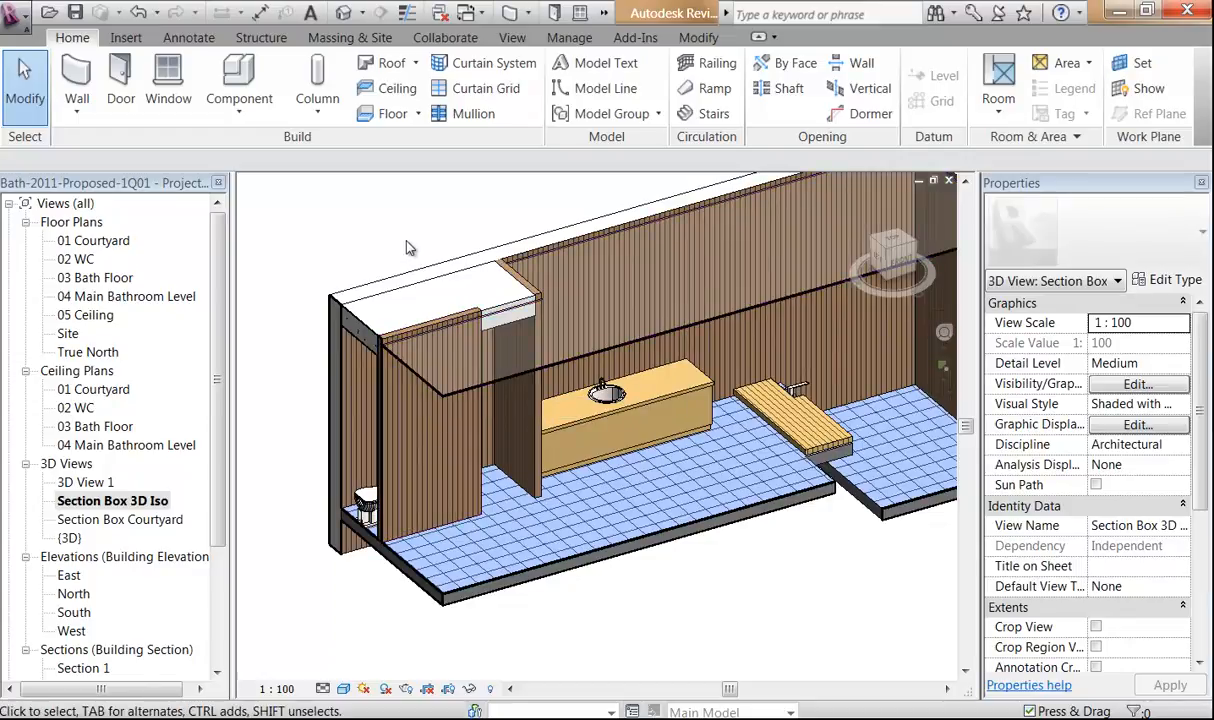
In the 04 Main Bathroom Level ceiling plan, start an in-place model in the Ceilings category, dismissing the save reminder.
double_click(128, 445)
scroll(399, 423, down, 3)
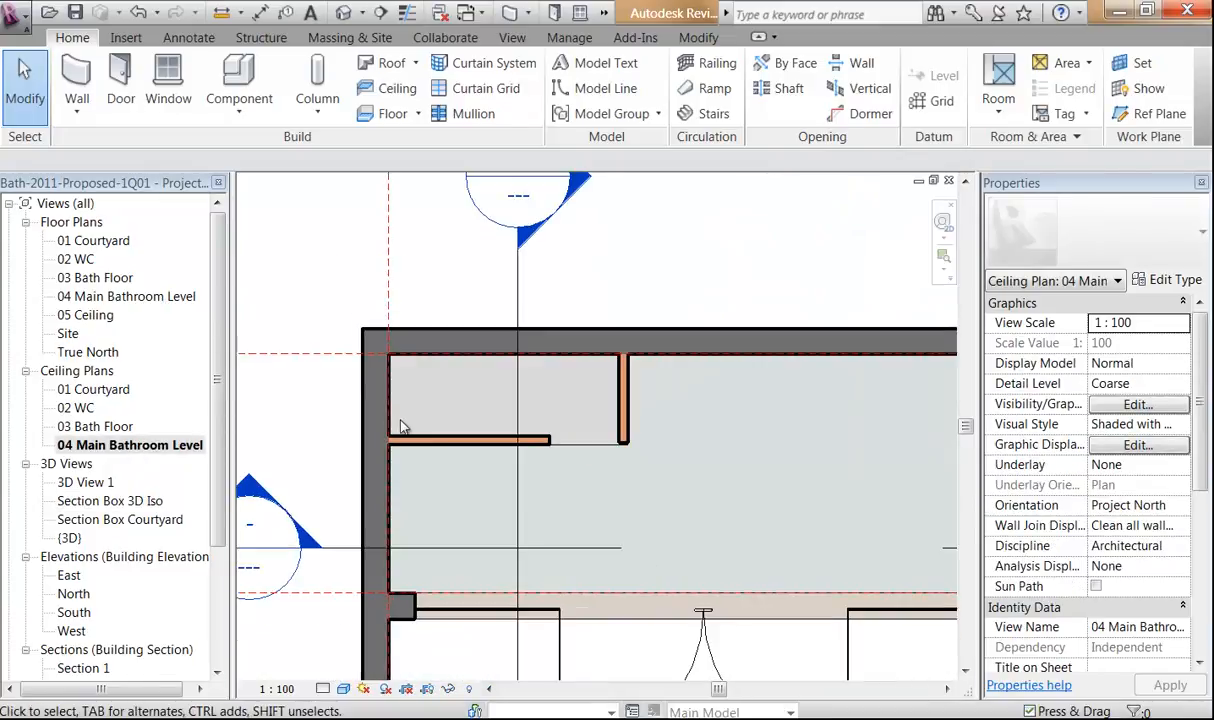
middle_drag(456, 474, 377, 466)
scroll(390, 479, up, 1)
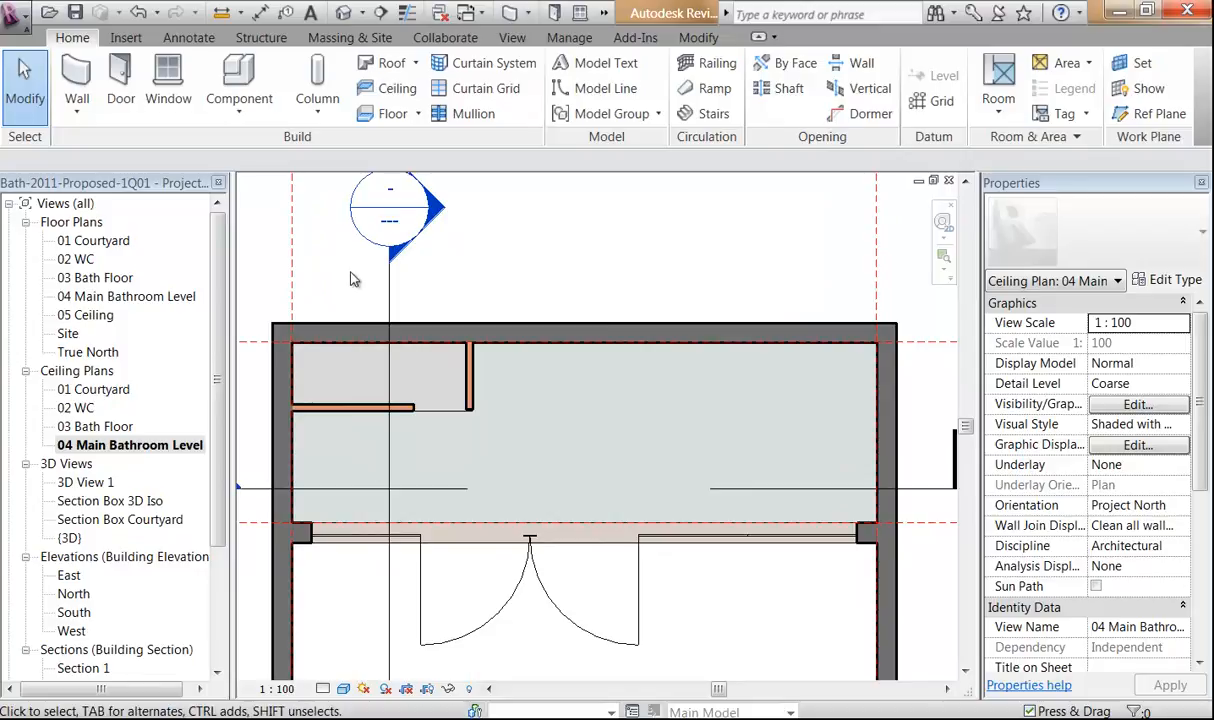
click(238, 108)
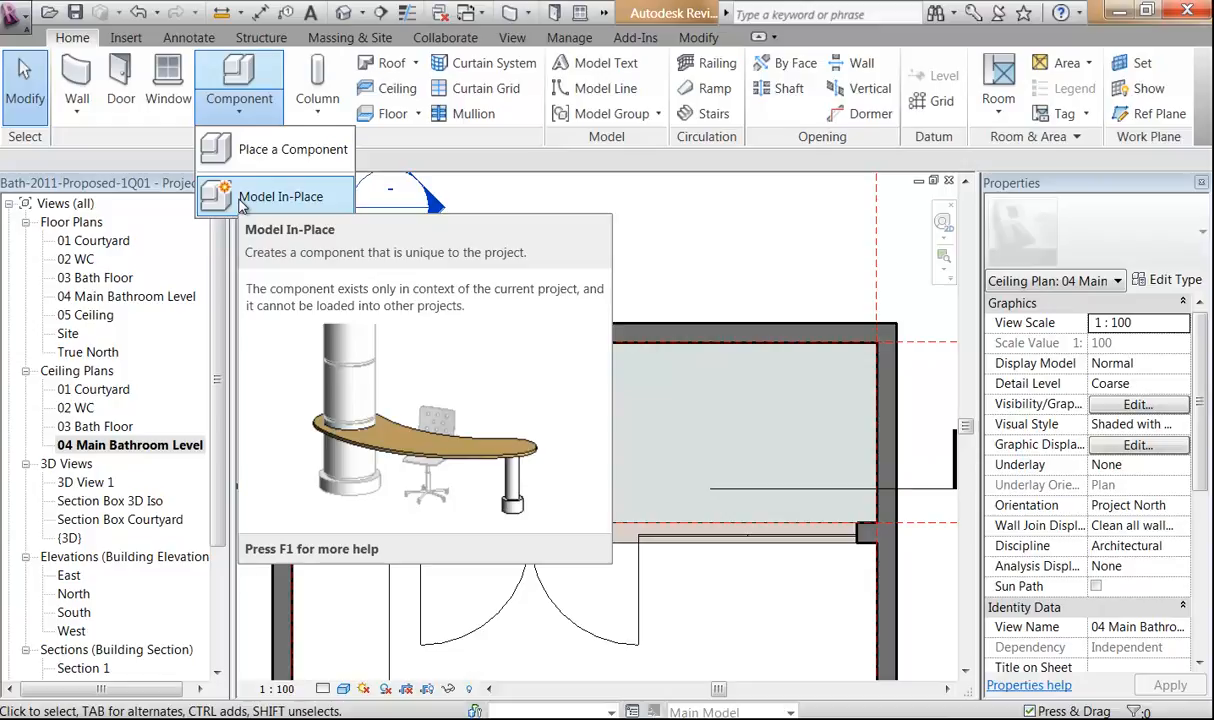
click(270, 197)
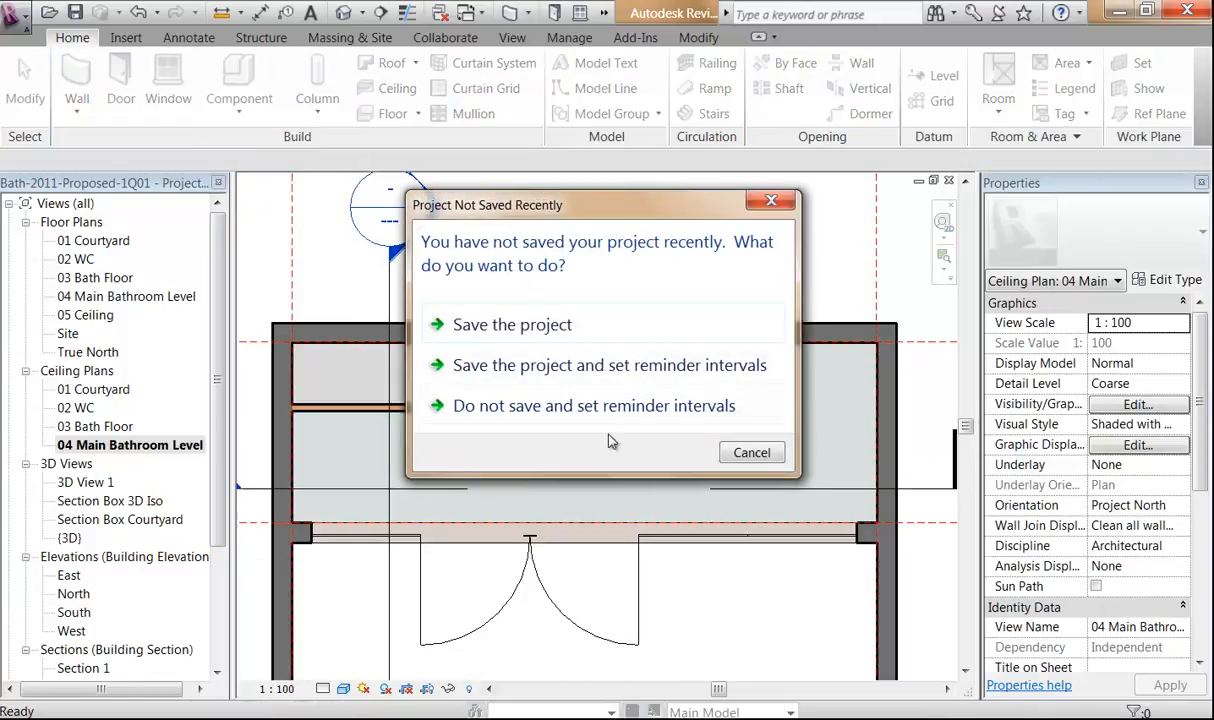
click(751, 454)
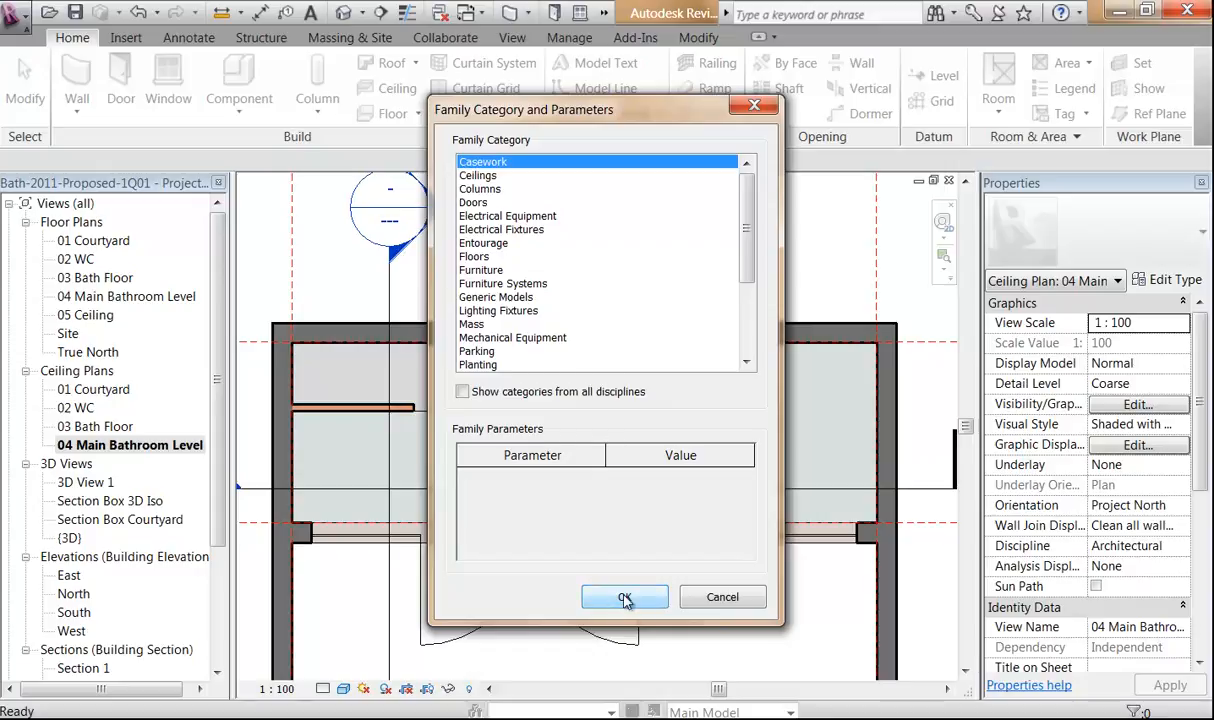
click(486, 177)
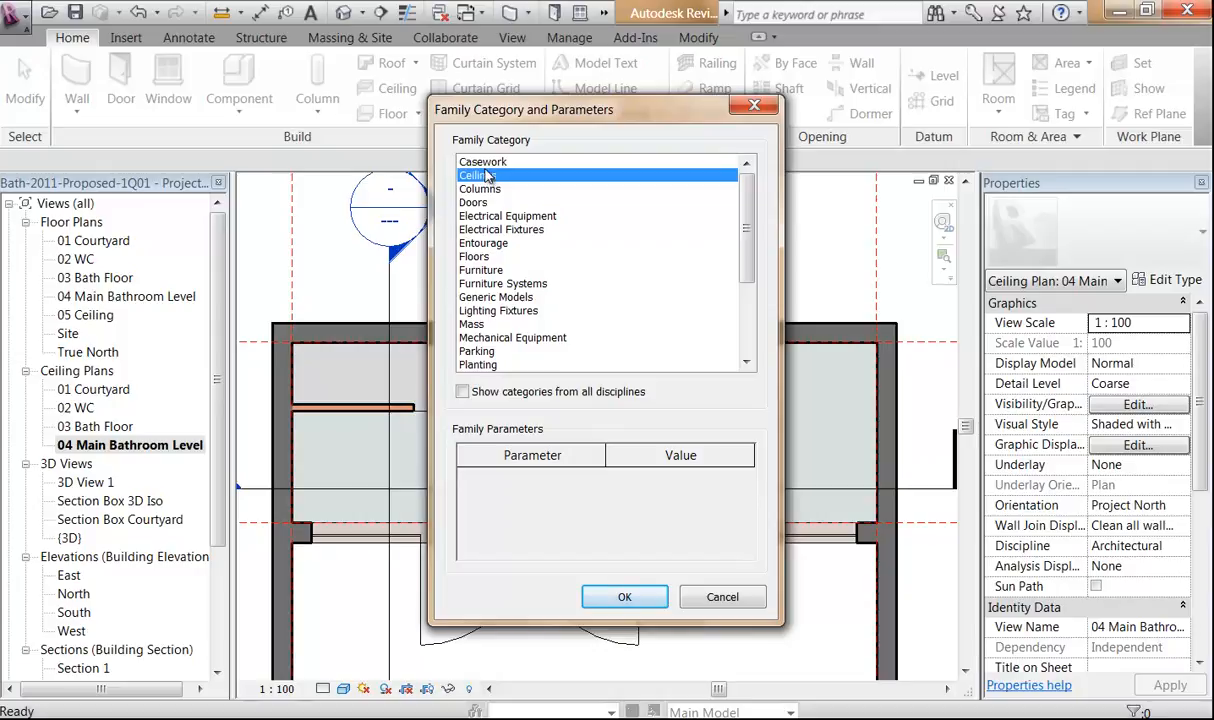
click(484, 162)
click(486, 177)
click(624, 597)
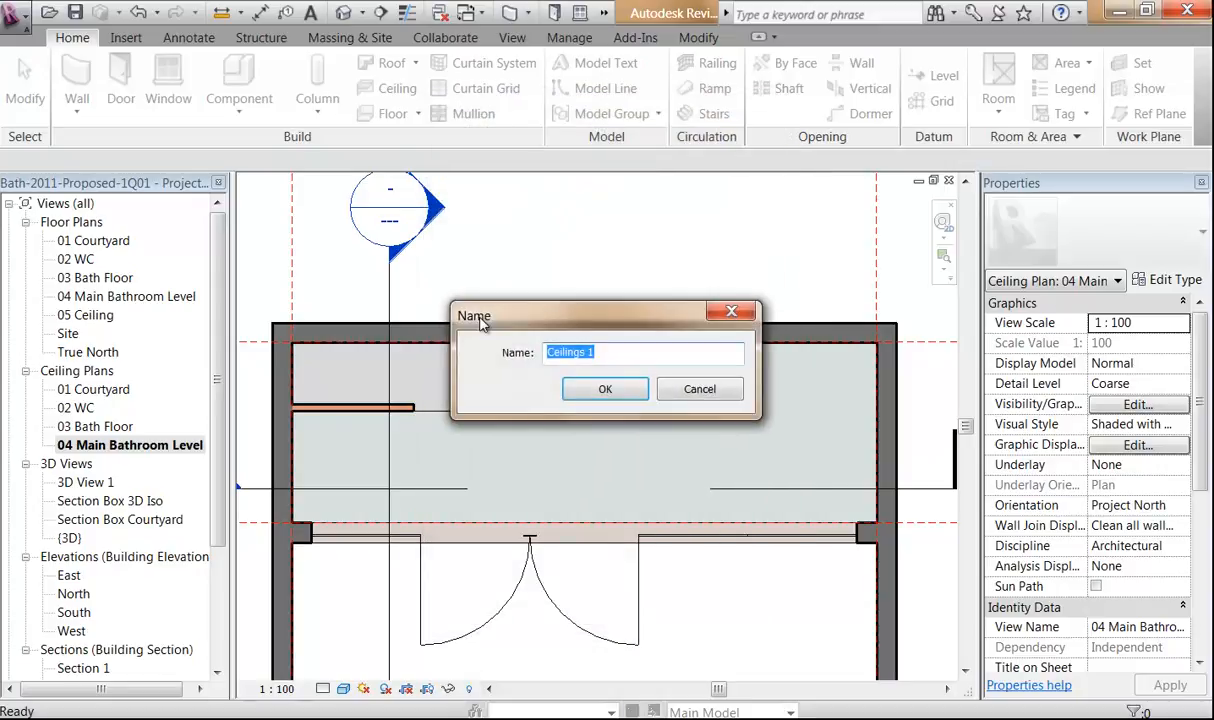
Name the new in-place ceiling family and enter its editor.
text(Ceiling)
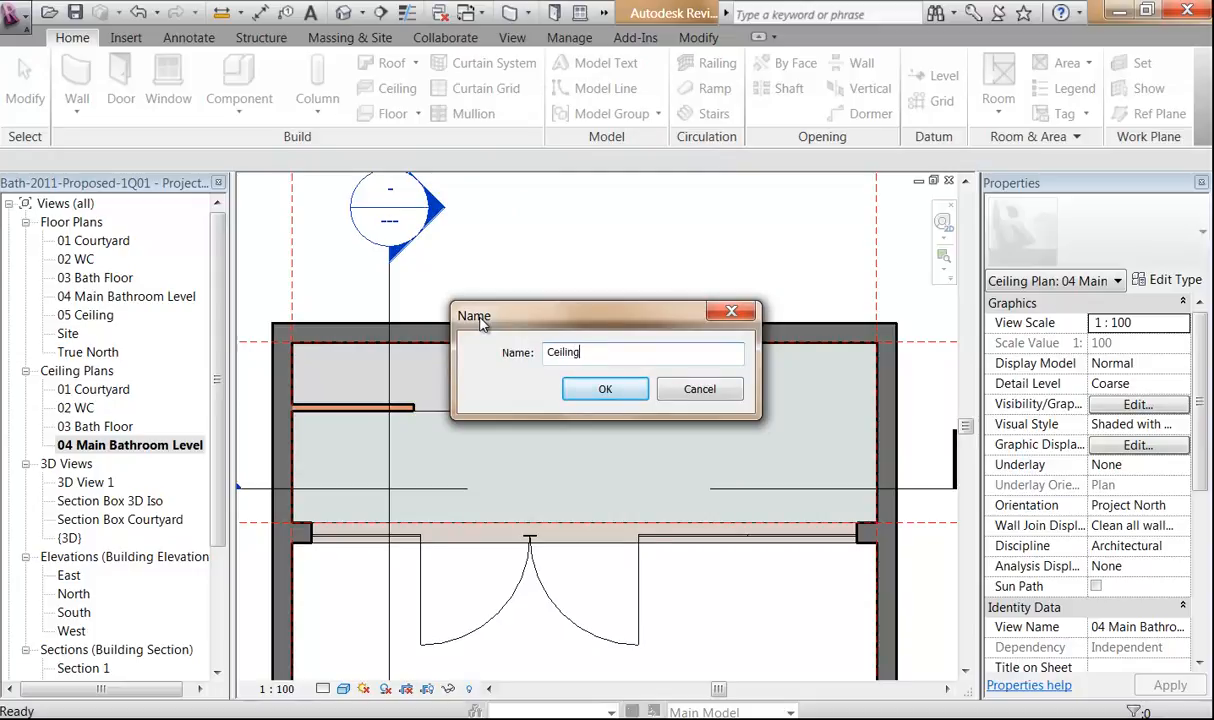
text( J)
key(BackSpace)
key(BackSpace)
key(BackSpace)
key(BackSpace)
key(BackSpace)
key(BackSpace)
key(BackSpace)
key(BackSpace)
click(605, 391)
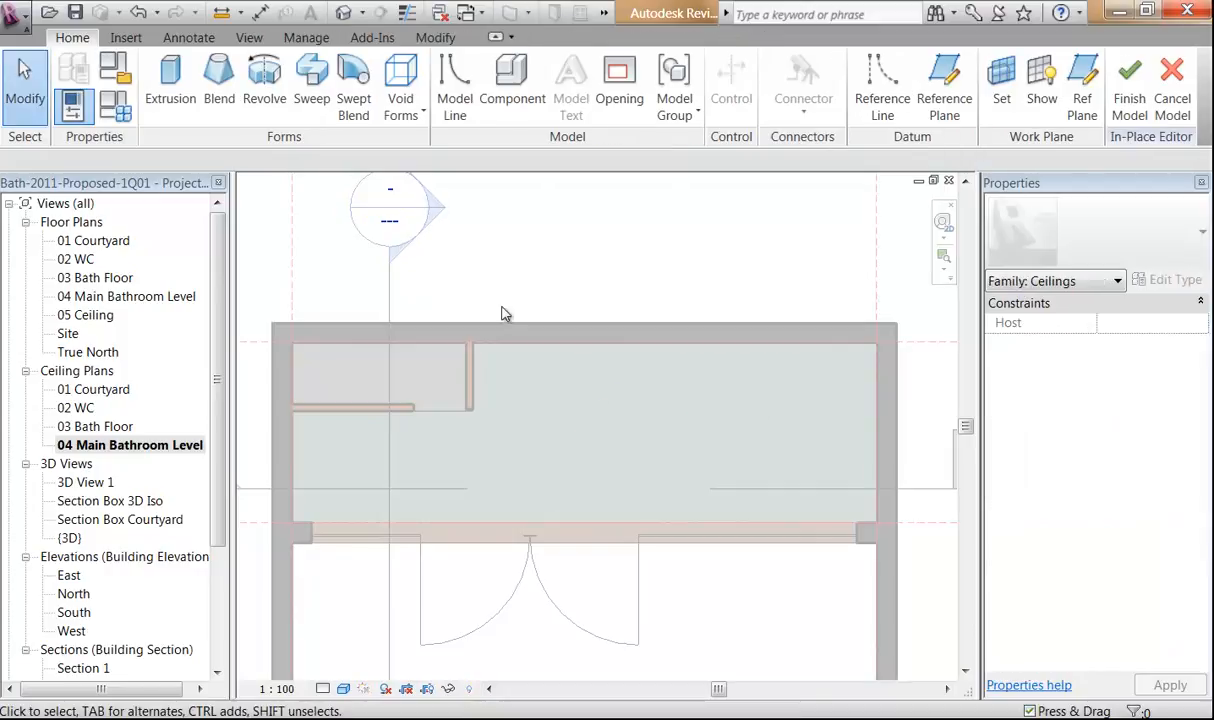
Start an Extrusion with Level : 04 Main Bathroom Level as its work plane.
click(167, 91)
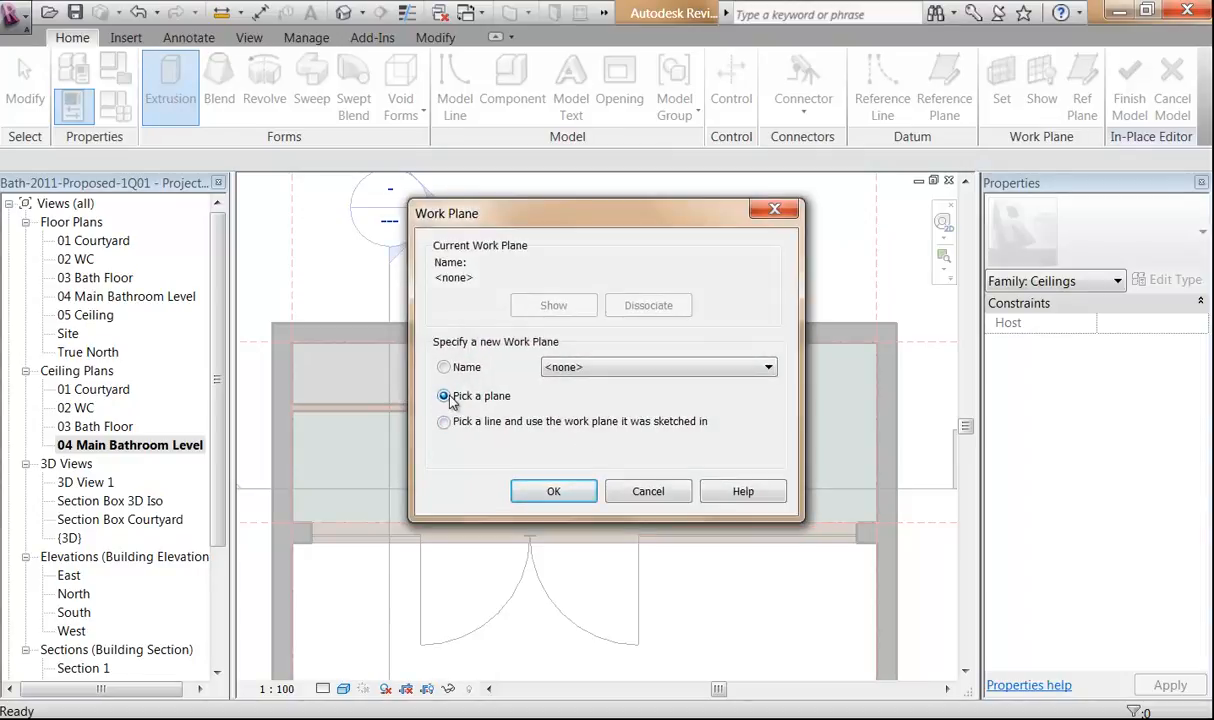
click(600, 368)
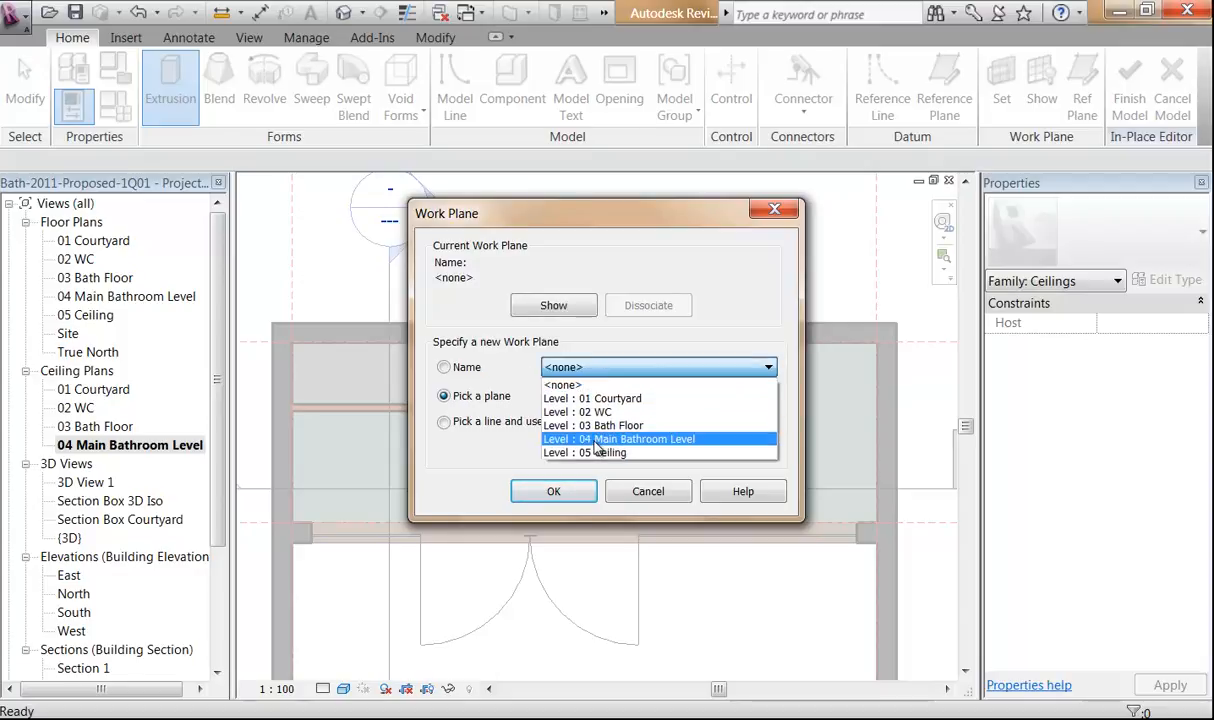
click(592, 367)
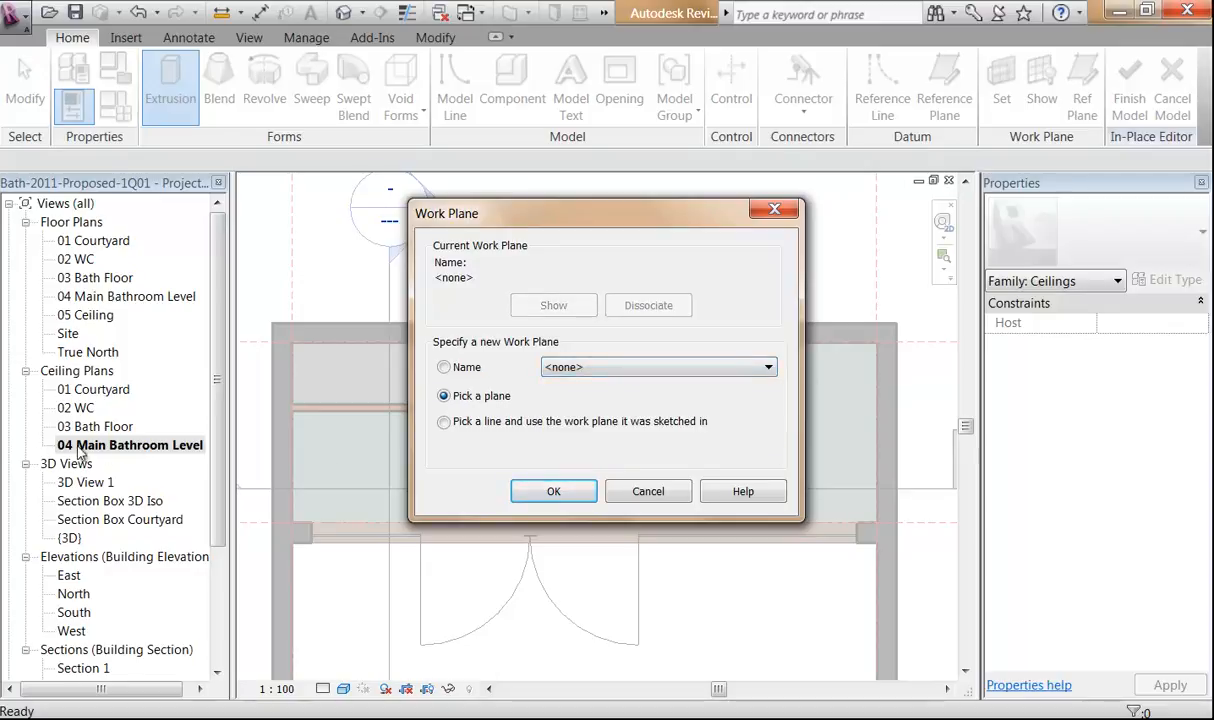
click(555, 367)
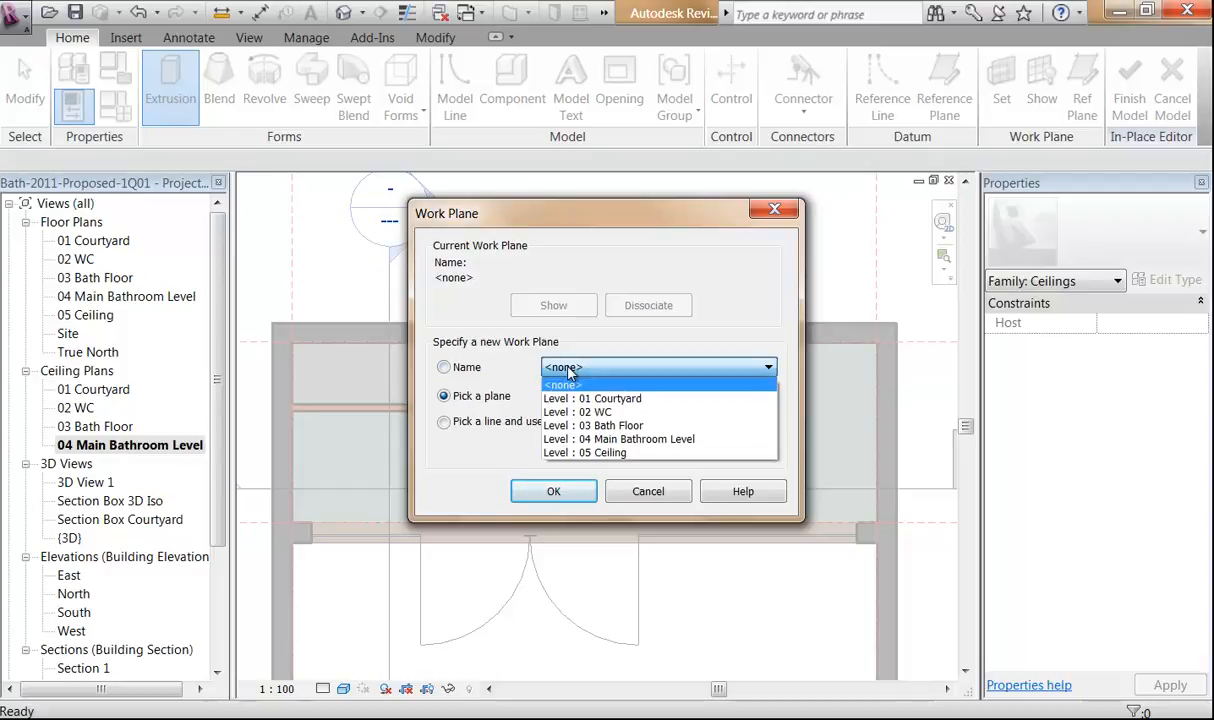
click(588, 440)
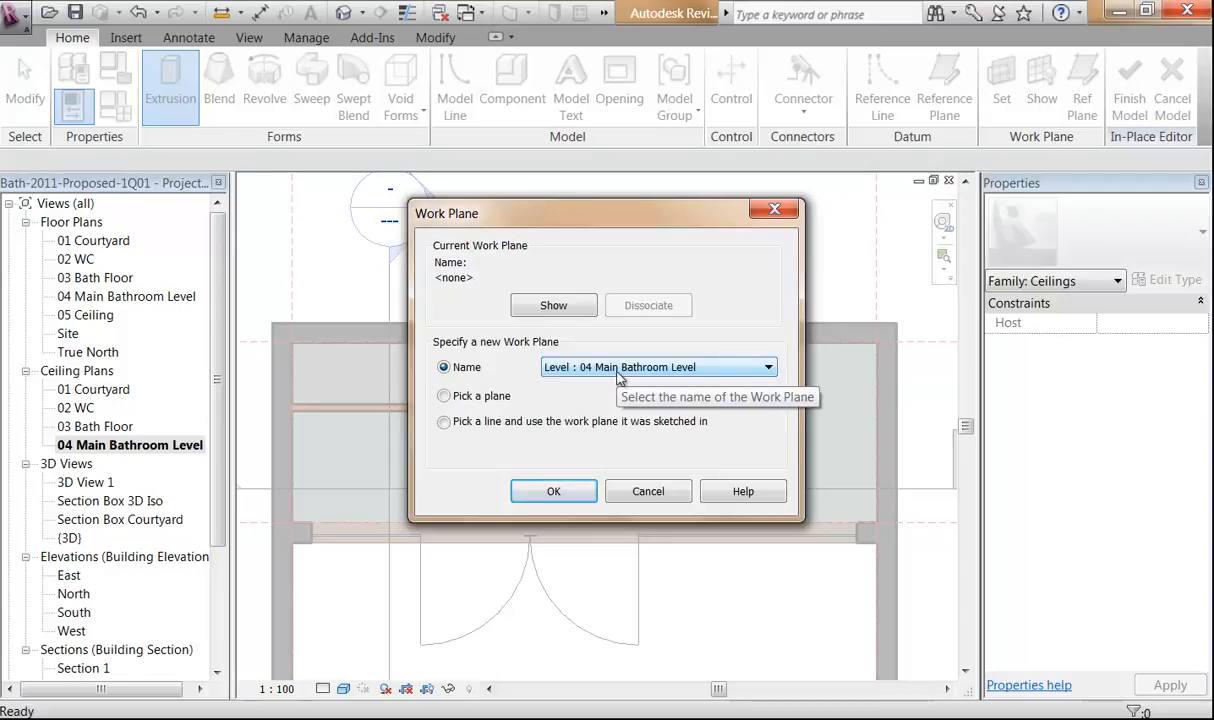
click(550, 495)
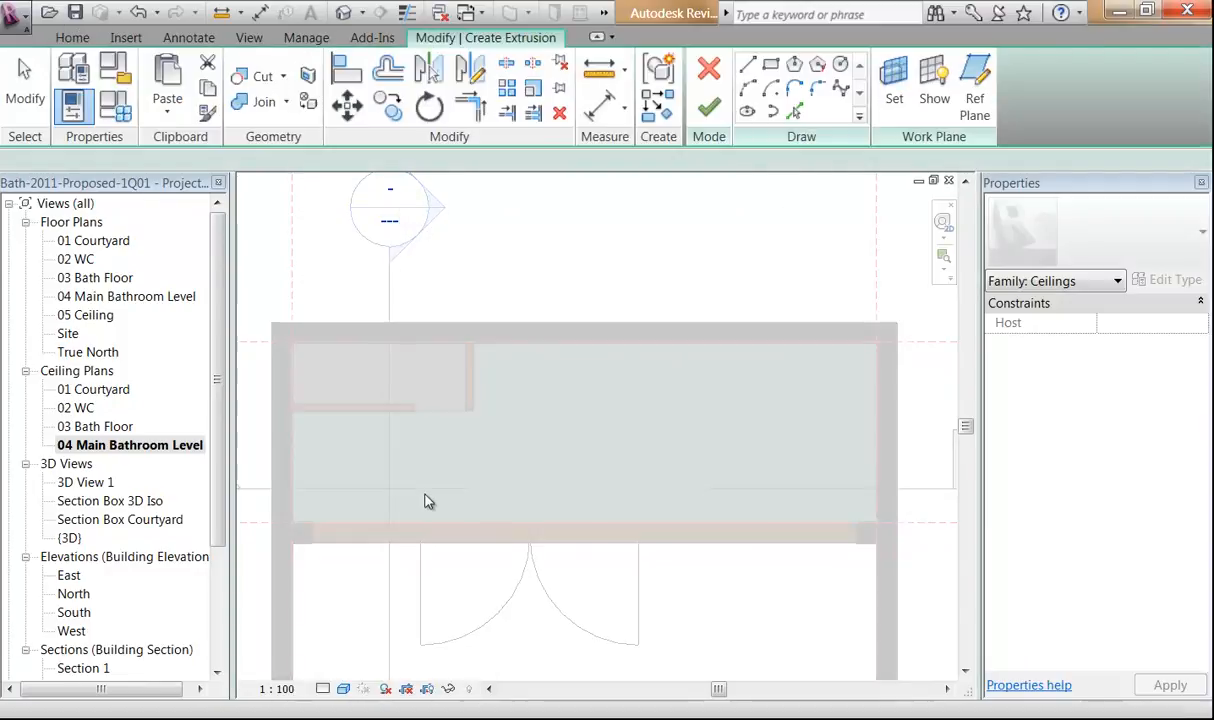
Sketch a rectangular strip about 129 by 1710 mm along the west wall, from the partition's outer face to the reference plane.
middle_drag(337, 475, 440, 467)
scroll(410, 440, up, 3)
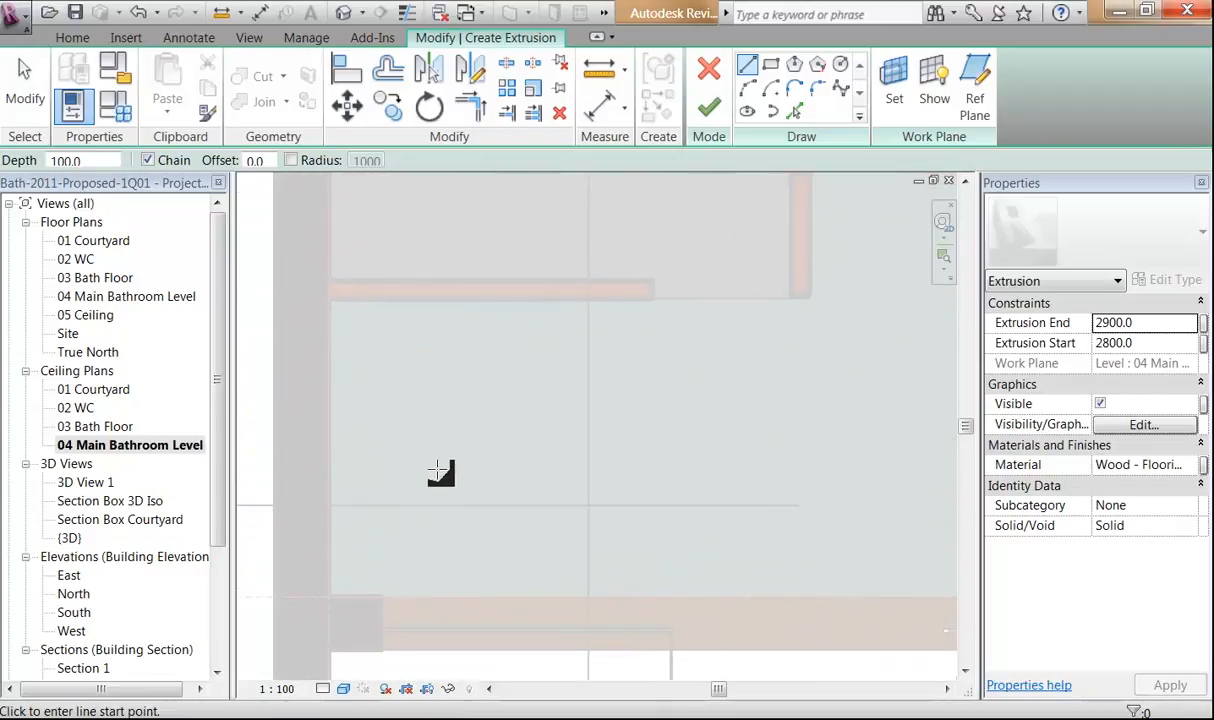
click(775, 68)
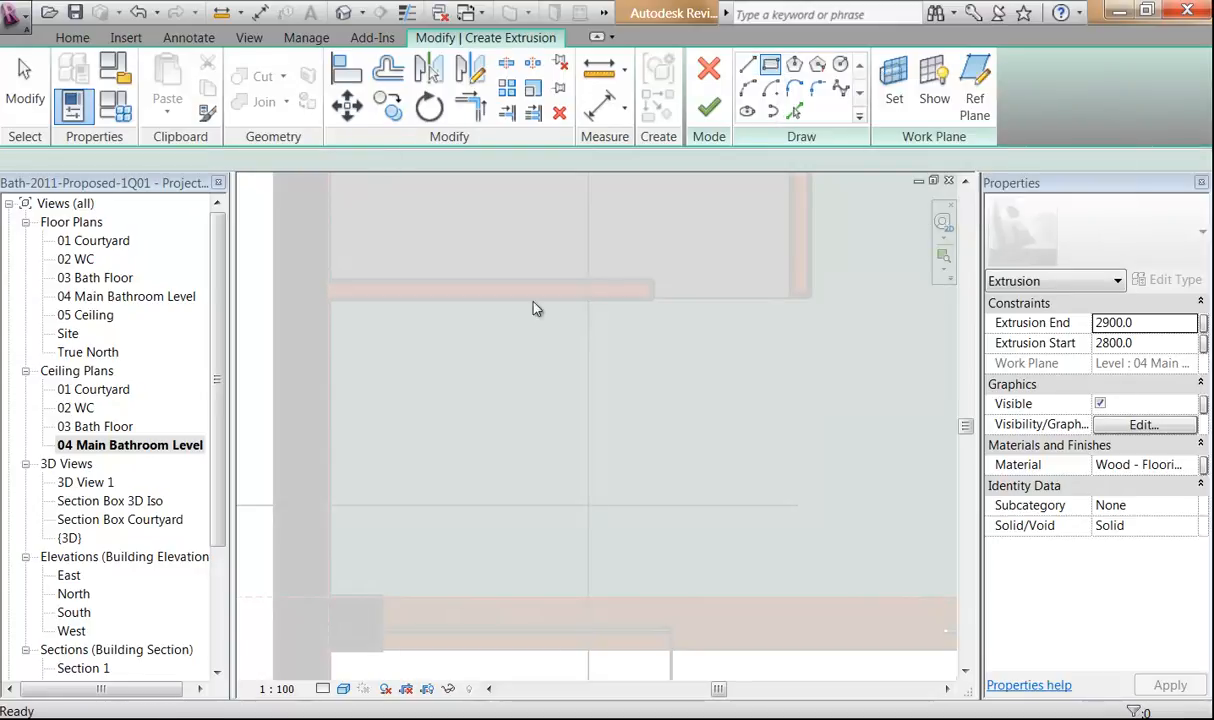
click(338, 299)
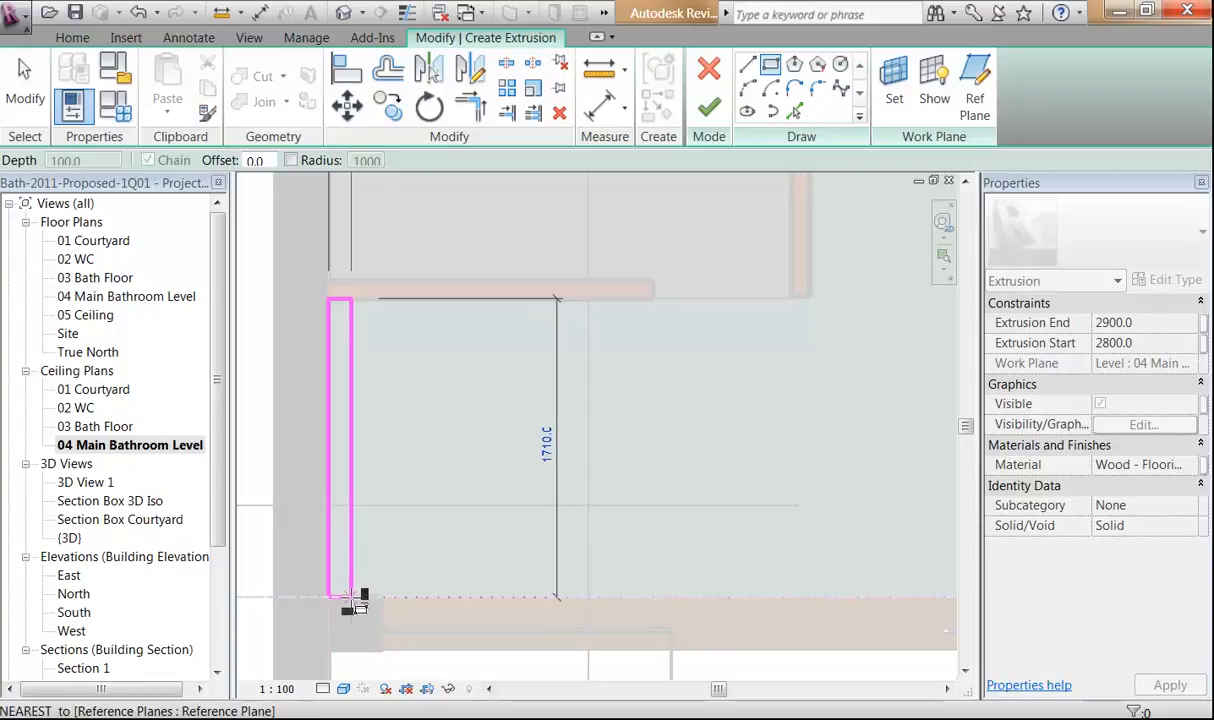
click(350, 599)
middle_drag(410, 498, 485, 447)
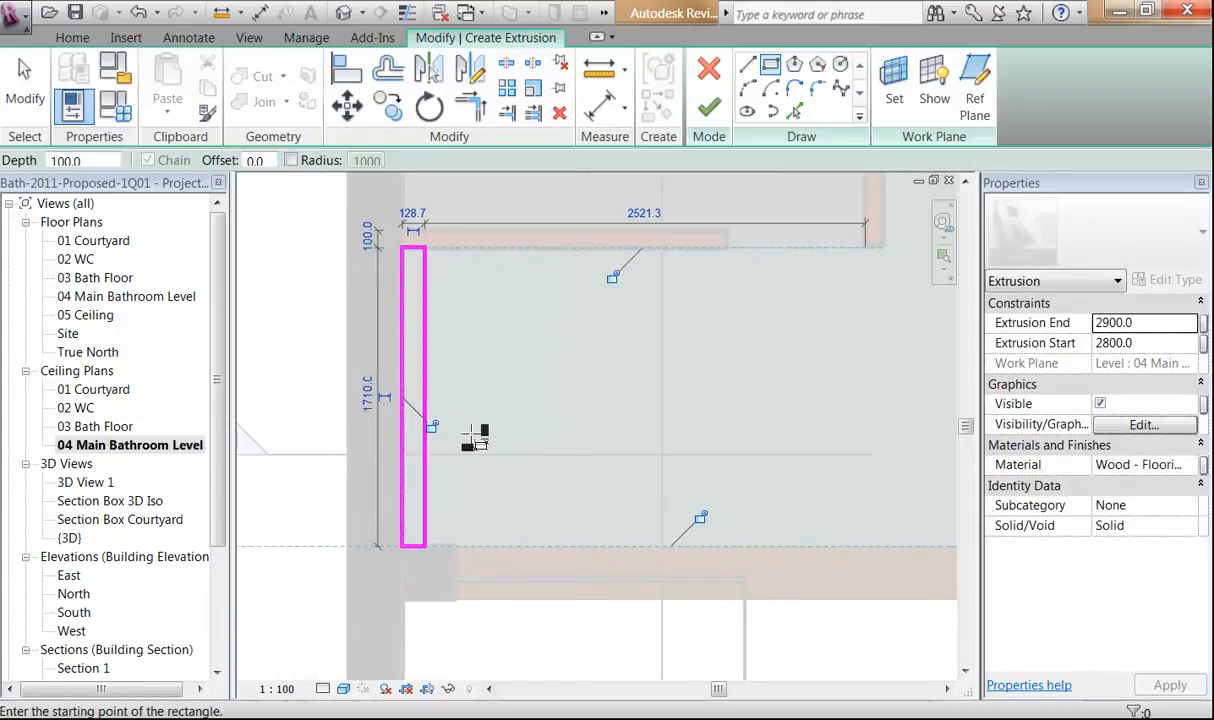
scroll(475, 437, up, 1)
key(Escape)
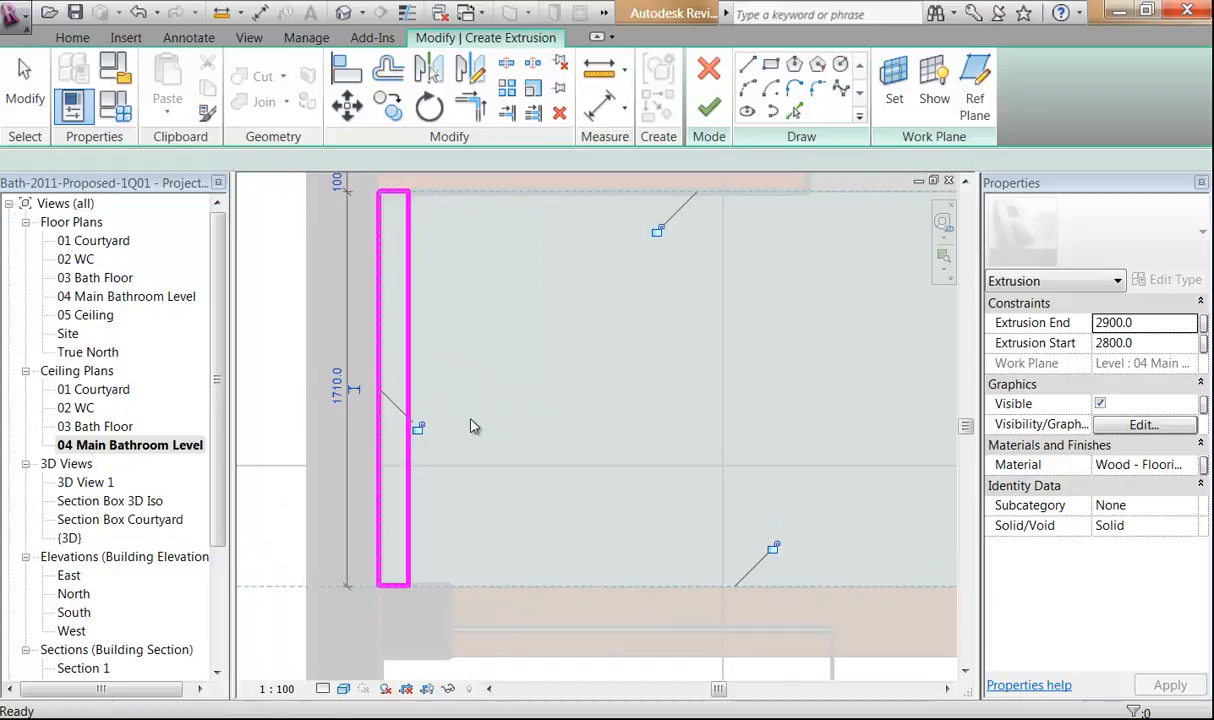
Set the sketched strip's width to 50 mm by repositioning its long edge facing the room.
mouse_move(488, 420)
middle_down()
mouse_move(448, 412)
mouse_move(463, 433)
mouse_move(454, 468)
middle_up()
click(400, 404)
scroll(463, 433, down, 1)
click(385, 236)
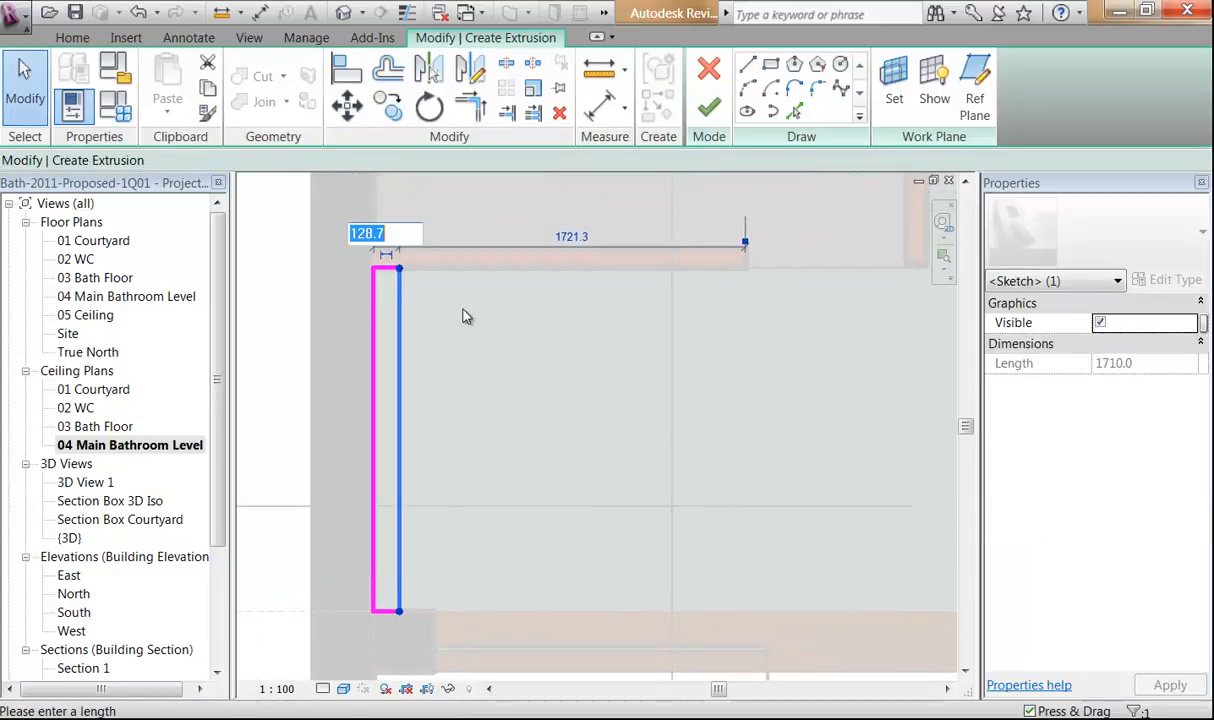
text(50)
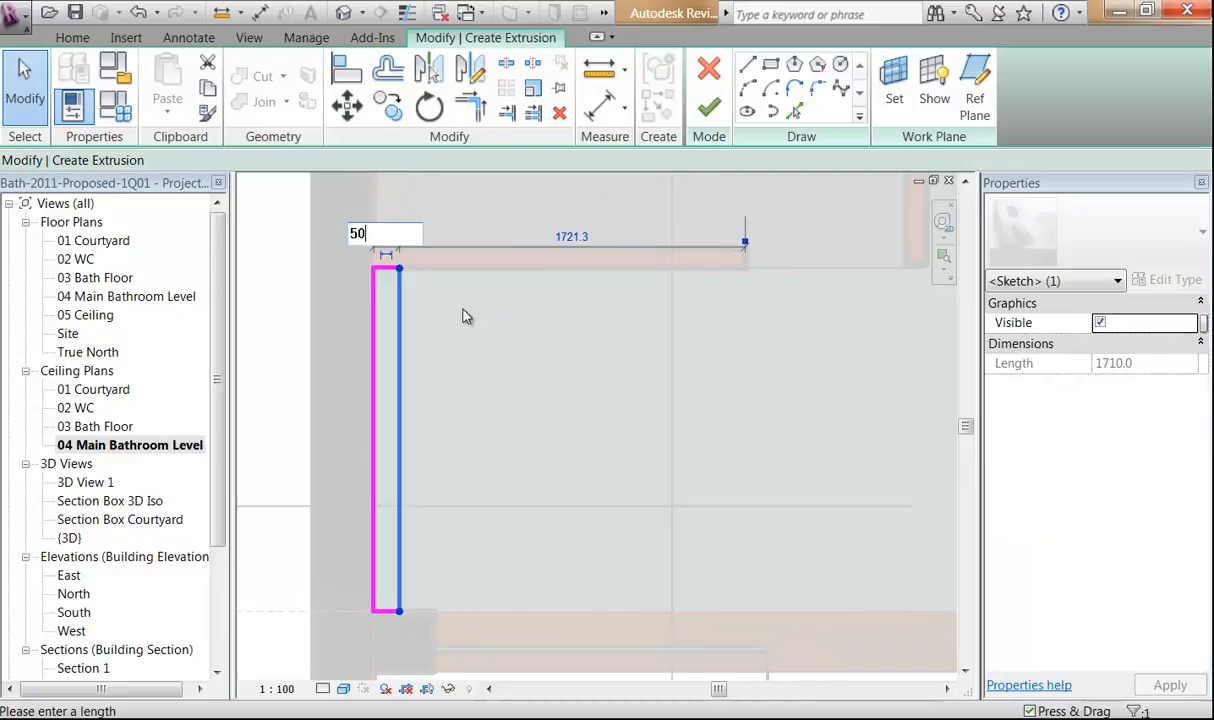
key(Return)
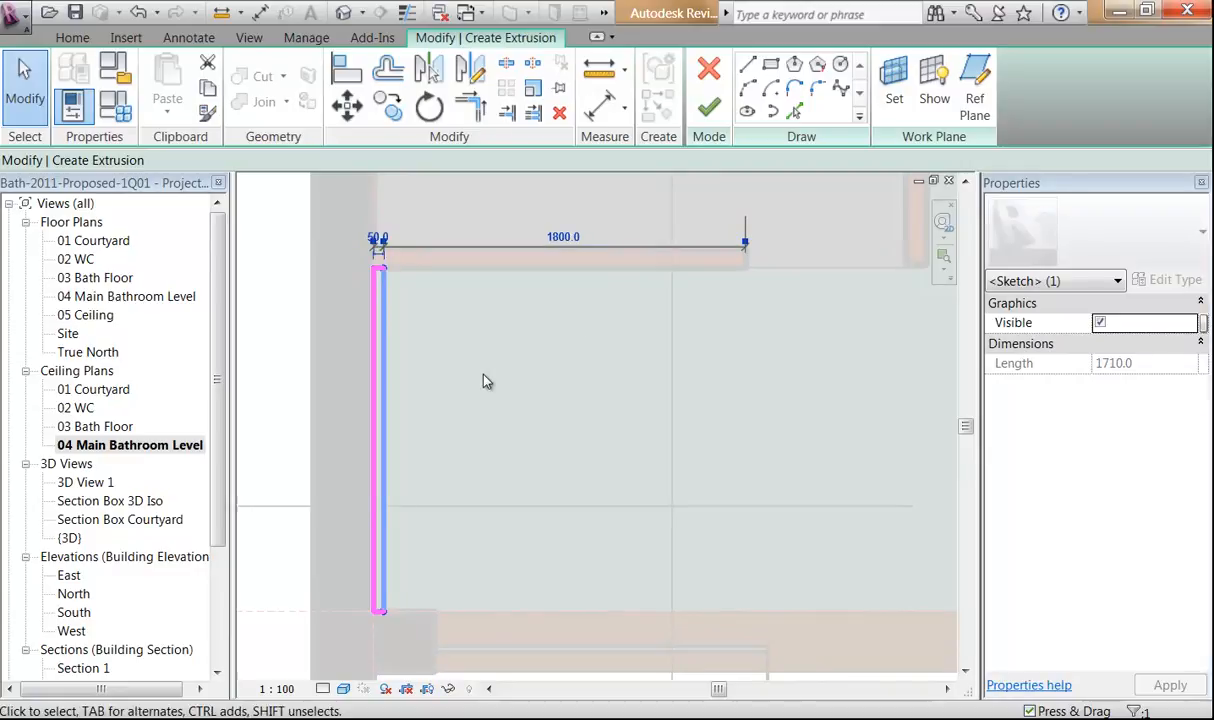
key(Escape)
scroll(514, 380, down, 1)
middle_drag(514, 380, 490, 386)
scroll(475, 390, up, 1)
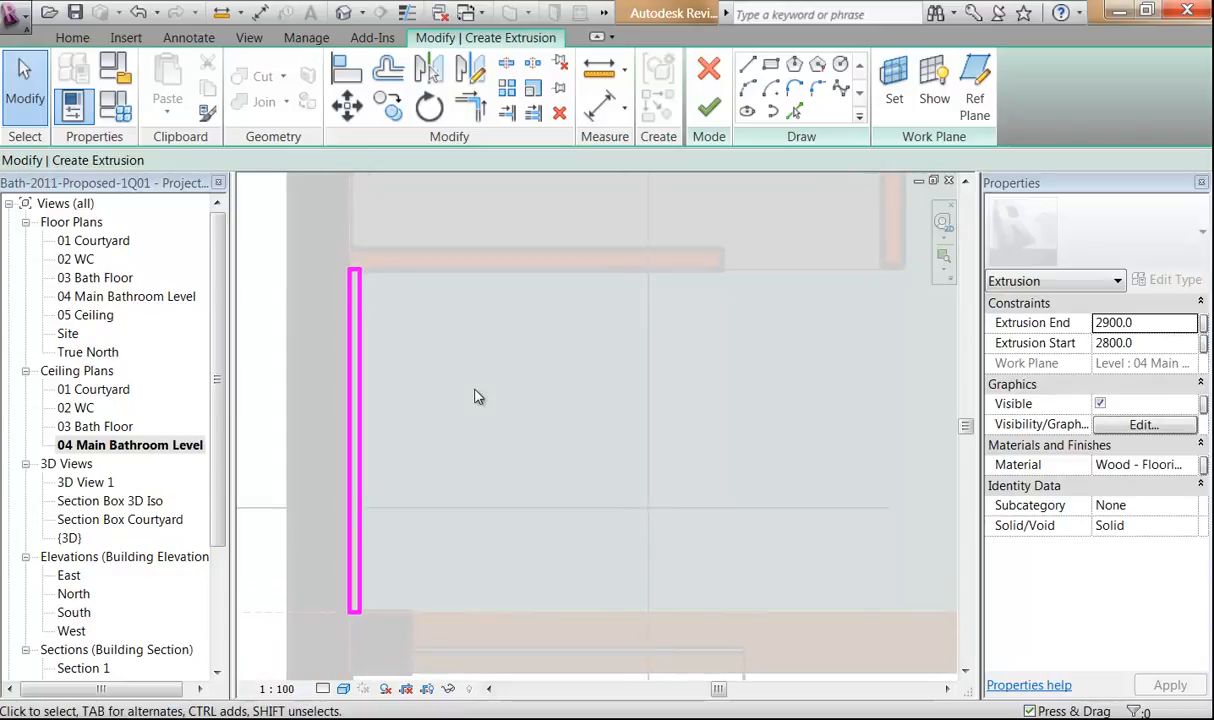
Examine the Extrusion End and Extrusion Start constraints of the strip.
click(1149, 324)
click(1150, 341)
click(1146, 324)
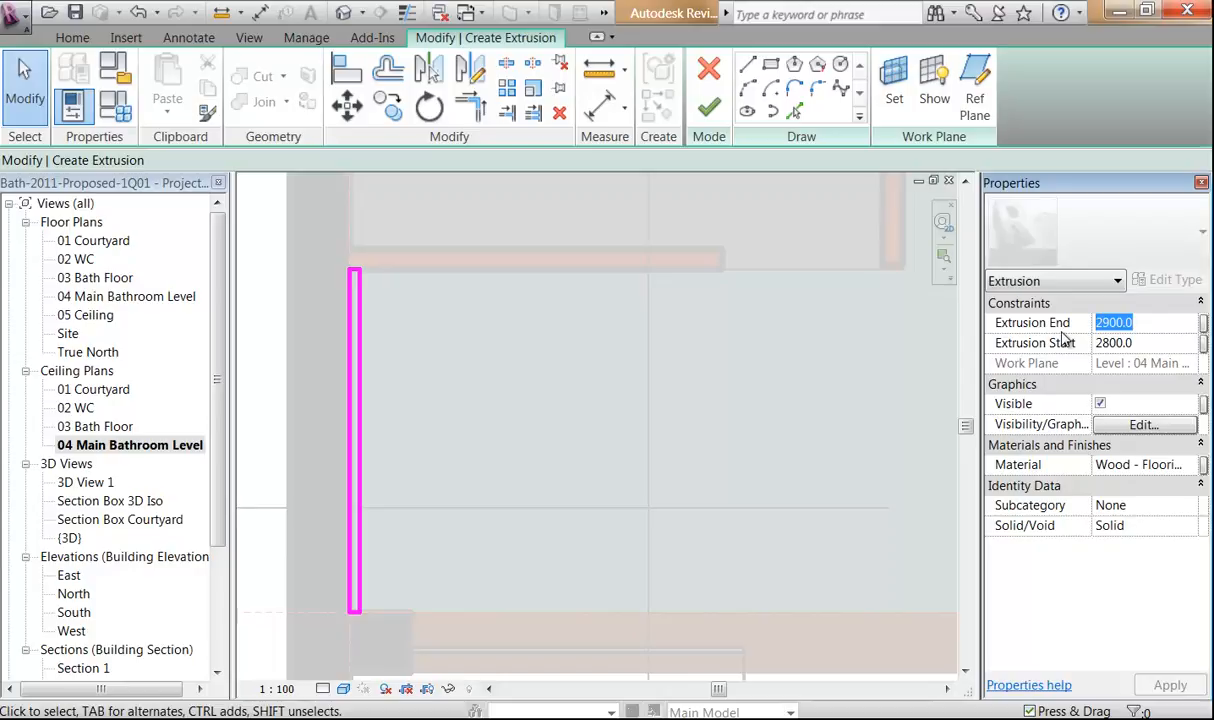
click(1141, 344)
click(1142, 320)
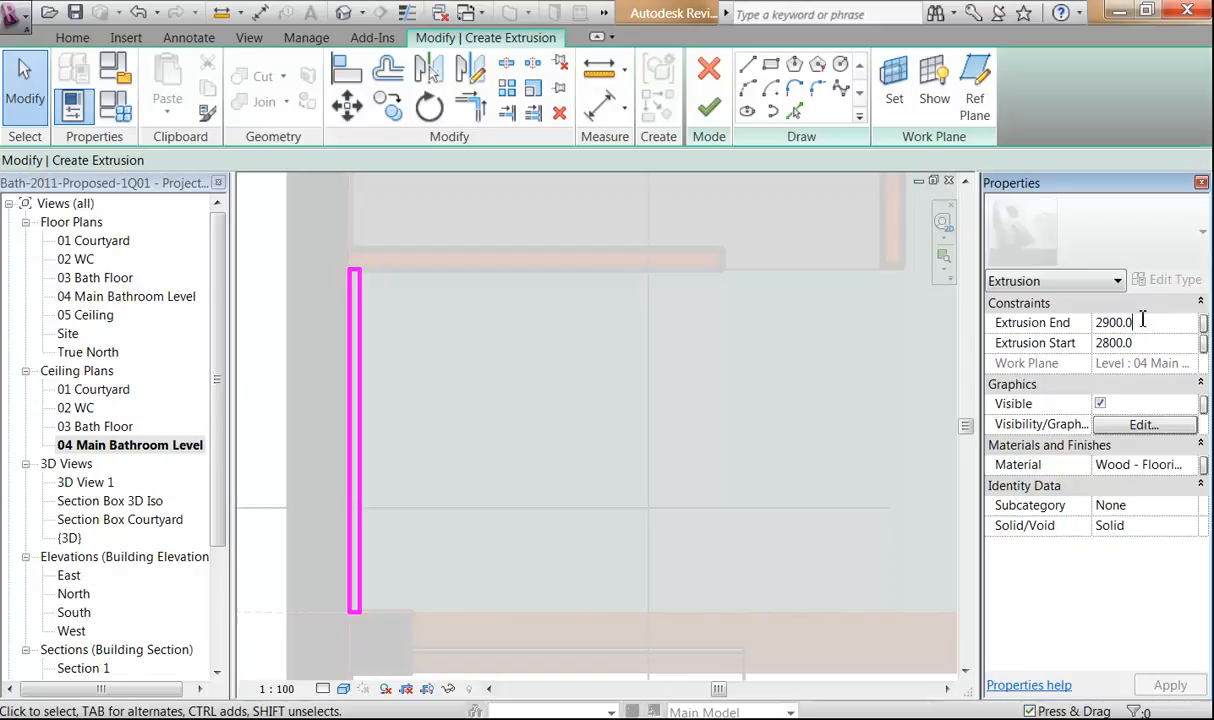
click(1148, 343)
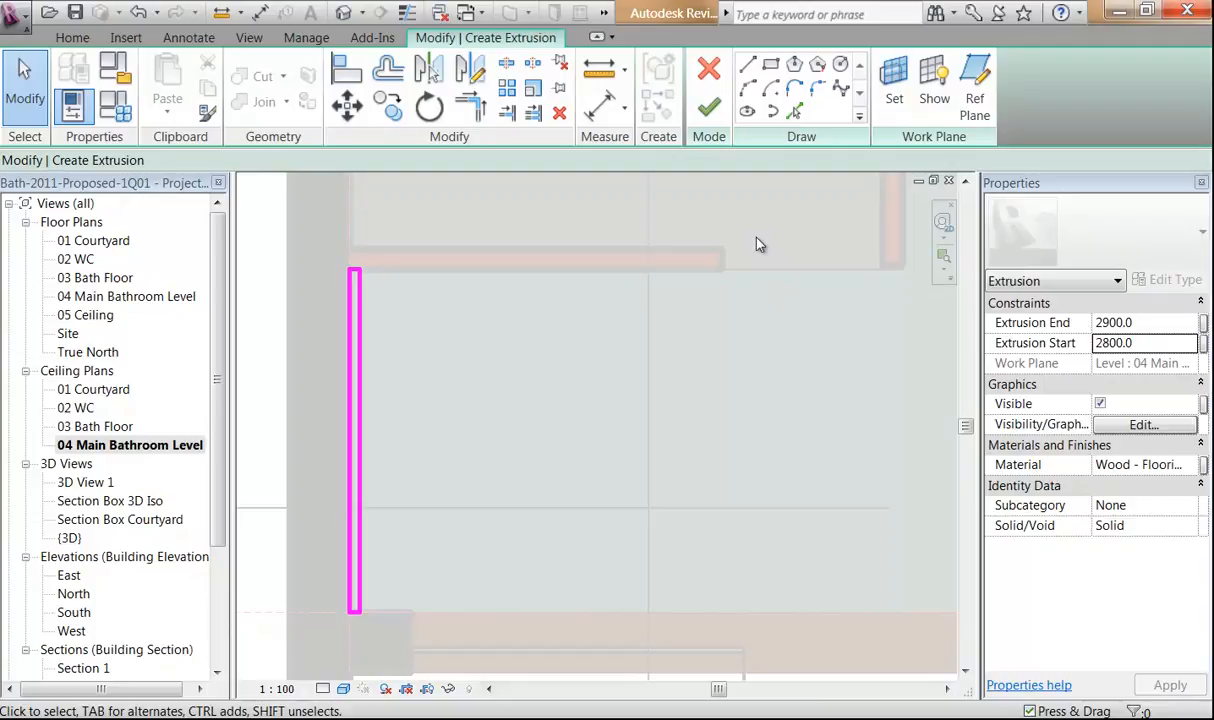
Assign the material Wood - Flooring Decking Steps to the ceiling strip extrusion.
click(1145, 465)
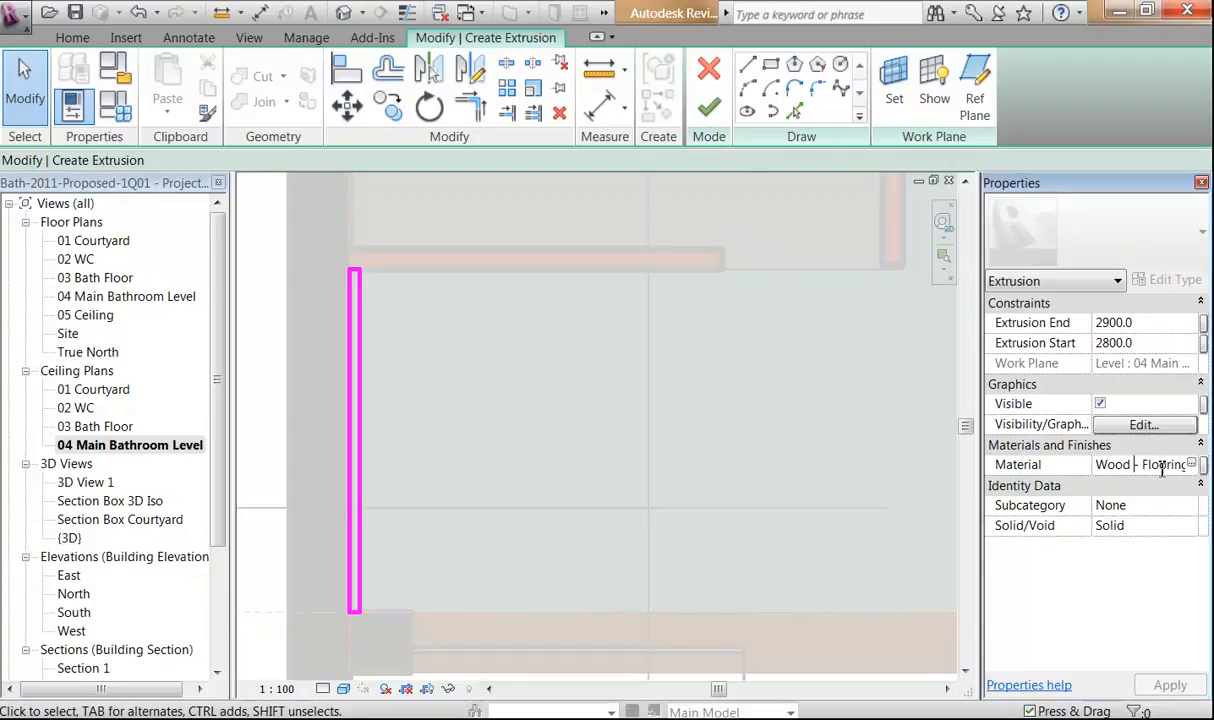
click(1191, 465)
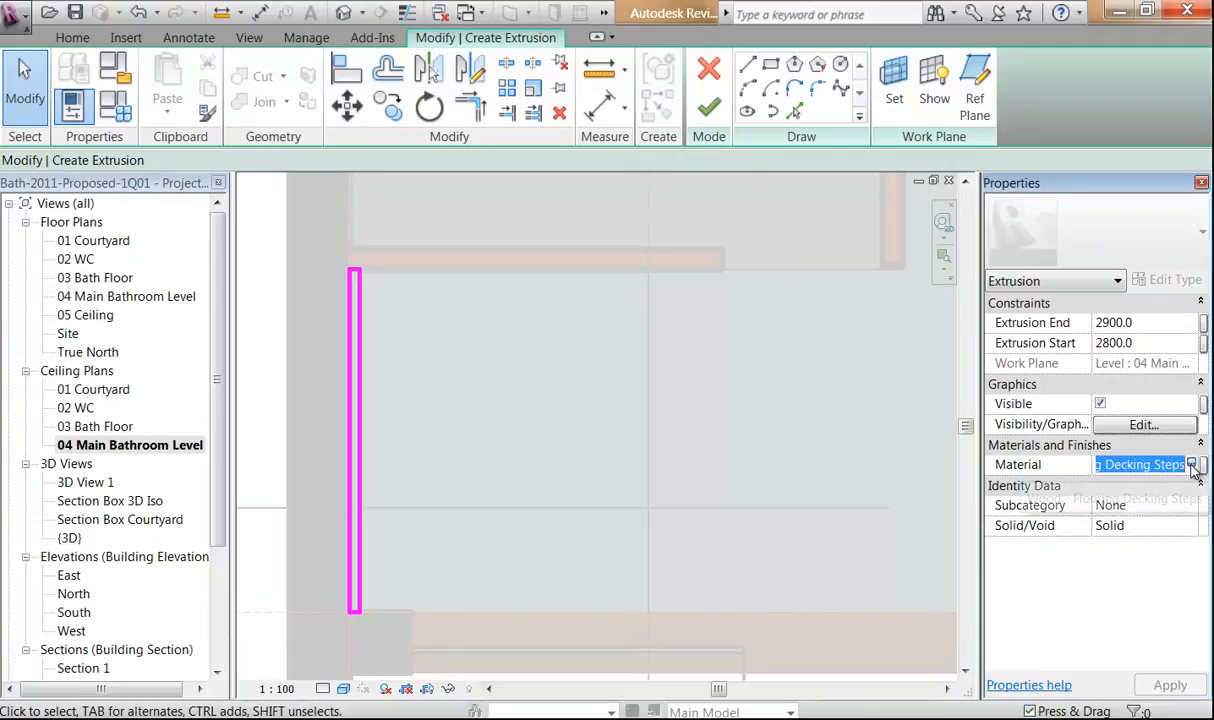
click(1192, 466)
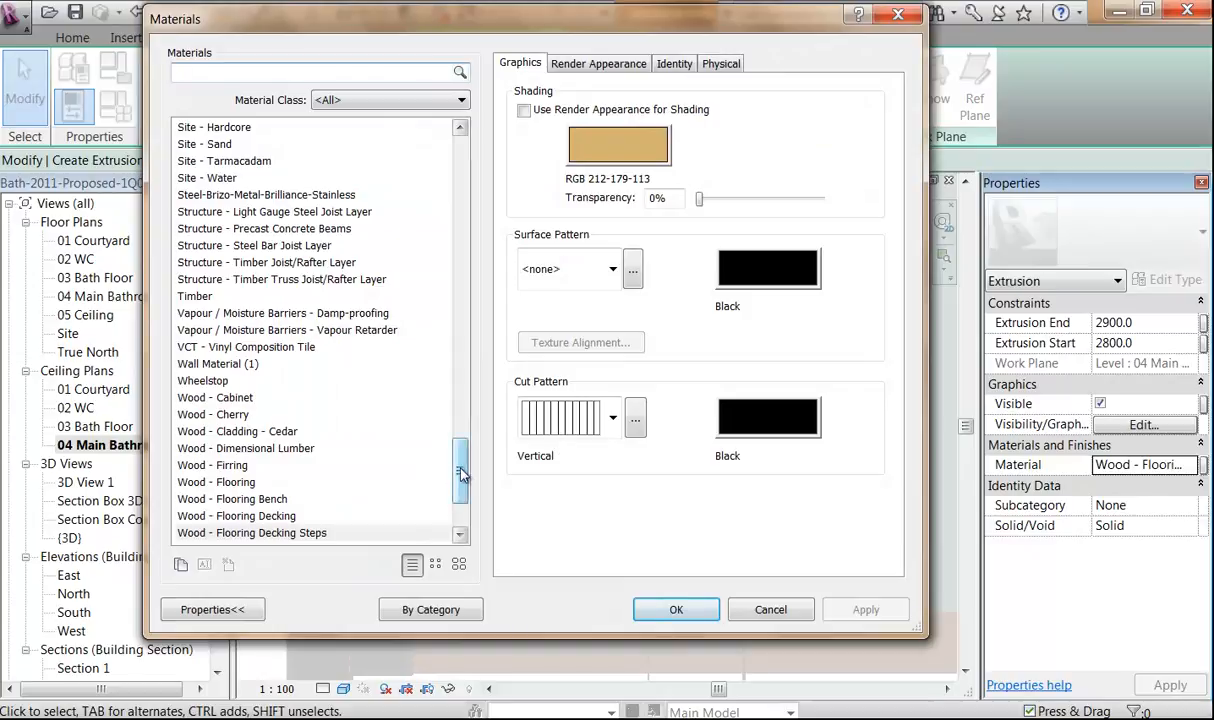
drag(462, 473, 461, 489)
click(250, 450)
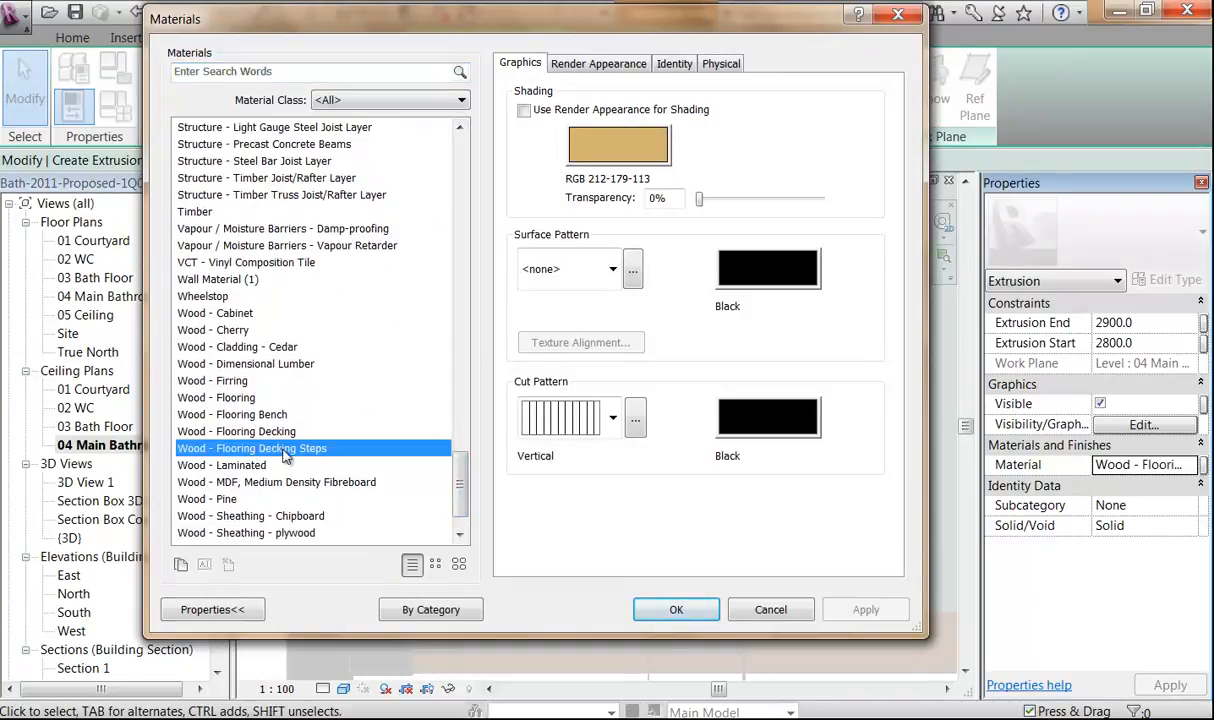
click(670, 611)
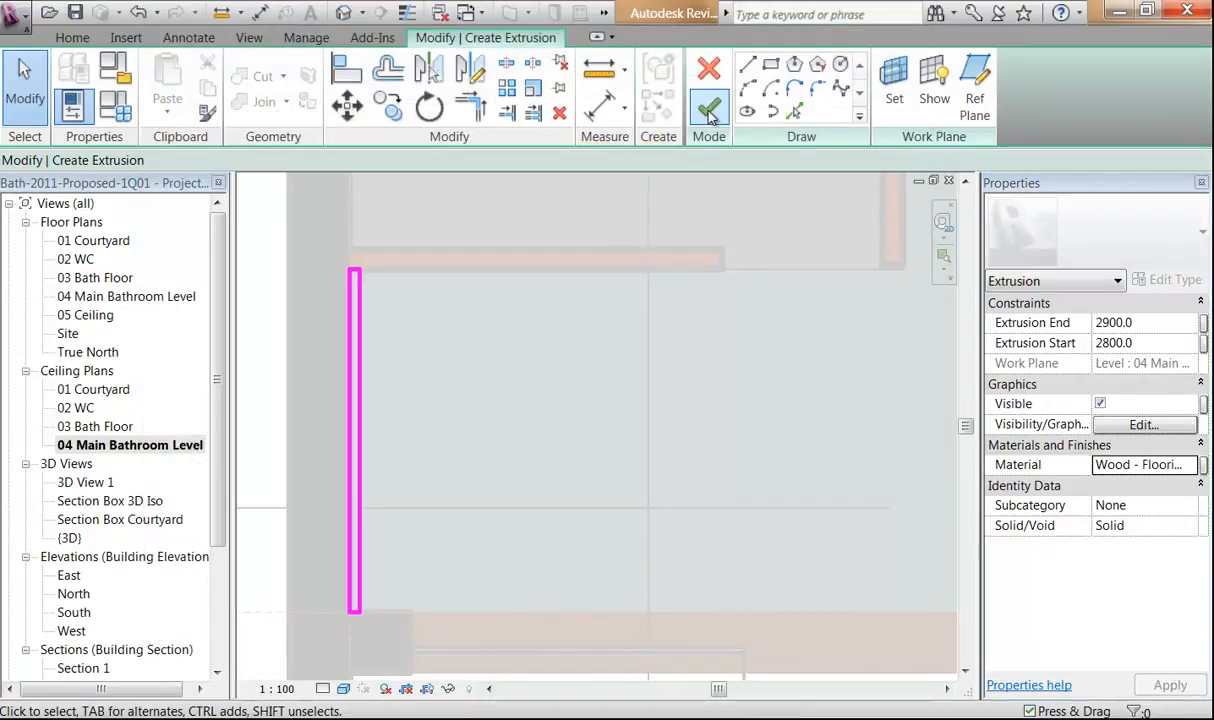
Copy the sketched strip at the west wall 600 mm eastward.
scroll(474, 403, down, 1)
scroll(472, 420, down, 1)
middle_drag(476, 426, 518, 398)
scroll(427, 480, down, 1)
scroll(489, 409, up, 1)
scroll(431, 400, up, 3)
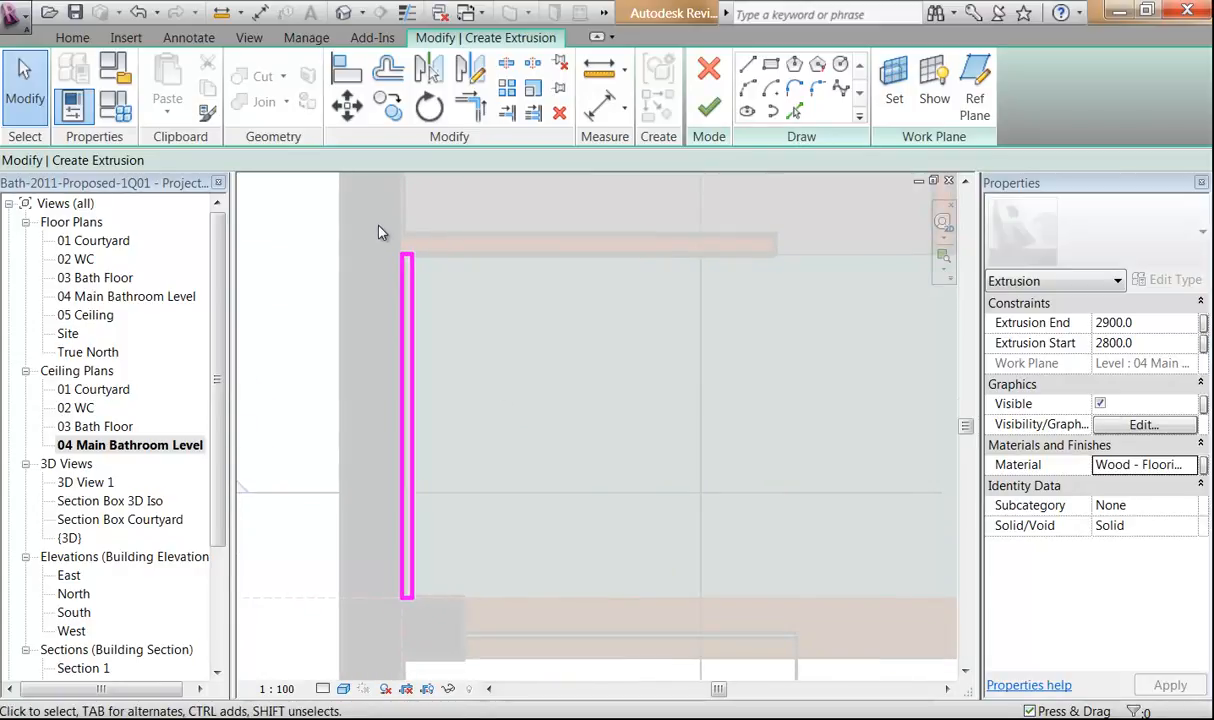
drag(376, 231, 450, 626)
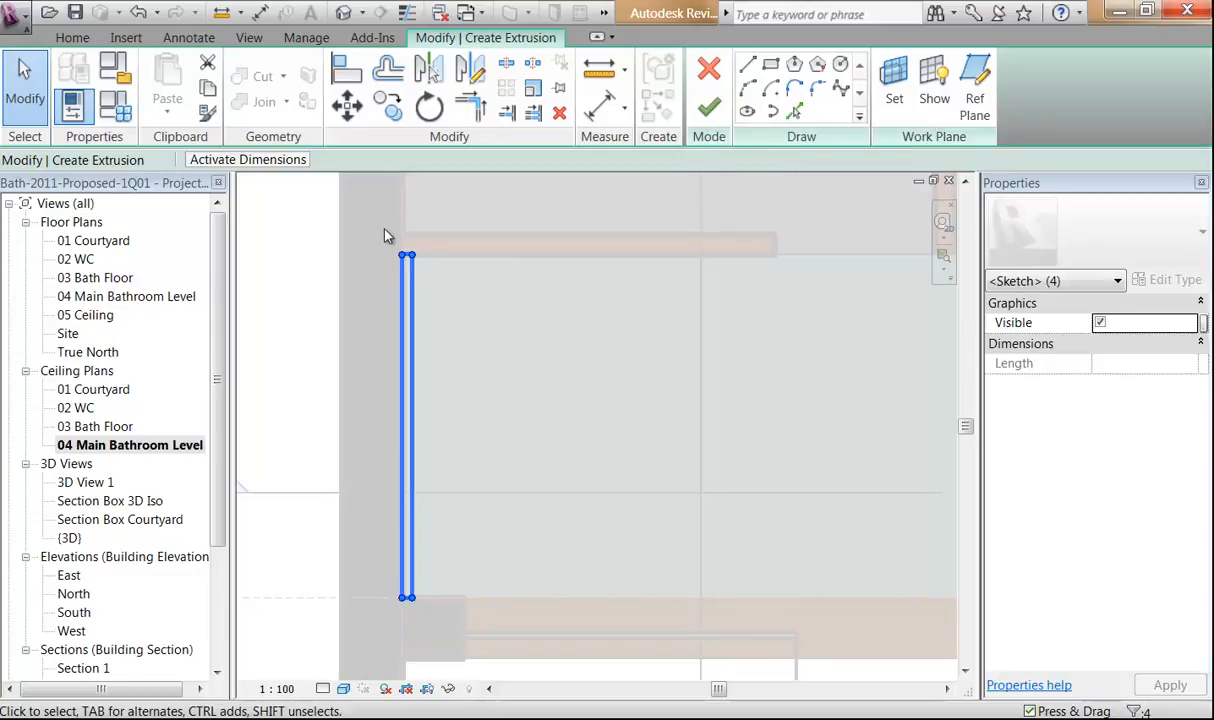
drag(374, 238, 478, 616)
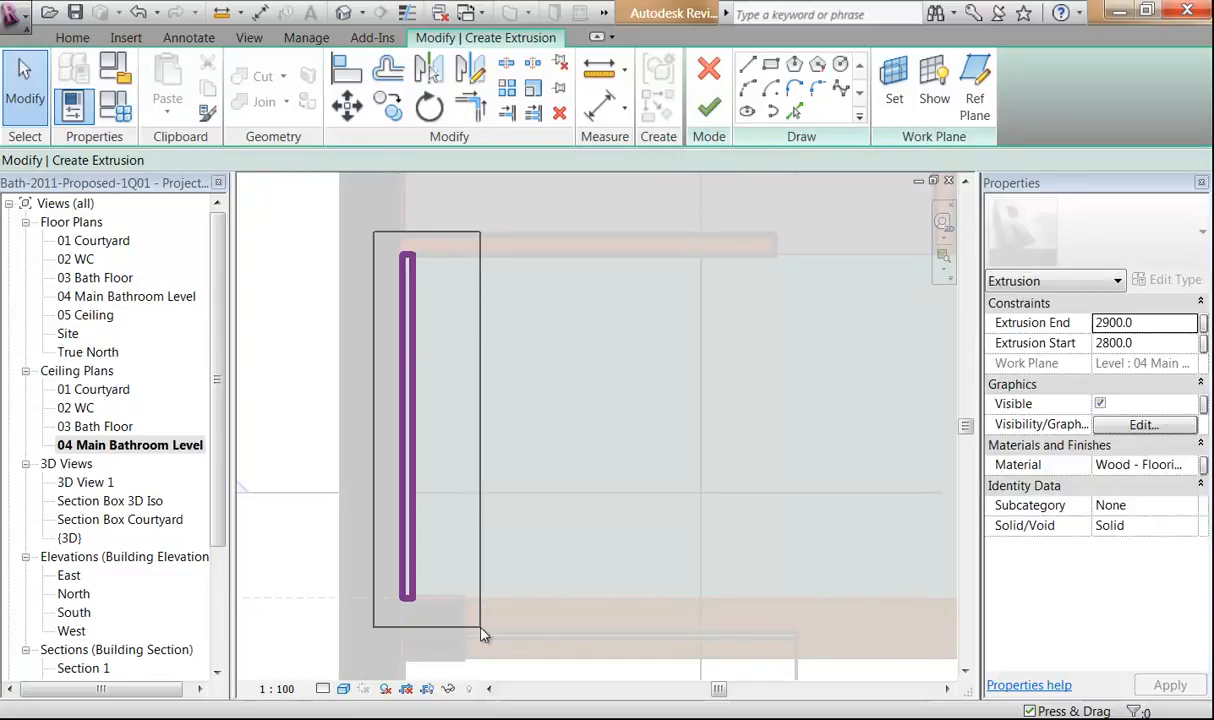
click(392, 110)
click(449, 366)
text(600)
key(Return)
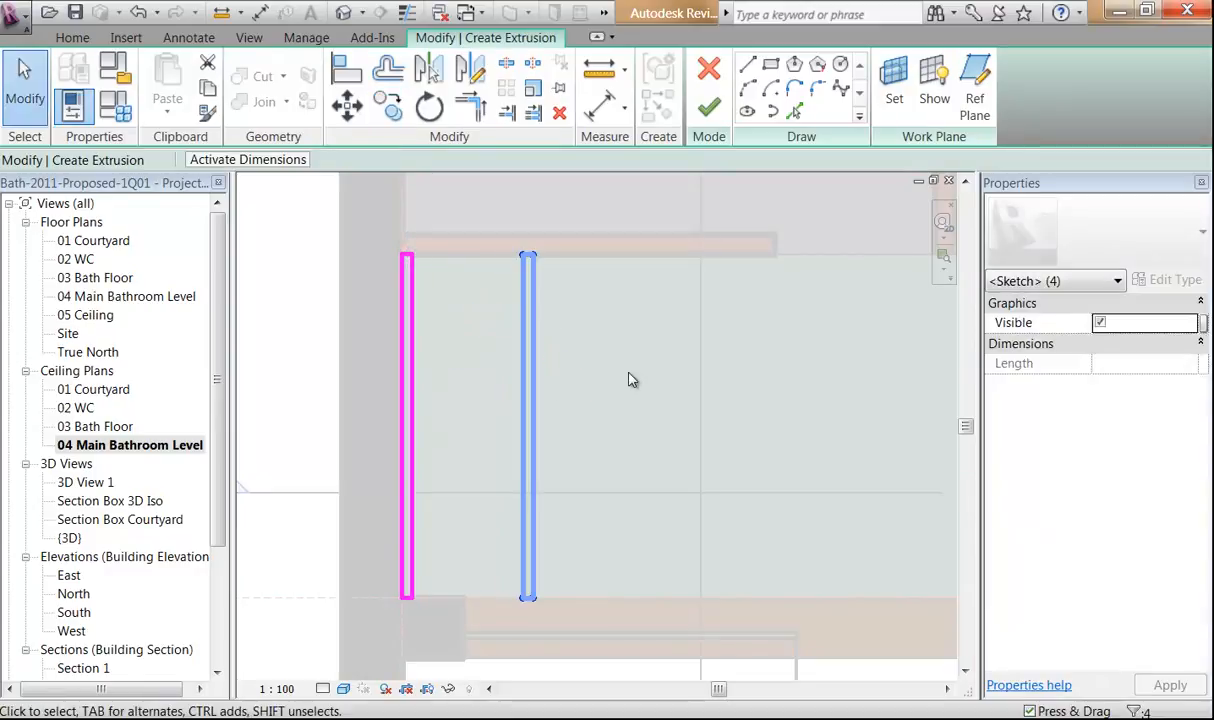
key(Escape)
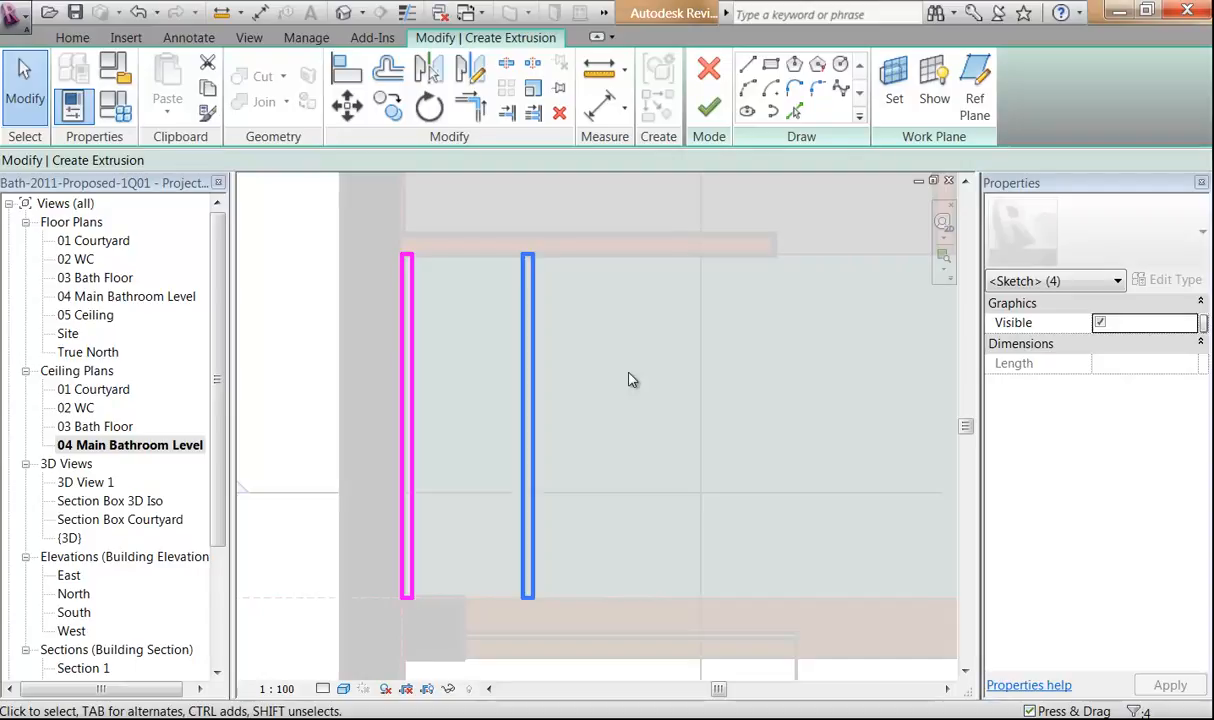
Copy both sketched strips together 1200 mm eastward.
mouse_move(360, 218)
mouse_down()
mouse_move(601, 490)
mouse_move(622, 626)
mouse_move(620, 615)
mouse_up()
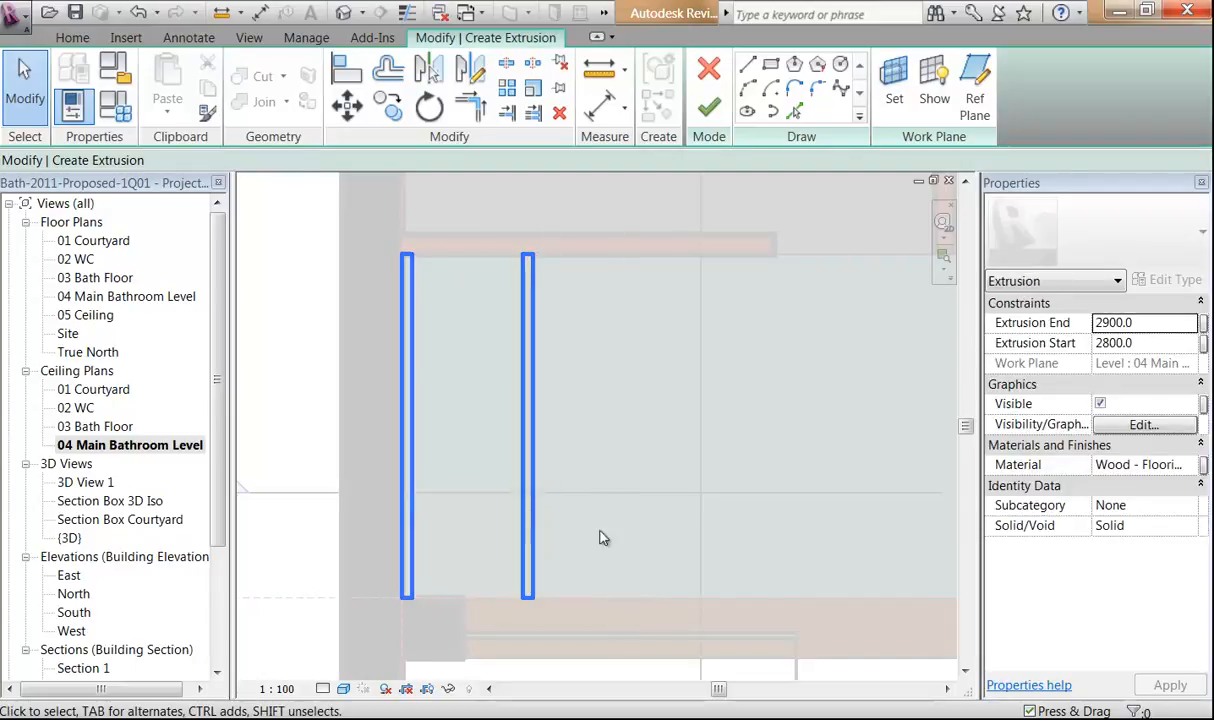
scroll(597, 372, down, 1)
middle_drag(604, 380, 490, 406)
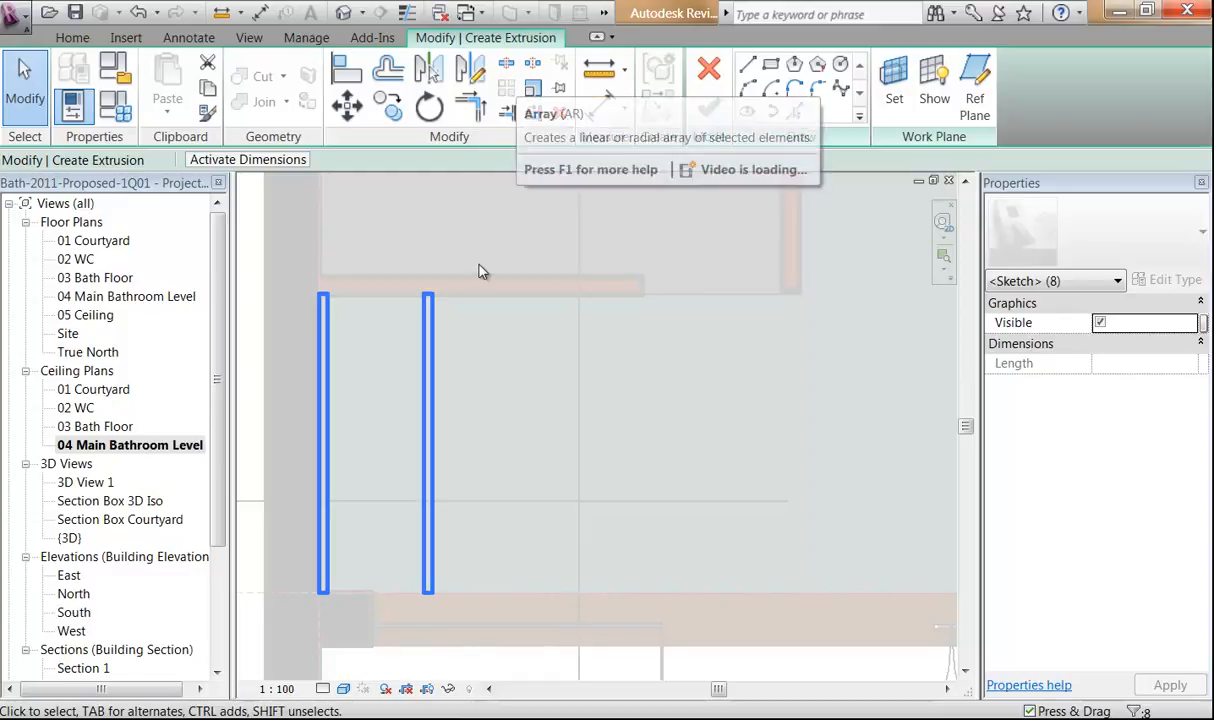
click(395, 108)
click(465, 378)
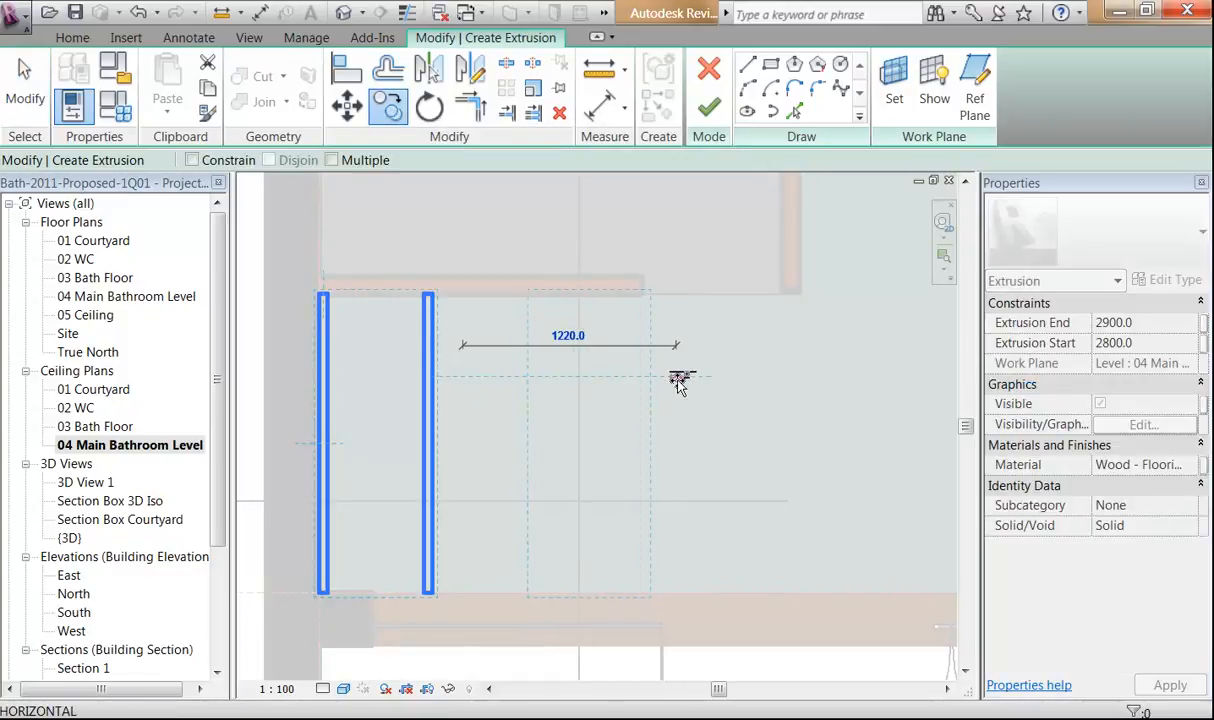
text(1200)
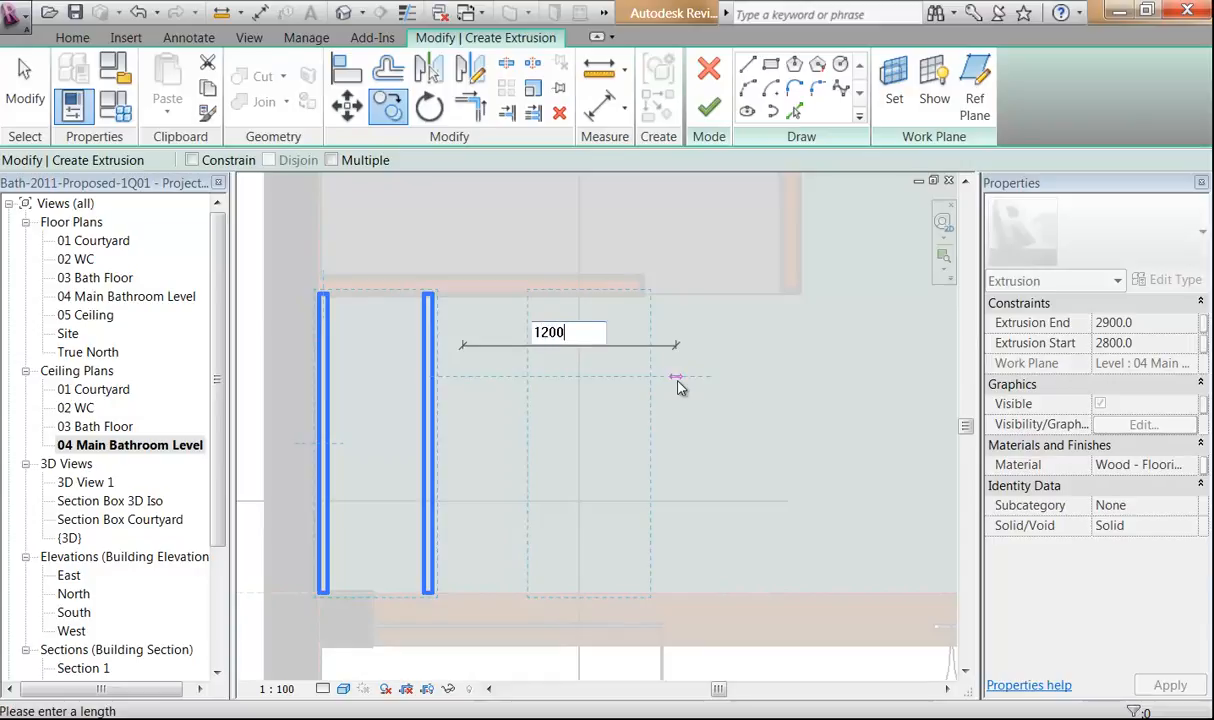
key(Return)
key(Escape)
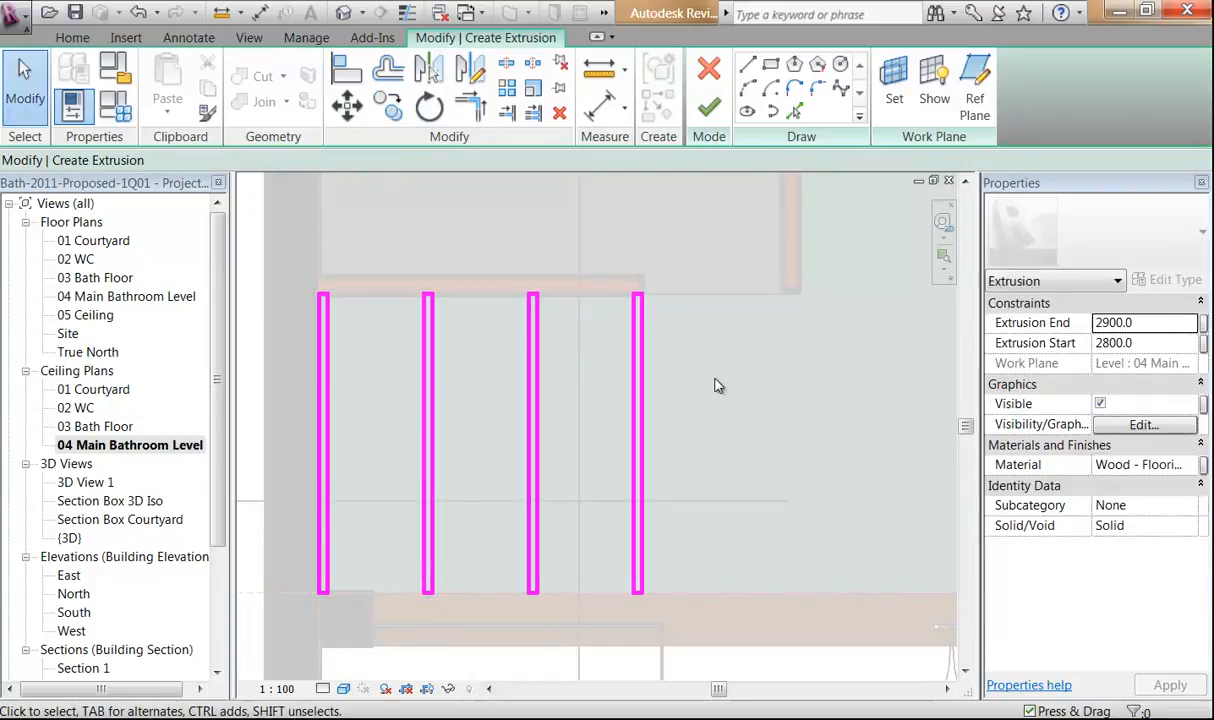
Copy all four sketched strips 2400 mm eastward across the bathroom ceiling.
drag(295, 256, 938, 677)
scroll(770, 459, down, 1)
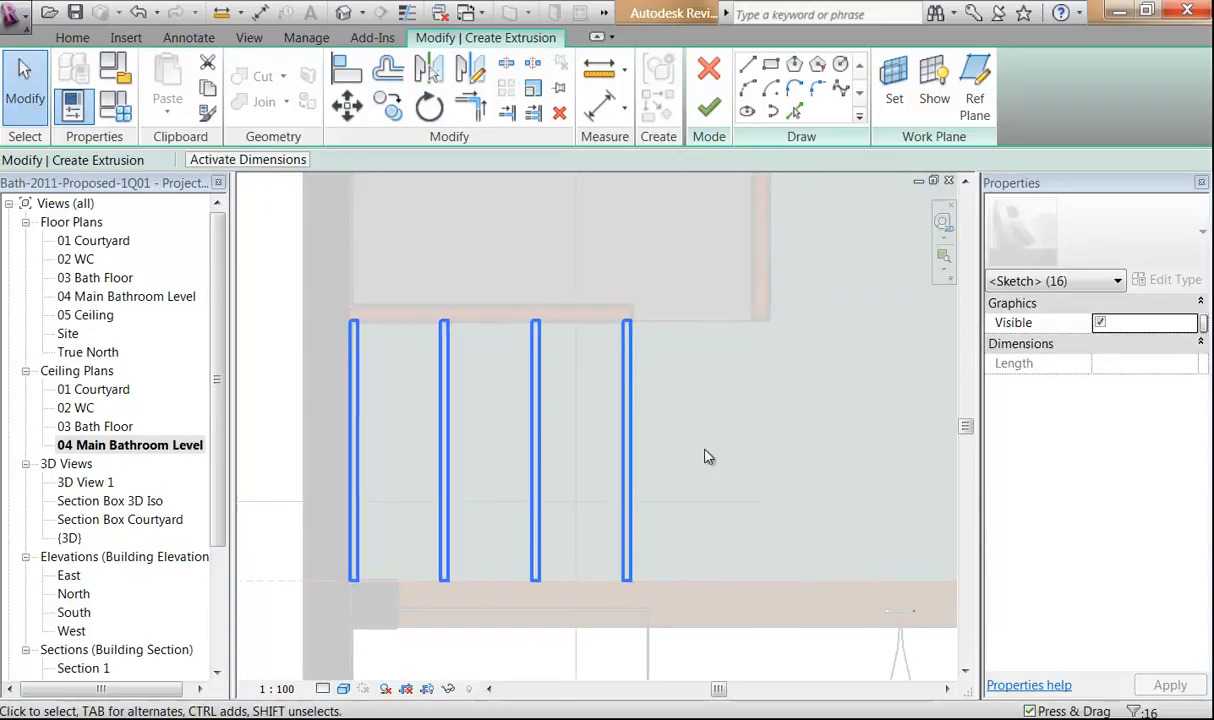
click(389, 106)
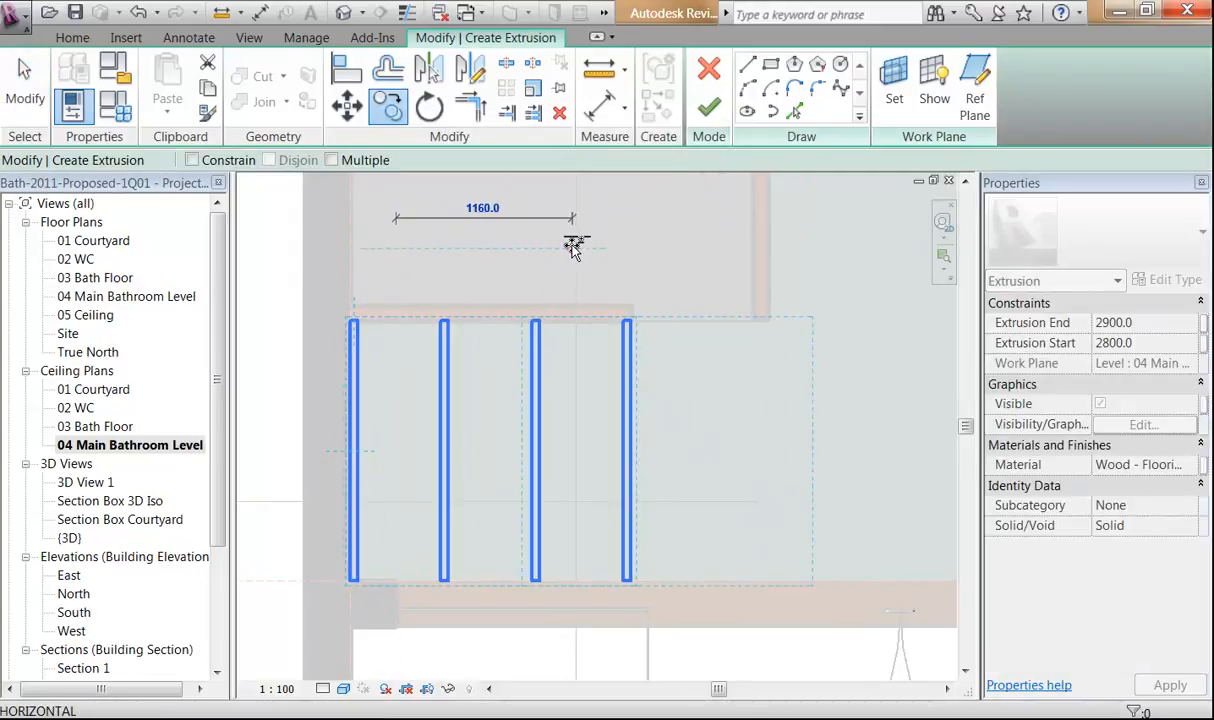
text(2400)
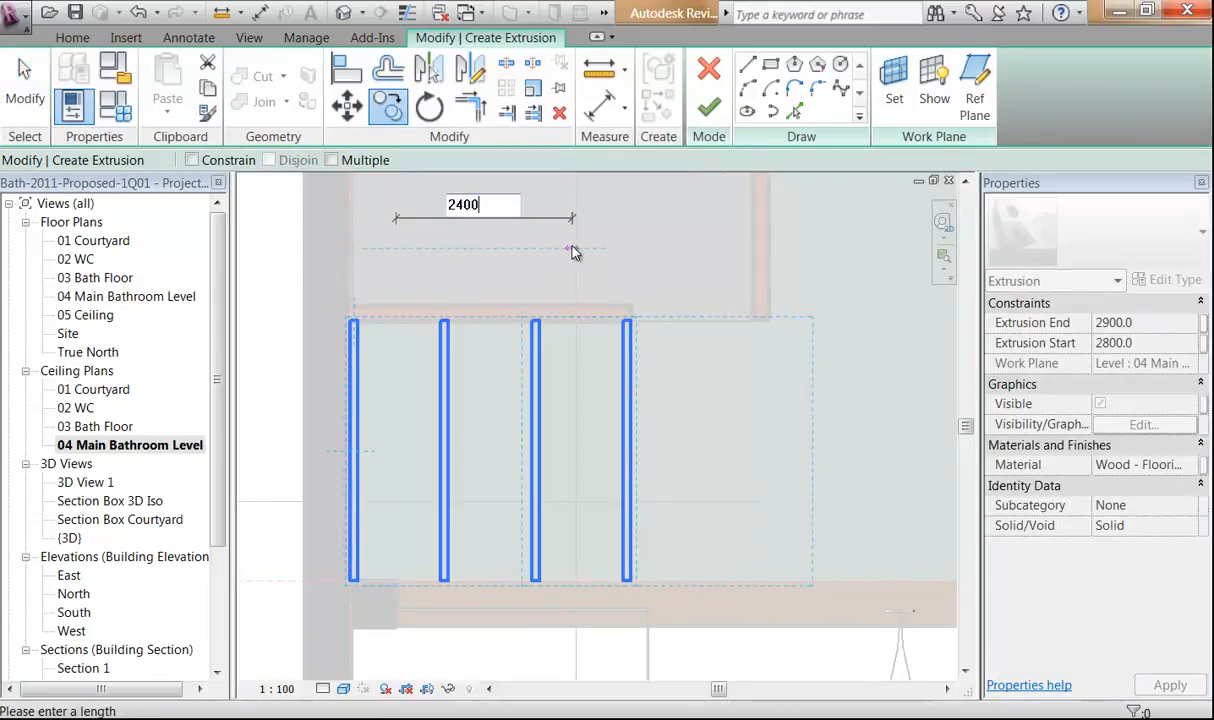
key(Return)
Extend the three easternmost strips to the north wall's inner face by aligning their upper ends with Multiple Alignment.
middle_drag(762, 238, 548, 357)
mouse_move(625, 385)
middle_down()
mouse_move(543, 385)
mouse_move(532, 413)
mouse_move(502, 414)
middle_up()
scroll(550, 396, up, 1)
scroll(502, 414, up, 1)
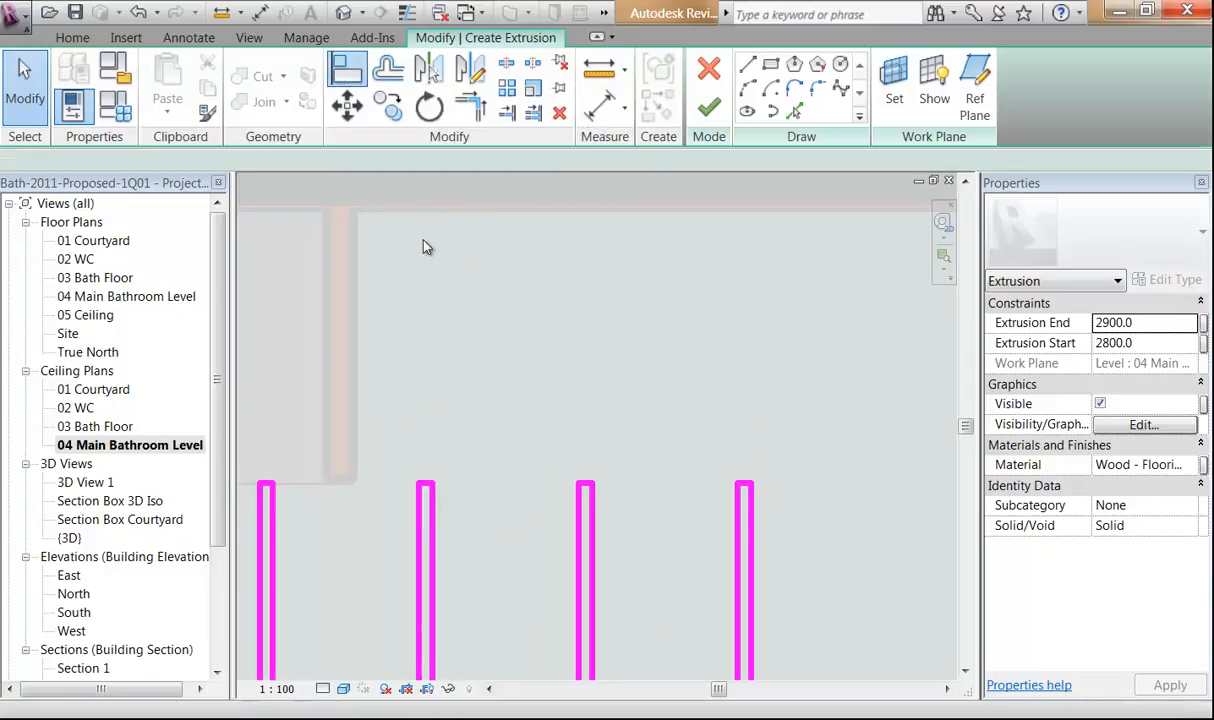
click(347, 70)
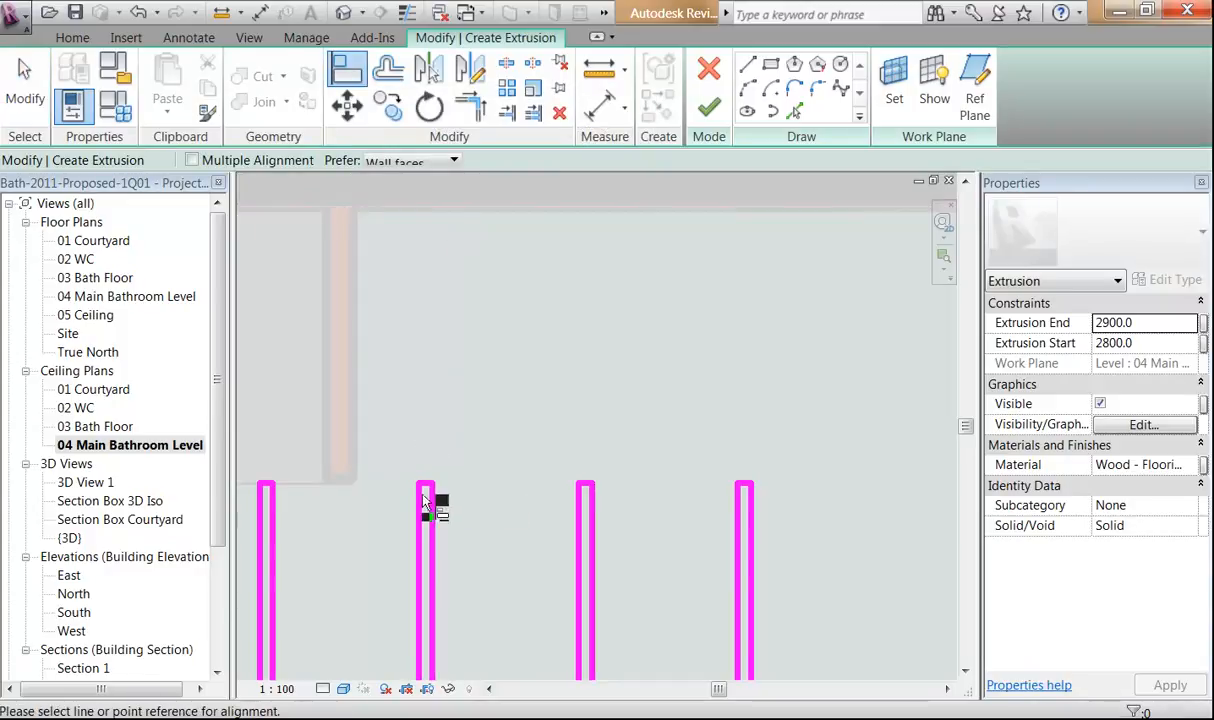
click(191, 160)
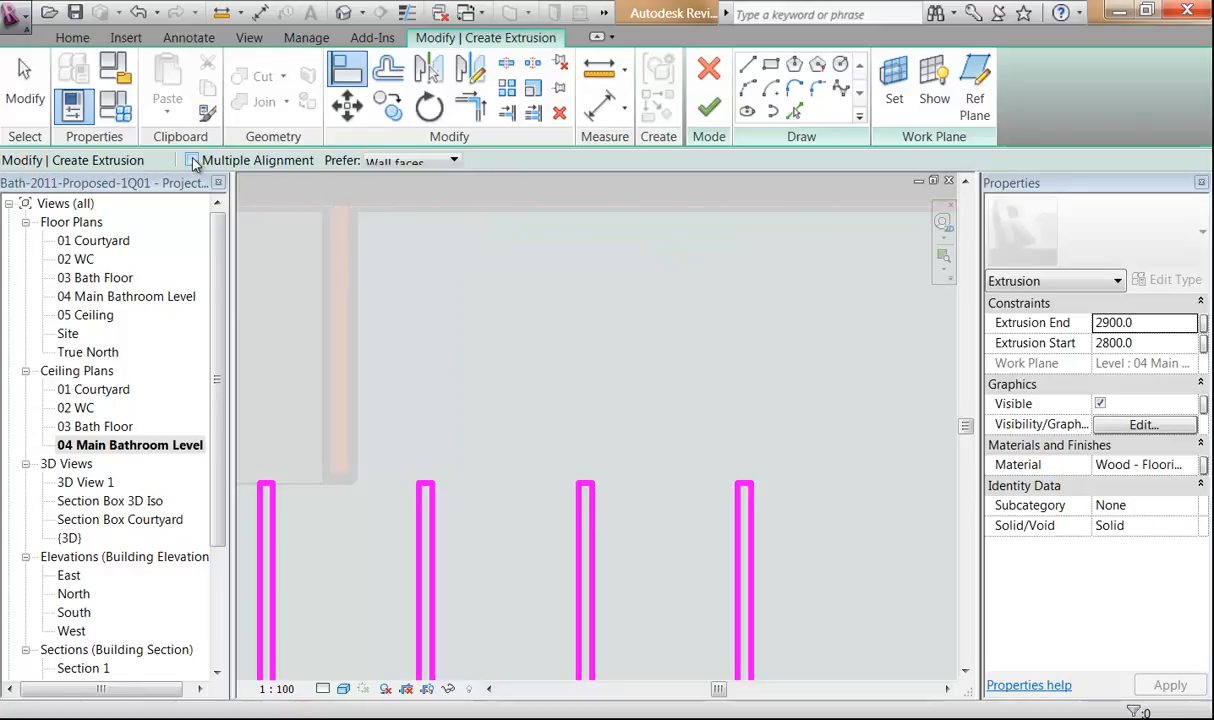
click(488, 206)
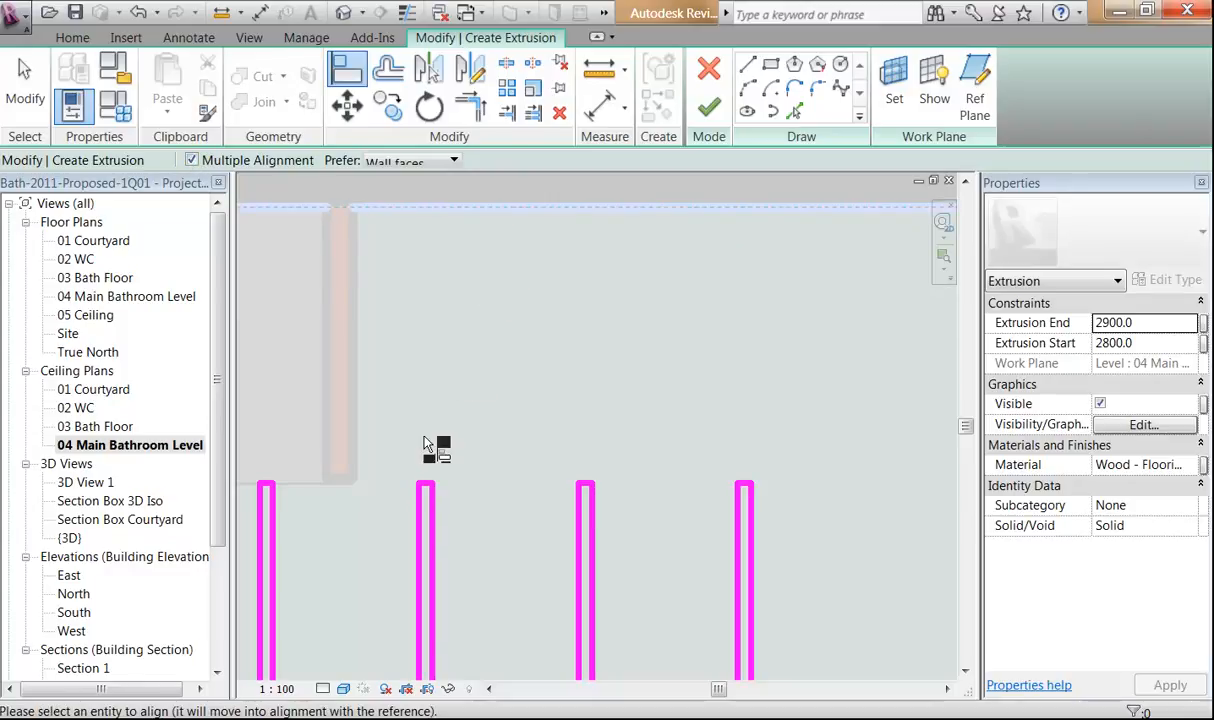
click(426, 486)
click(586, 487)
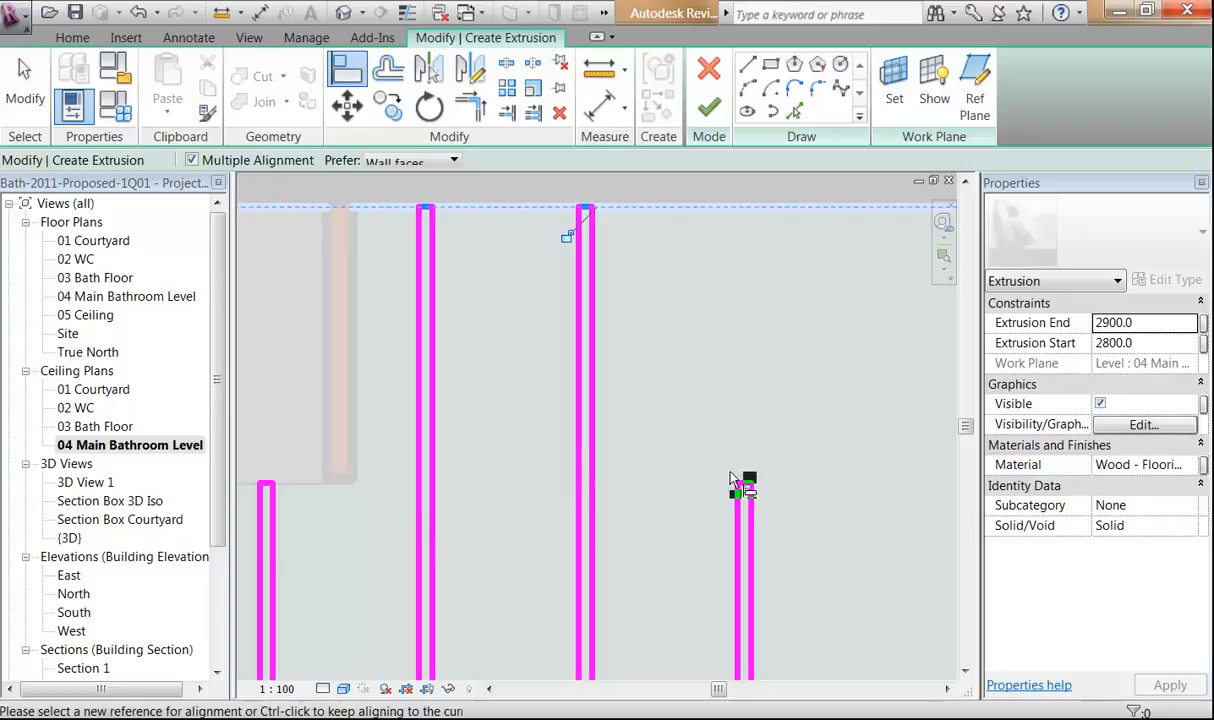
scroll(687, 404, down, 3)
middle_drag(695, 413, 575, 370)
key(Escape)
key(Escape)
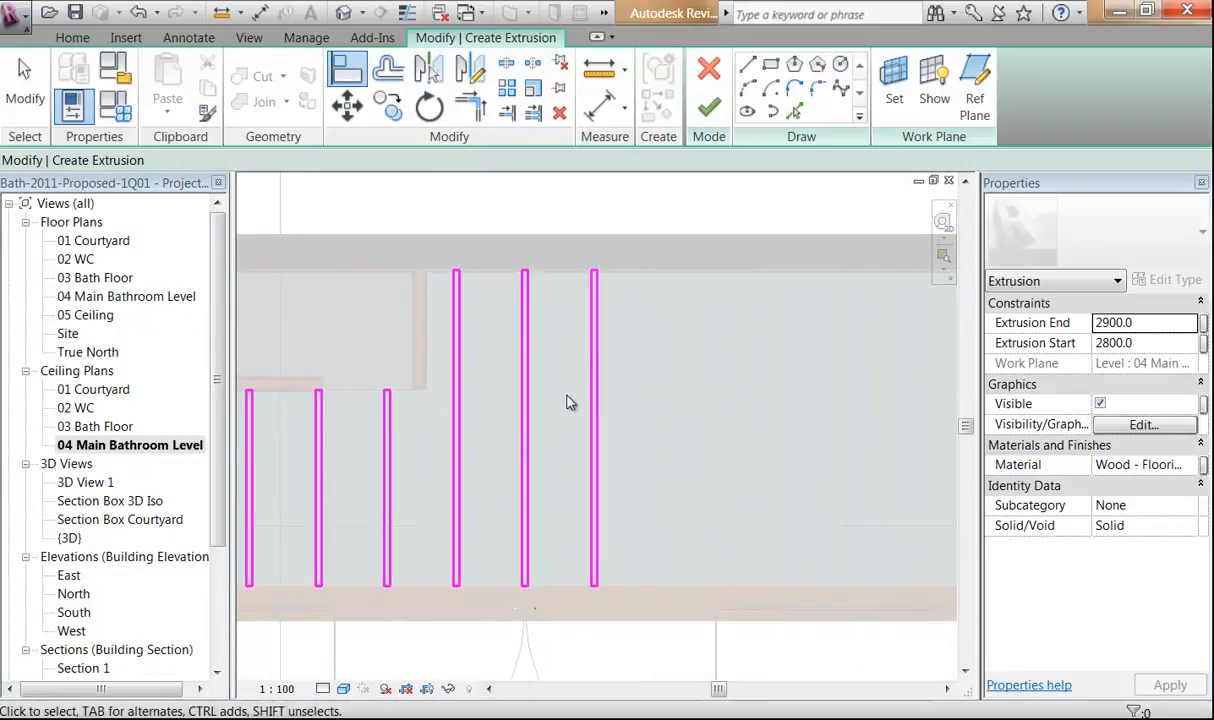
Copy the three full-length strips 1800 mm eastward.
drag(430, 245, 647, 616)
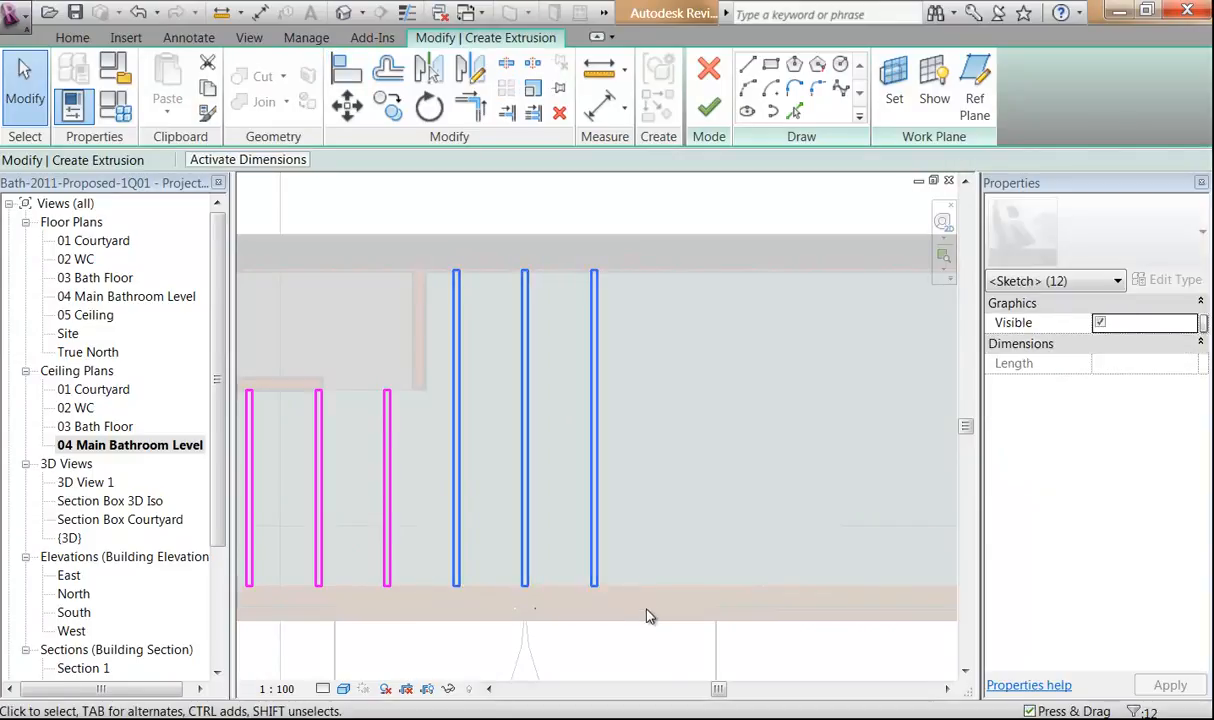
click(389, 105)
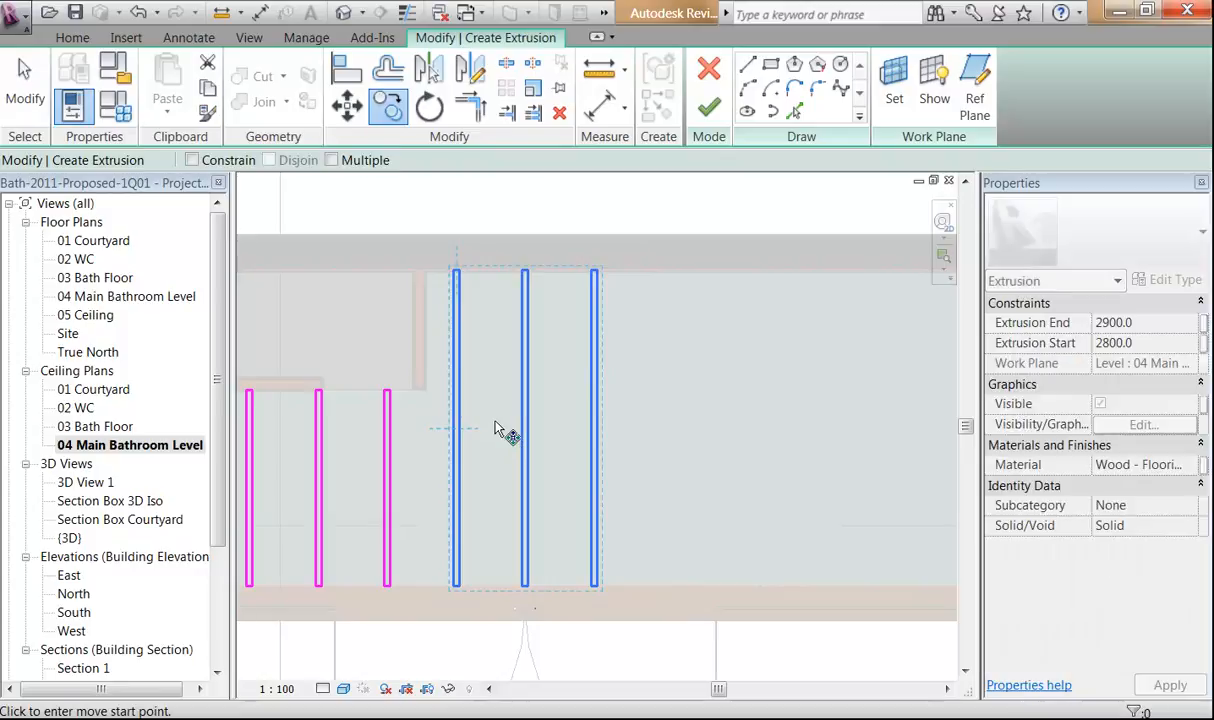
click(495, 422)
text(1)
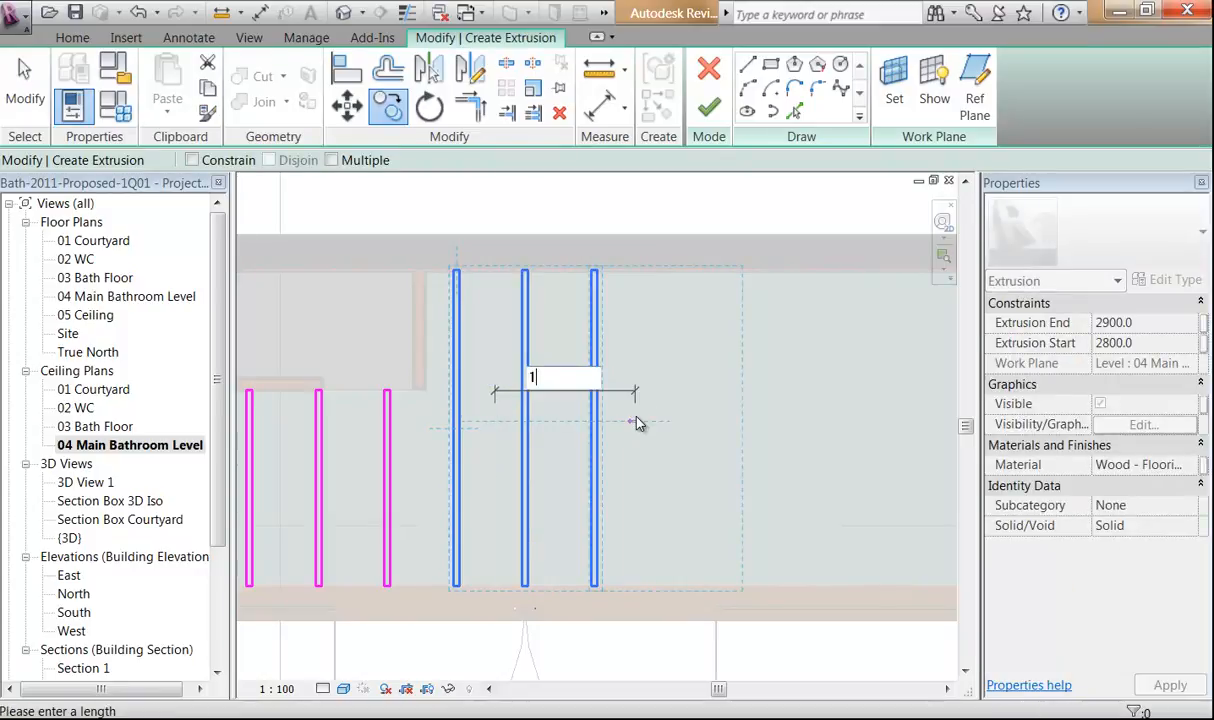
text(800)
key(Return)
mouse_move(688, 415)
middle_down()
mouse_move(420, 420)
mouse_move(558, 393)
middle_up()
scroll(423, 421, down, 1)
scroll(564, 397, down, 1)
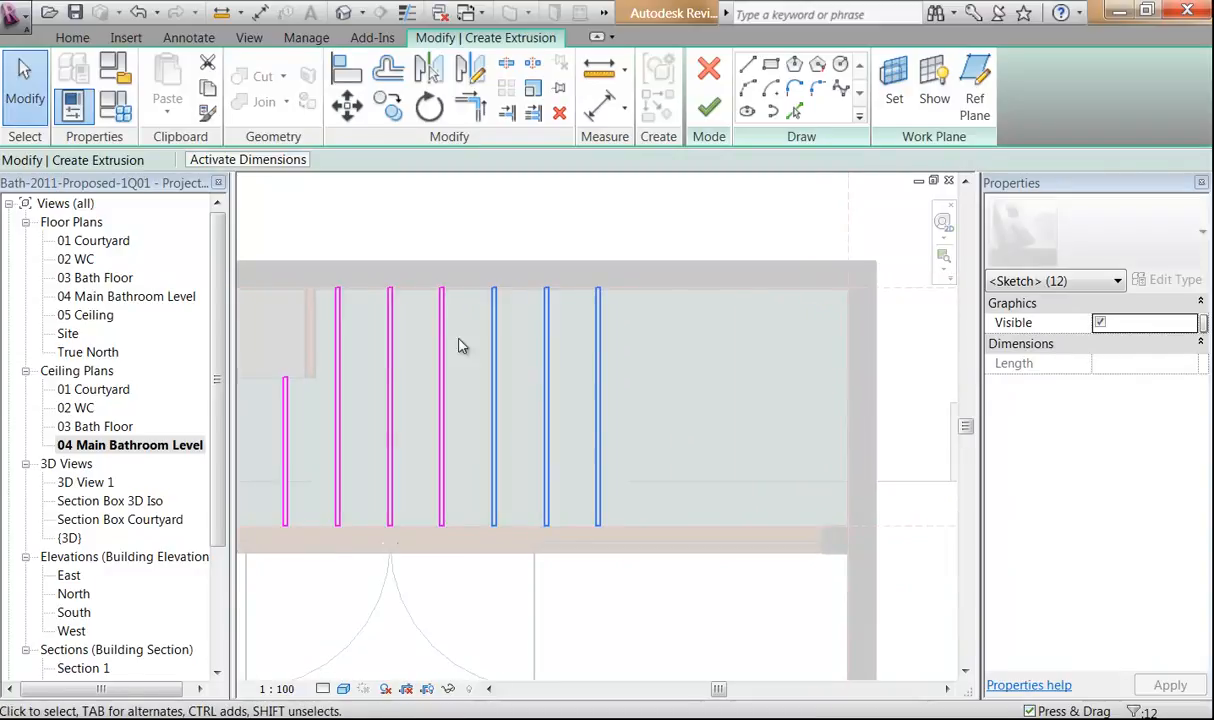
Copy the four easternmost strips toward the east wall, continuing the 600 mm spacing.
drag(429, 271, 645, 562)
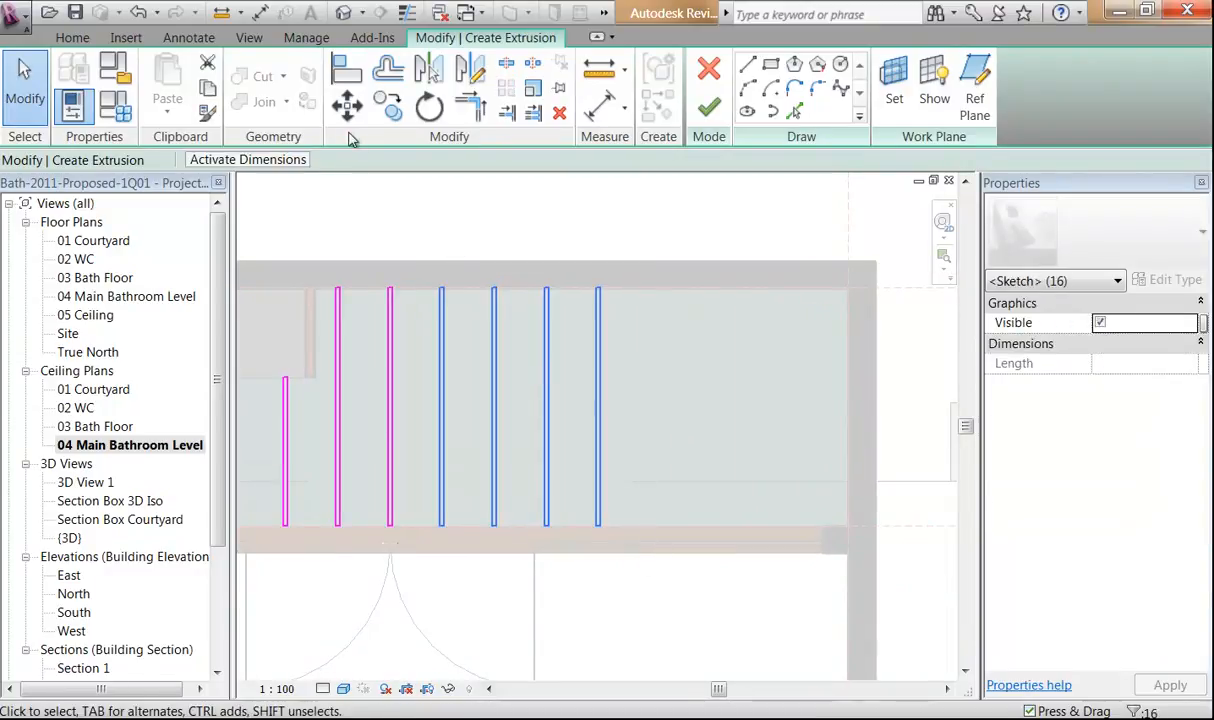
key(m)
key(v)
click(430, 230)
text(2)
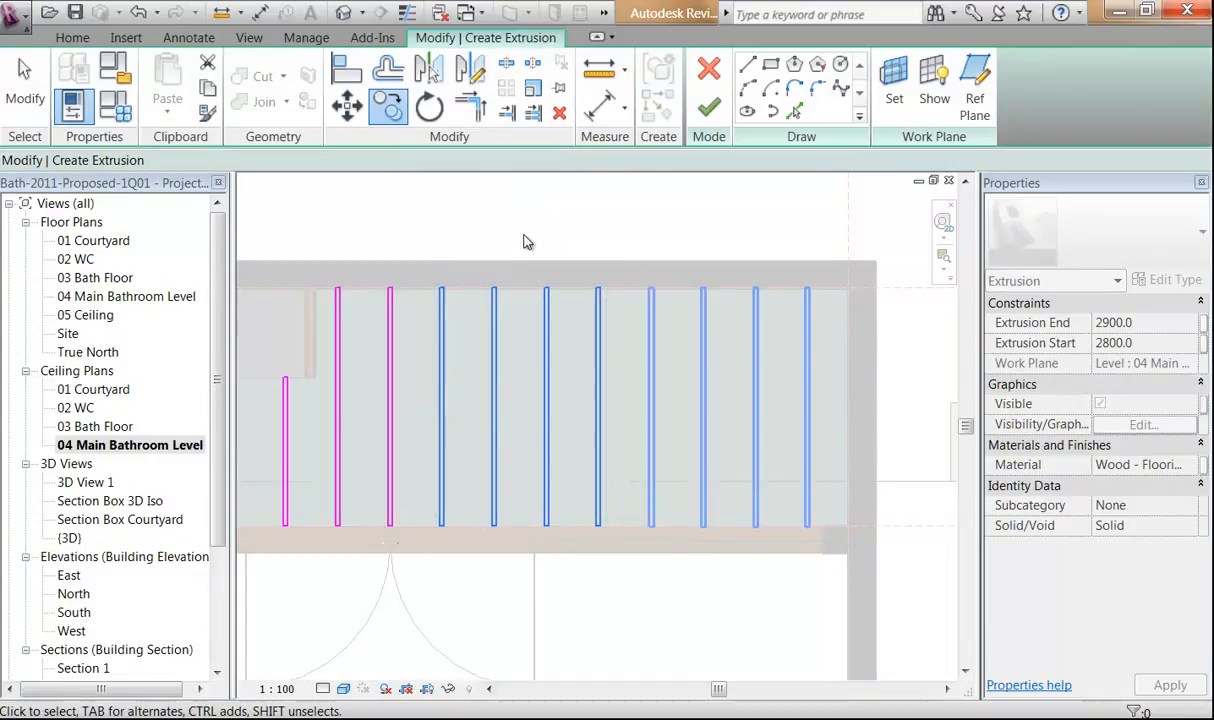
key(Return)
middle_drag(686, 301, 509, 325)
key(Escape)
Copy the last strip against the east wall, placing its outer edge on the wall's inner corner.
scroll(509, 323, up, 3)
scroll(510, 243, down, 2)
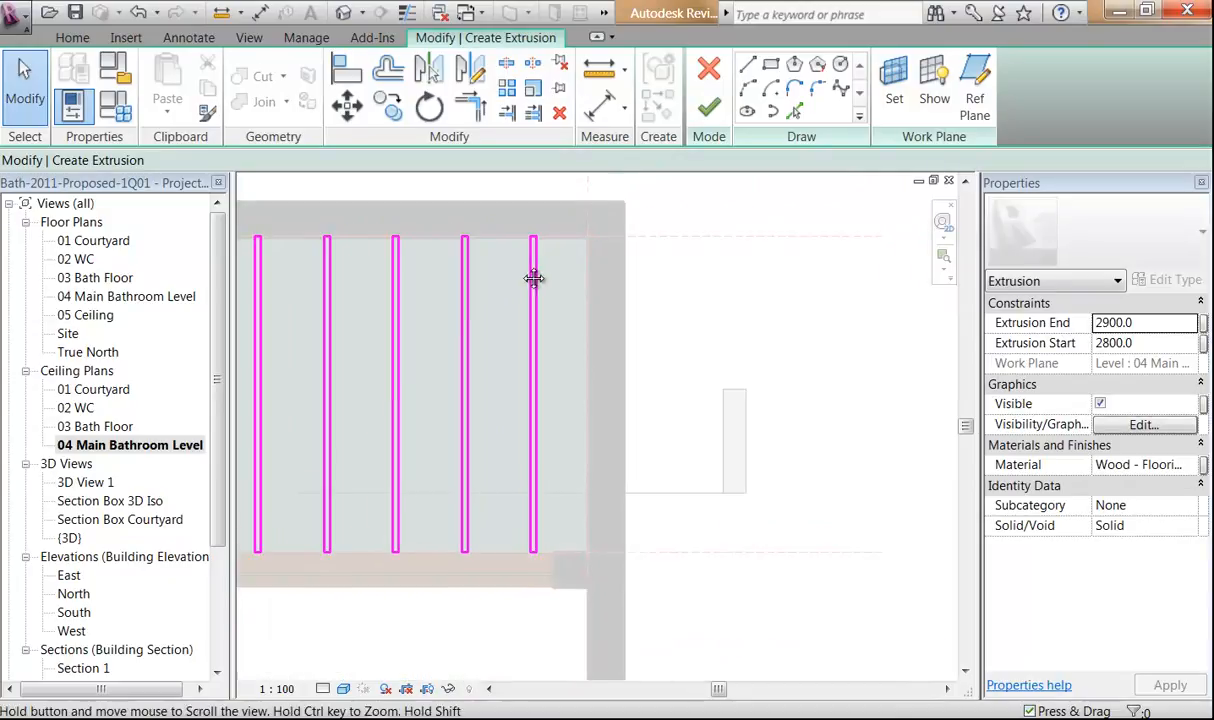
middle_drag(523, 268, 511, 235)
mouse_move(491, 188)
mouse_down()
mouse_move(564, 488)
mouse_move(565, 568)
mouse_up()
scroll(525, 307, up, 6)
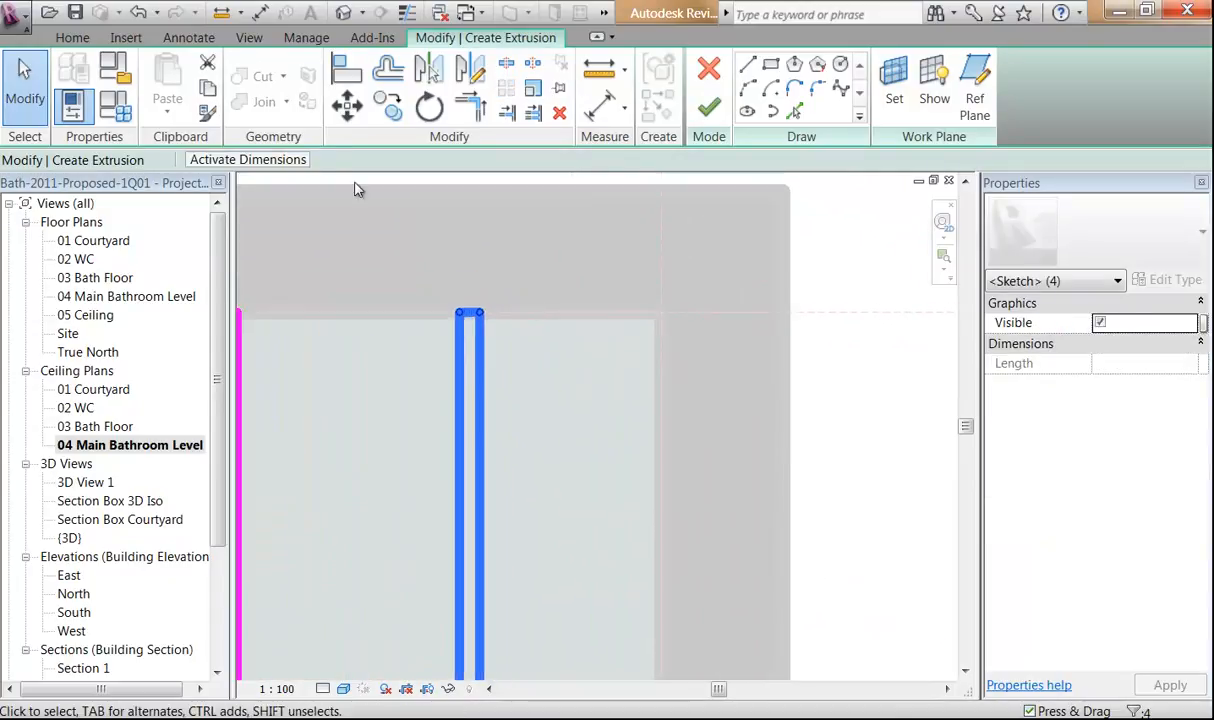
click(389, 105)
scroll(504, 298, up, 5)
click(439, 350)
middle_drag(795, 350, 651, 352)
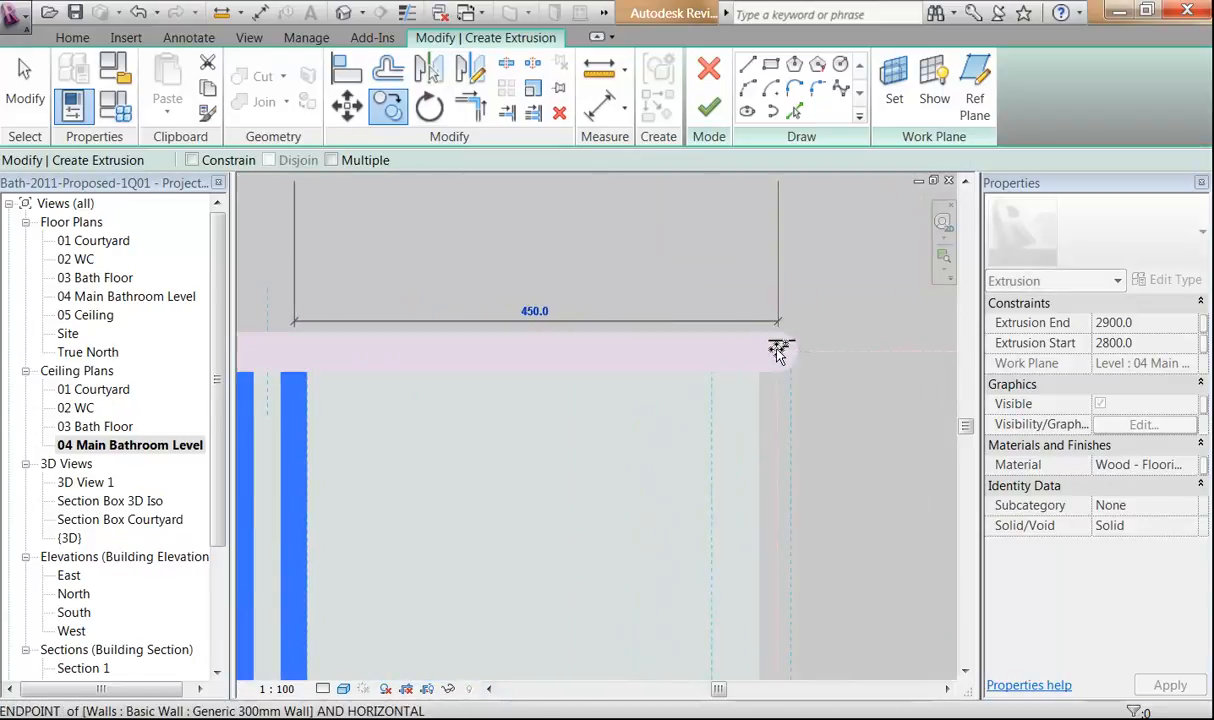
click(778, 348)
click(612, 504)
Finish the sketch of all the ceiling strips to create the extrusion.
scroll(605, 477, down, 5)
scroll(548, 496, down, 4)
middle_drag(530, 508, 846, 268)
scroll(717, 328, down, 1)
middle_drag(717, 330, 724, 368)
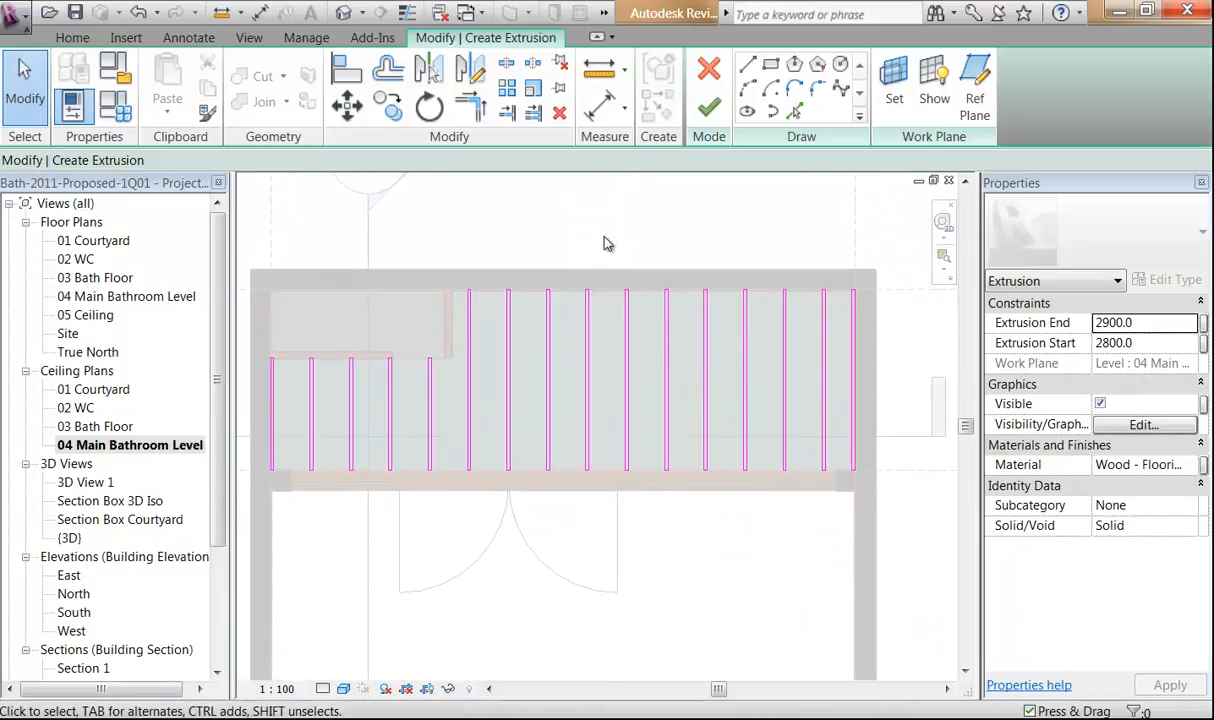
click(709, 112)
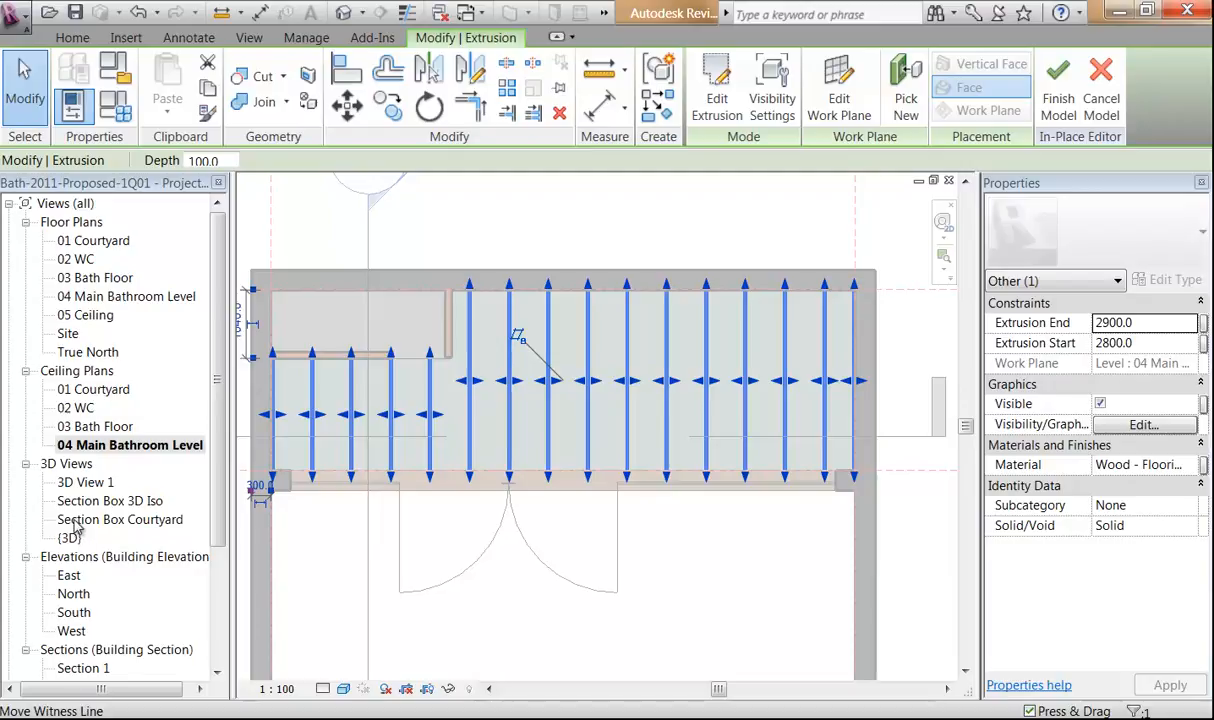
Check the timber strips in the Section Box Courtyard 3D view and finish the in-place ceiling model.
double_click(73, 524)
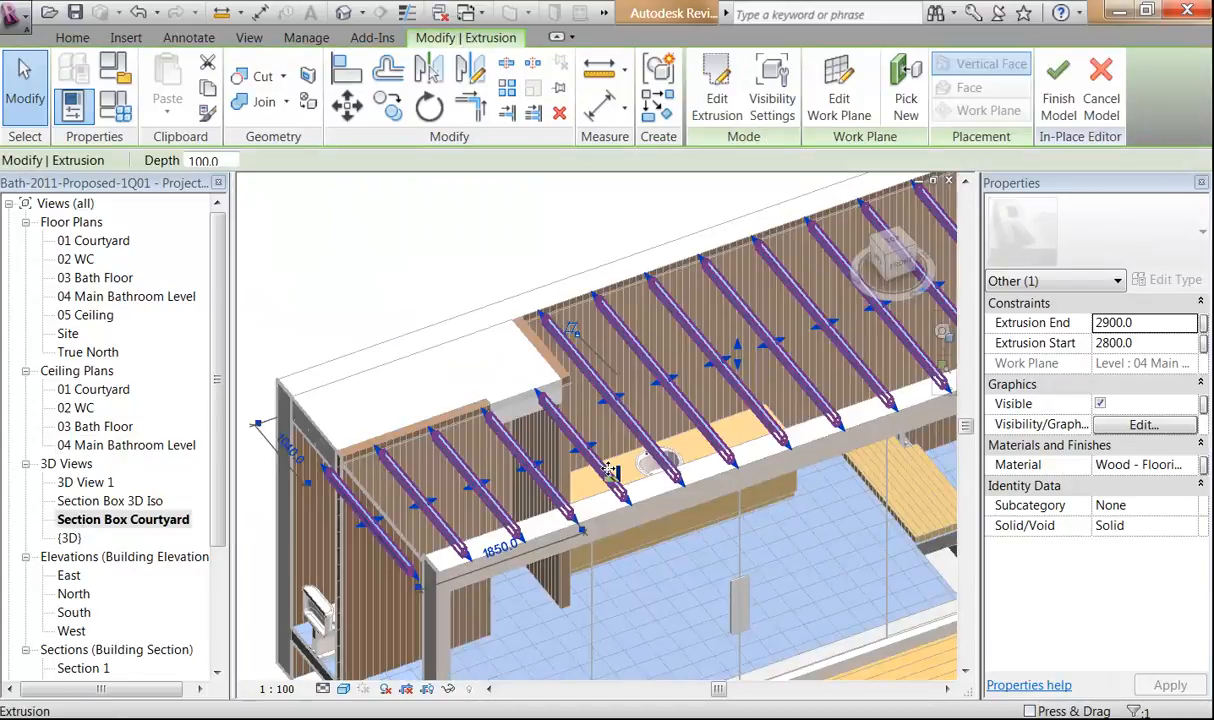
click(409, 257)
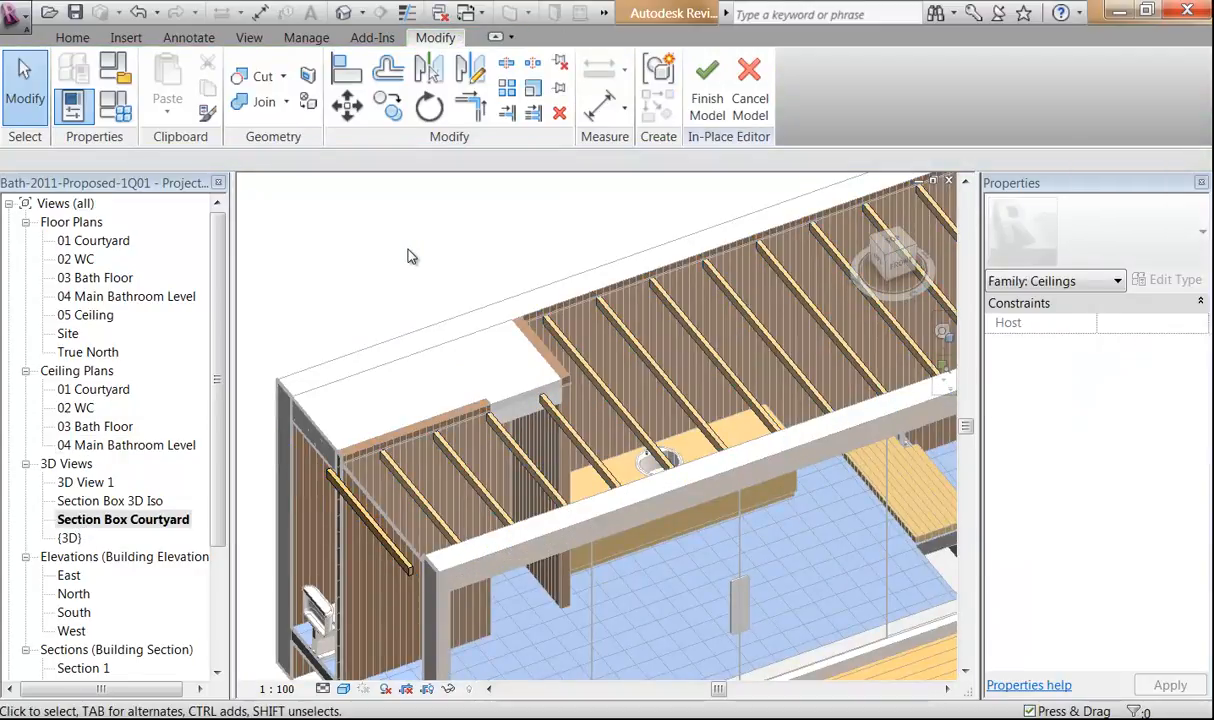
scroll(535, 447, up, 5)
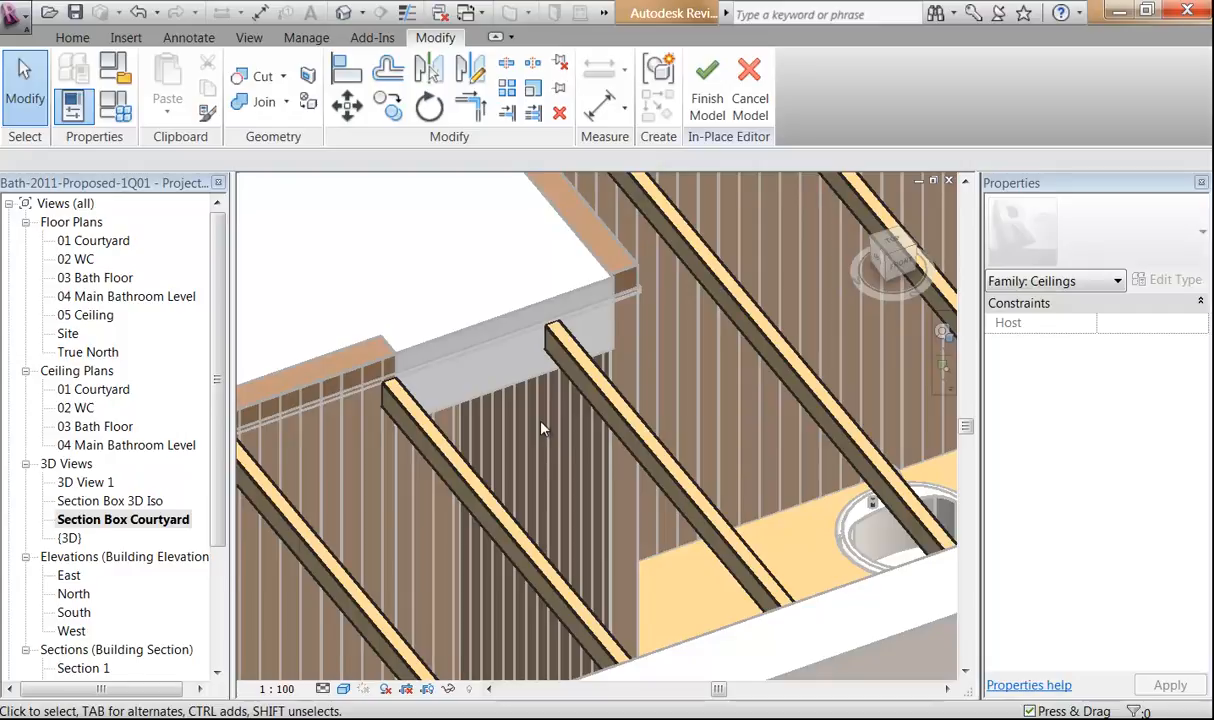
scroll(540, 430, down, 5)
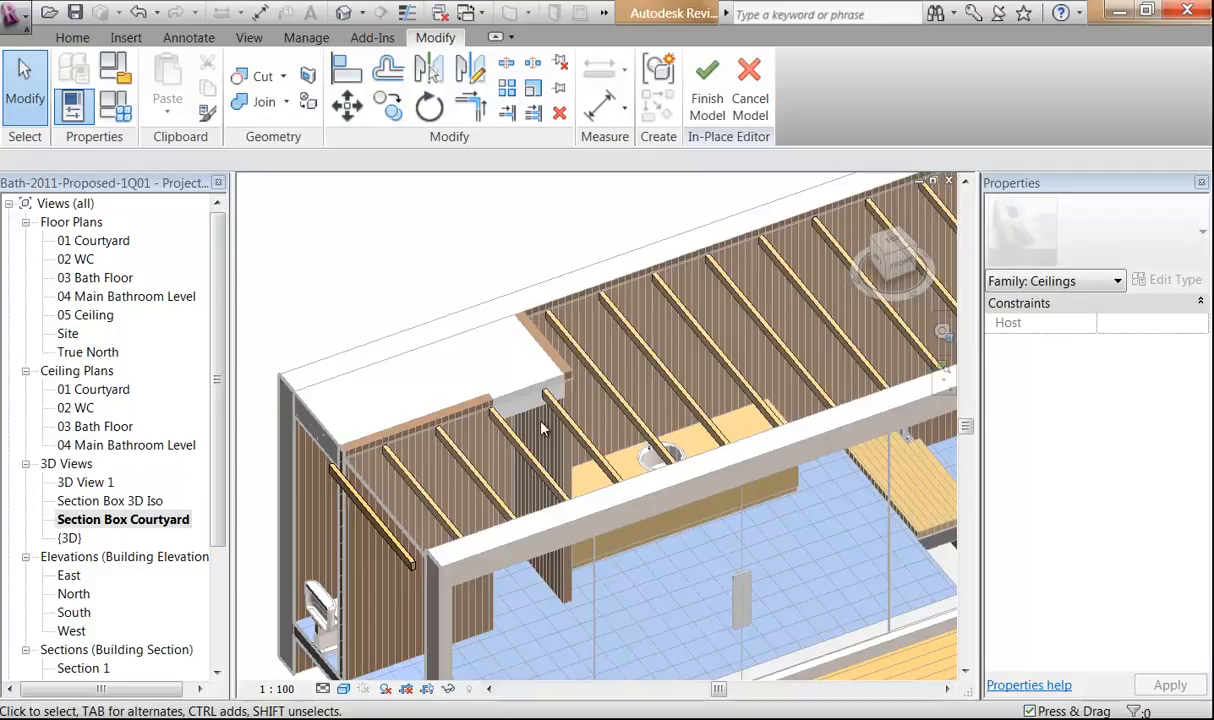
shift+middle_drag(552, 297, 443, 305)
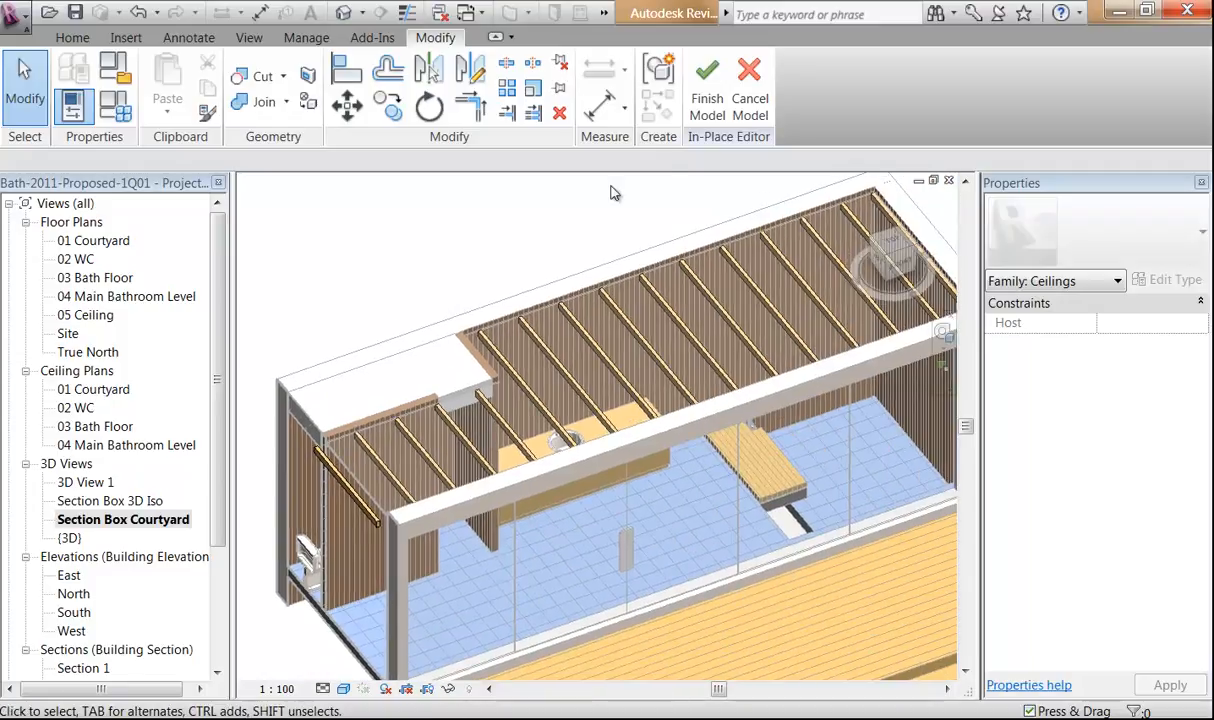
click(706, 100)
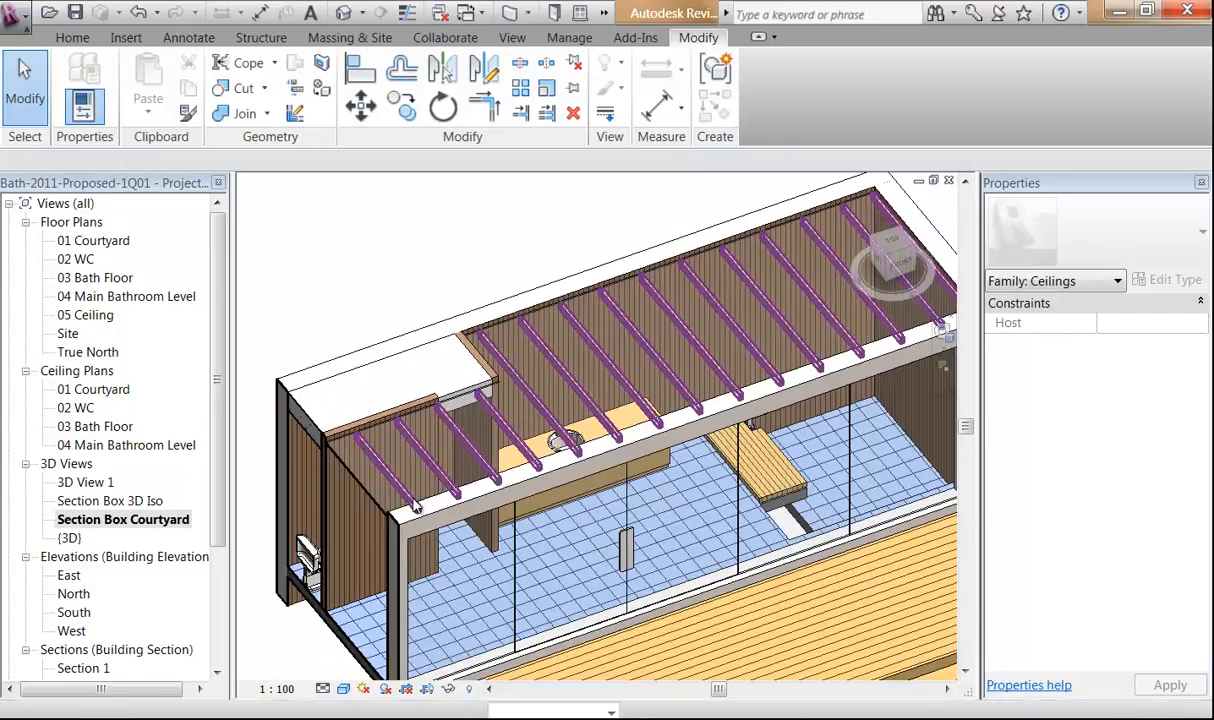
click(345, 318)
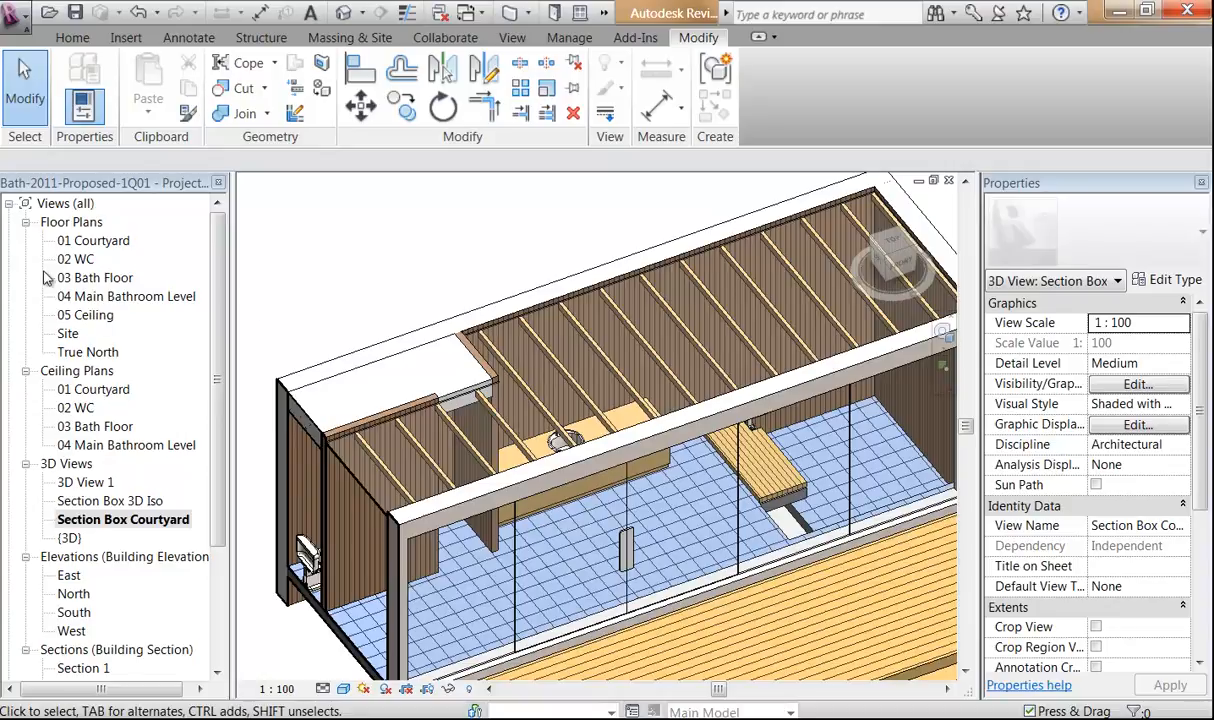
Place a perspective camera in the 04 Main Bathroom Level floor plan, from beside the west door toward the east wall, with a 1750 mm eye offset.
double_click(92, 297)
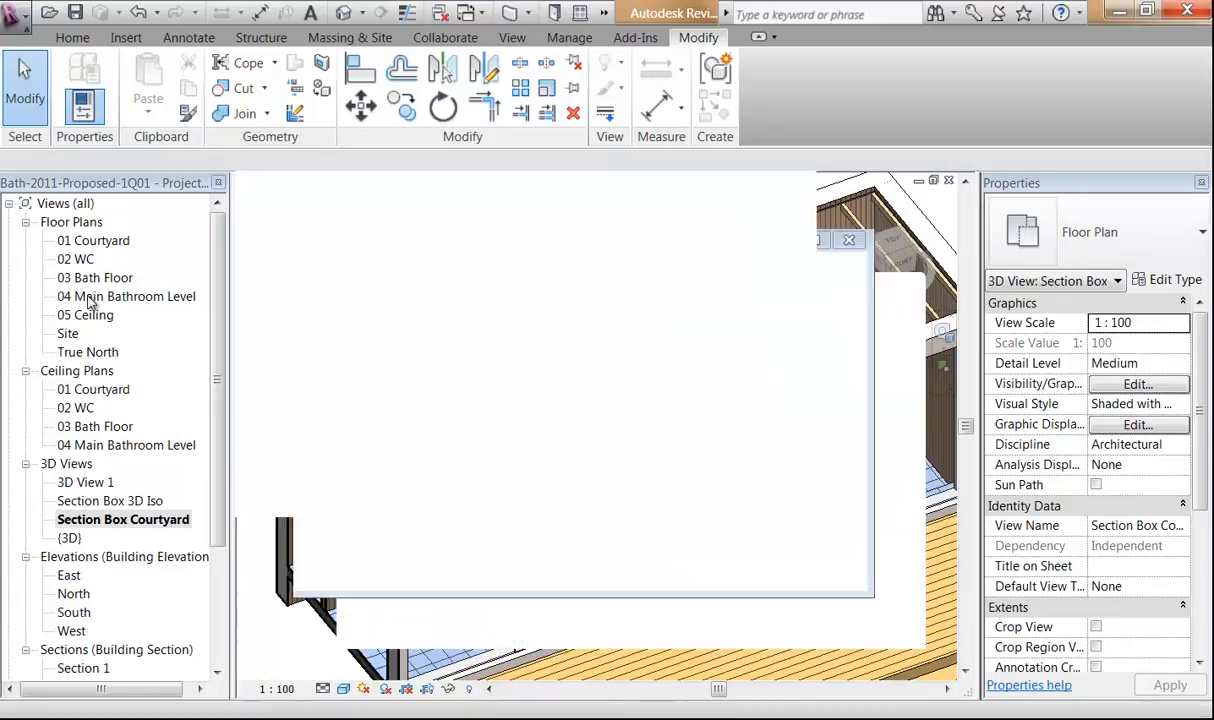
scroll(515, 383, up, 3)
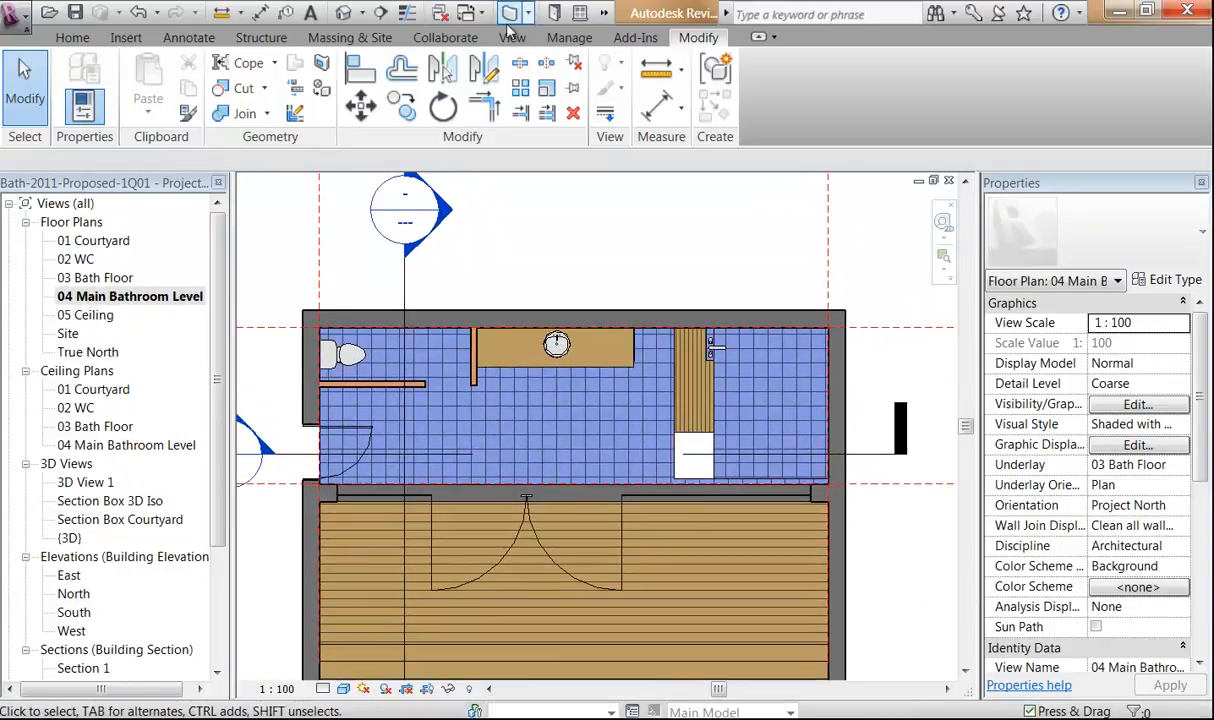
click(364, 19)
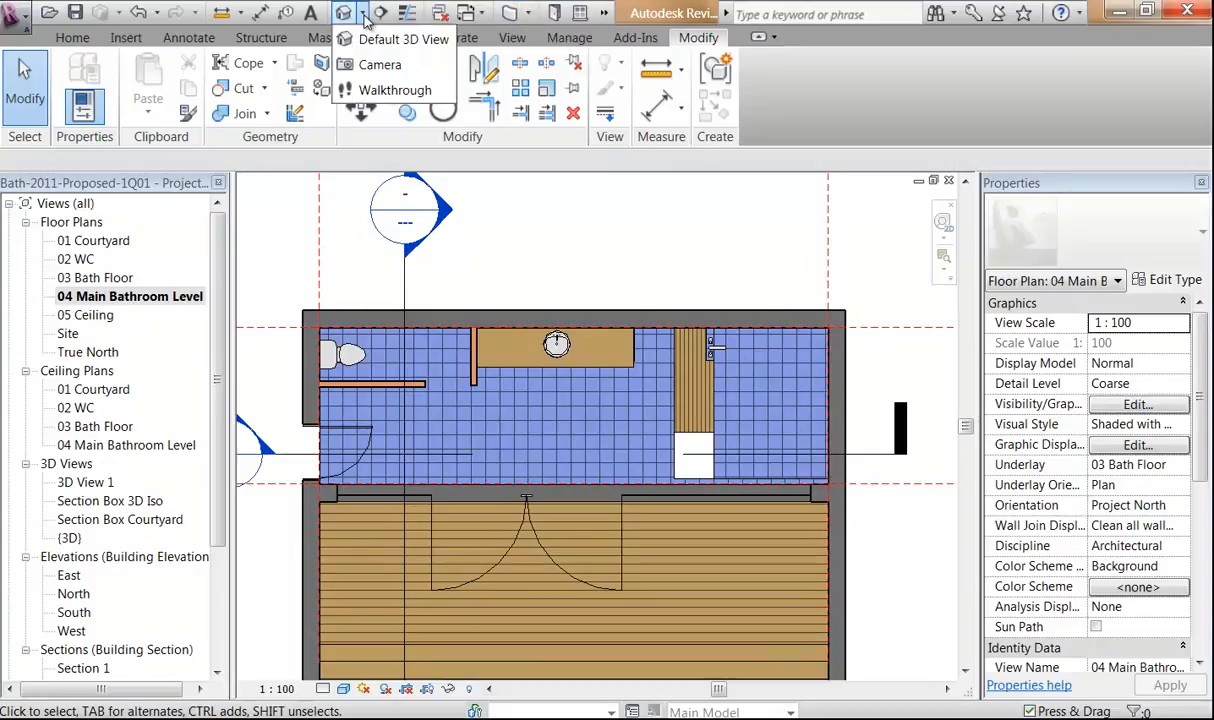
click(379, 65)
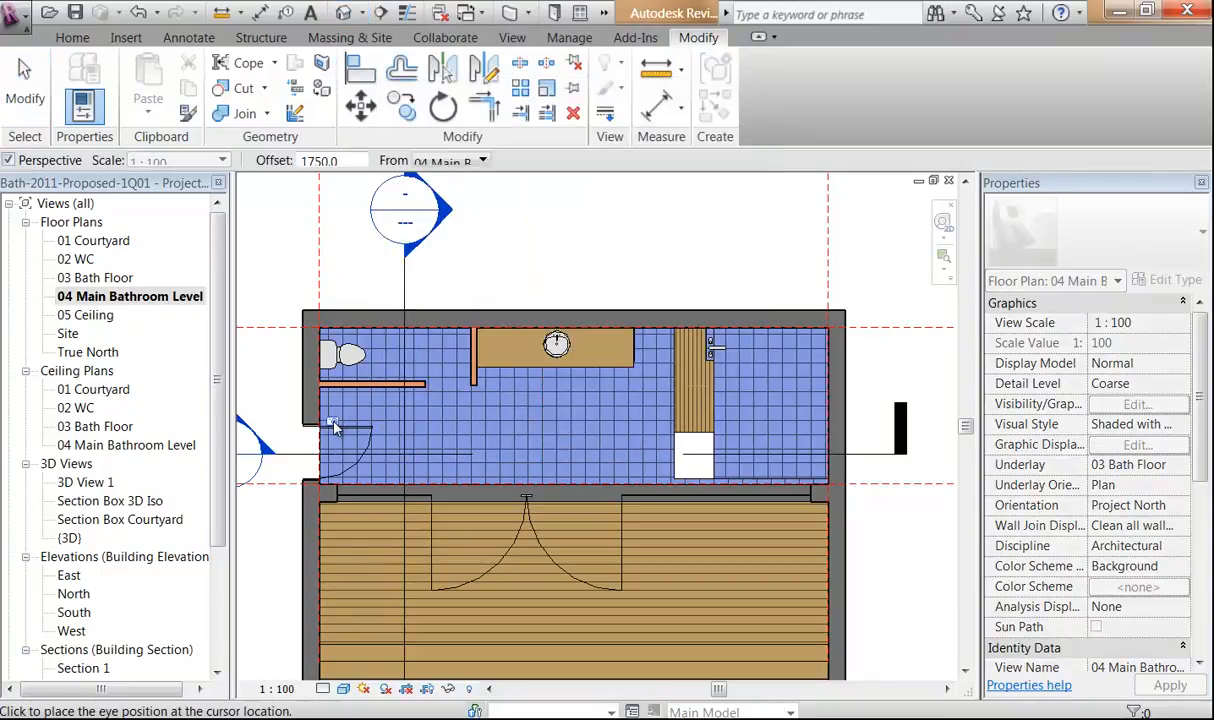
click(331, 422)
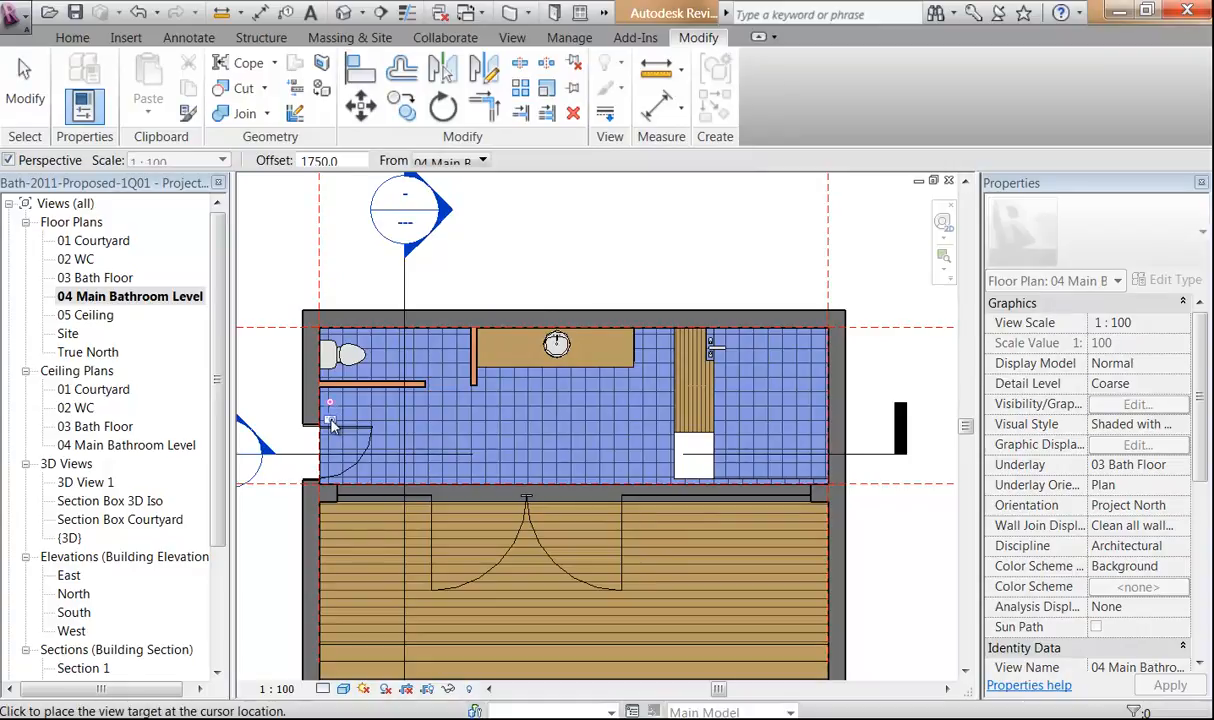
click(857, 447)
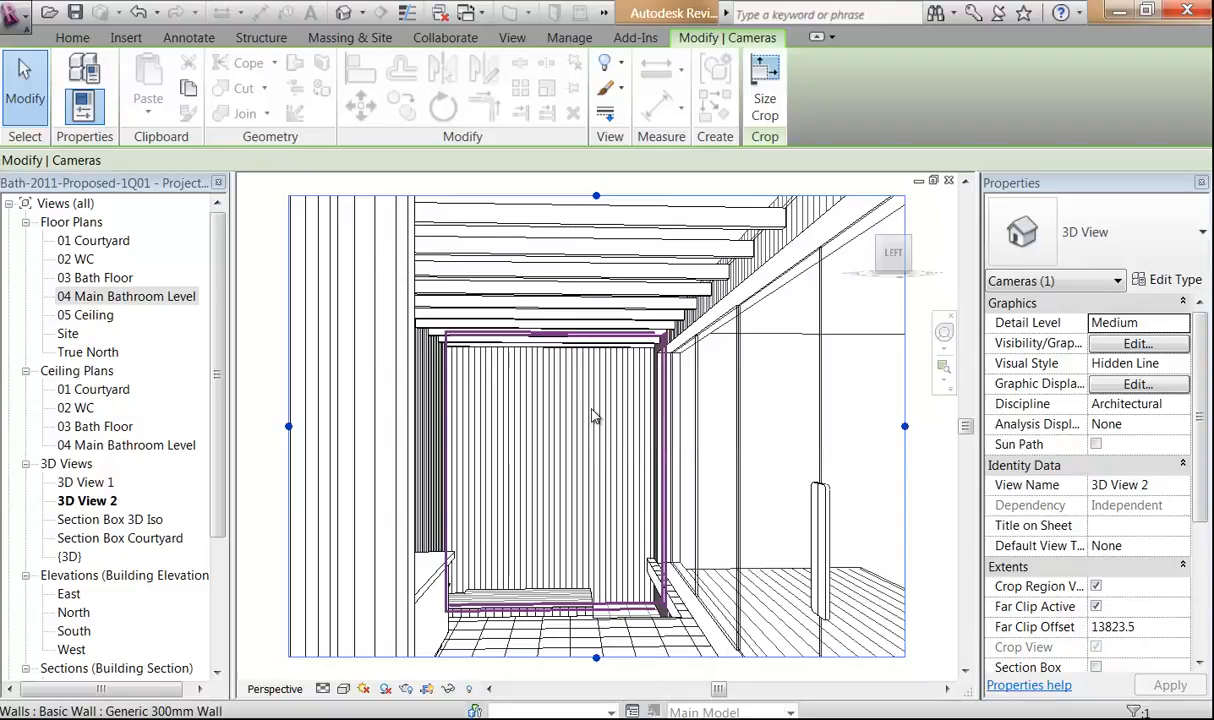
Adjust the side edges of the camera view's crop region and extend its top and bottom to include more ceiling and floor.
scroll(592, 409, down, 3)
scroll(592, 409, up, 3)
scroll(592, 415, down, 1)
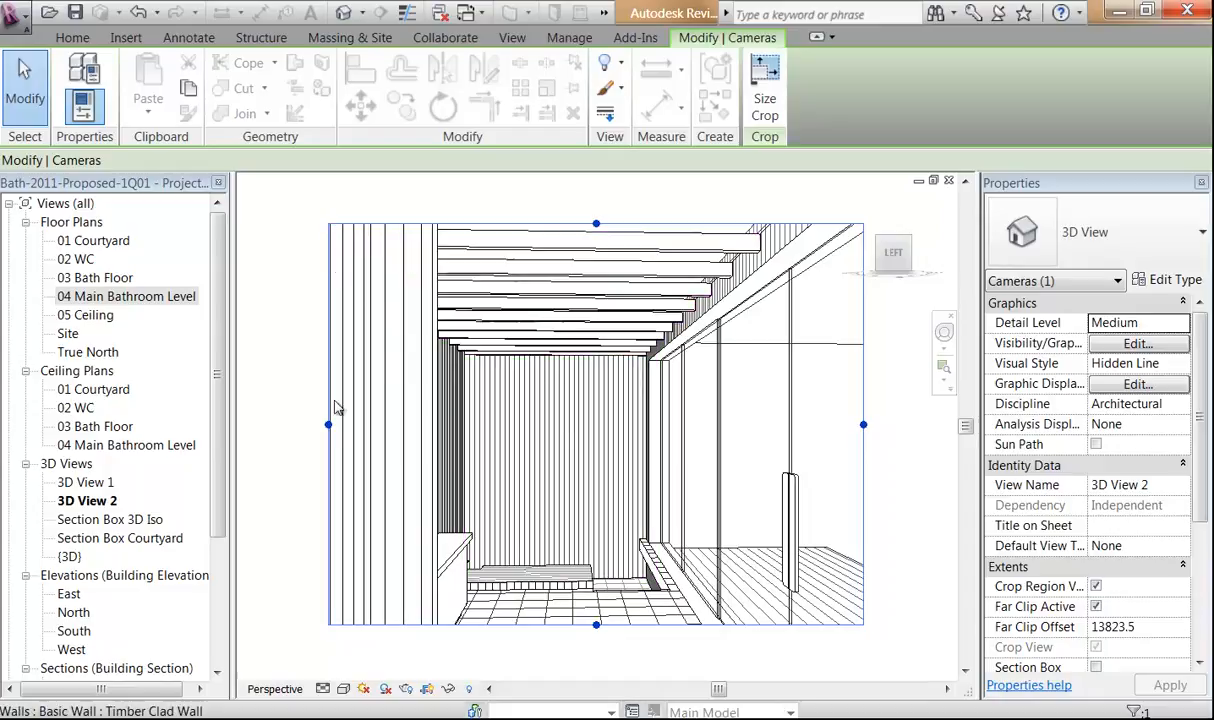
drag(328, 424, 385, 428)
drag(864, 425, 887, 421)
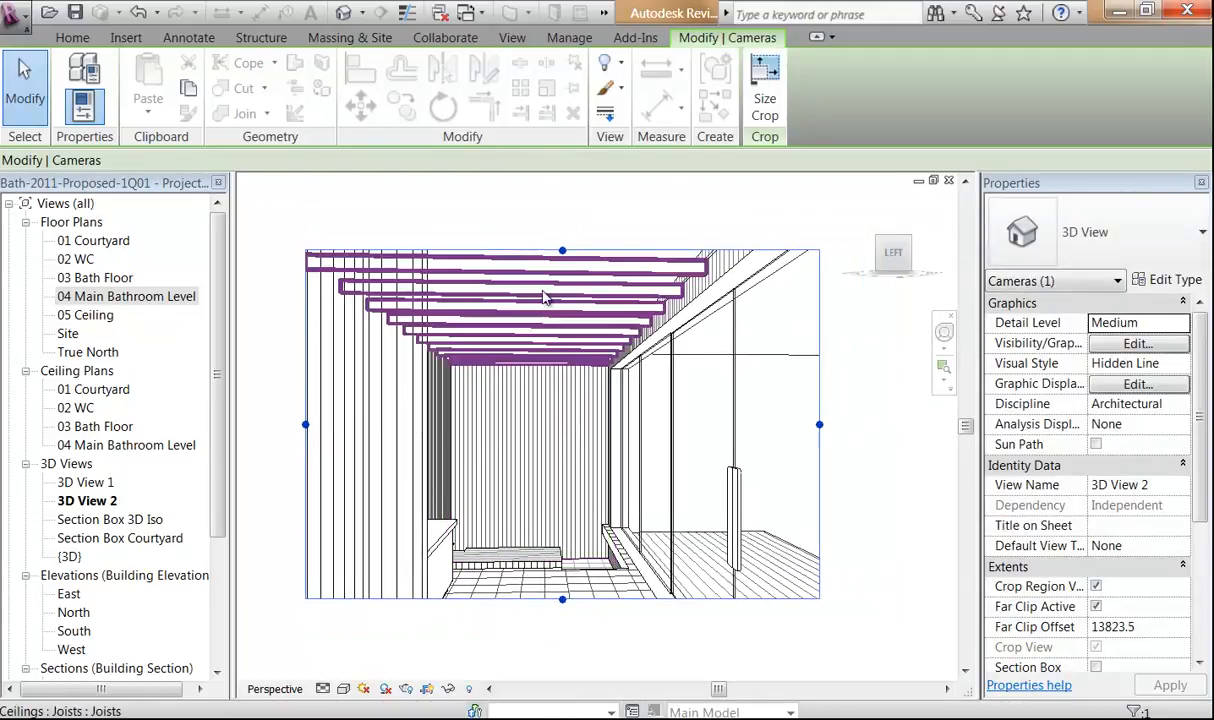
drag(564, 249, 564, 221)
drag(562, 599, 557, 646)
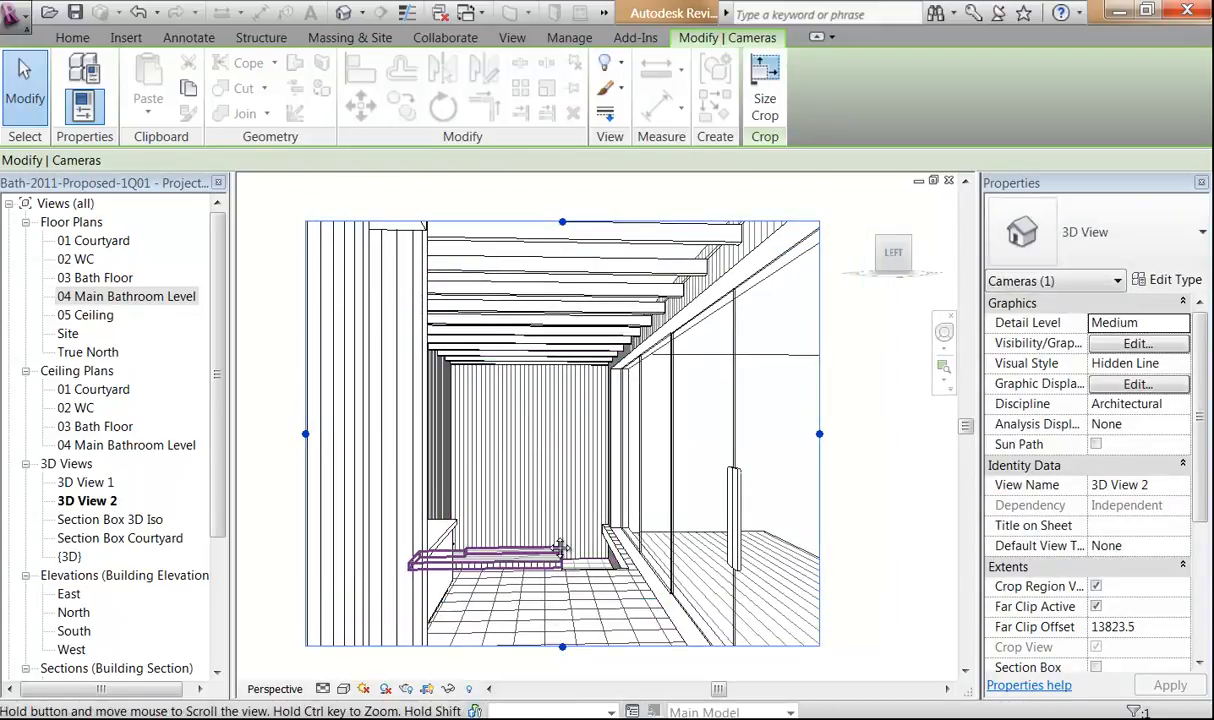
Widen the camera view's crop region on both sides to take in more of the timber wall and the glazing.
middle_drag(551, 564, 559, 535)
scroll(559, 535, up, 1)
middle_drag(561, 472, 572, 506)
scroll(545, 496, down, 1)
scroll(545, 496, up, 1)
drag(288, 424, 250, 424)
drag(879, 424, 946, 420)
scroll(618, 401, down, 1)
middle_drag(618, 401, 613, 418)
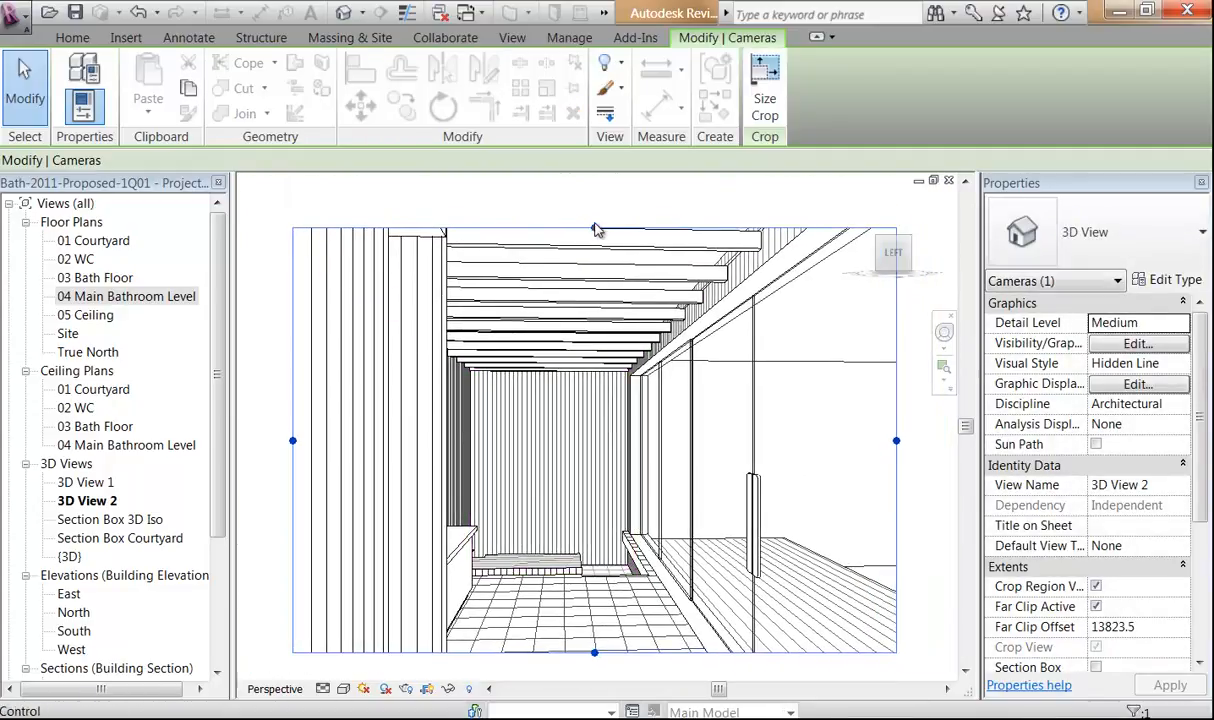
Raise the top edge of the crop region to include more of the ceiling strips and the bulkhead.
drag(595, 228, 596, 197)
scroll(585, 323, down, 1)
middle_drag(585, 324, 580, 377)
drag(586, 268, 585, 195)
scroll(567, 347, down, 1)
middle_drag(567, 349, 546, 353)
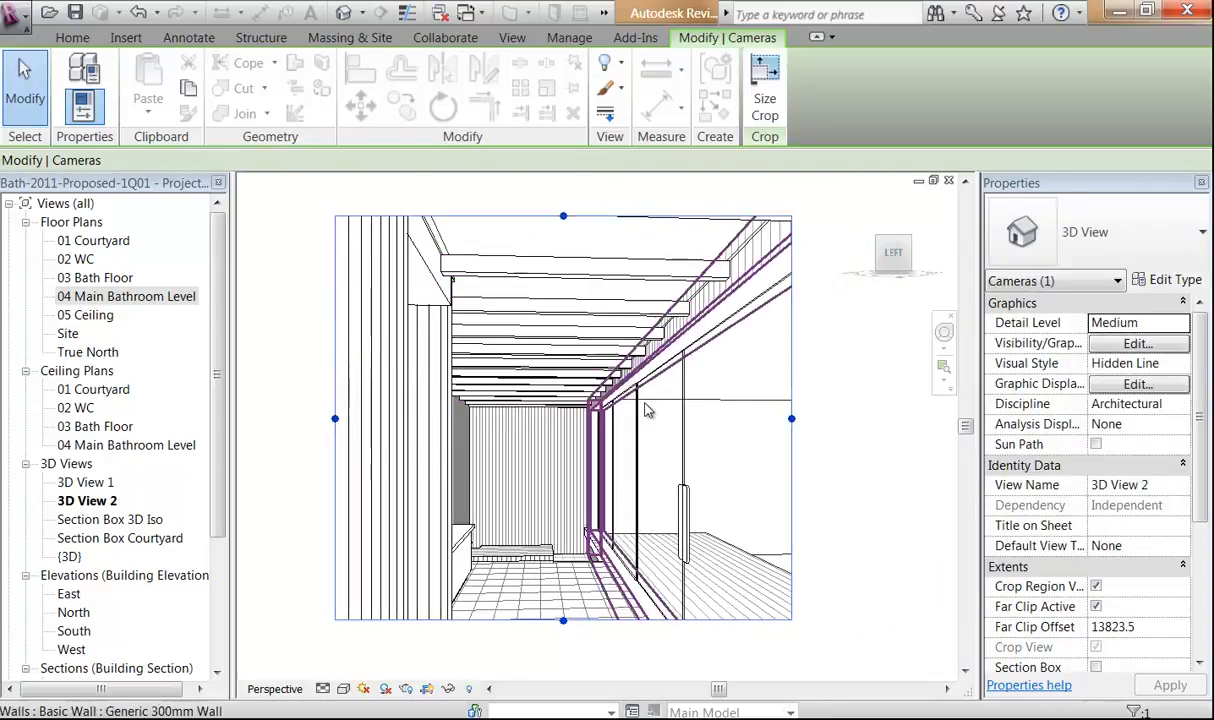
Extend the right, bottom and left edges of the crop region to frame the whole bathroom interior, and deselect the region.
drag(794, 419, 824, 415)
drag(579, 620, 579, 657)
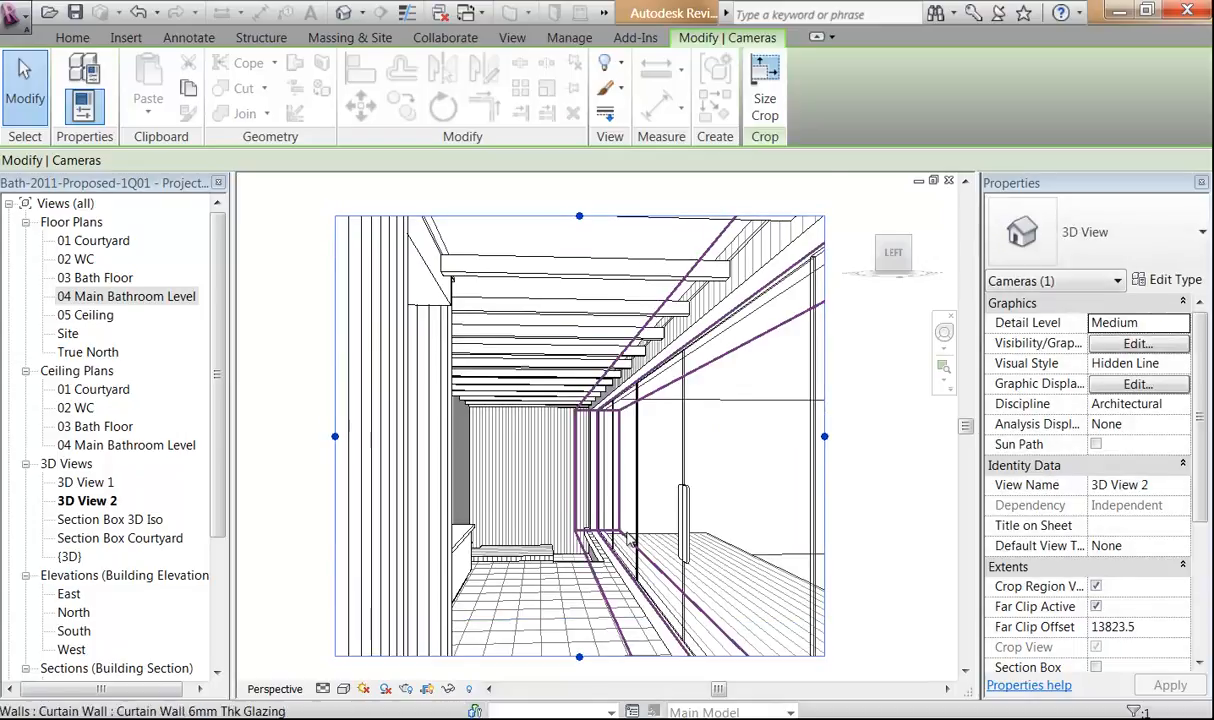
middle_drag(593, 680, 601, 614)
drag(587, 591, 588, 615)
mouse_move(576, 467)
middle_down()
mouse_move(579, 508)
mouse_move(590, 472)
middle_up()
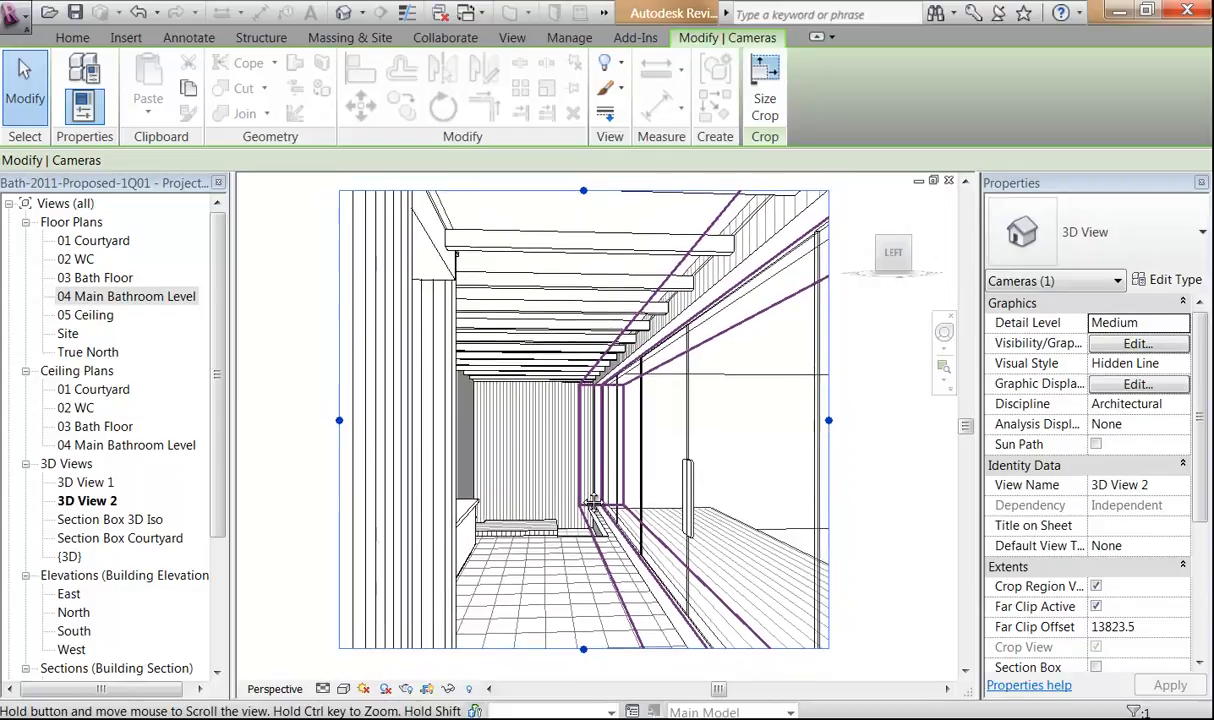
drag(338, 421, 258, 421)
middle_drag(430, 460, 536, 440)
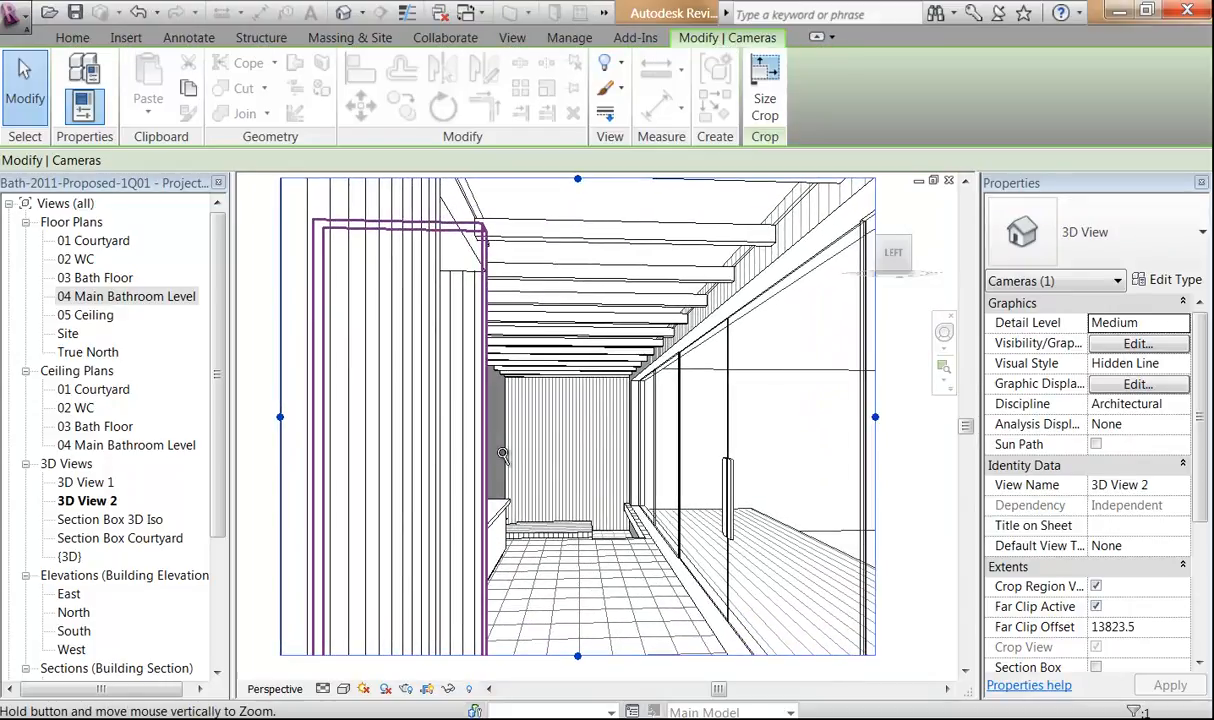
key(alt)
middle_drag(305, 465, 260, 480)
click(260, 480)
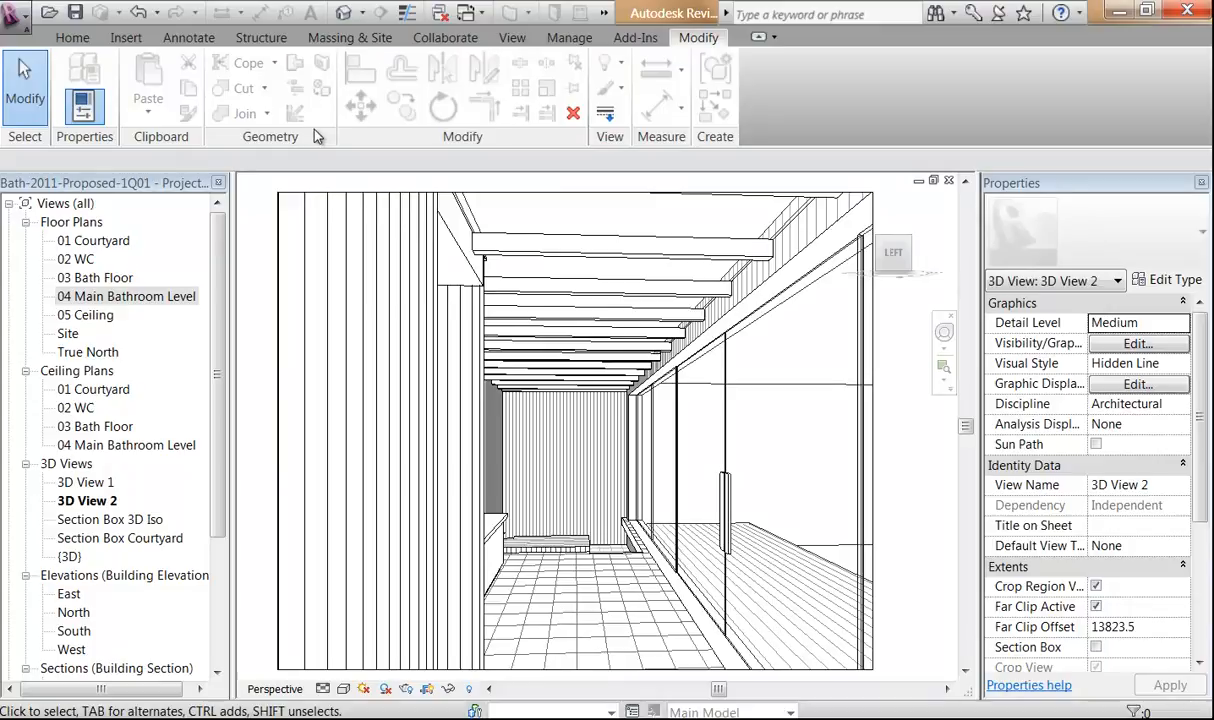
Start rendering the camera view at Low quality with the Exterior: Sun only lighting scheme.
click(406, 689)
drag(1090, 218, 158, 88)
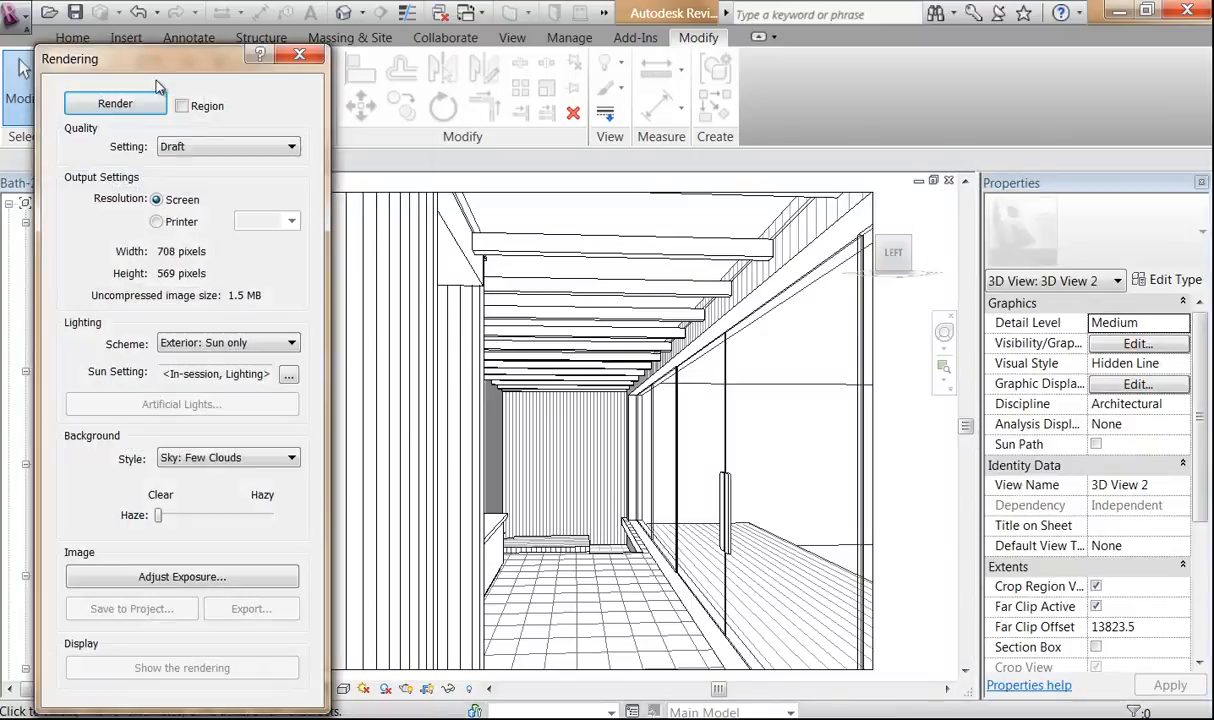
click(212, 147)
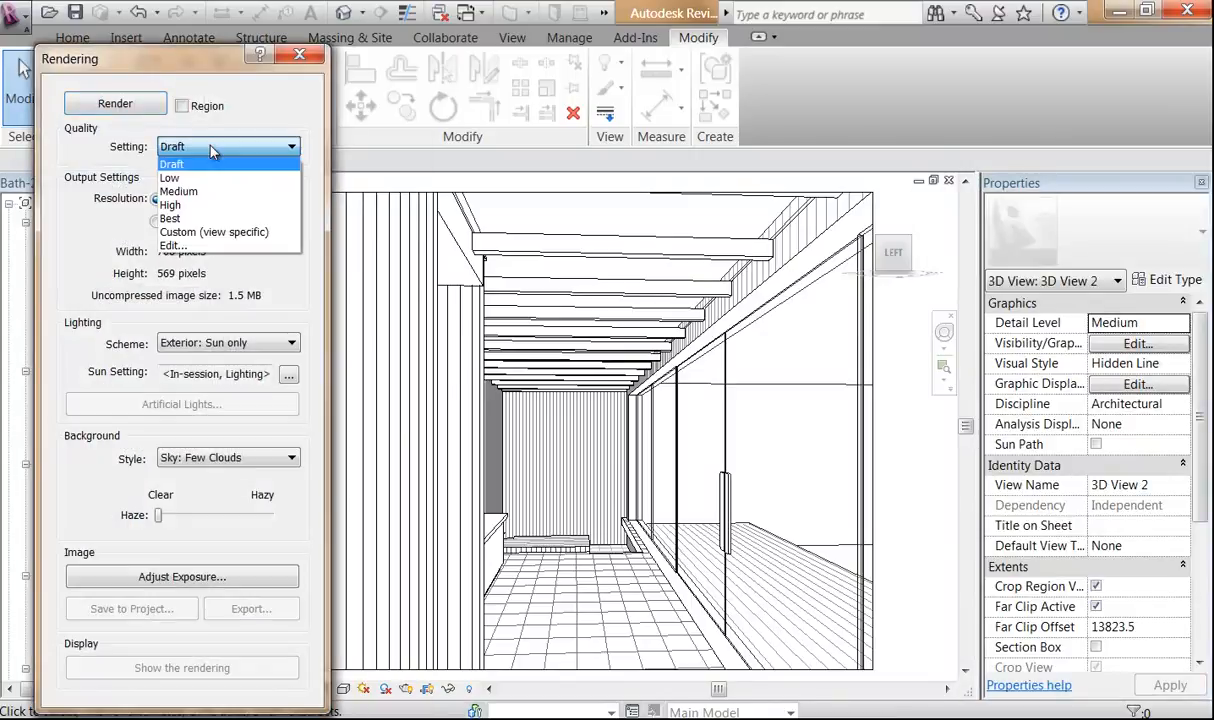
click(169, 176)
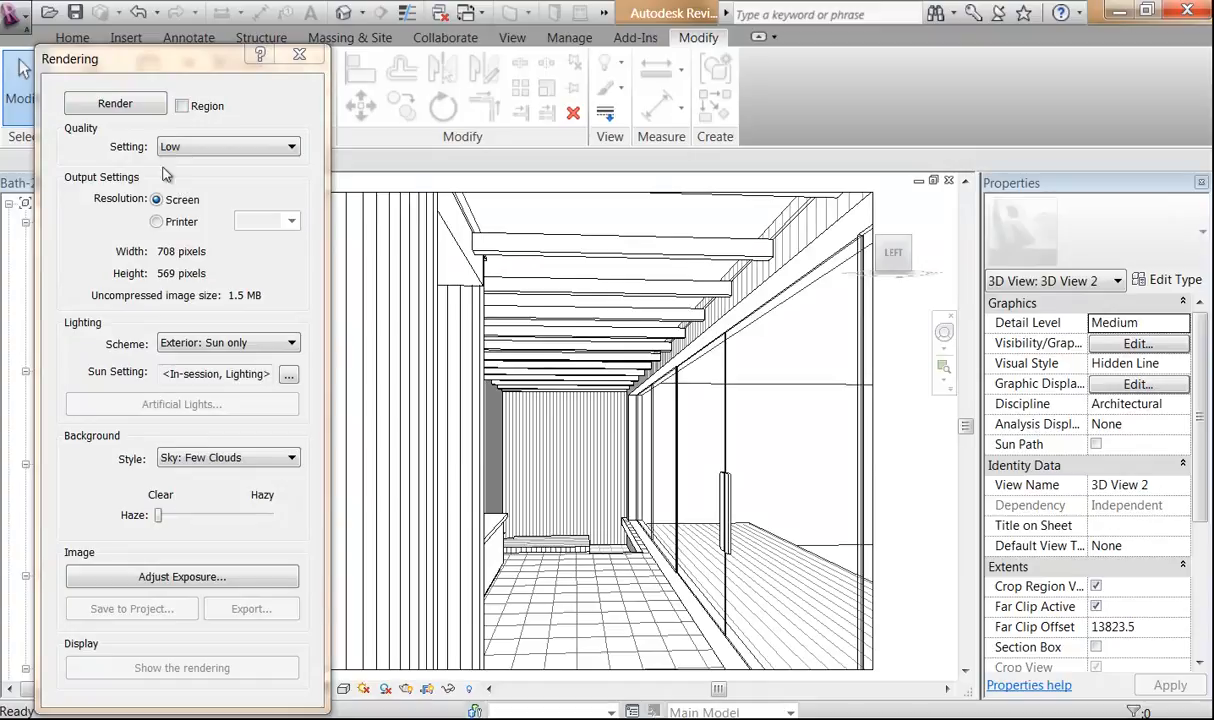
click(126, 107)
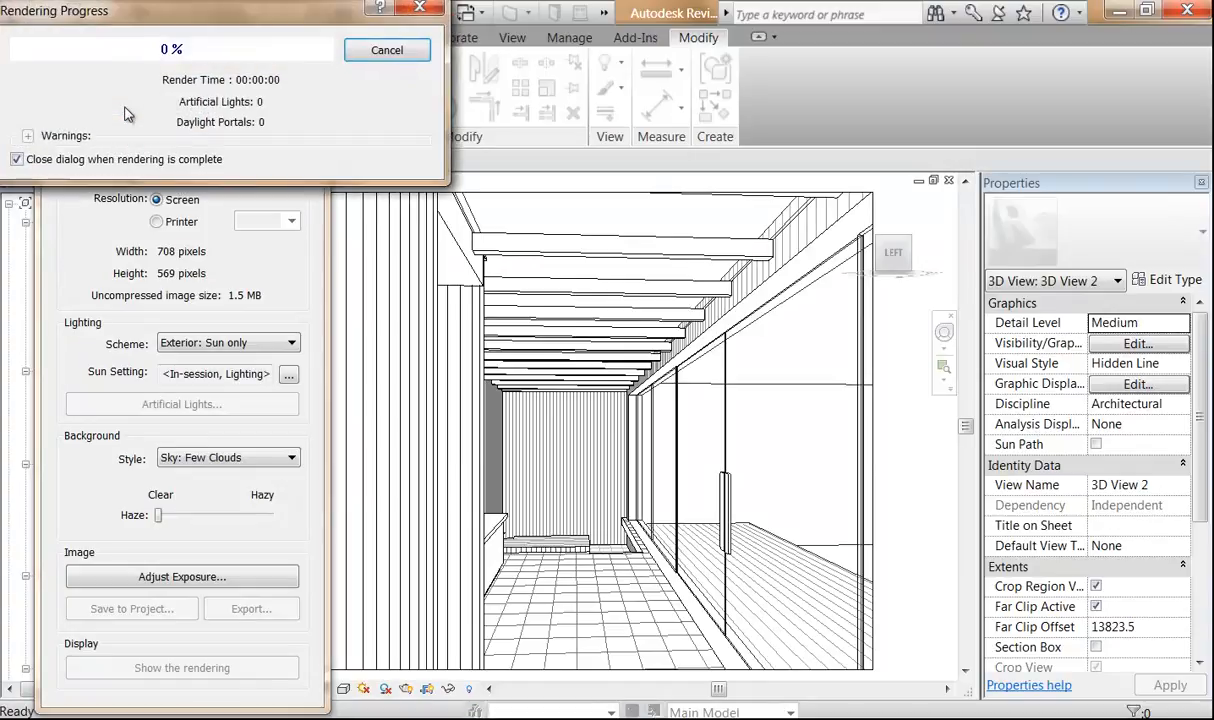